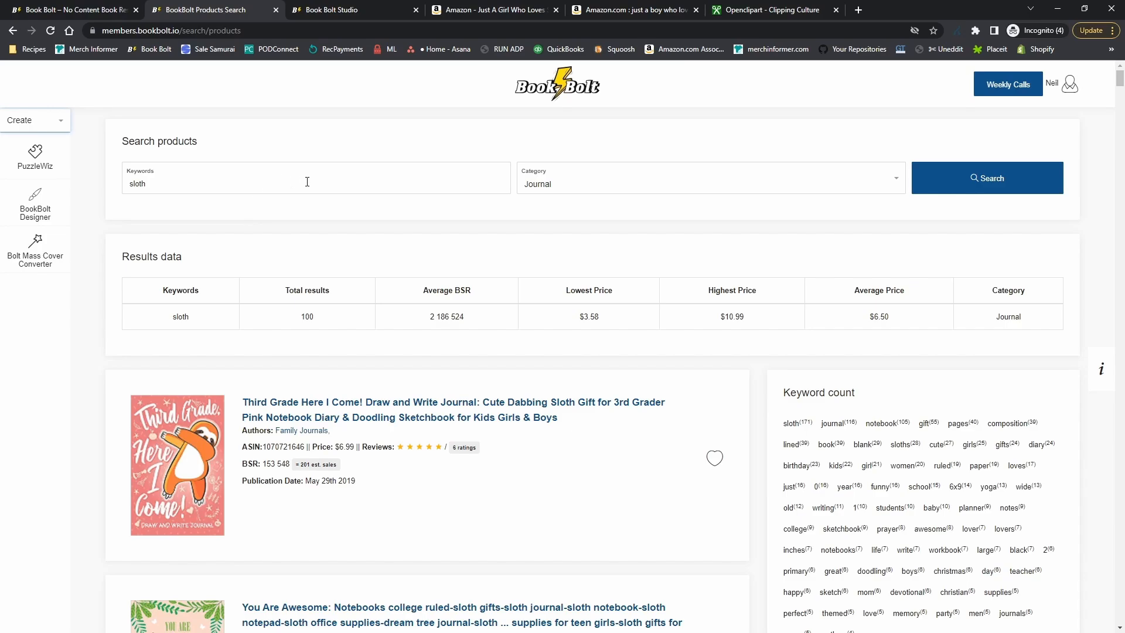
In Book Bolt Studio's new project form, choose Paperback: Cover and Interior and name the project Training Video Project
left_click(357, 11)
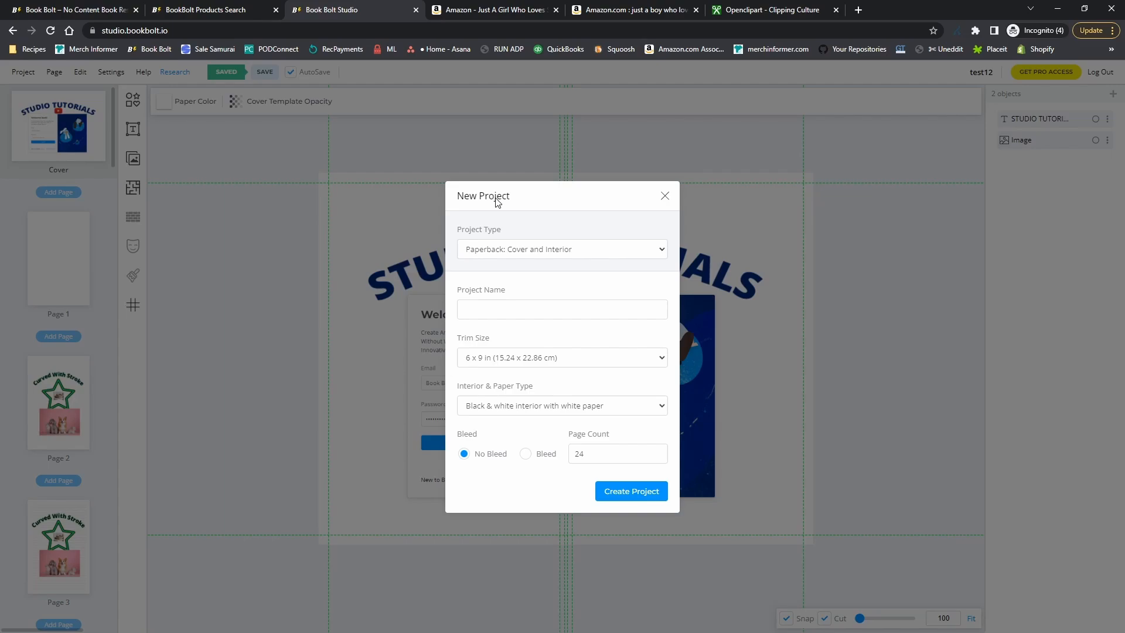
left_click(521, 250)
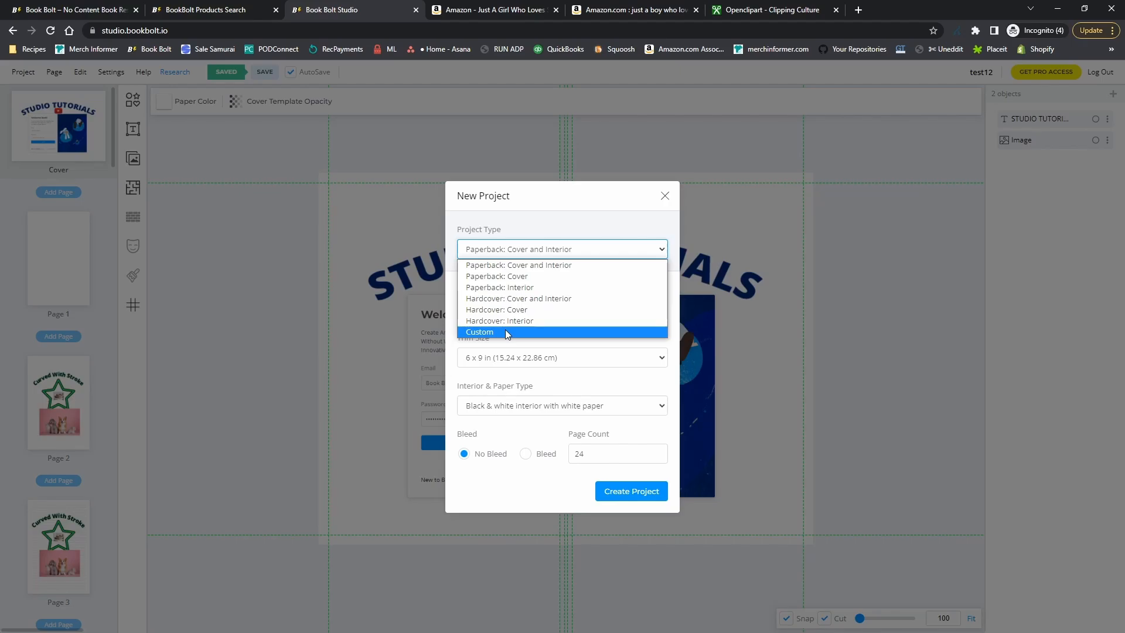
left_click(523, 268)
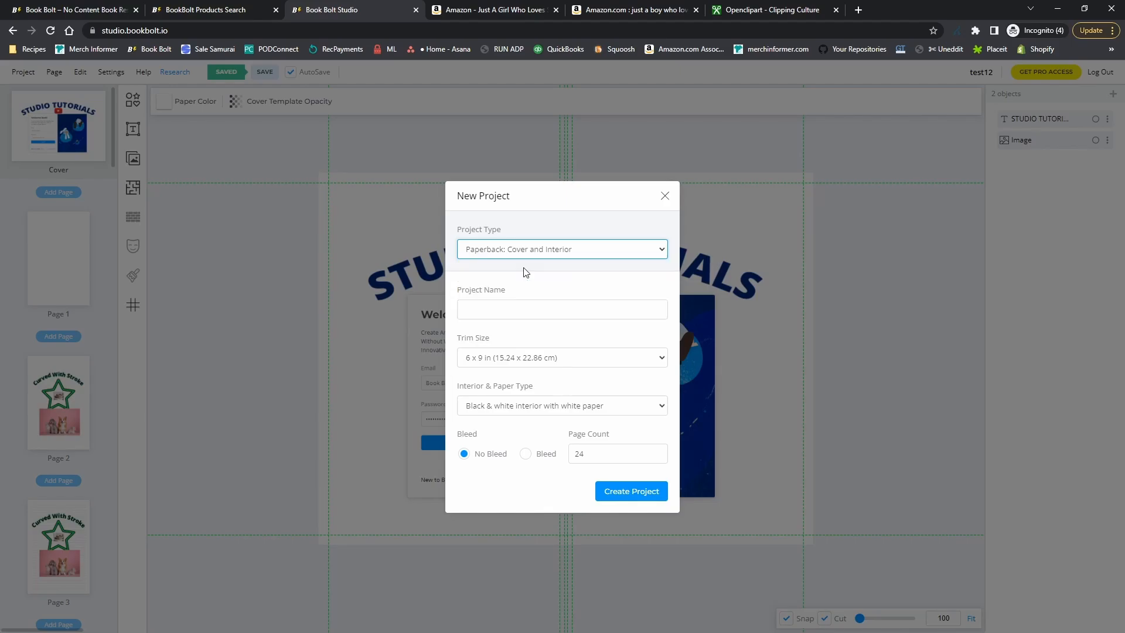
left_click(532, 310)
type("Training Videos")
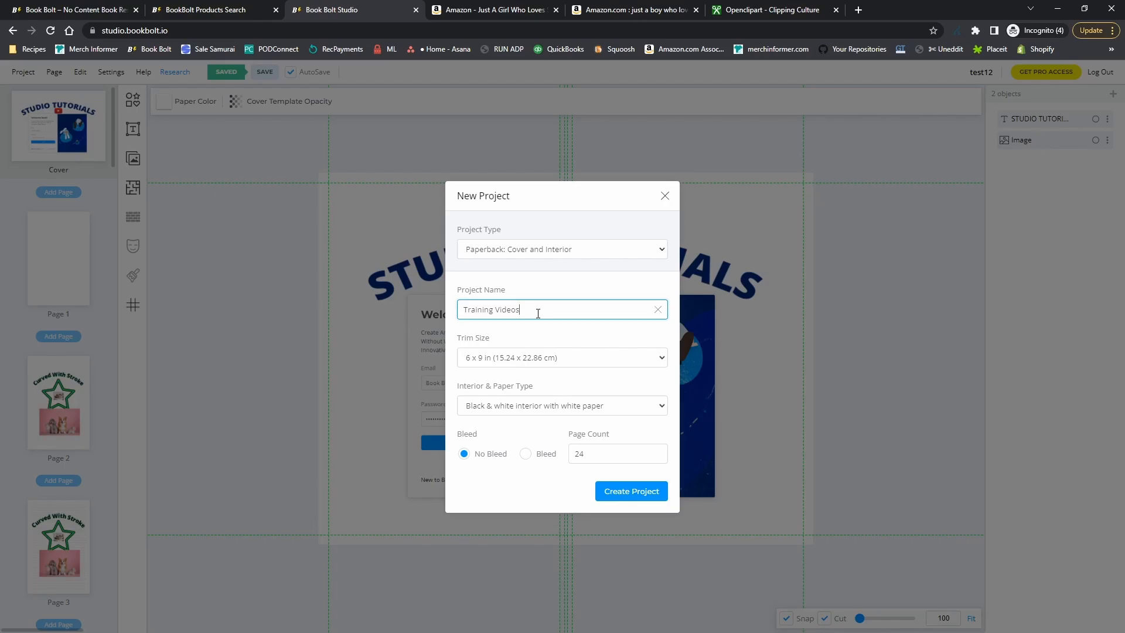
key("BackSpace")
type(" Project")
Create the project with 6 x 9 in trim size, black & white interior with white paper, bleed and 100 pages
left_click(564, 358)
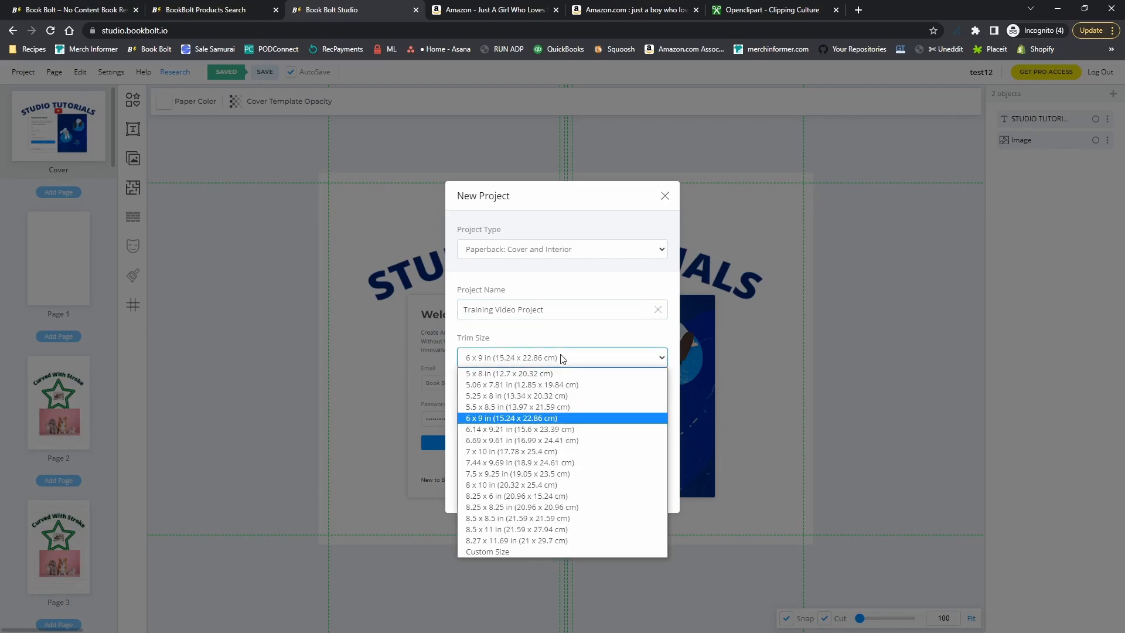
left_click(510, 417)
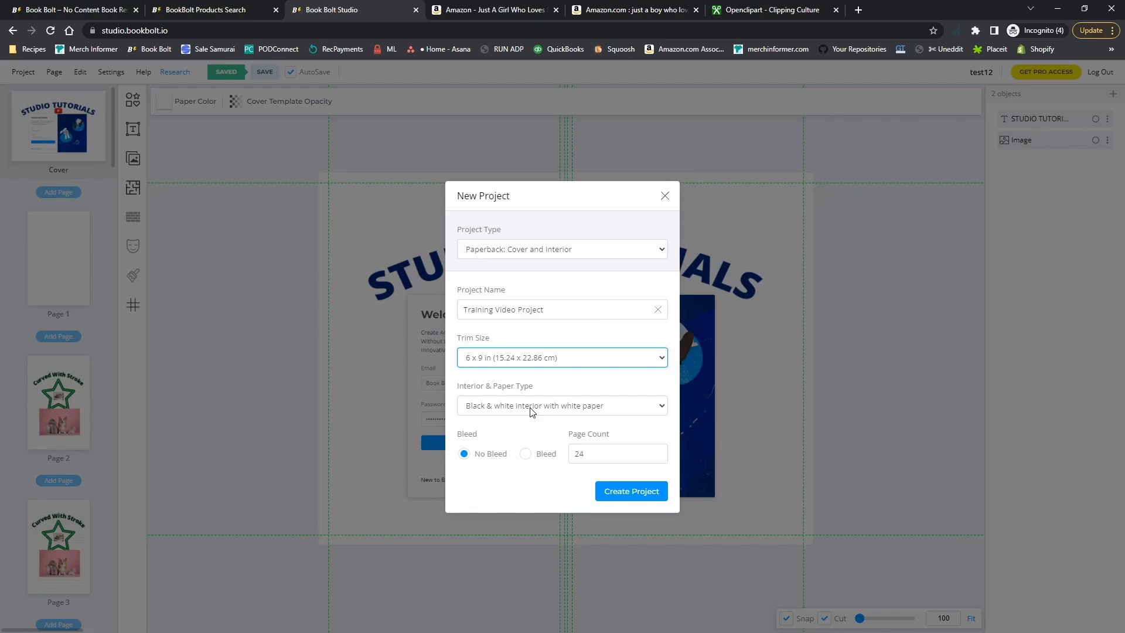
left_click(531, 411)
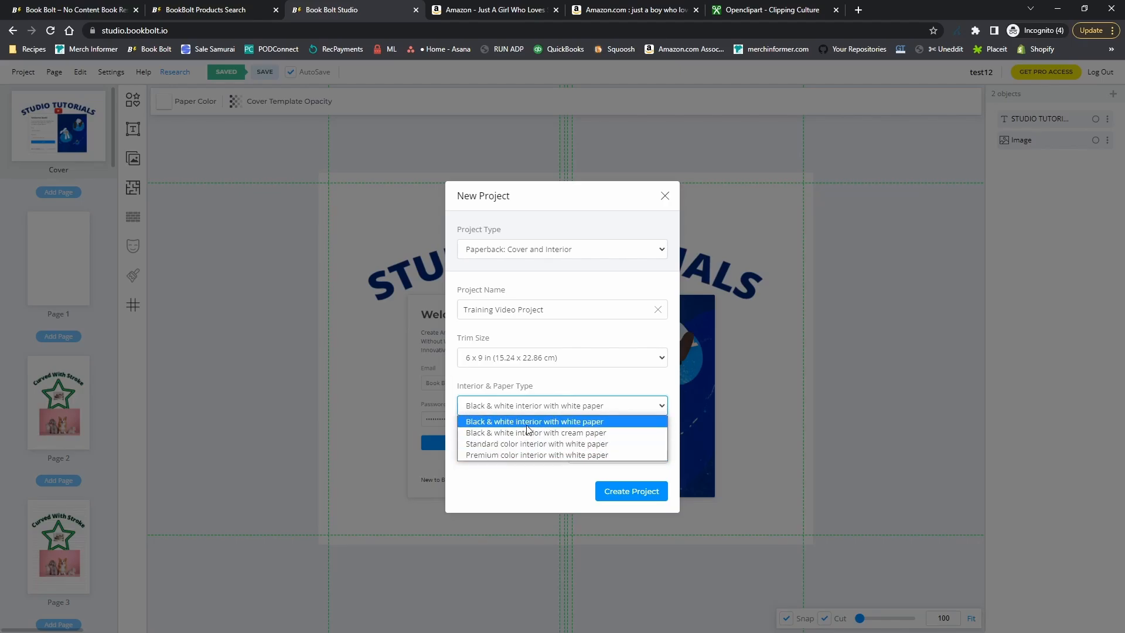
left_click(526, 425)
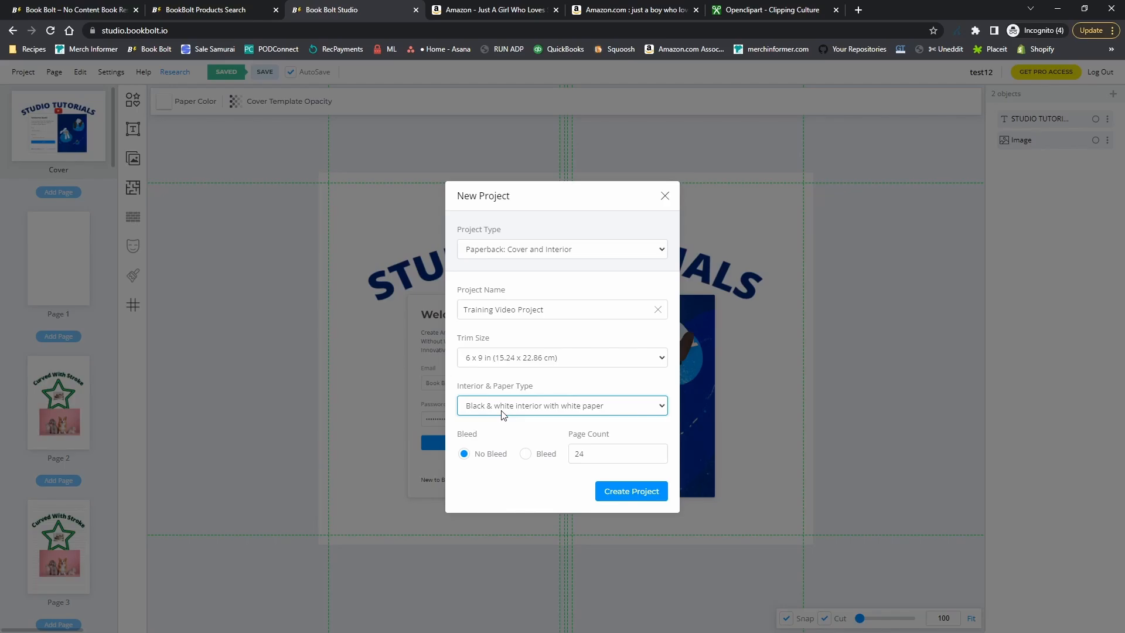
left_click(525, 453)
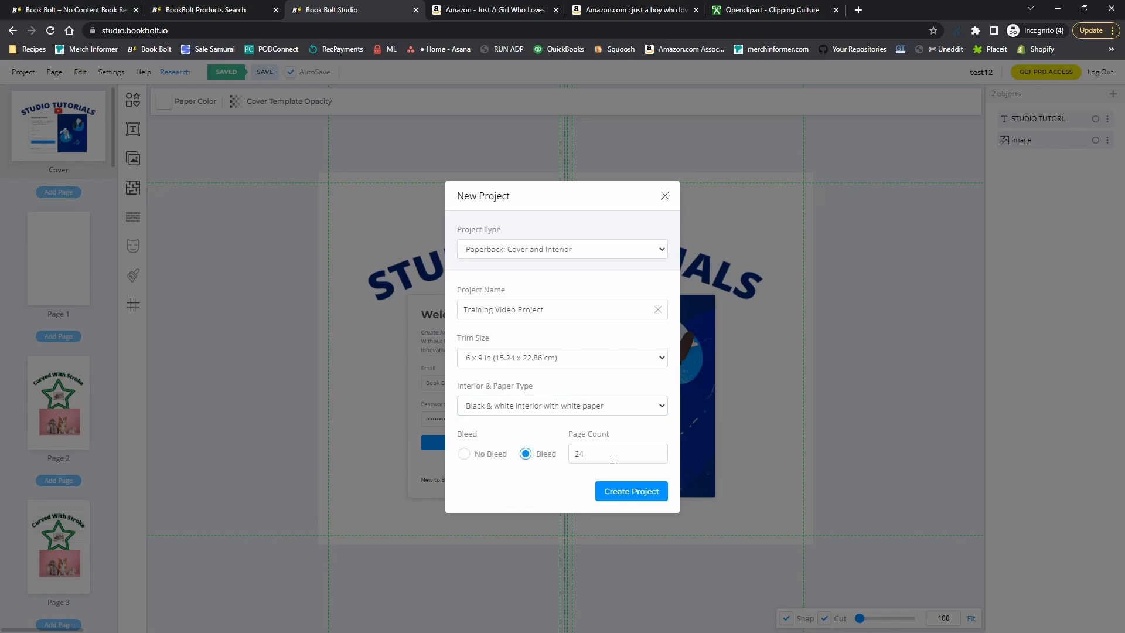
left_click_drag(584, 454, 570, 454)
type("100")
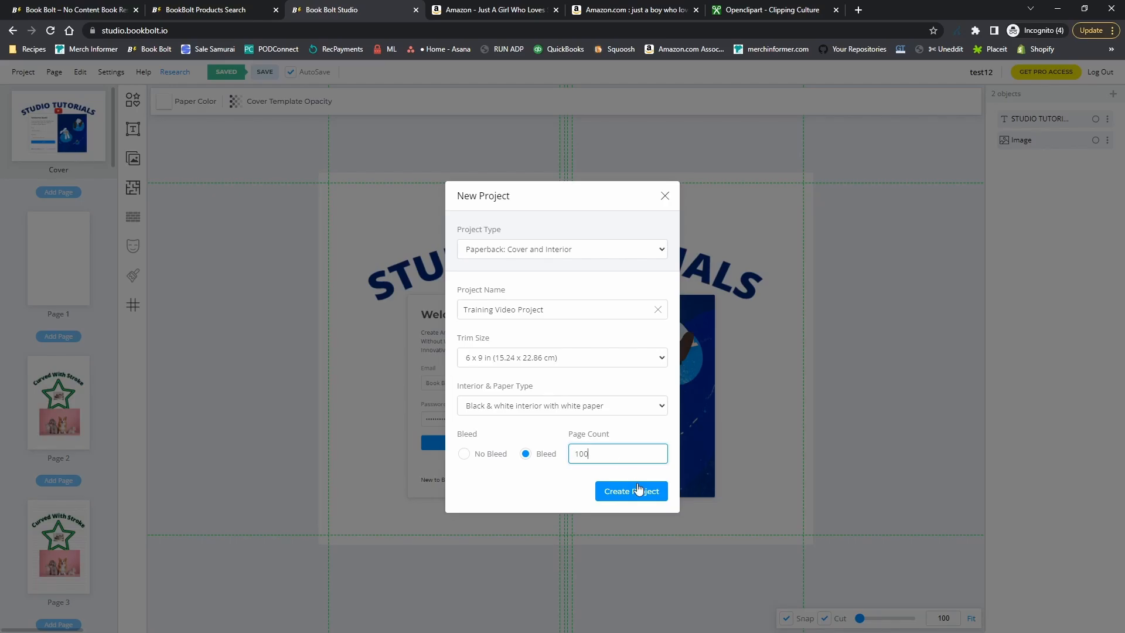
left_click(654, 493)
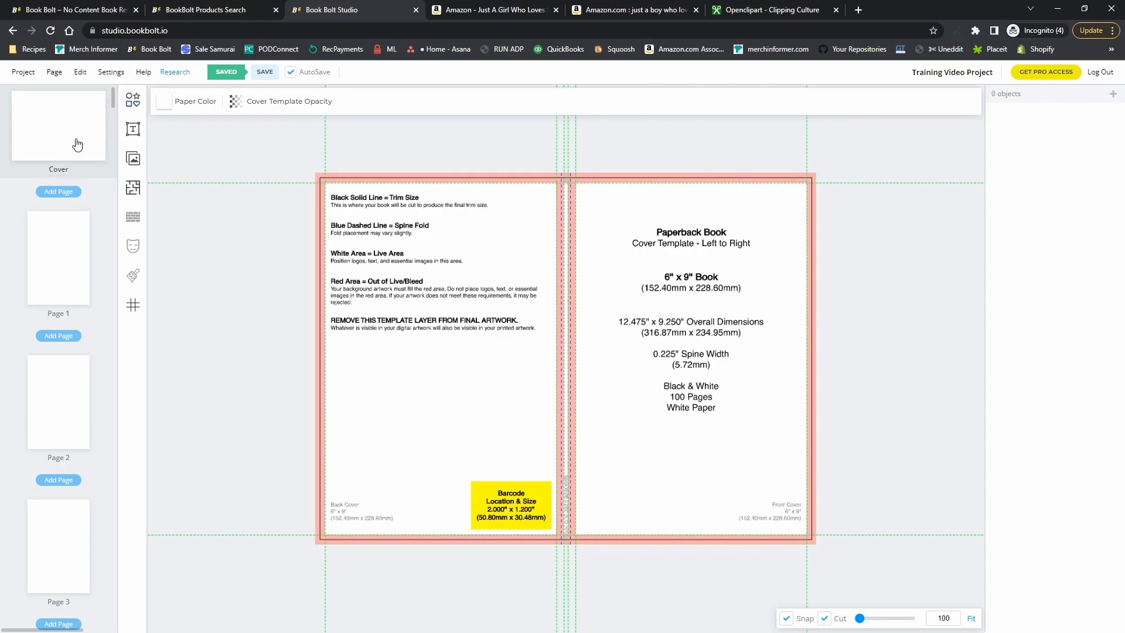
Hide the KDP cover template on the cover page and apply the opacity change
scroll(50, 164, "down", 3)
scroll(53, 175, "down", 10)
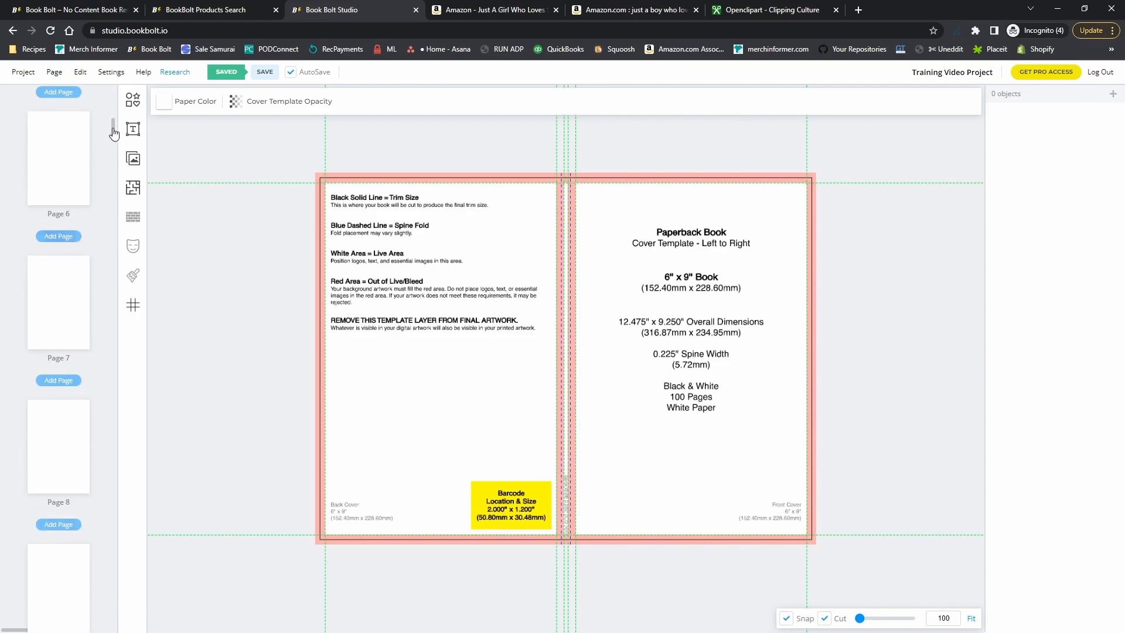
left_click_drag(113, 132, 102, 91)
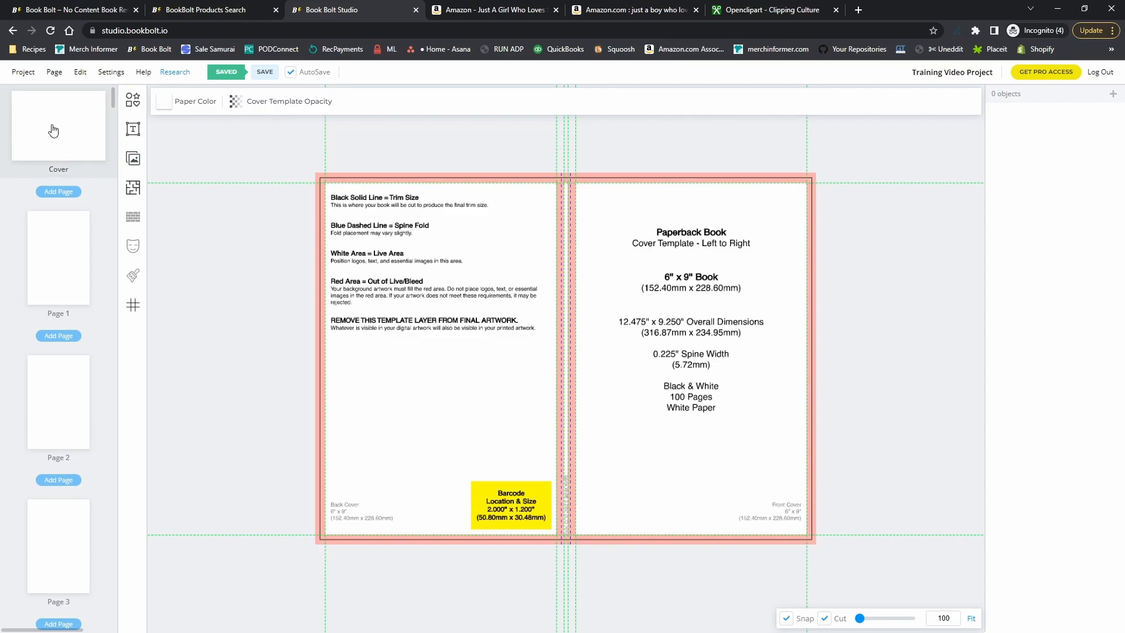
left_click(235, 105)
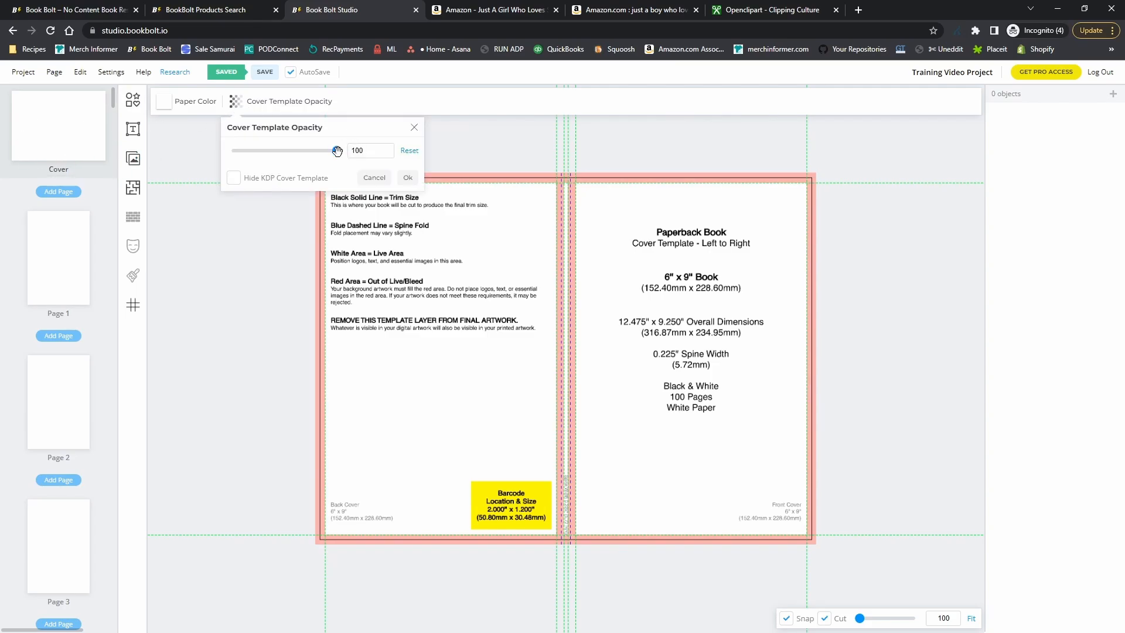
left_click_drag(337, 150, 252, 148)
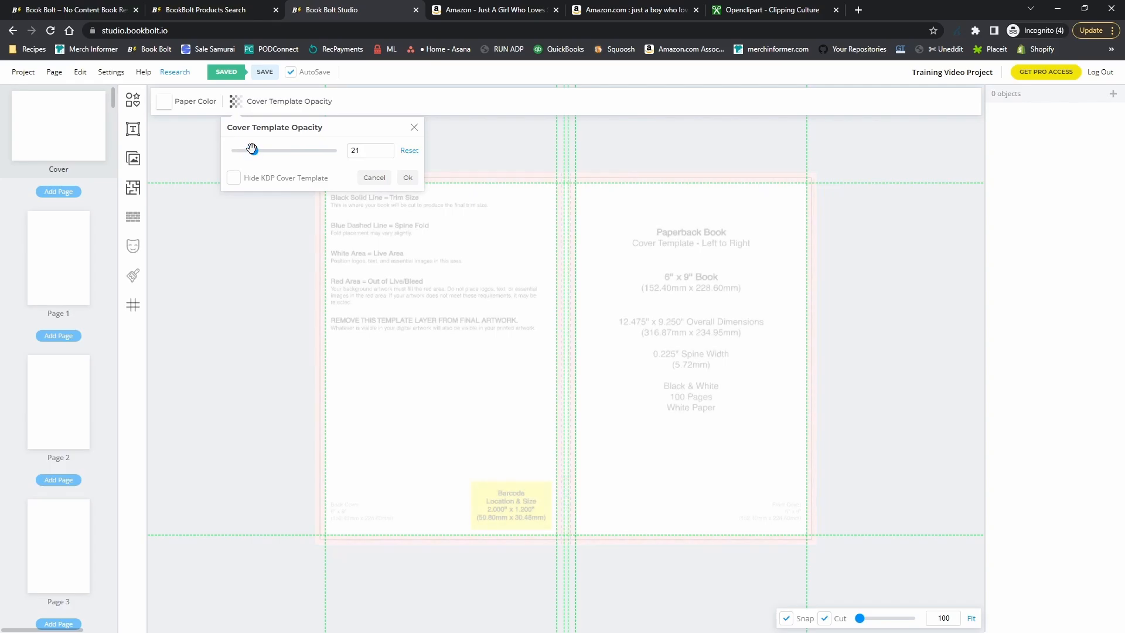
left_click(236, 179)
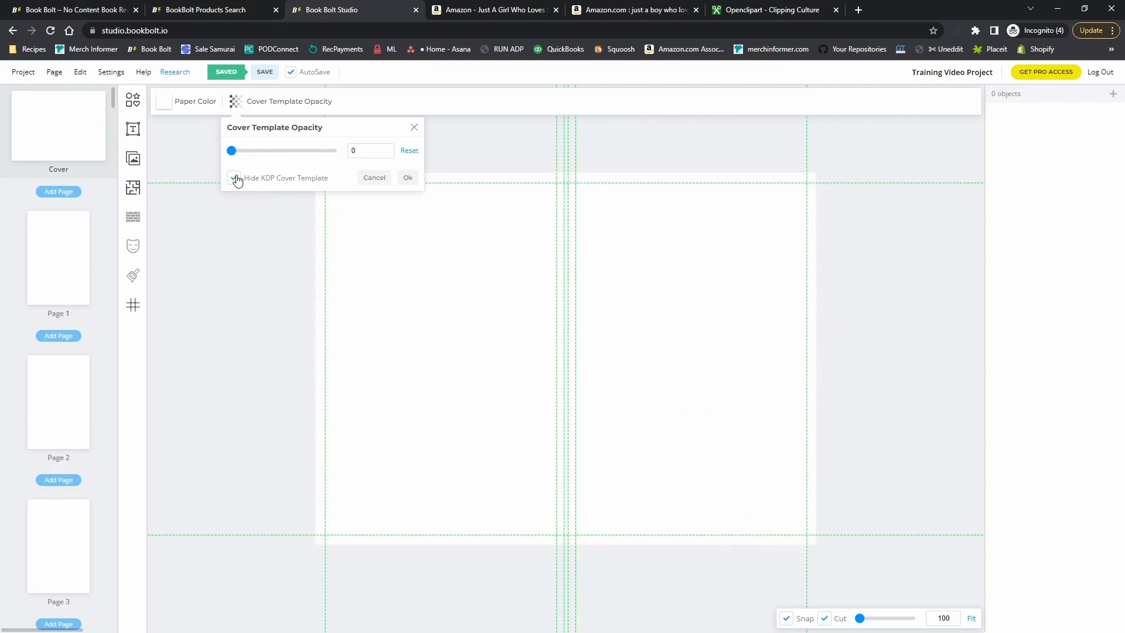
left_click(409, 179)
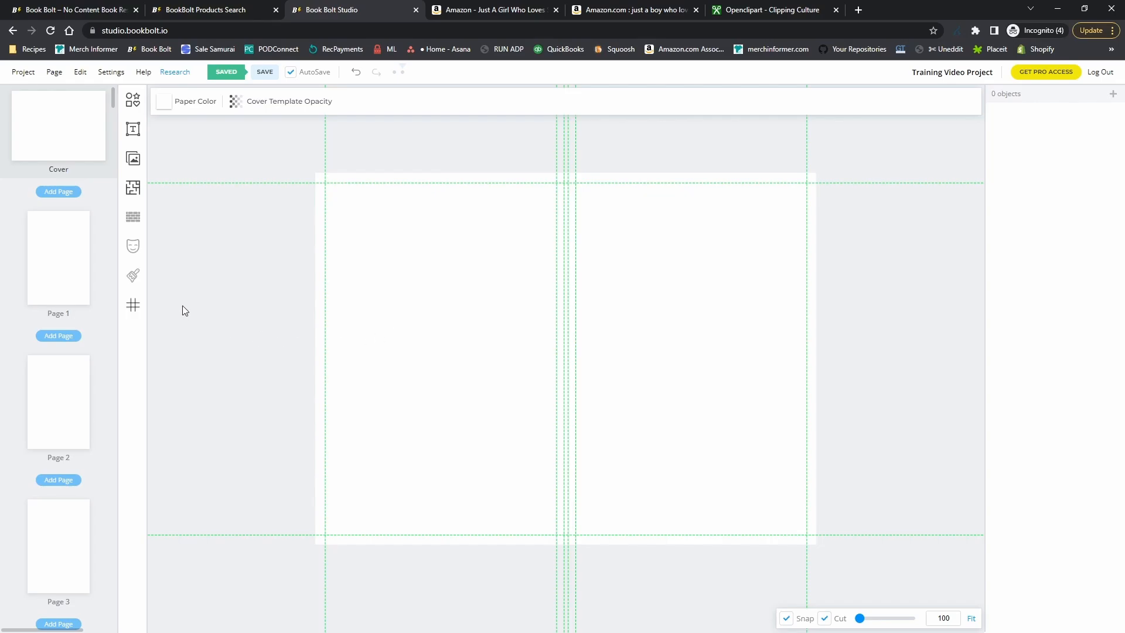
Add one vertical and one horizontal guide line to the cover
left_click(134, 305)
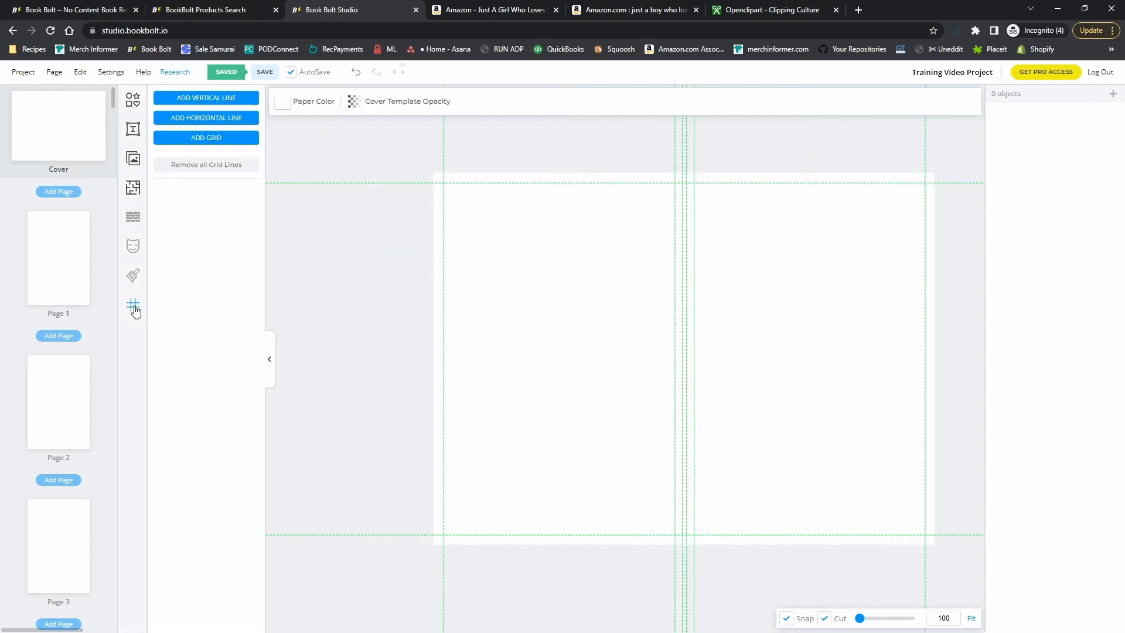
left_click(202, 97)
left_click(211, 117)
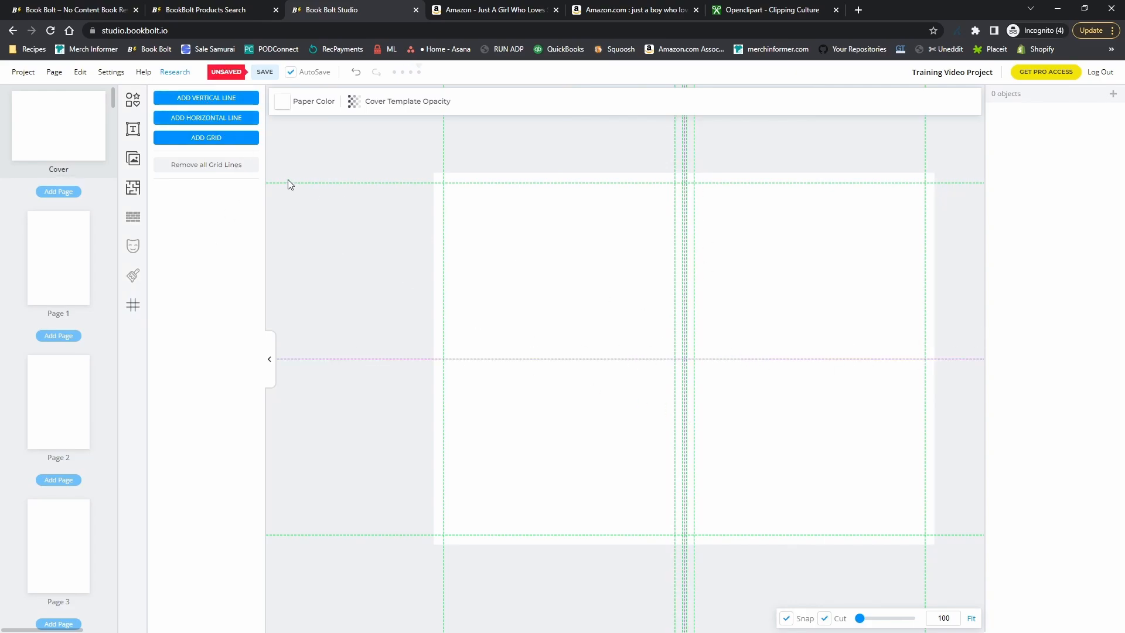
Add a guide grid of 10 columns and 10 rows to the cover
left_click(215, 140)
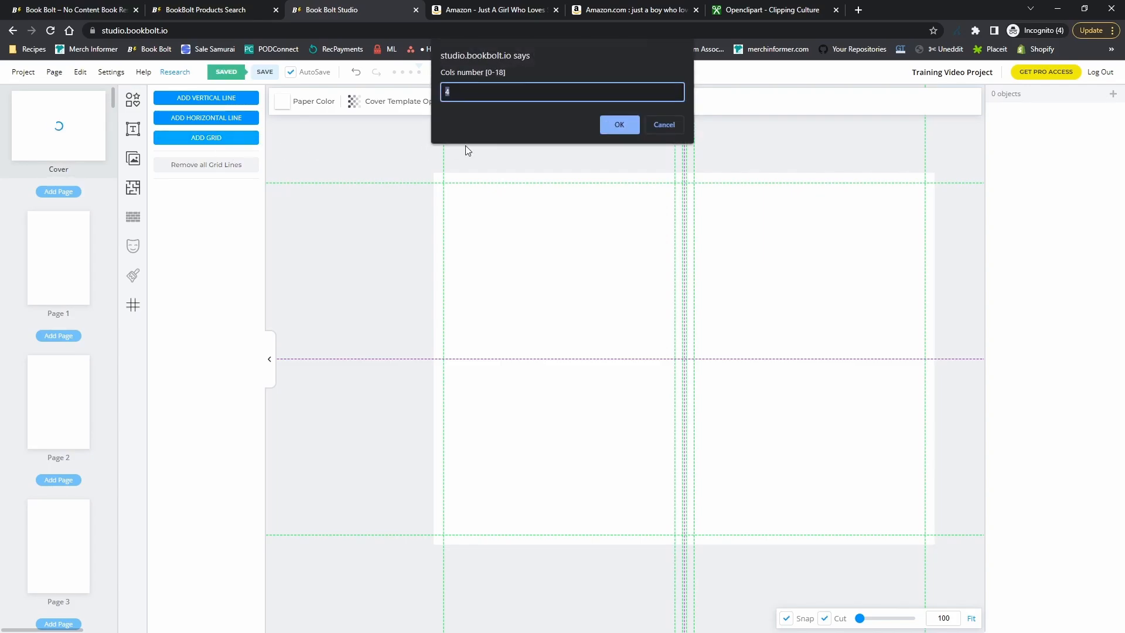
type("10")
left_click(632, 125)
type("10")
left_click(613, 127)
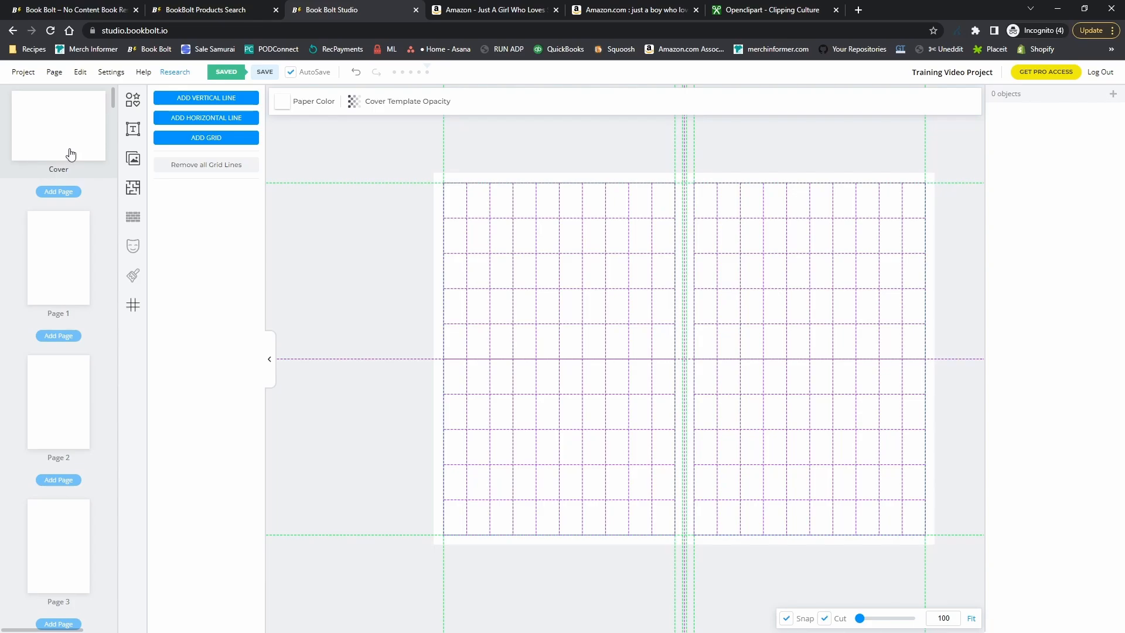
Show the KDP cover template beneath the grid for comparison and hide it again
left_click(360, 105)
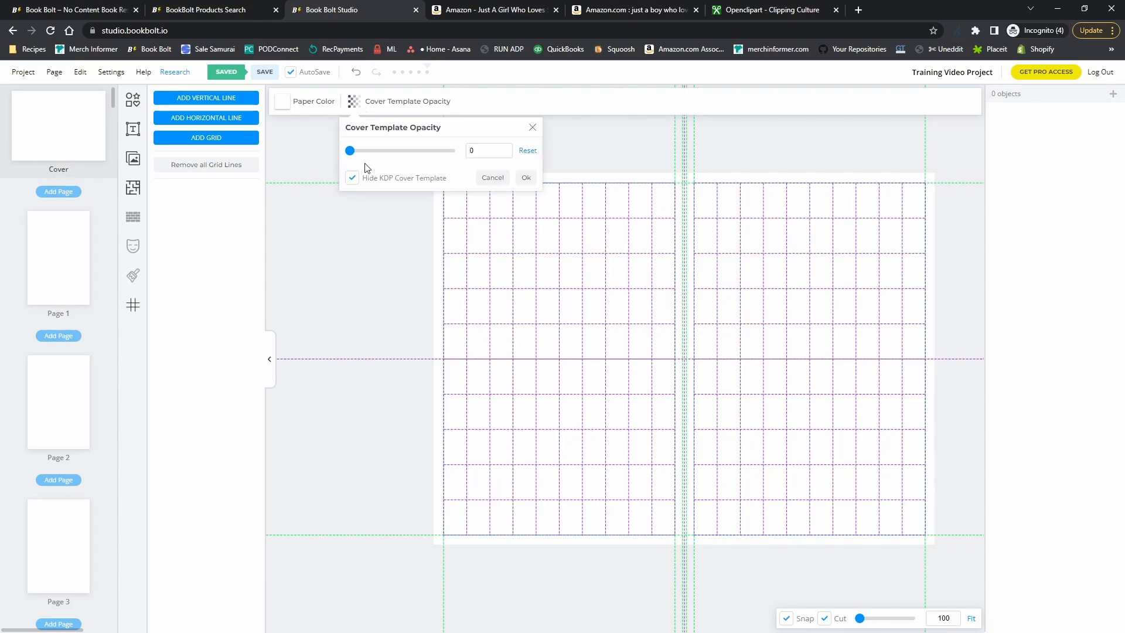
left_click(352, 178)
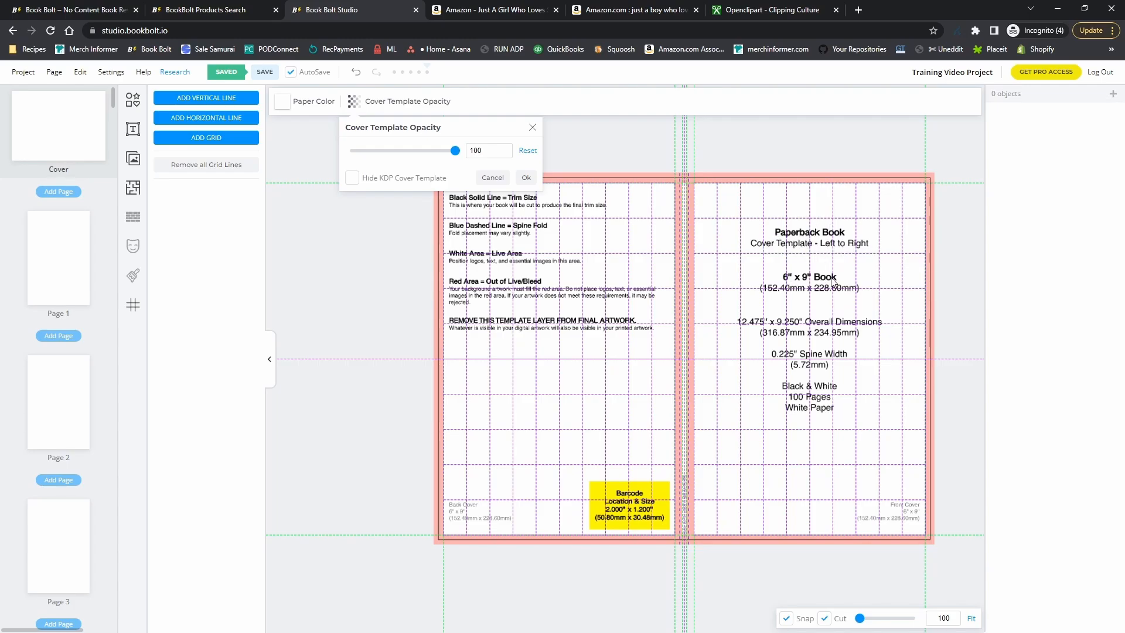
left_click(353, 178)
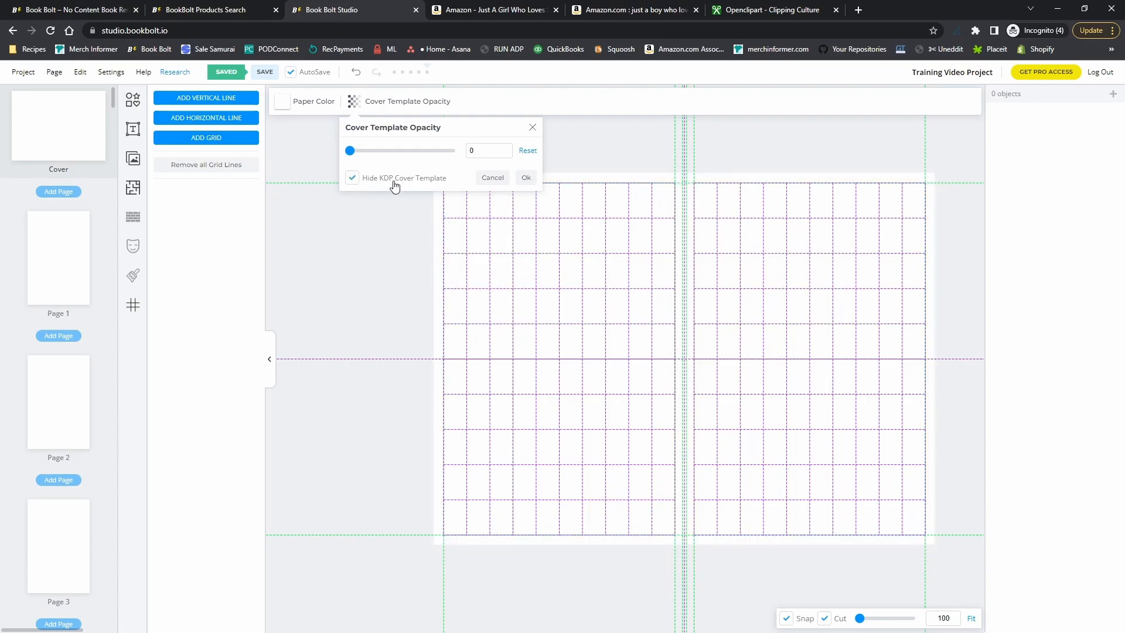
left_click(526, 178)
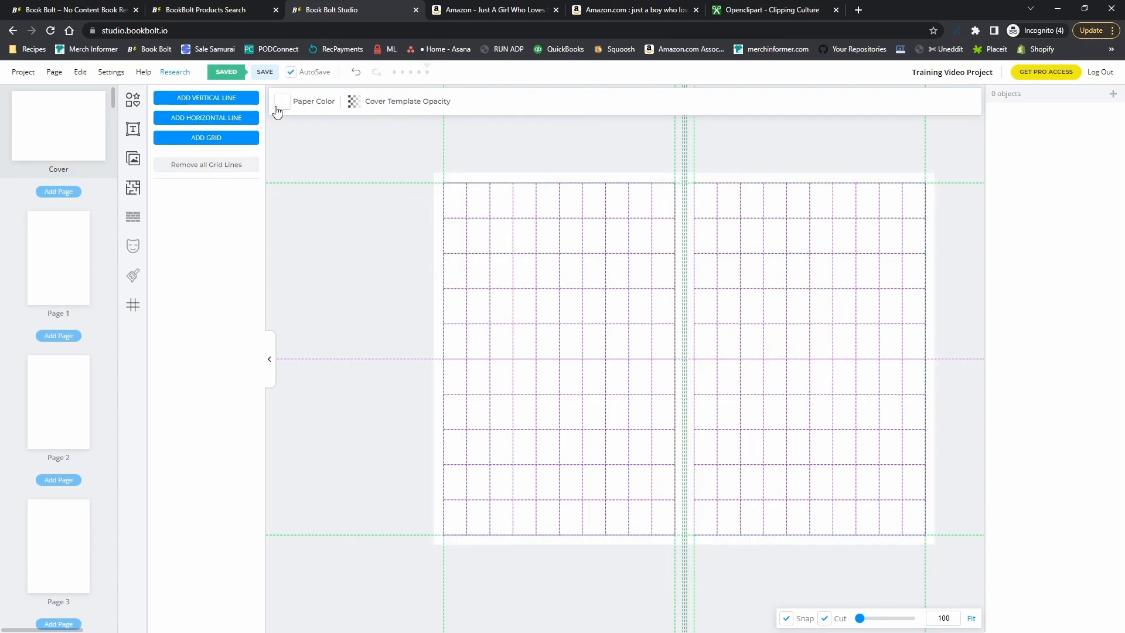
Set the cover's paper color to dark grey, hex 585c5e, and apply it
left_click(66, 256)
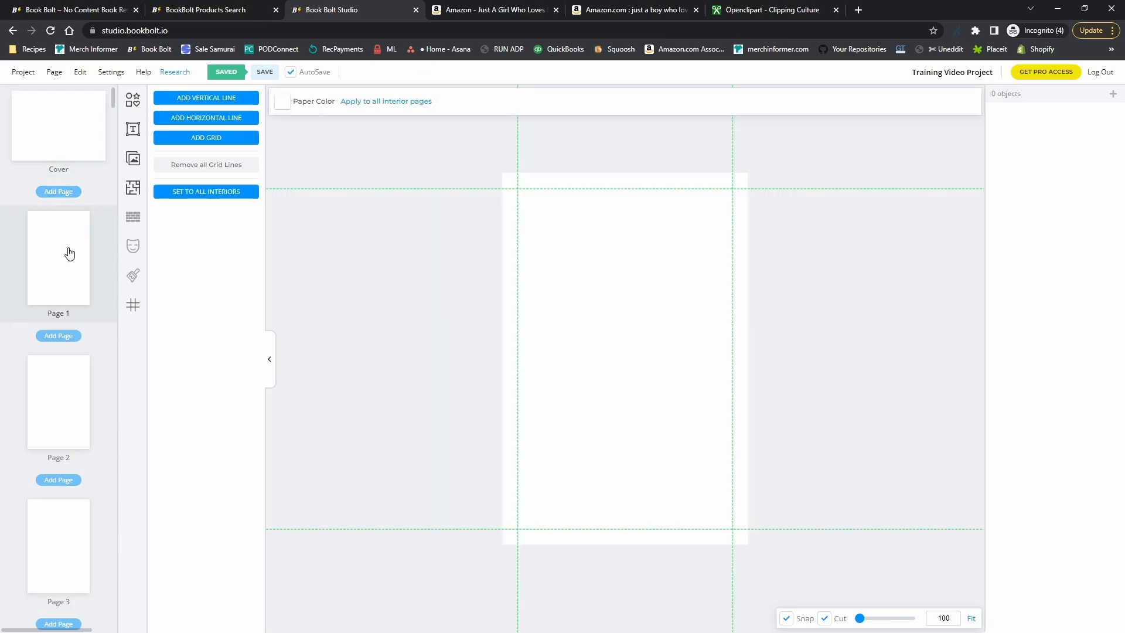
left_click(67, 144)
left_click(285, 105)
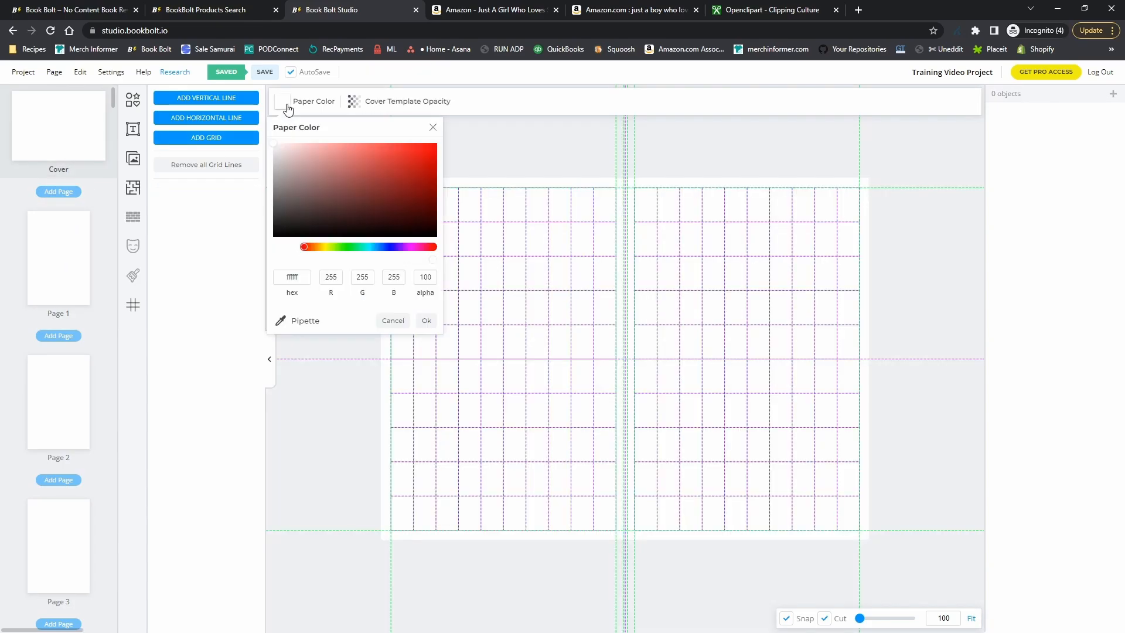
mouse_move(284, 200)
left_mouse_down()
mouse_move(280, 184)
mouse_move(284, 201)
mouse_move(320, 174)
mouse_move(306, 205)
left_mouse_up()
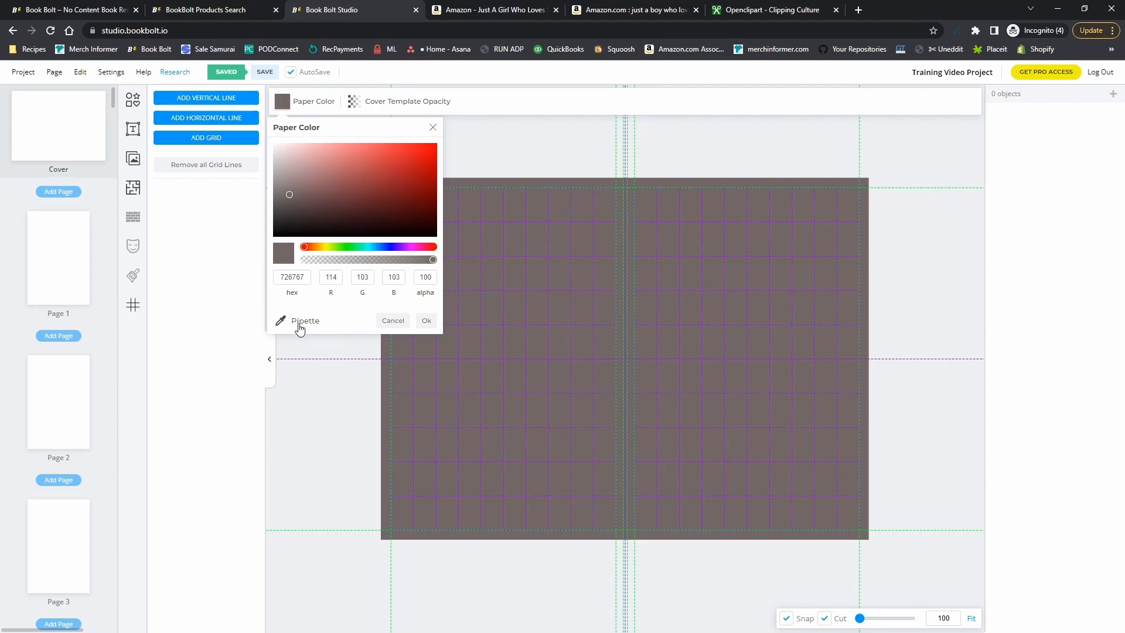
left_click_drag(357, 196, 381, 174)
mouse_move(380, 246)
left_mouse_down()
mouse_move(365, 246)
mouse_move(376, 247)
left_mouse_up()
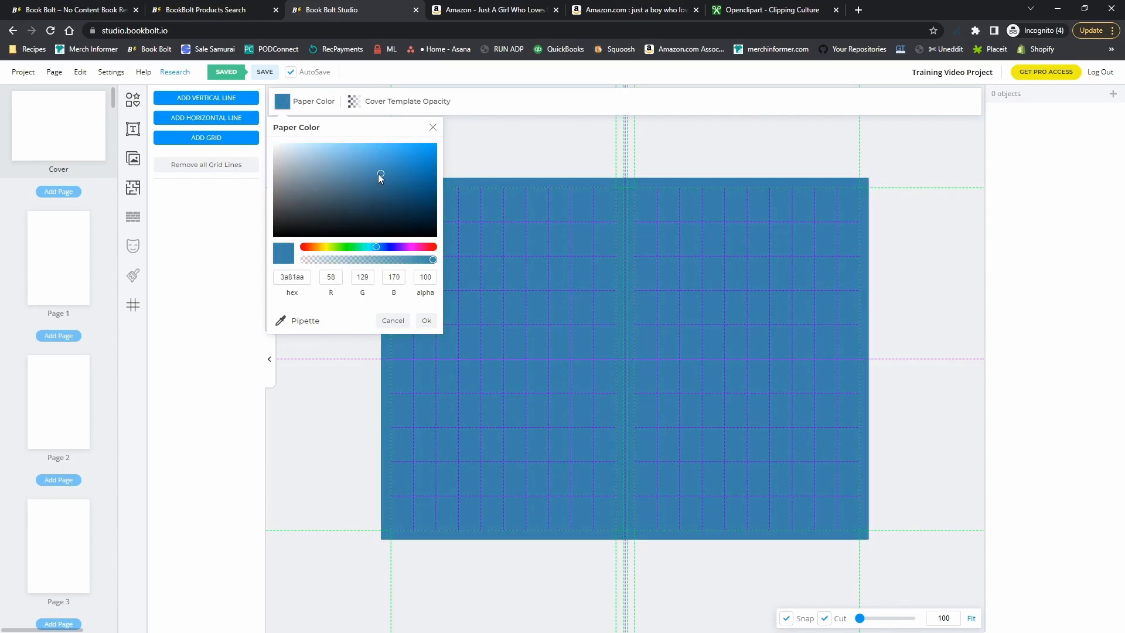
left_click_drag(379, 174, 283, 201)
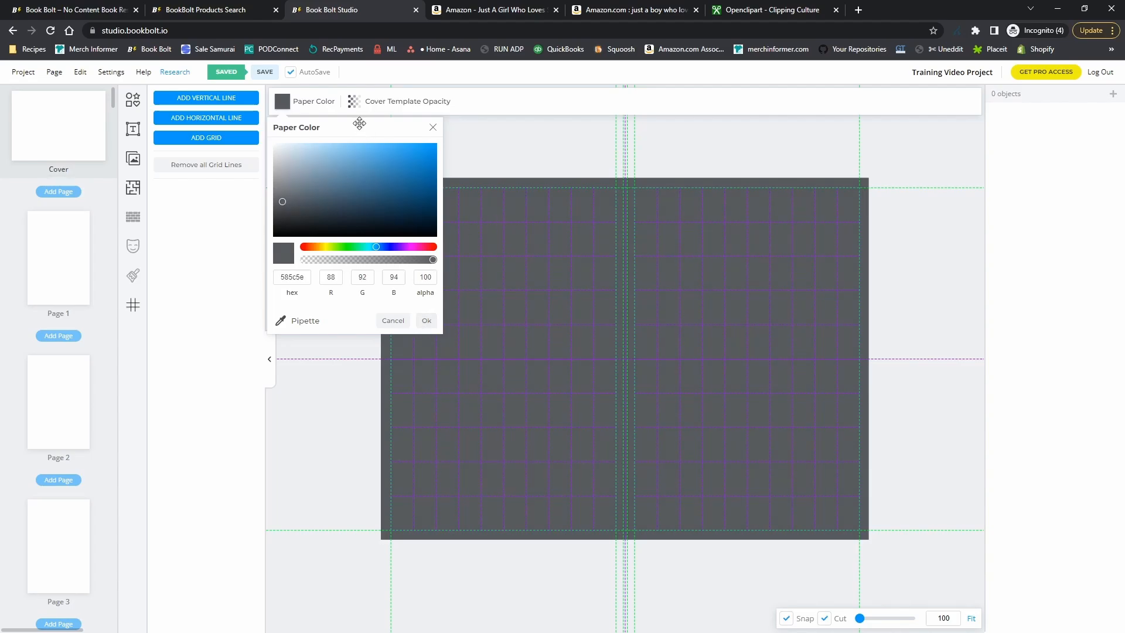
left_click_drag(359, 123, 200, 218)
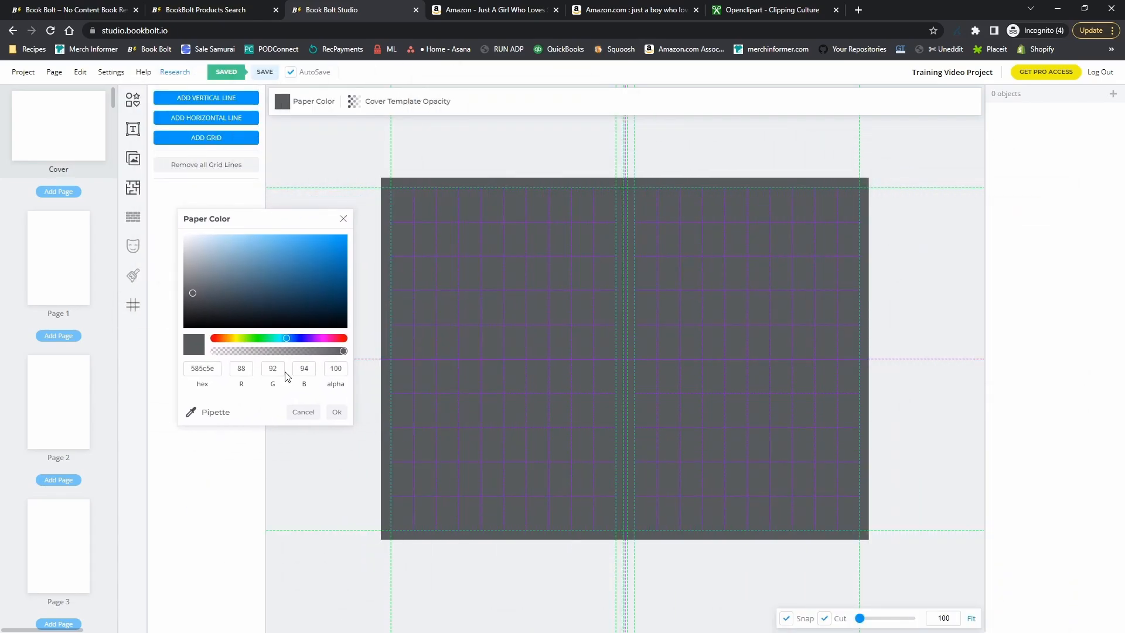
left_click(337, 413)
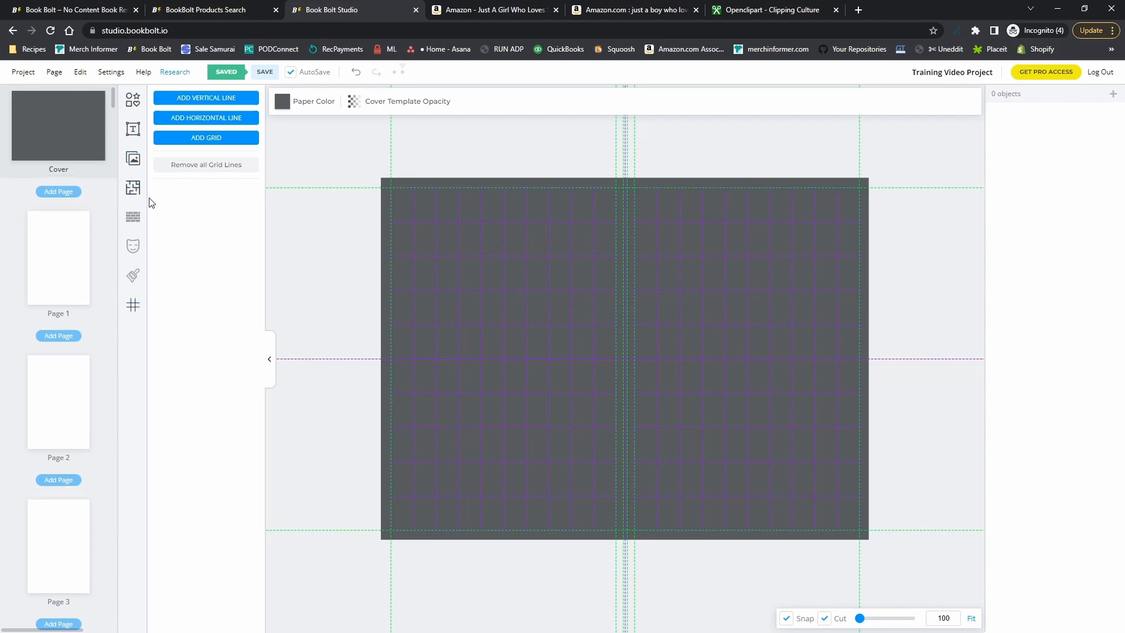
Delete the uploaded Sloth.svg file from the image library
left_click(134, 162)
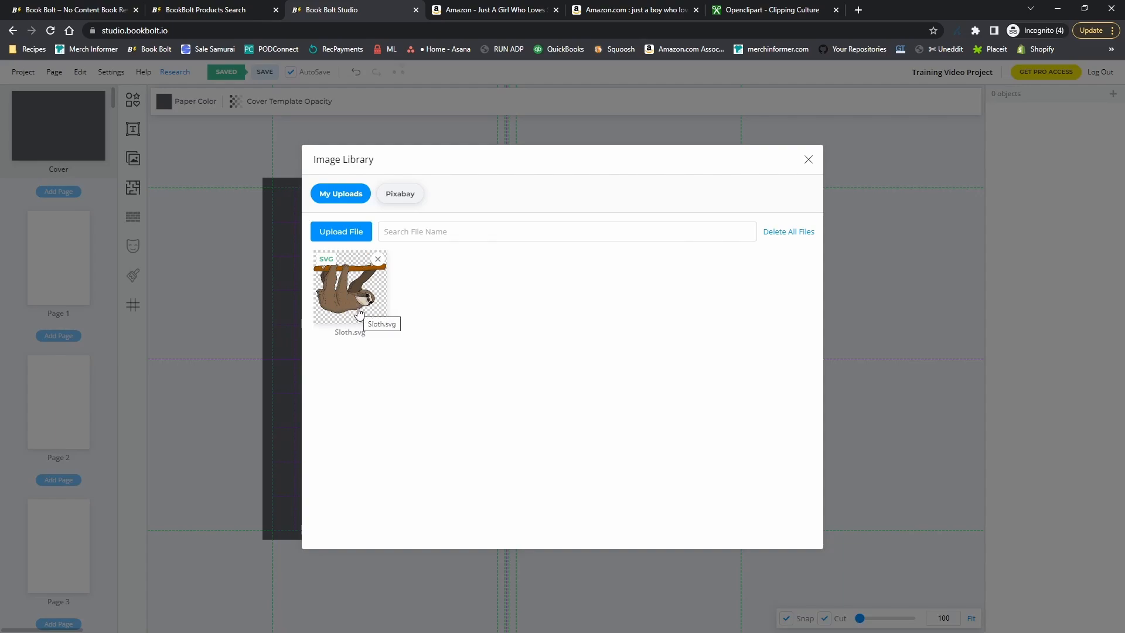
left_click(378, 259)
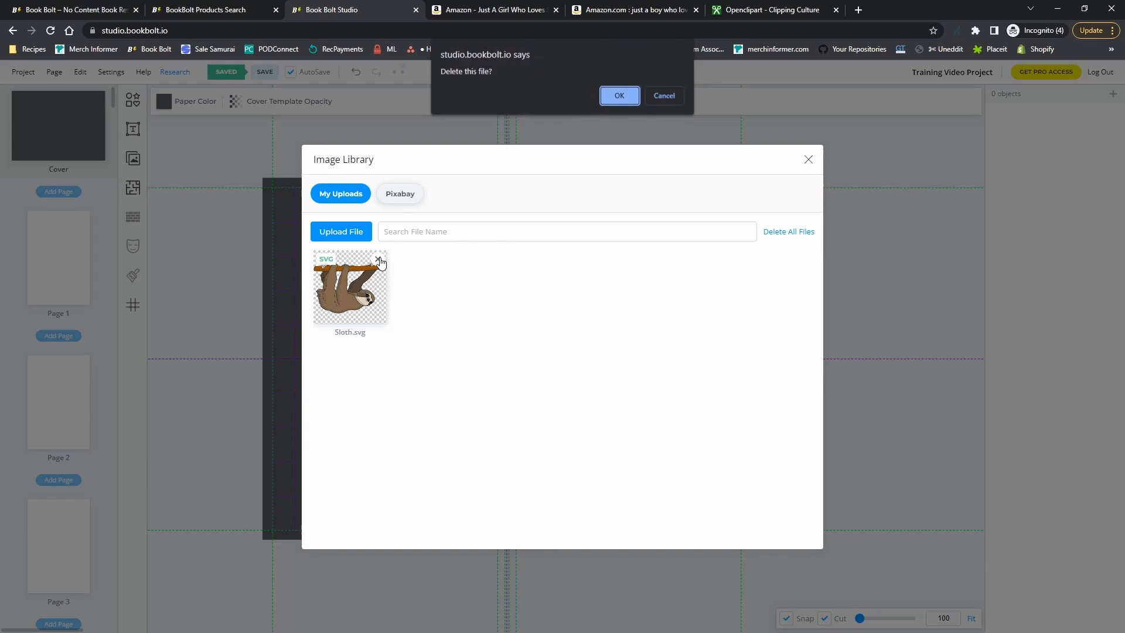
left_click(620, 97)
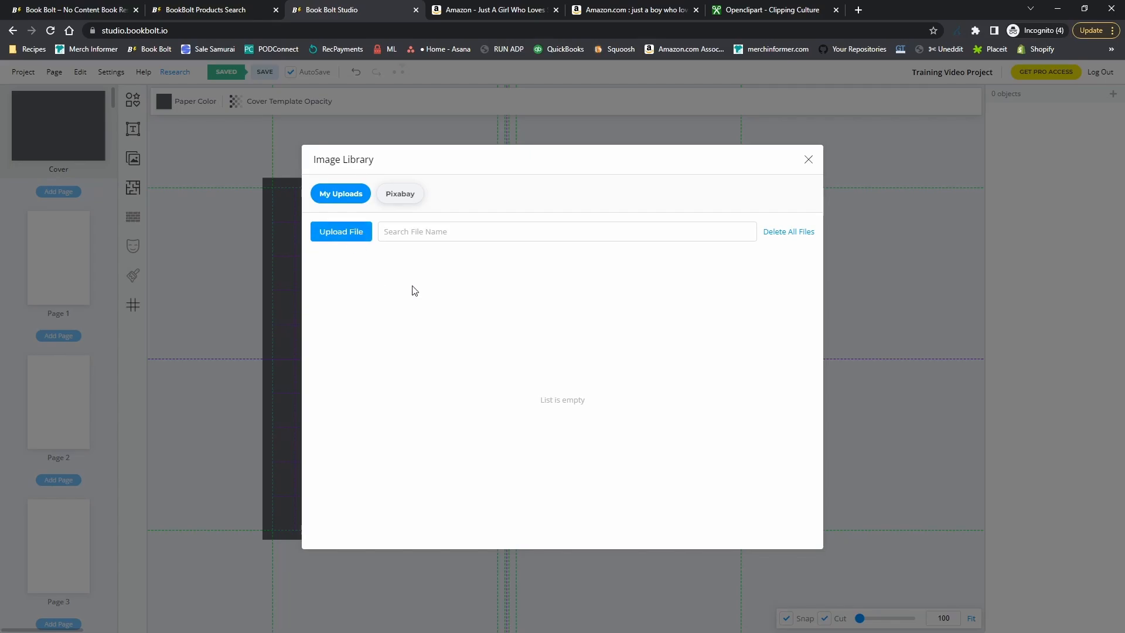
Search the Pixabay image library for "sloth", look over the results, and return to the uploaded images
left_click(400, 194)
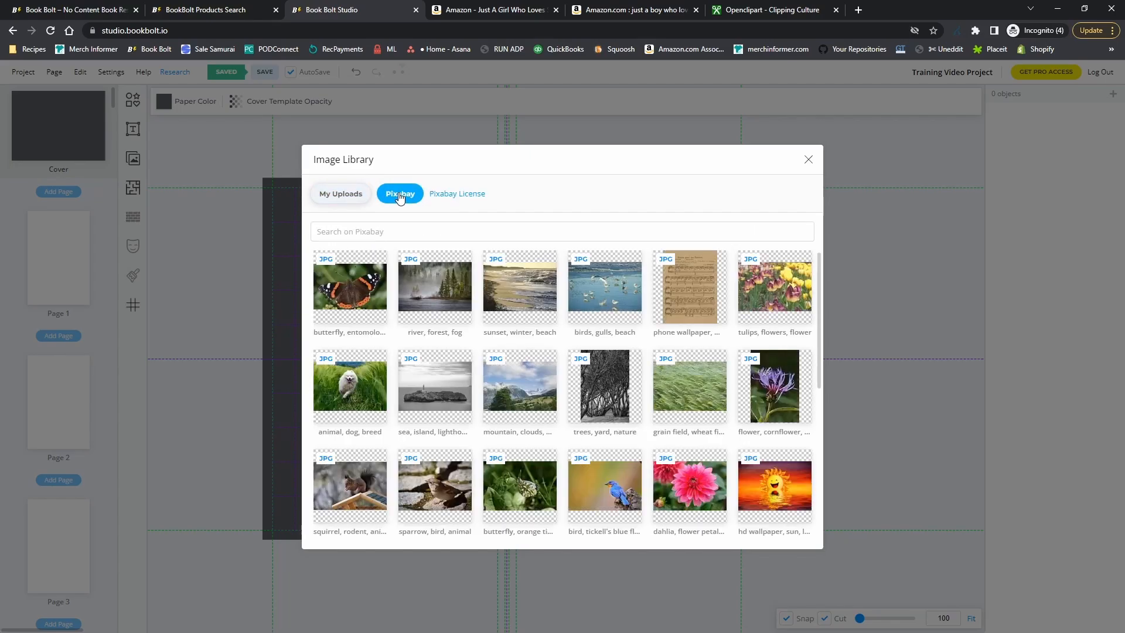
left_click(379, 232)
type("sloth")
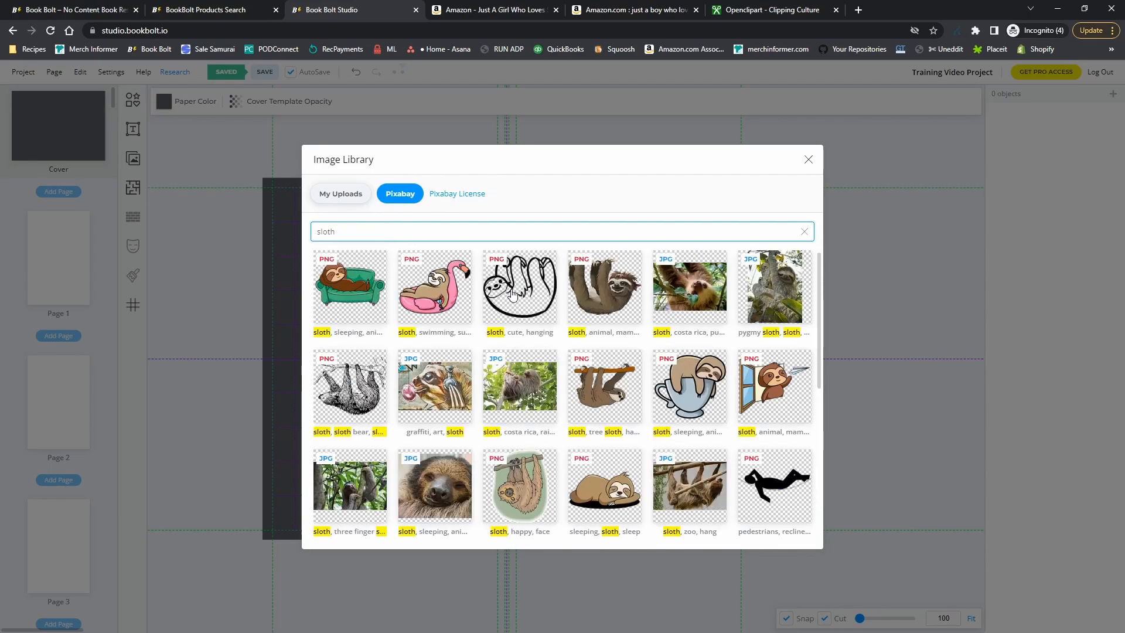
scroll(544, 314, "down", 3)
scroll(556, 401, "up", 3)
left_click(345, 195)
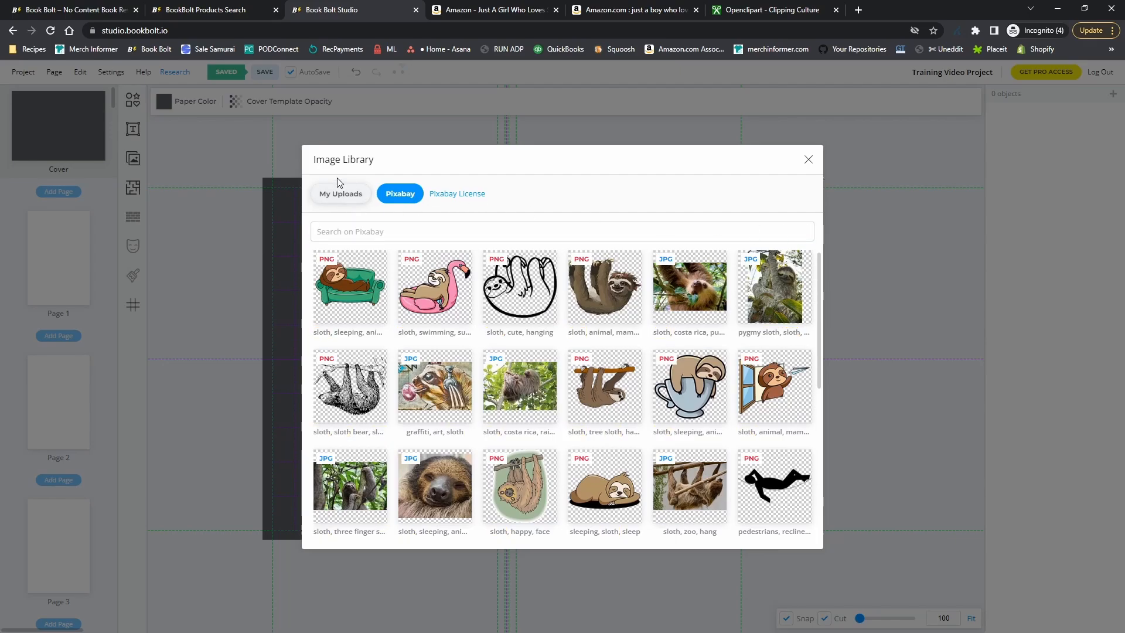
left_click(355, 201)
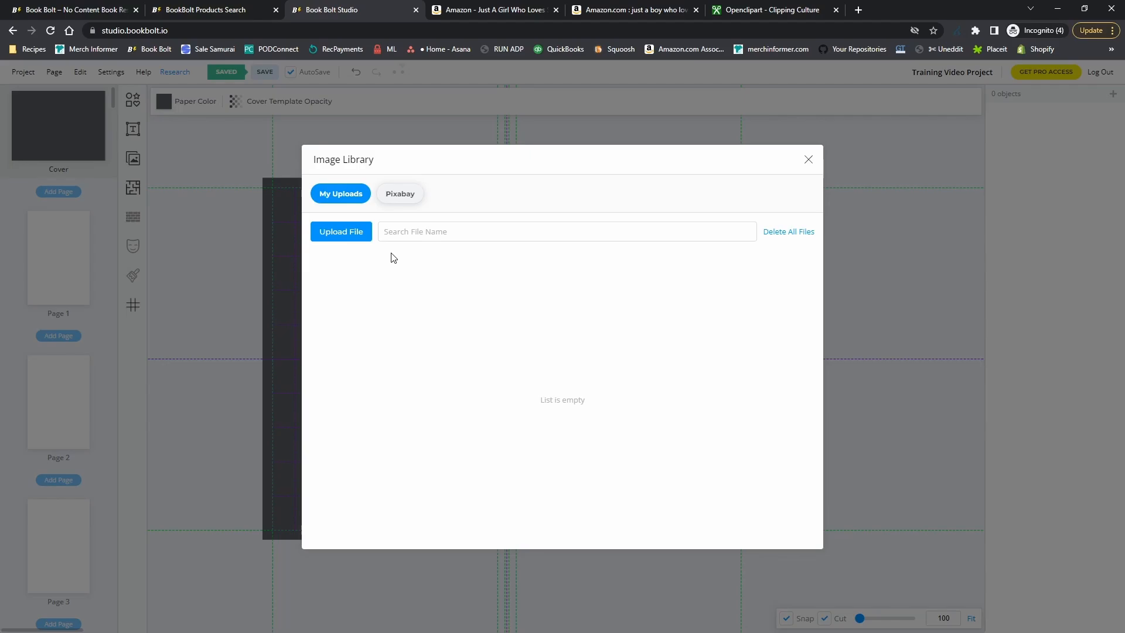
Switch to Openclipart, open its license information, and read the Licensing section on commercial use of cliparts
left_click(731, 8)
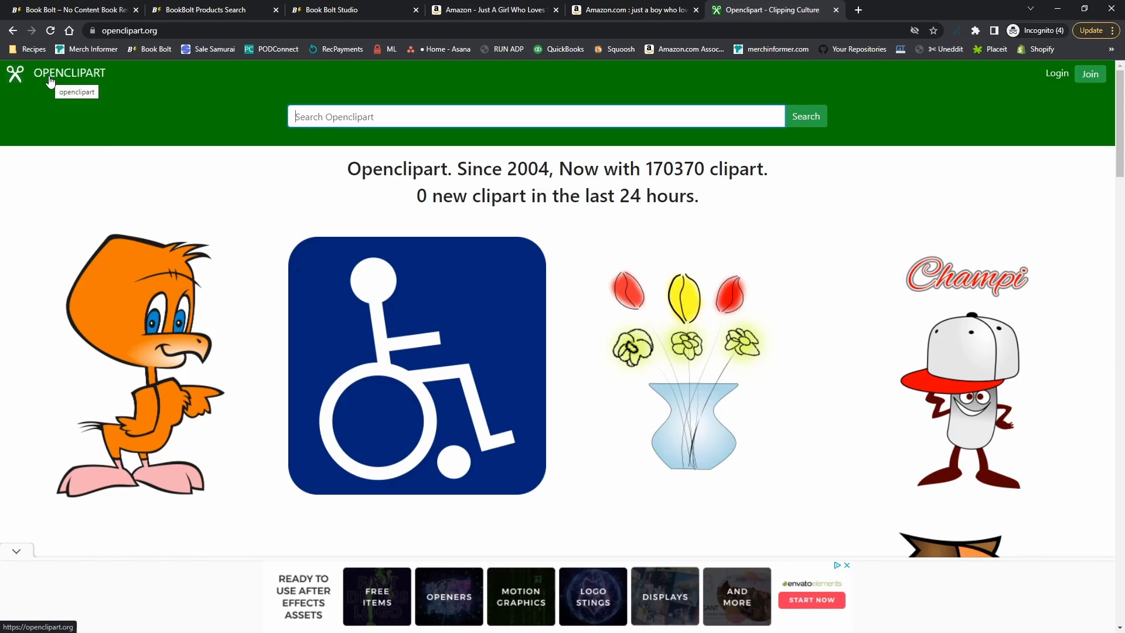
scroll(698, 310, "down", 8)
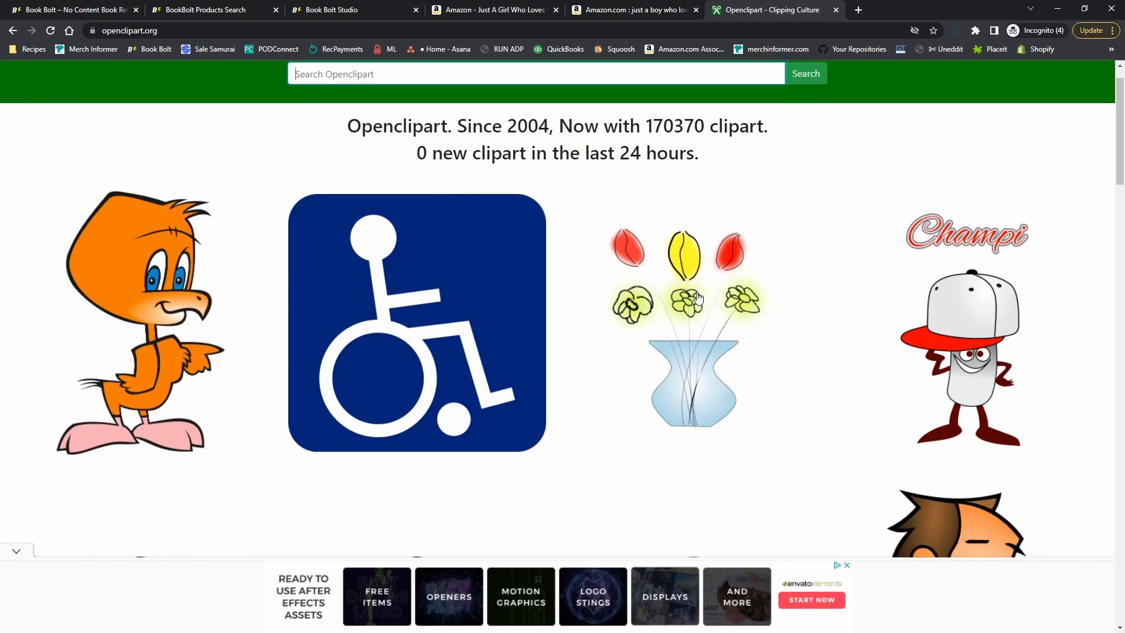
scroll(699, 309, "down", 20)
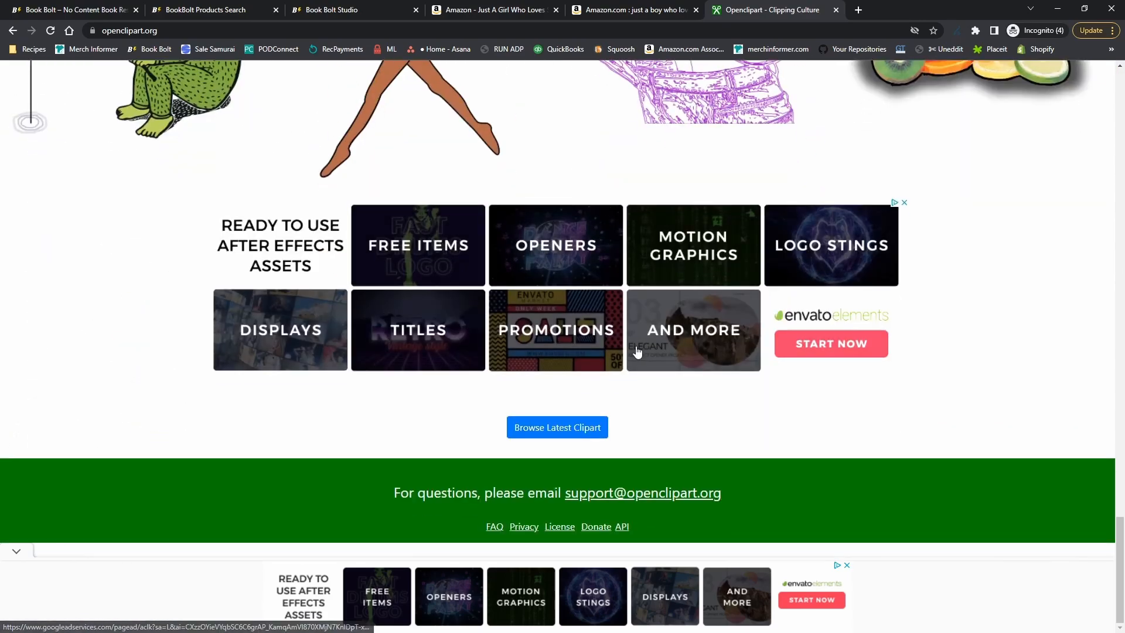
left_click(552, 527)
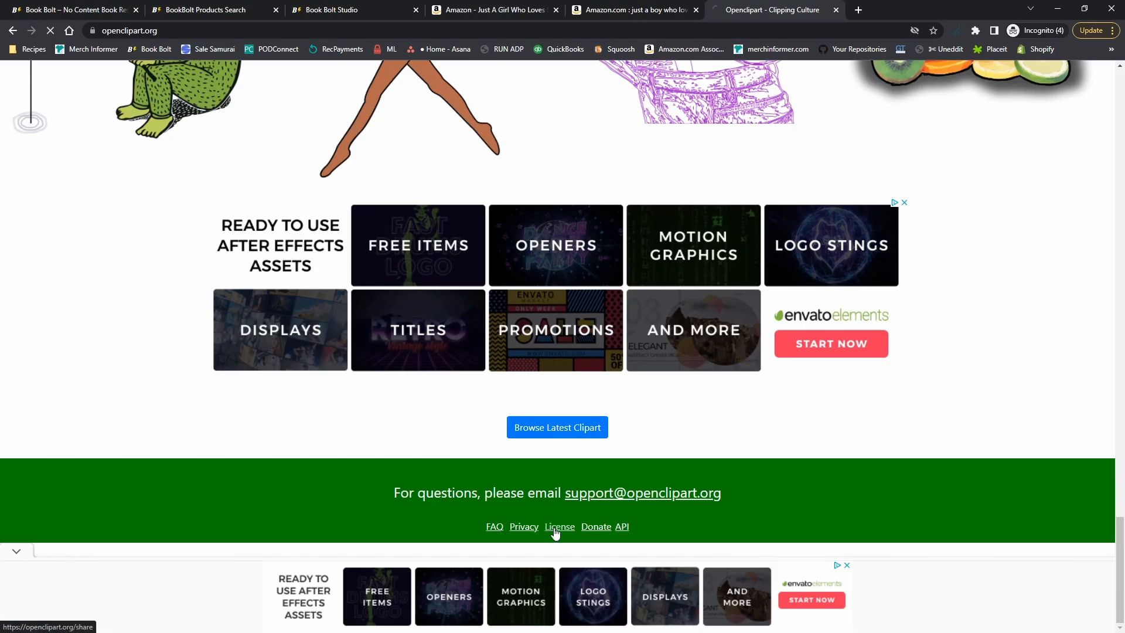
scroll(542, 404, "down", 3)
scroll(540, 396, "up", 3)
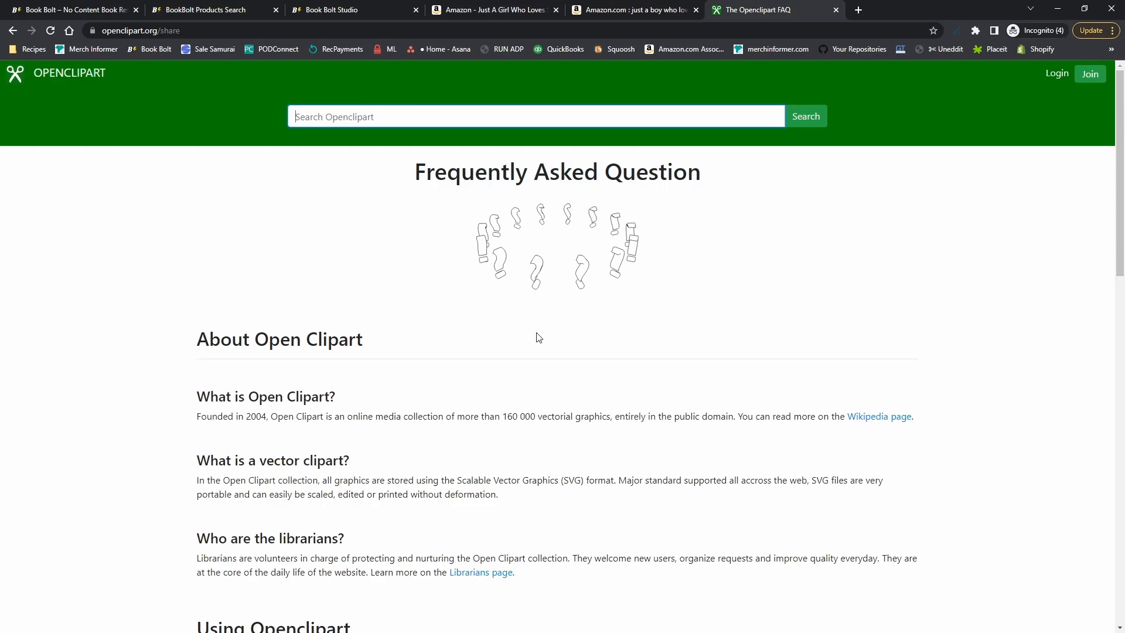
scroll(534, 327, "down", 9)
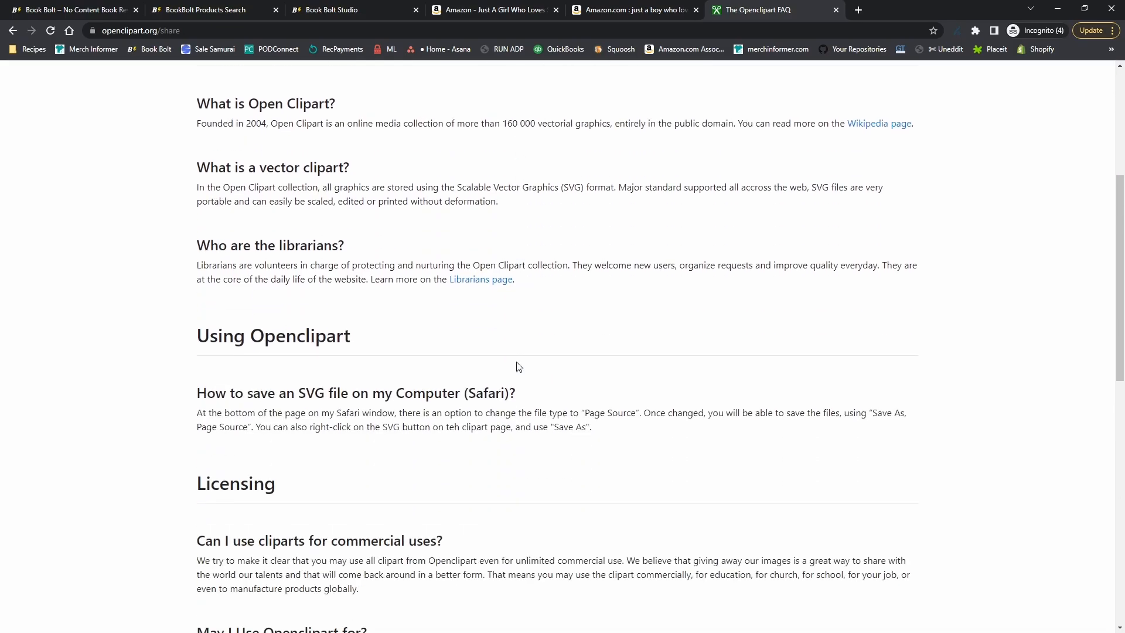
left_click_drag(300, 251, 201, 248)
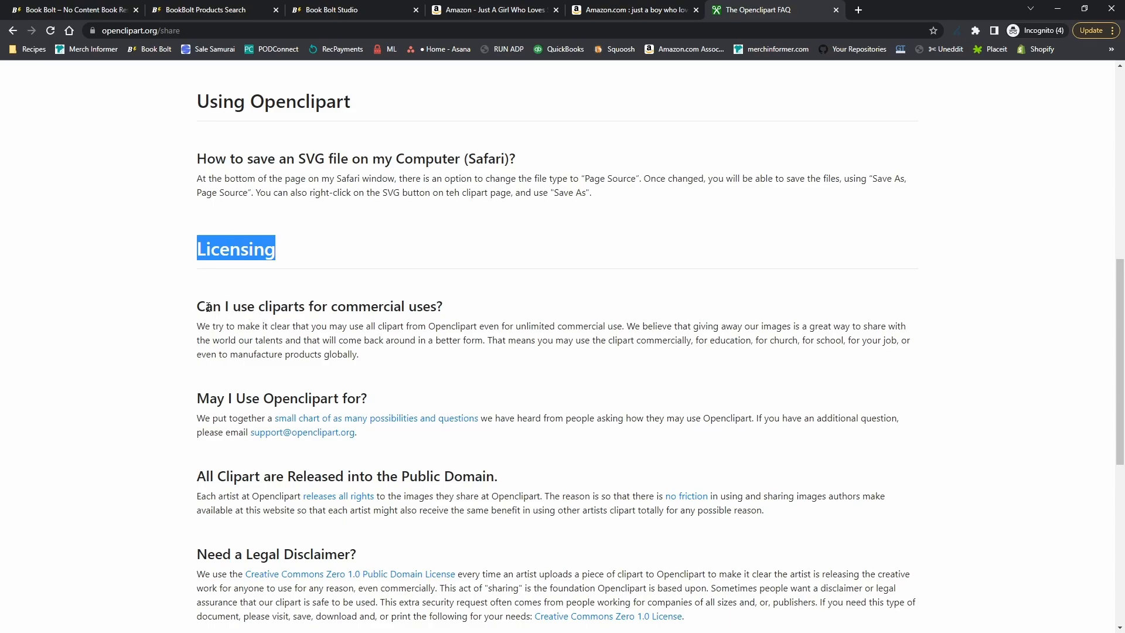
left_click_drag(198, 306, 438, 305)
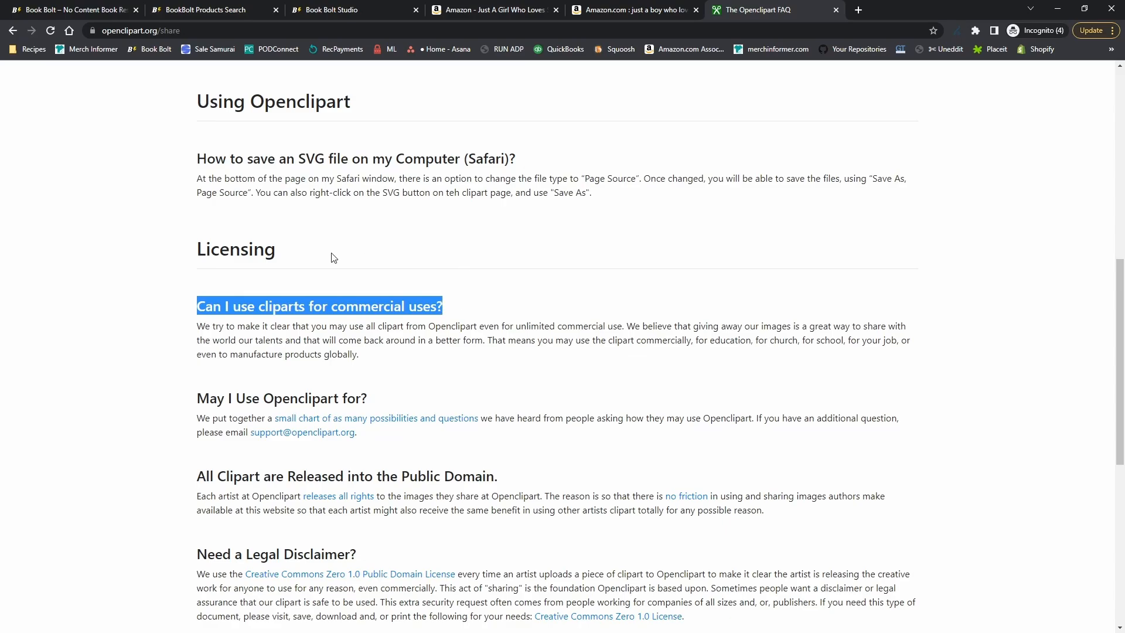
left_click_drag(198, 326, 618, 324)
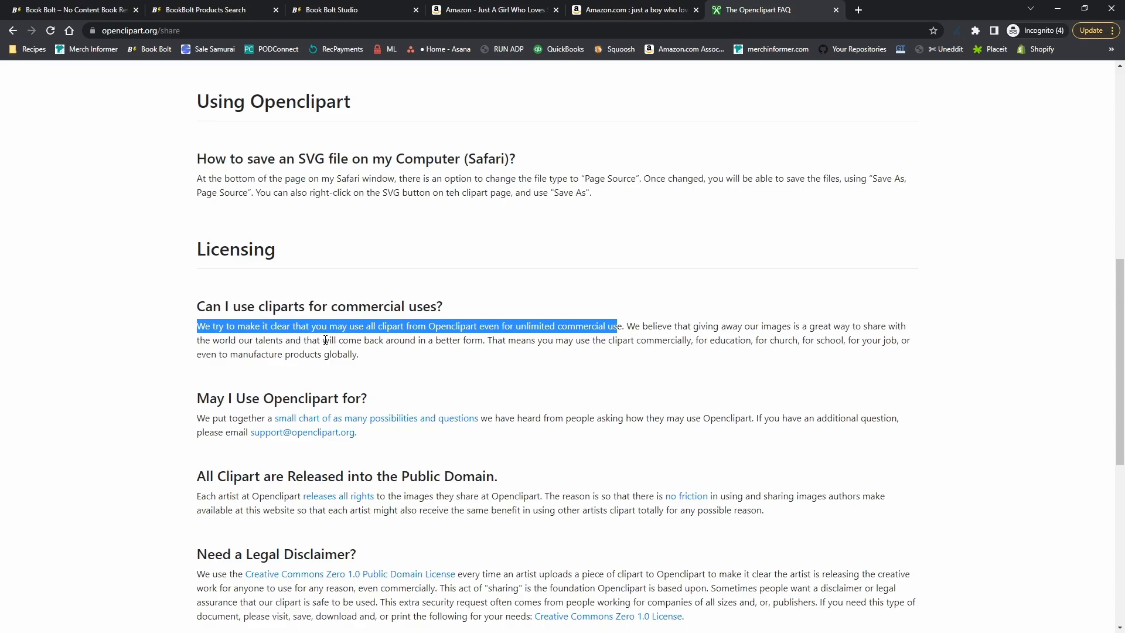
left_click_drag(487, 340, 368, 364)
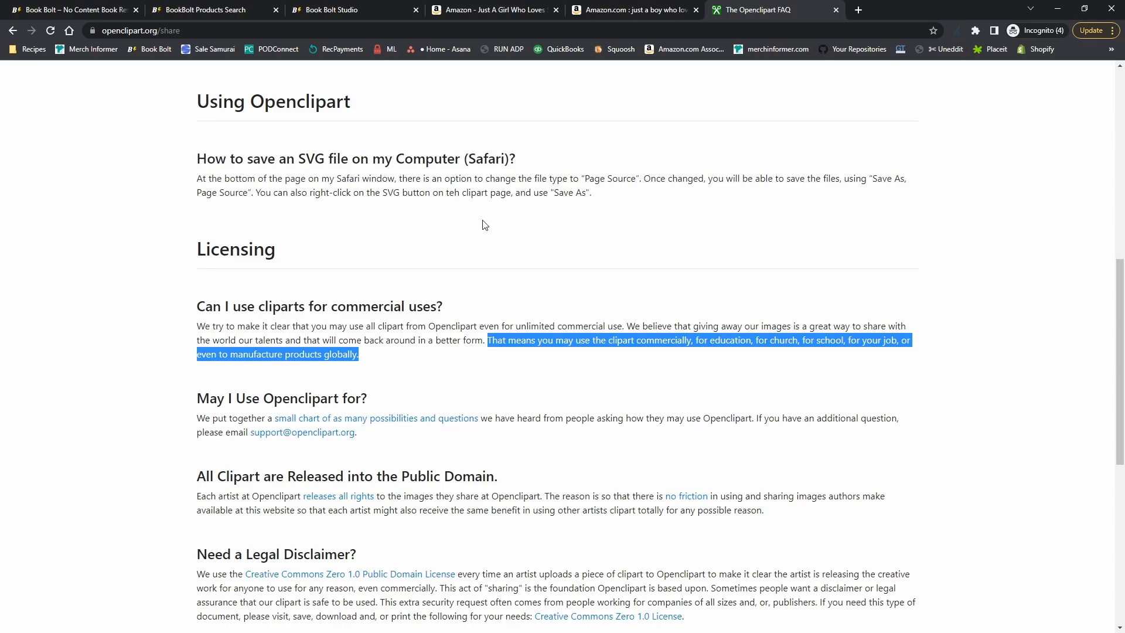
Search Openclipart for "sloth" and open the detail page of the brown sloth hanging from a branch
scroll(485, 225, "up", 9)
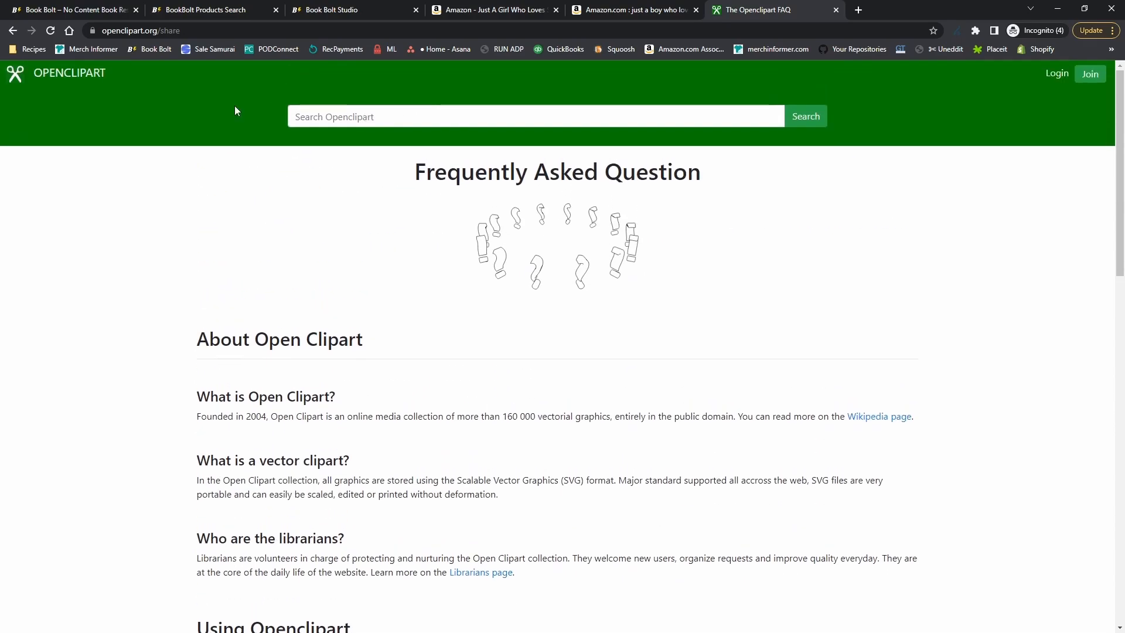
left_click(82, 72)
left_click(400, 117)
type("sloth")
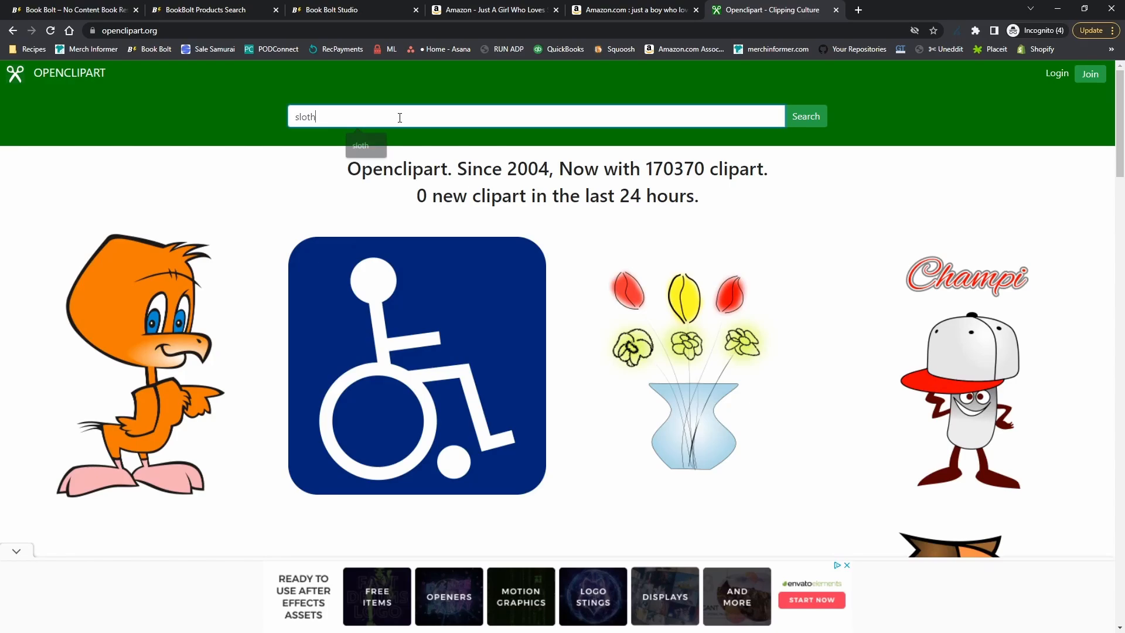
key("Return")
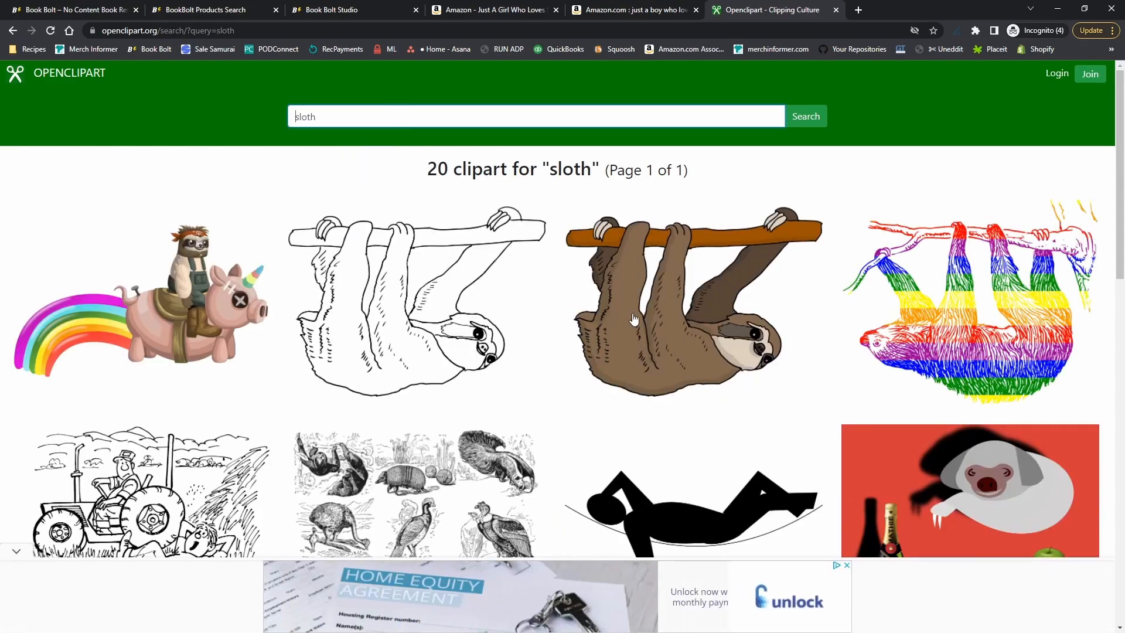
scroll(682, 316, "down", 2)
scroll(677, 243, "up", 2)
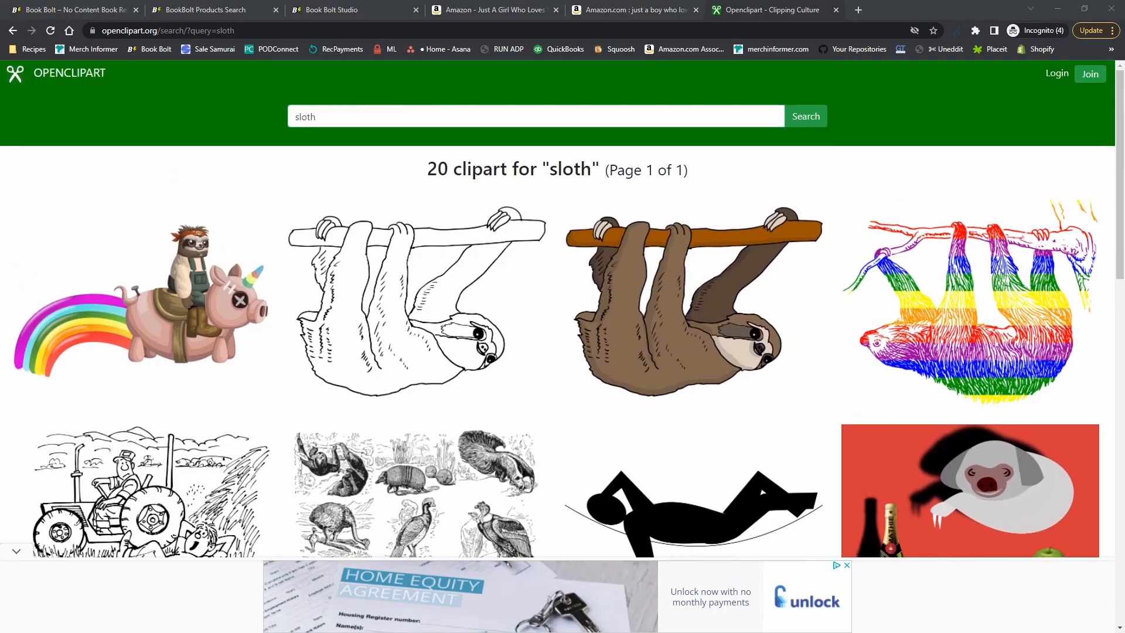
left_click(673, 282)
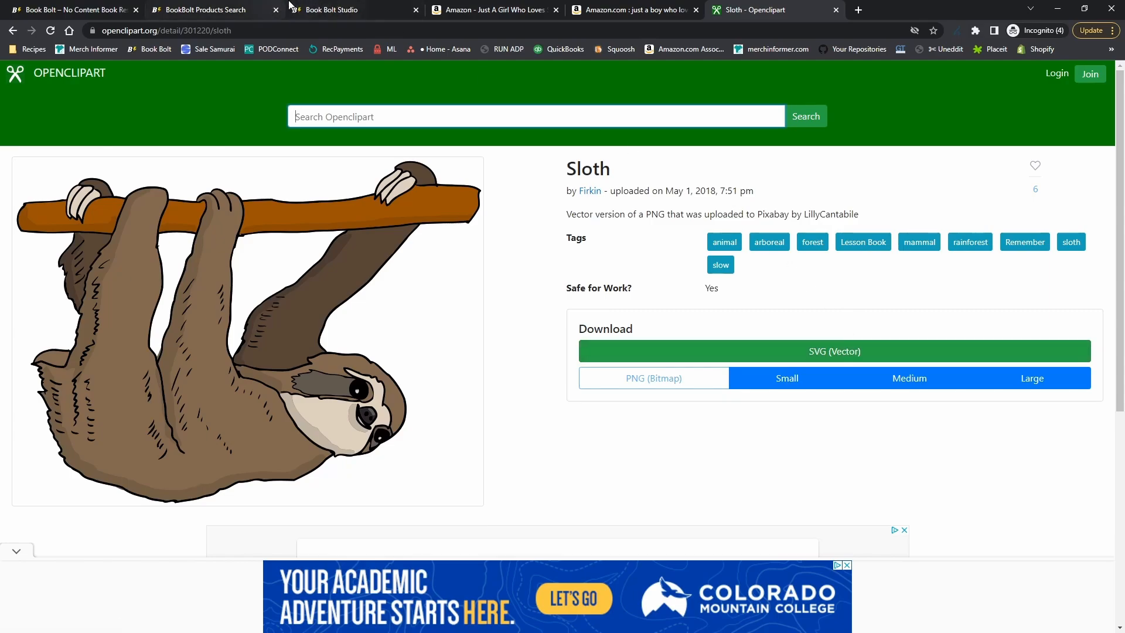
Switch back to Book Bolt Studio, upload Sloth.svg to the image library, and place it on the front cover
left_click(326, 11)
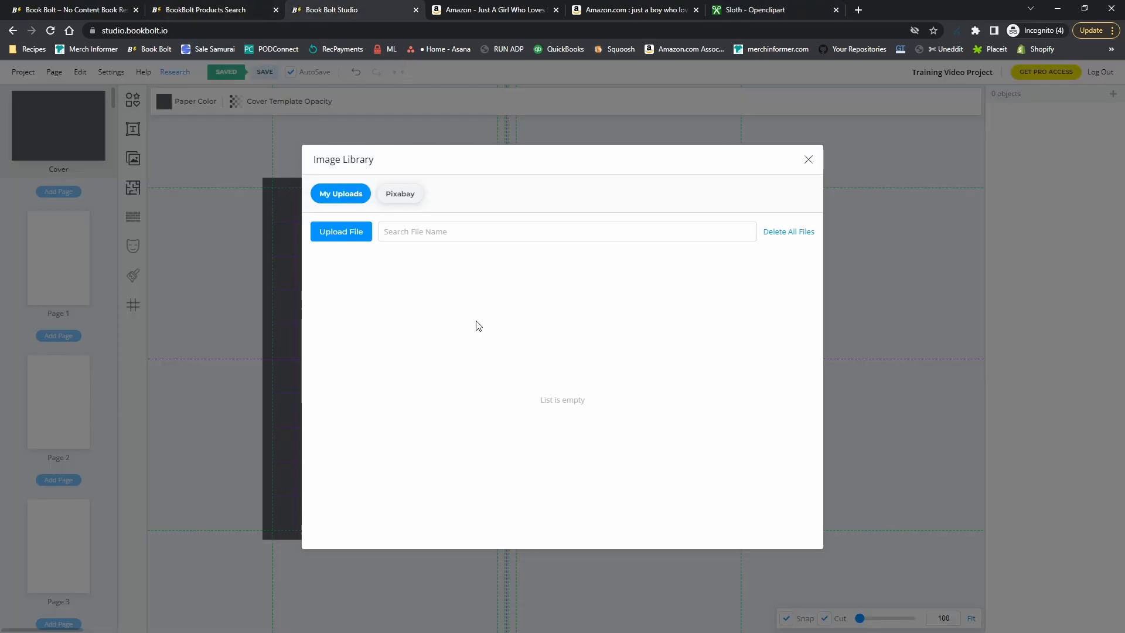
left_click(807, 160)
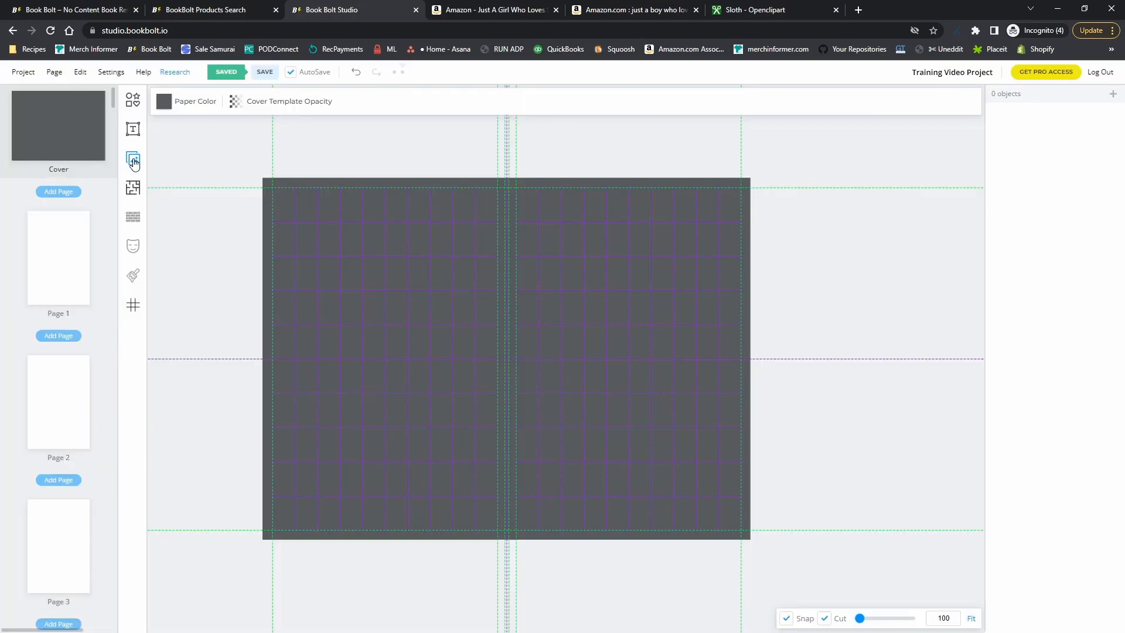
left_click(134, 161)
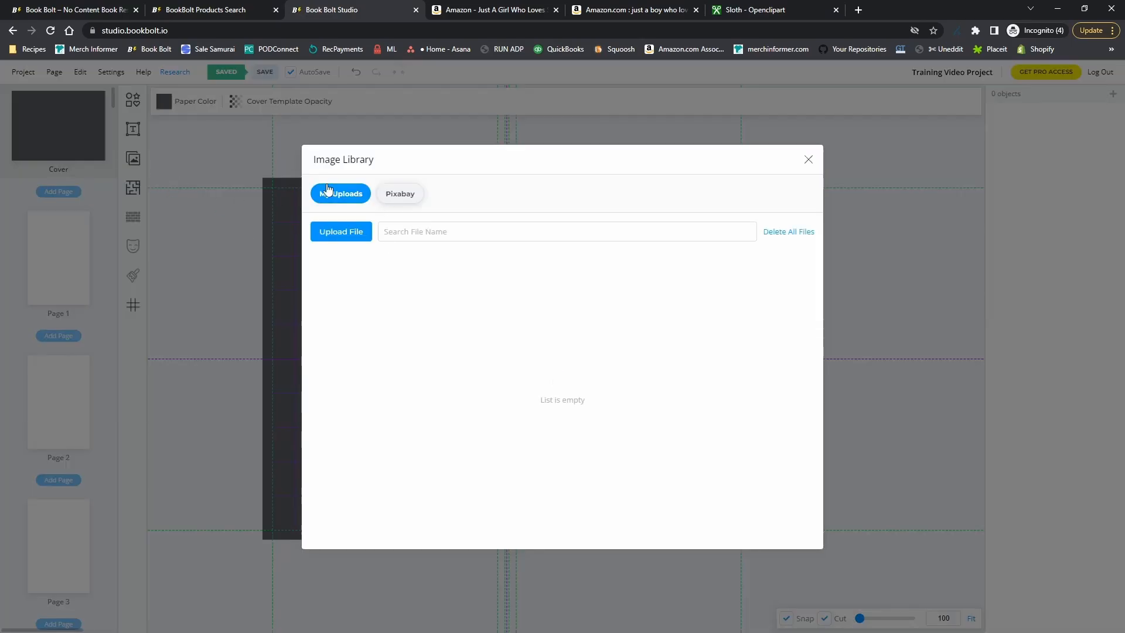
left_click_drag(587, 309, 478, 318)
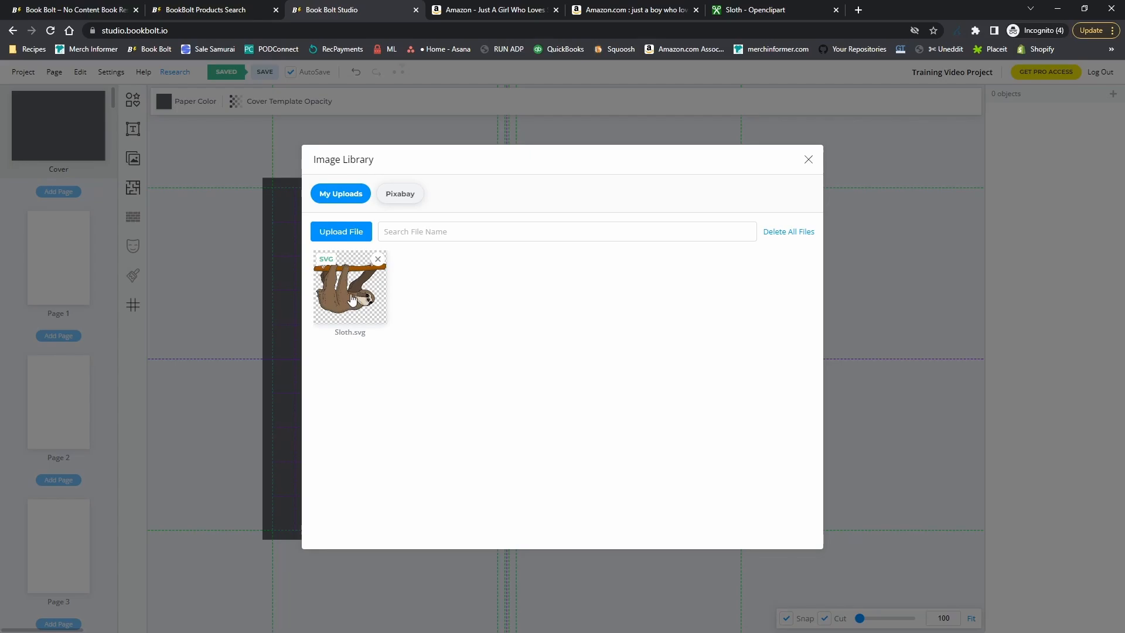
left_click(346, 302)
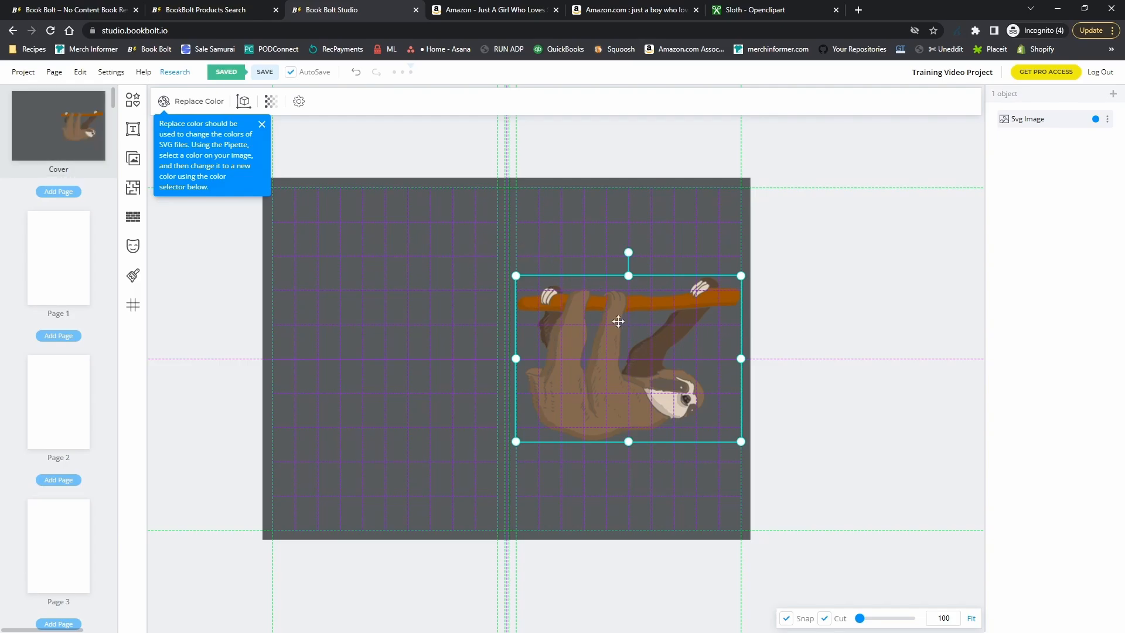
left_click(572, 245)
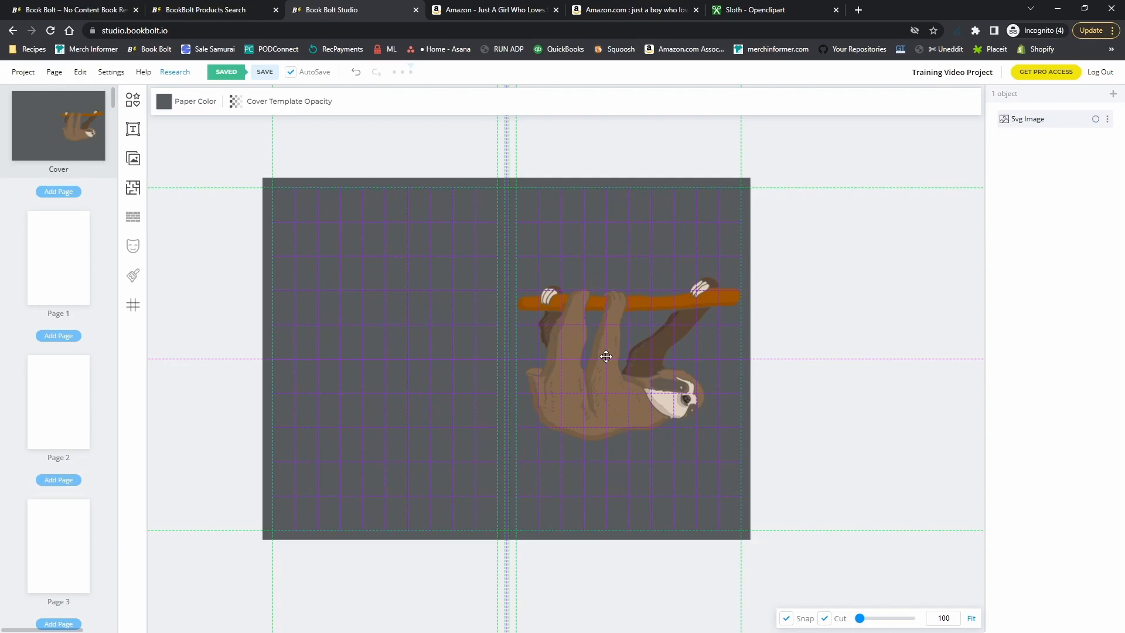
Set the cover's paper color to a lighter grey, hex 999b9b, with alpha 86, and apply it
left_click(165, 102)
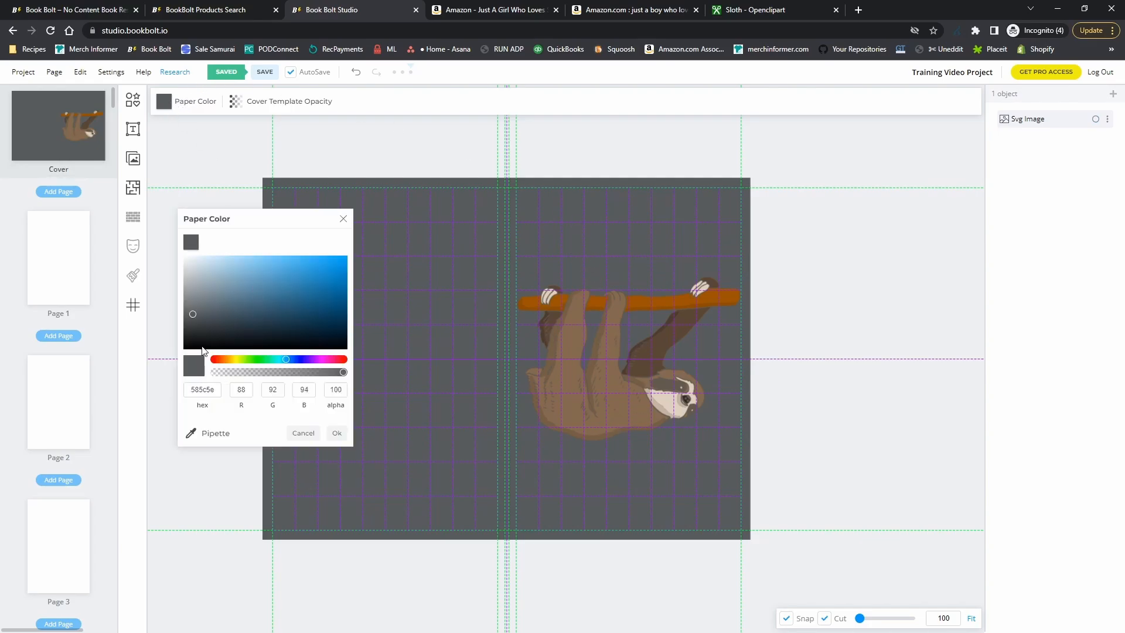
mouse_move(192, 314)
left_mouse_down()
mouse_move(198, 287)
mouse_move(188, 290)
left_mouse_up()
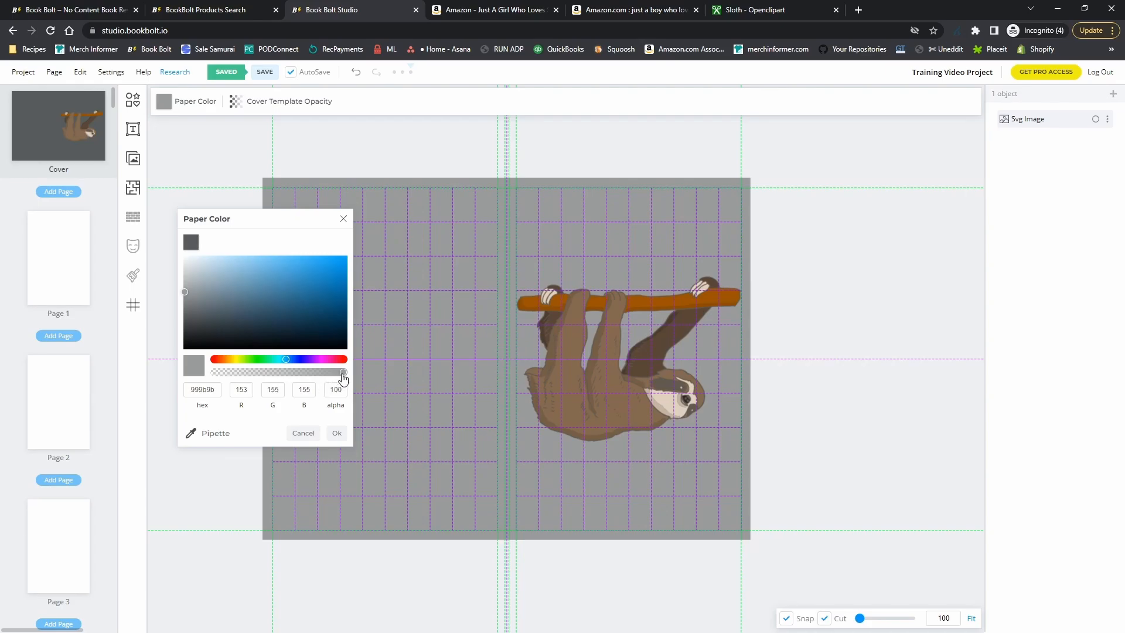
left_click_drag(343, 372, 324, 376)
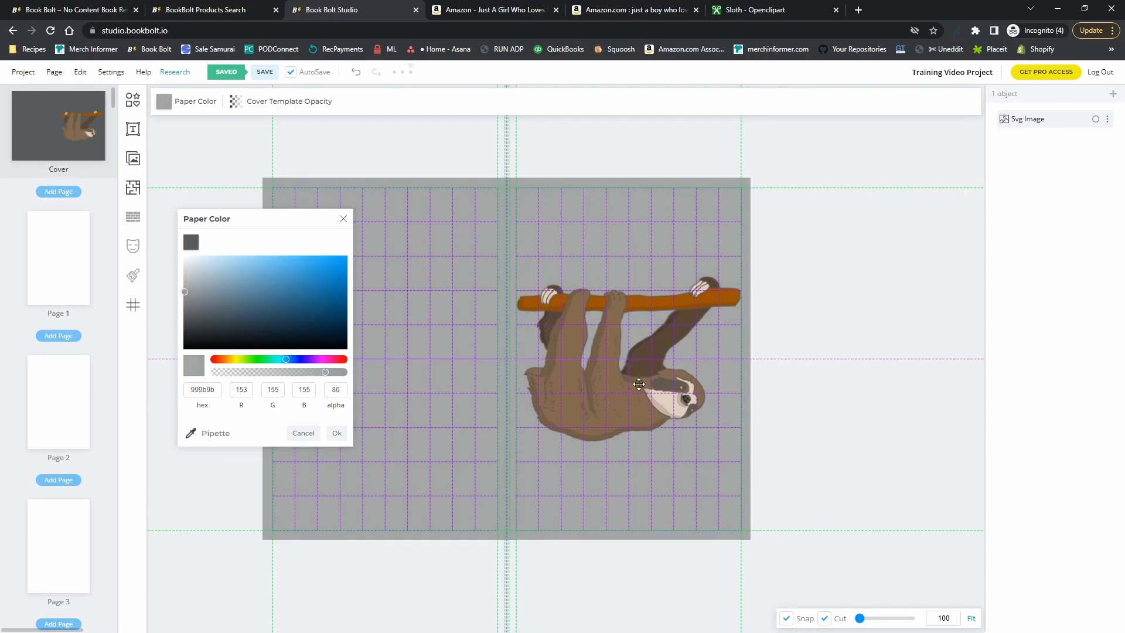
left_click(337, 433)
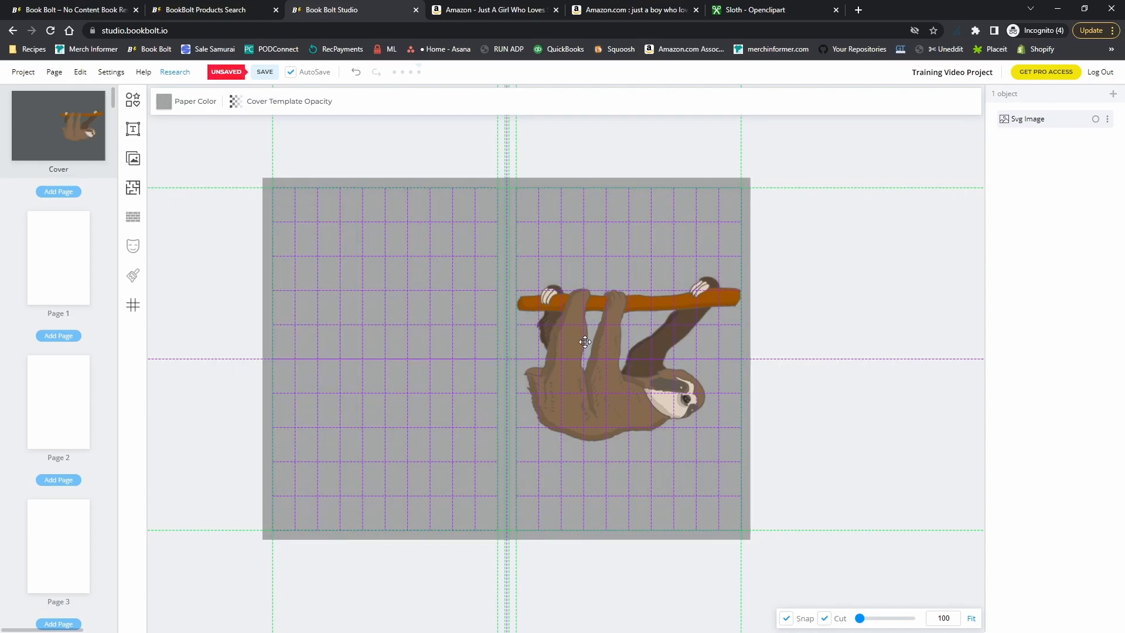
Select the sloth image on the front cover and examine its vector detail at high magnification
left_click(589, 354)
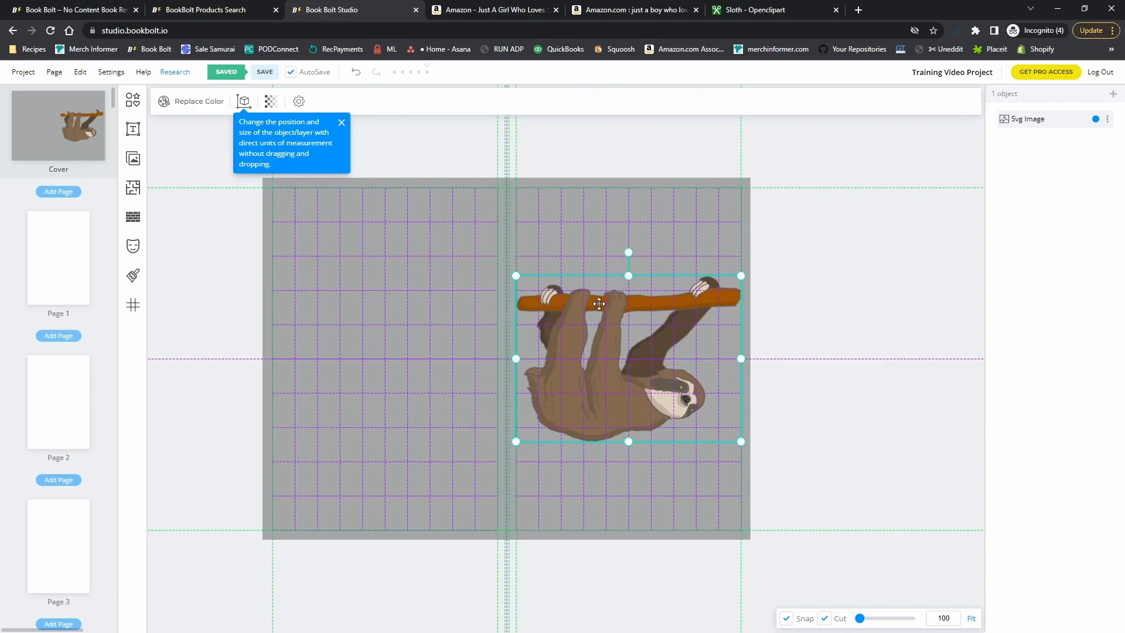
left_click(341, 122)
scroll(691, 358, "up", 5)
scroll(666, 357, "up", 2)
scroll(610, 354, "down", 1)
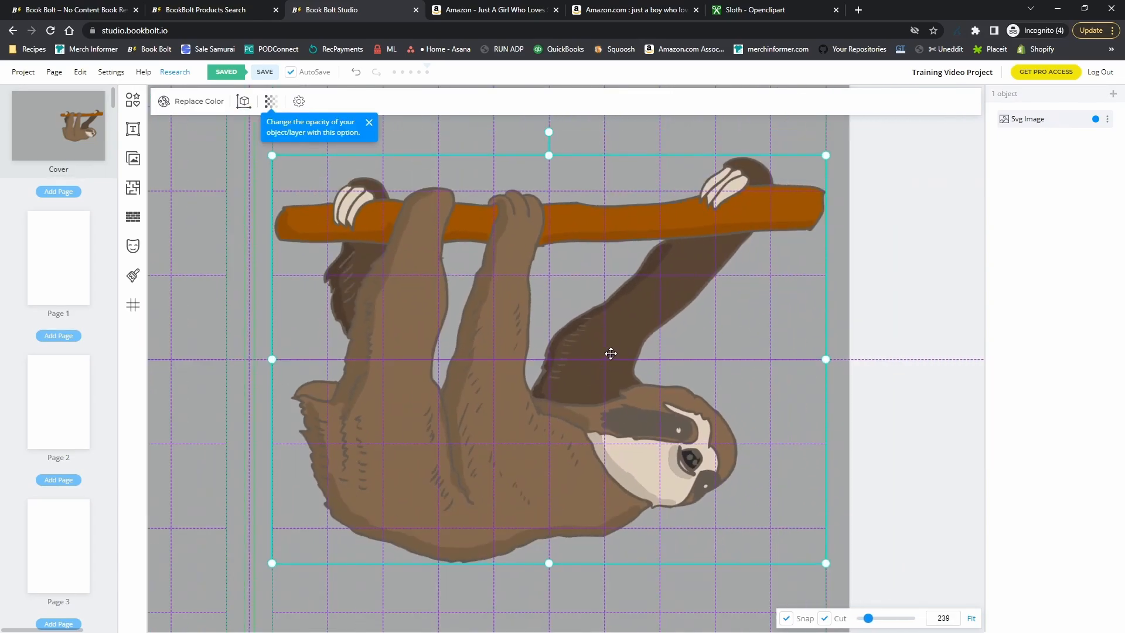
scroll(494, 367, "up", 1)
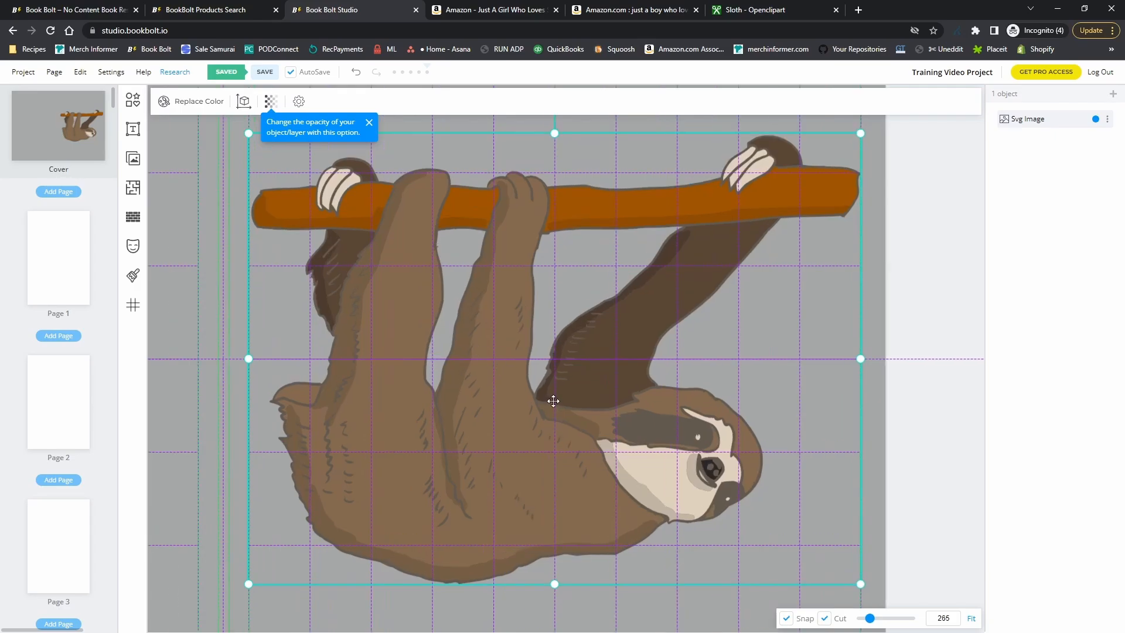
left_click(971, 620)
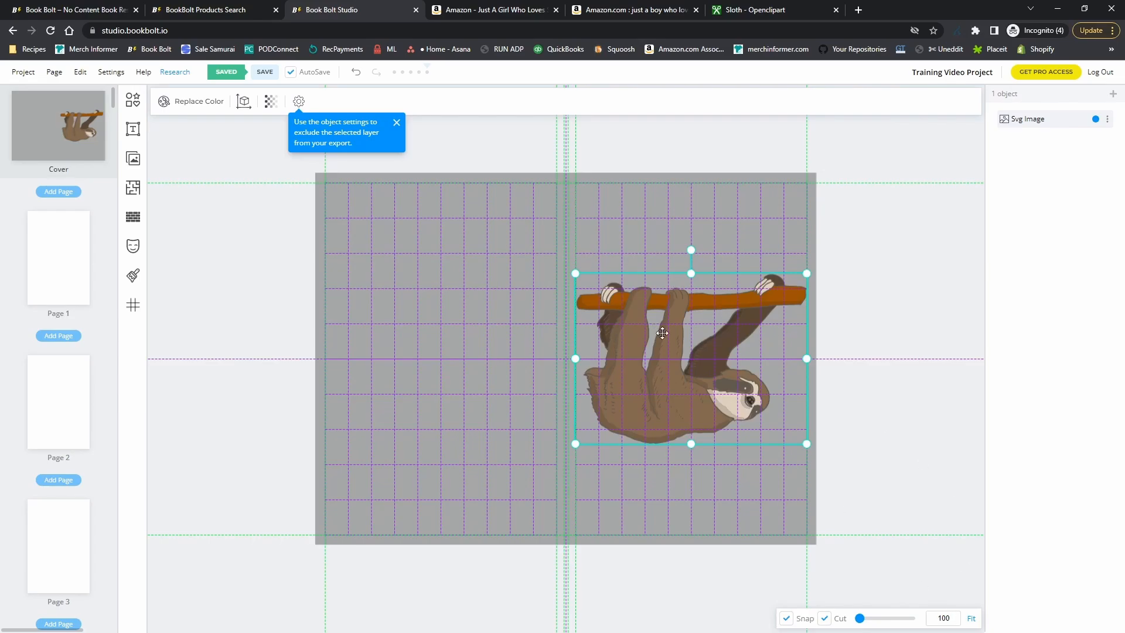
scroll(670, 346, "up", 7)
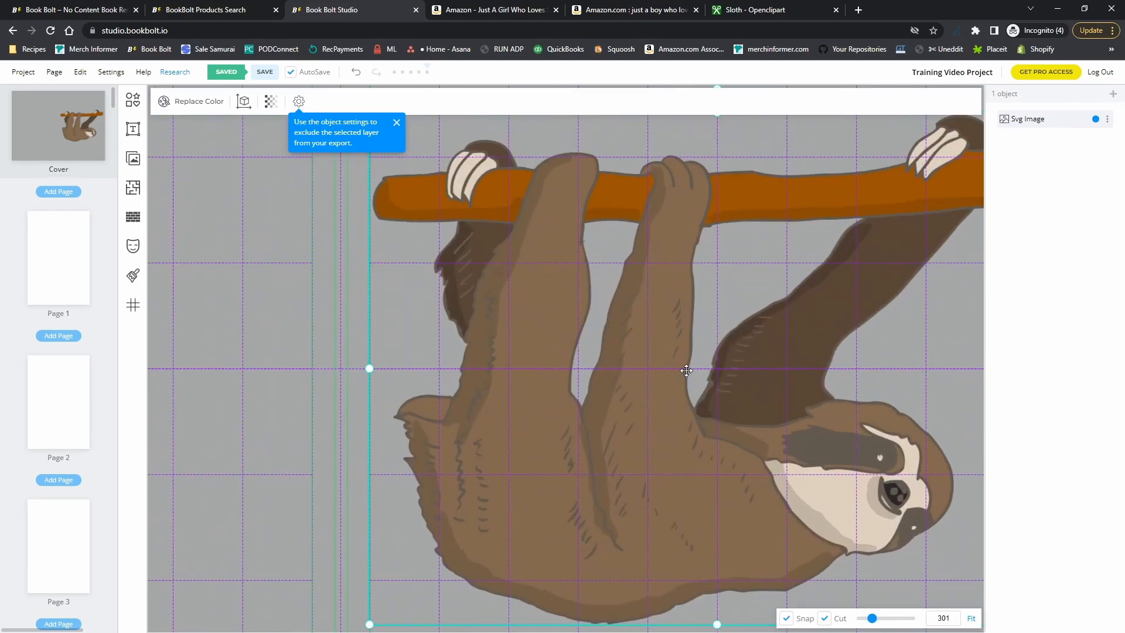
scroll(905, 512, "down", 3)
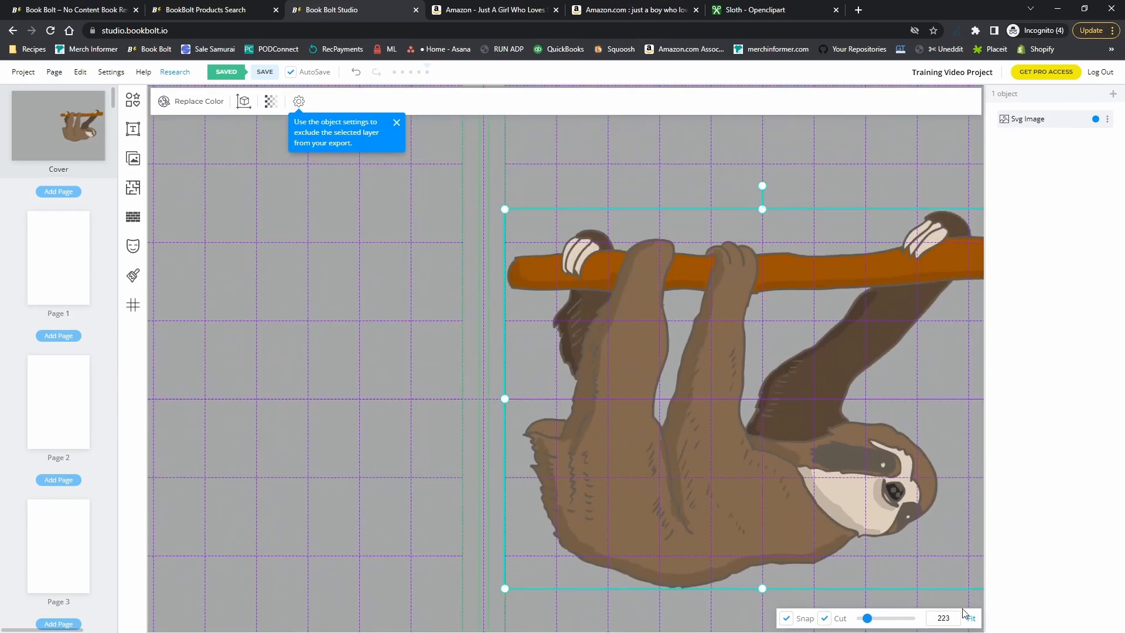
Shift the sloth image slightly toward the spine on the front cover
left_click(972, 618)
scroll(790, 411, "up", 1)
scroll(790, 412, "up", 4)
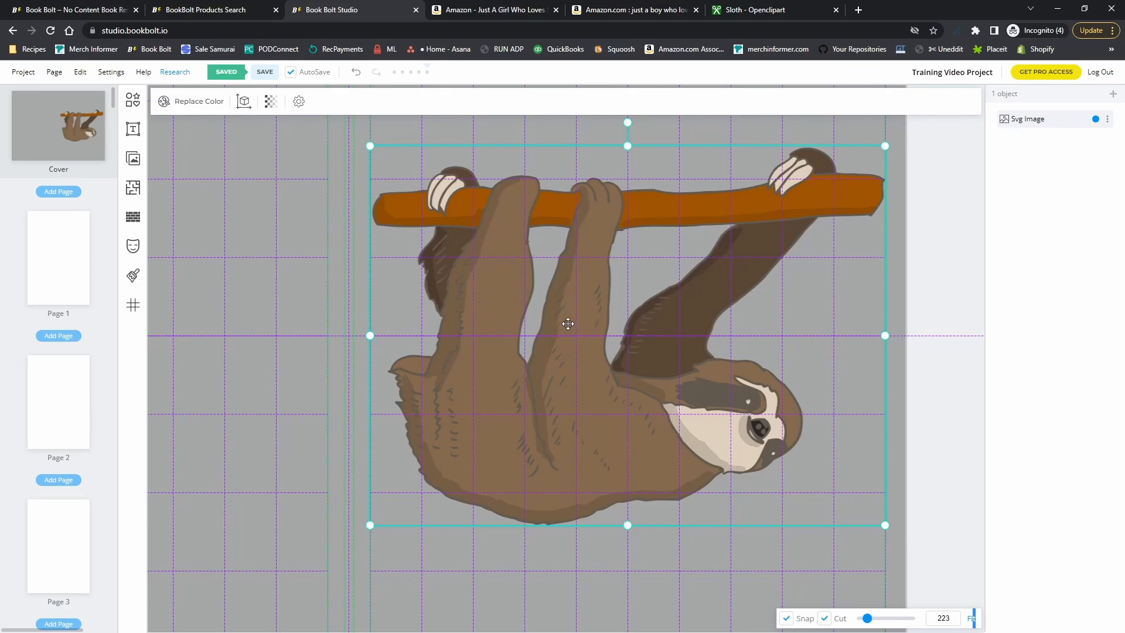
left_click_drag(610, 318, 555, 316)
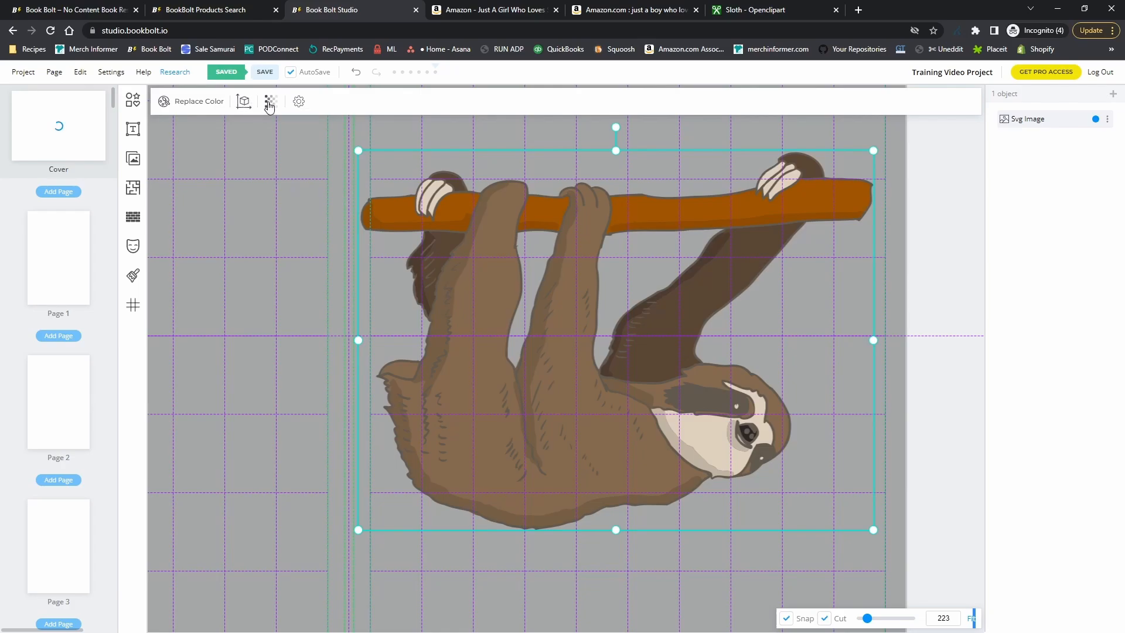
Apply an opacity of 100 to the sloth image
left_click(269, 105)
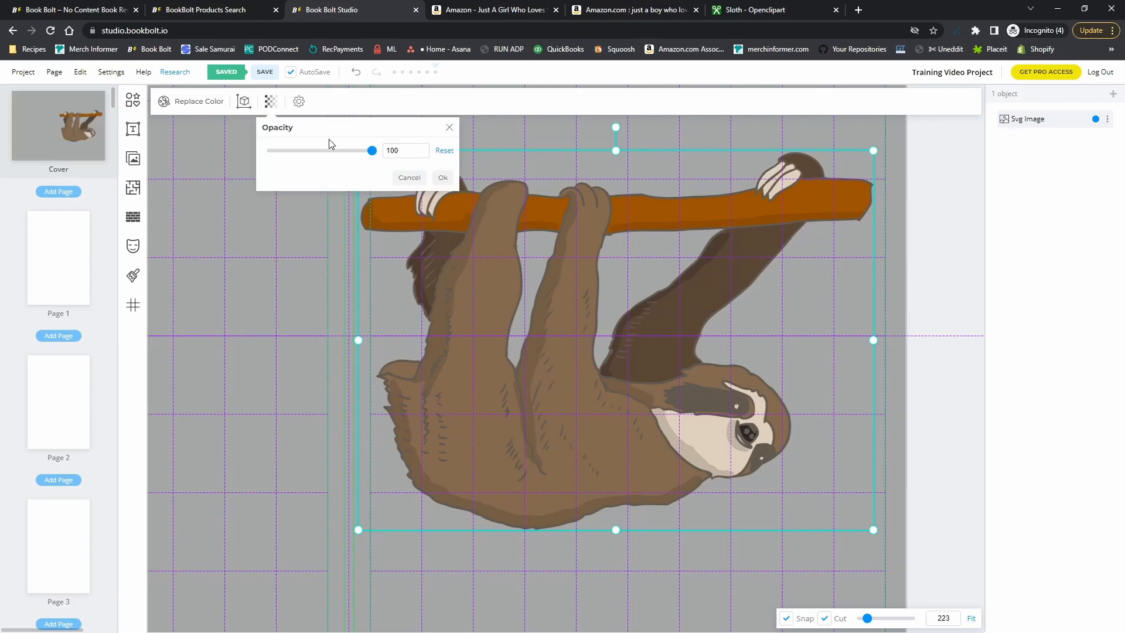
mouse_move(370, 150)
left_mouse_down()
mouse_move(293, 150)
mouse_move(372, 150)
left_mouse_up()
left_click(443, 178)
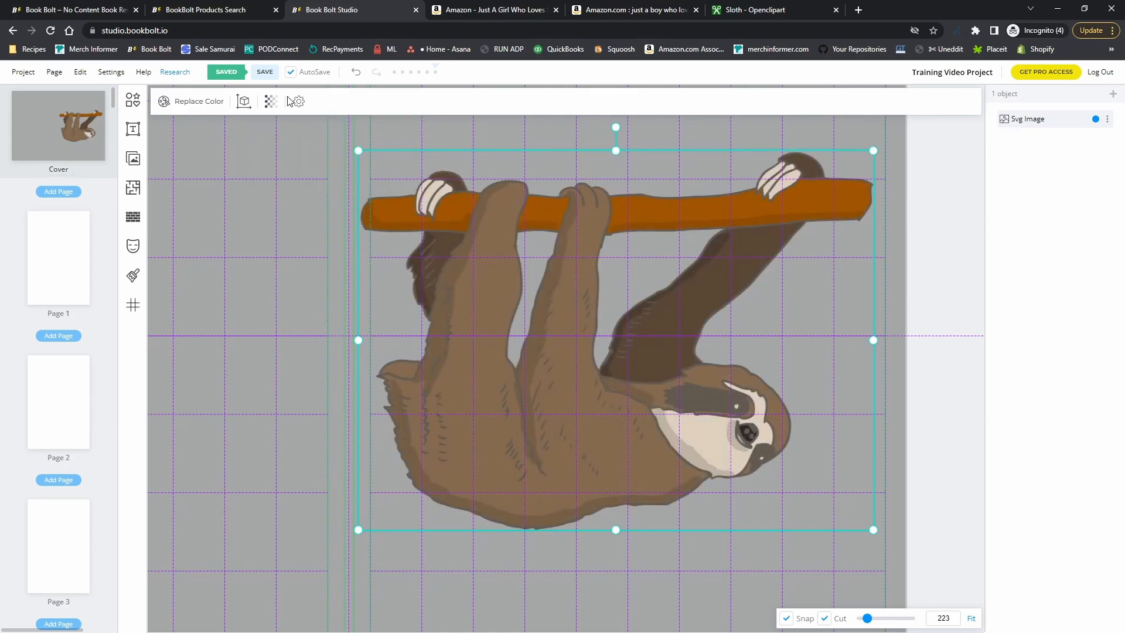
Replace the branch's main orange-brown color with the lighter hex b27229
left_click(195, 101)
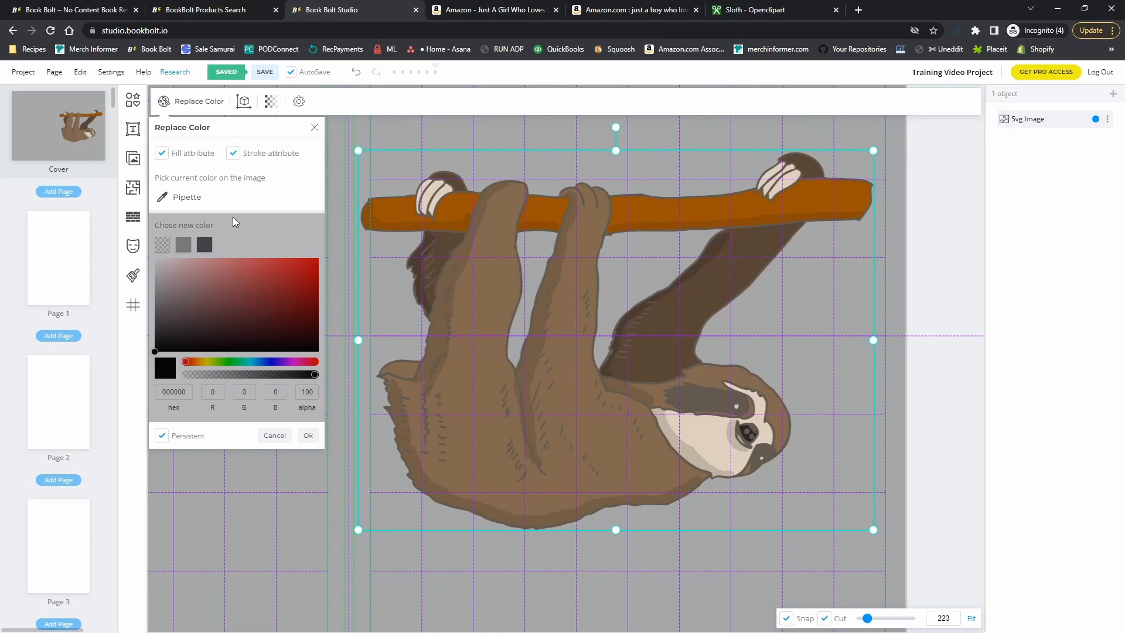
left_click(182, 201)
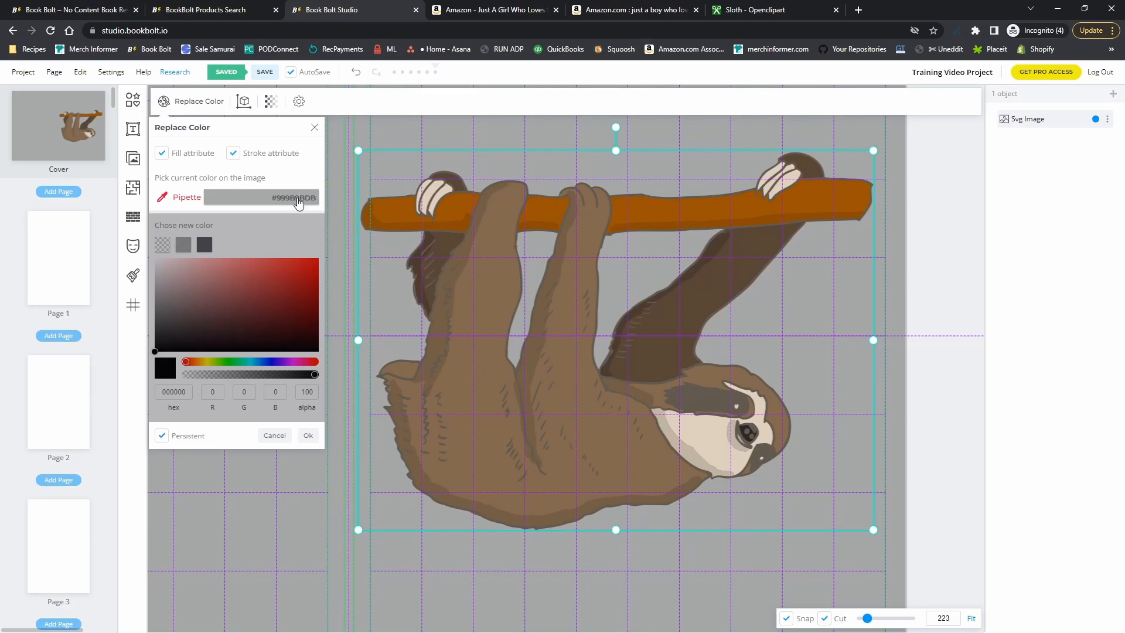
left_click(650, 211)
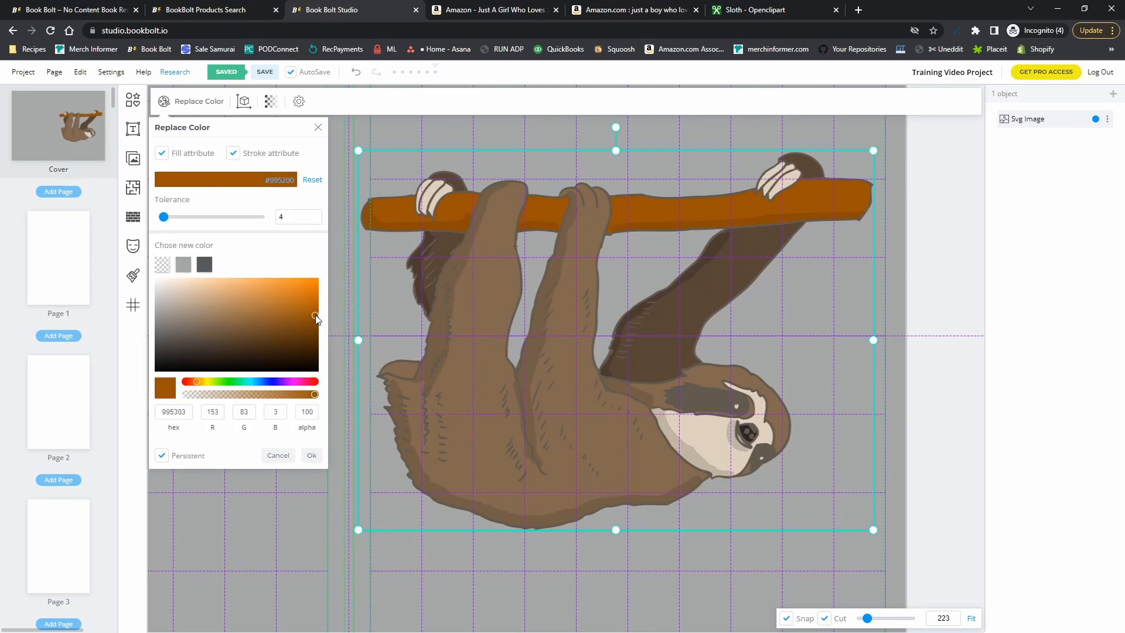
mouse_move(297, 317)
left_mouse_down()
mouse_move(274, 337)
mouse_move(289, 354)
mouse_move(267, 360)
mouse_move(266, 311)
mouse_move(301, 312)
mouse_move(281, 304)
left_mouse_up()
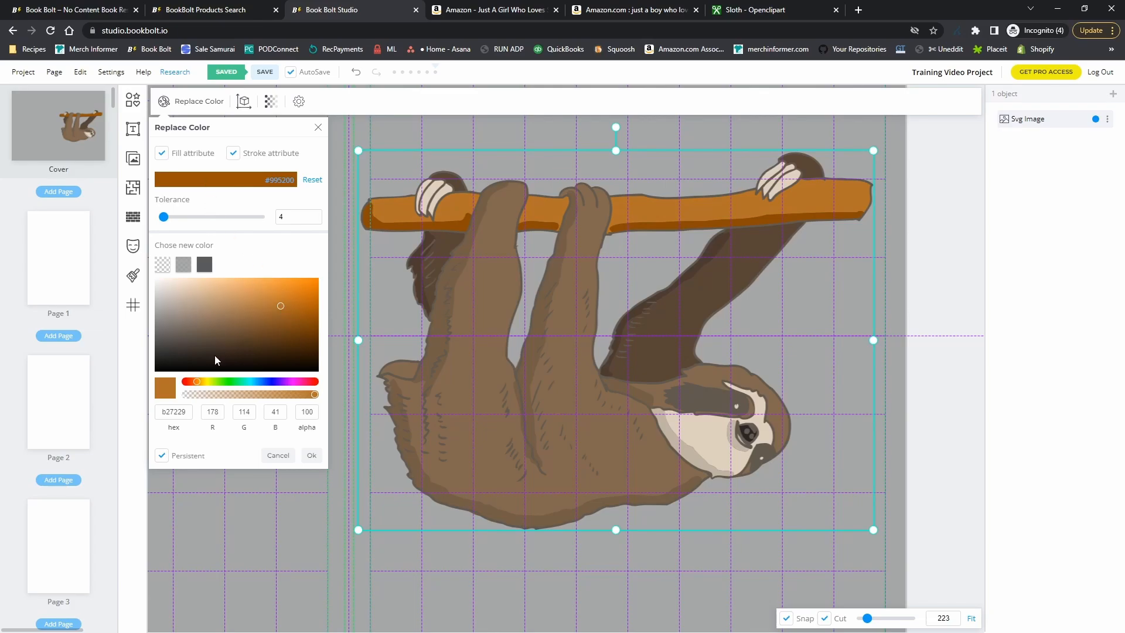
left_click(306, 456)
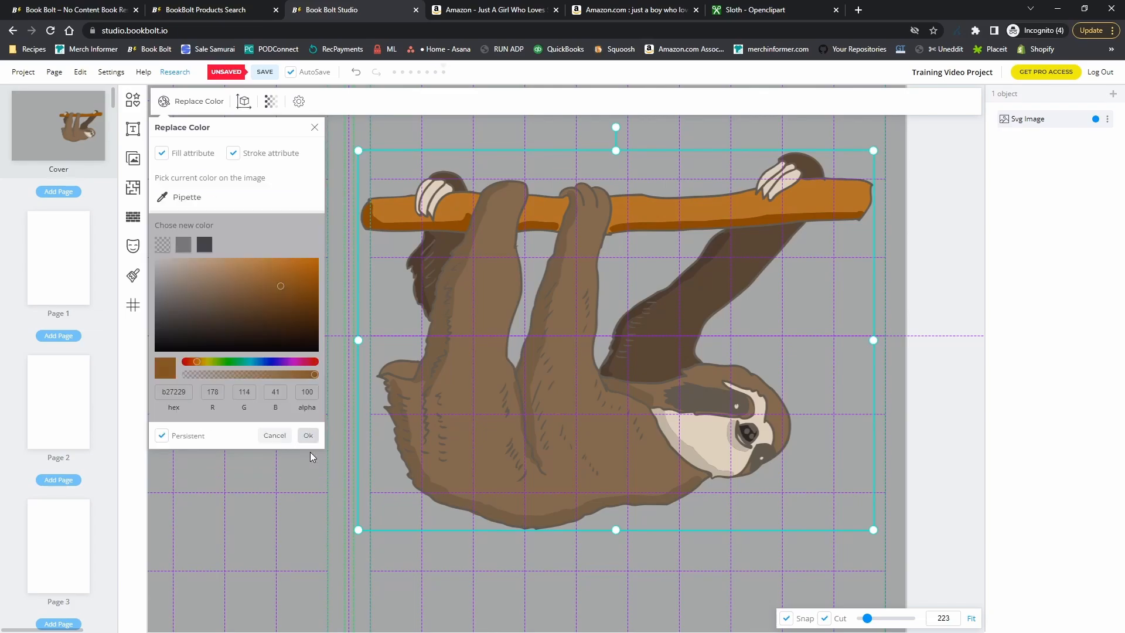
Sample the sloth's main body brown and replace it with the lighter hex a38565
left_click(188, 197)
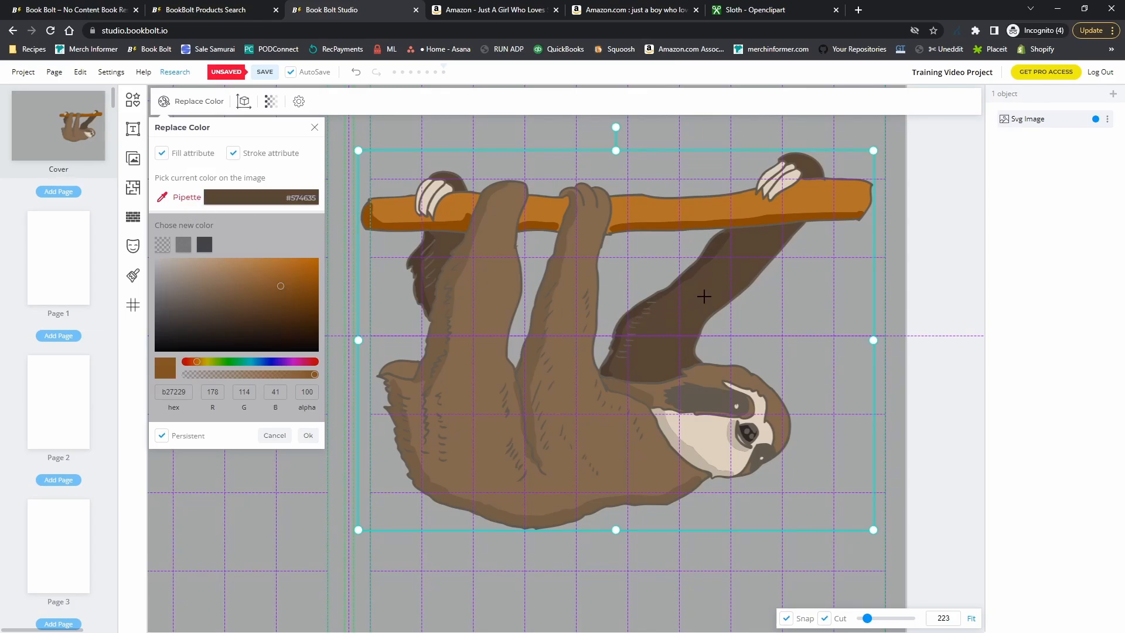
left_click(611, 454)
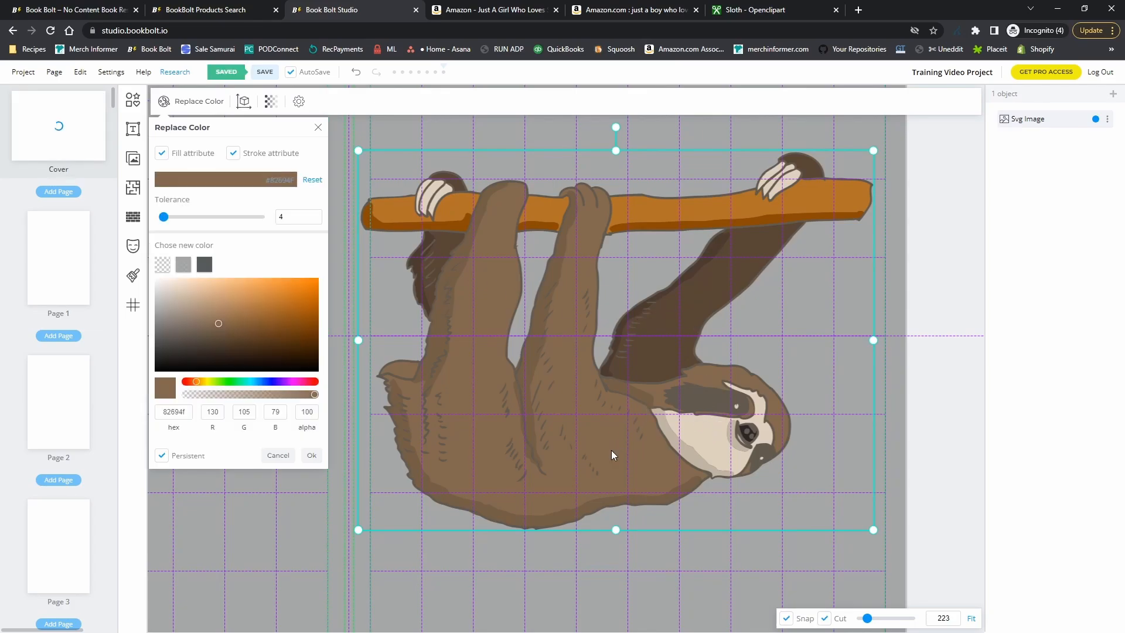
left_click_drag(219, 323, 218, 314)
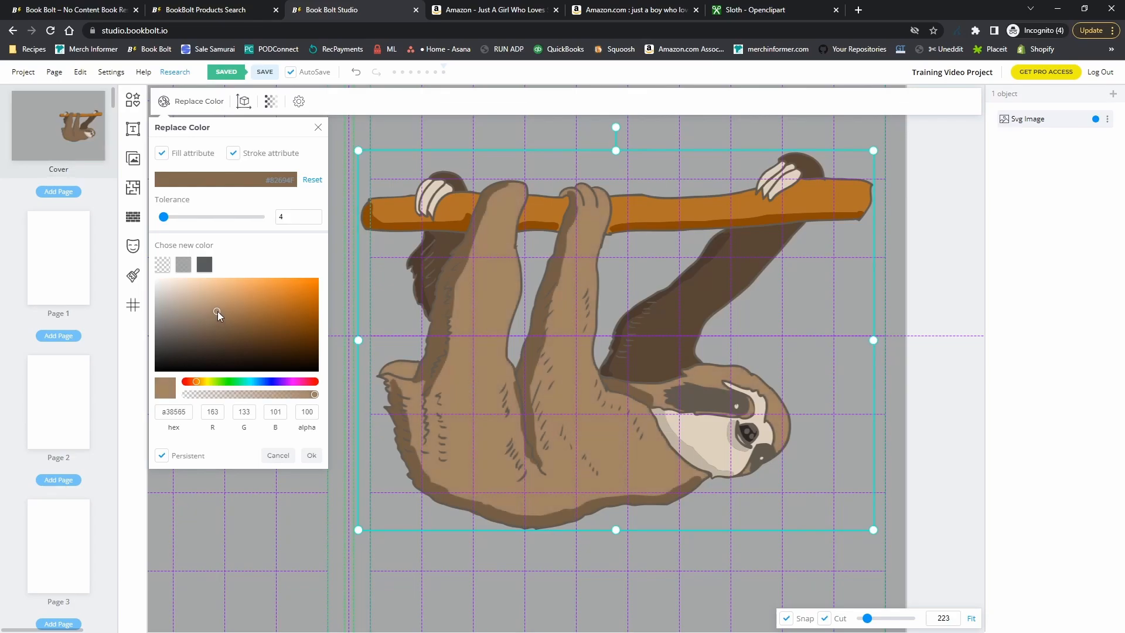
left_click(310, 455)
Sample the dark brown of the sloth's far arm and replace it with hex 6d5945
left_click(173, 199)
left_click(663, 324)
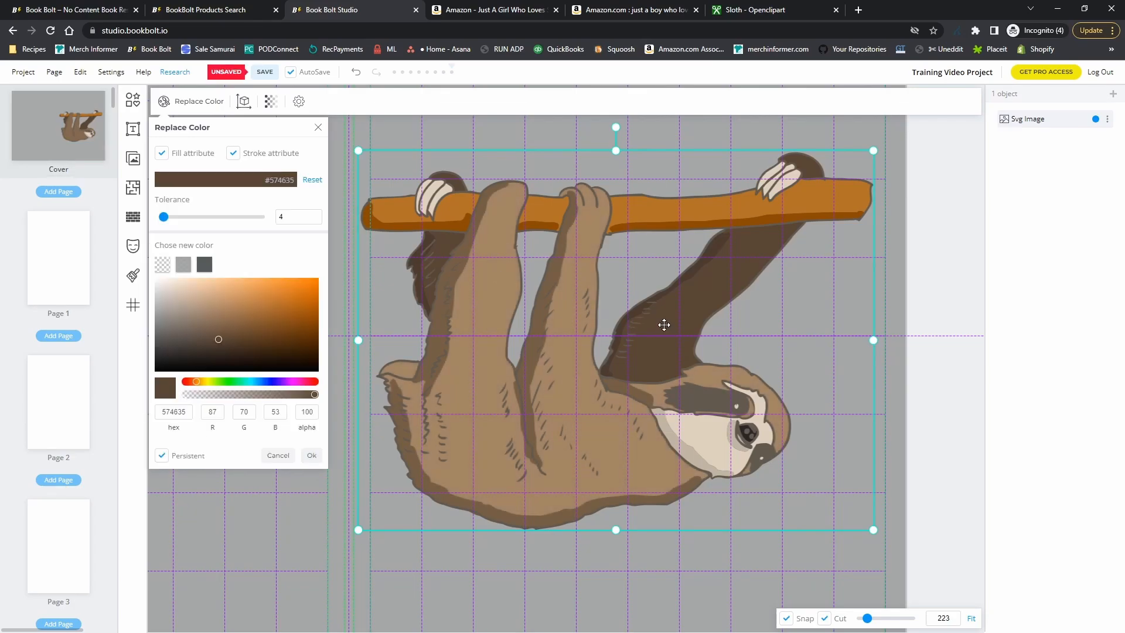
left_click_drag(218, 341, 215, 332)
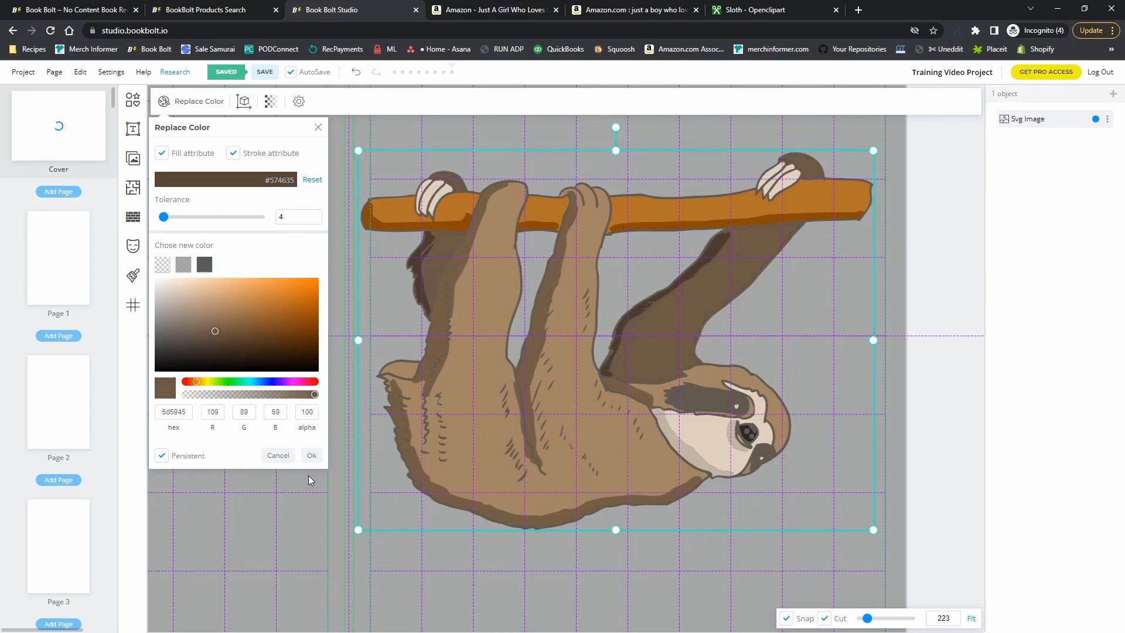
left_click(311, 455)
Sample the darkest shadow brown along the sloth's far arm and replace it with hex 5e4b39
left_click(174, 197)
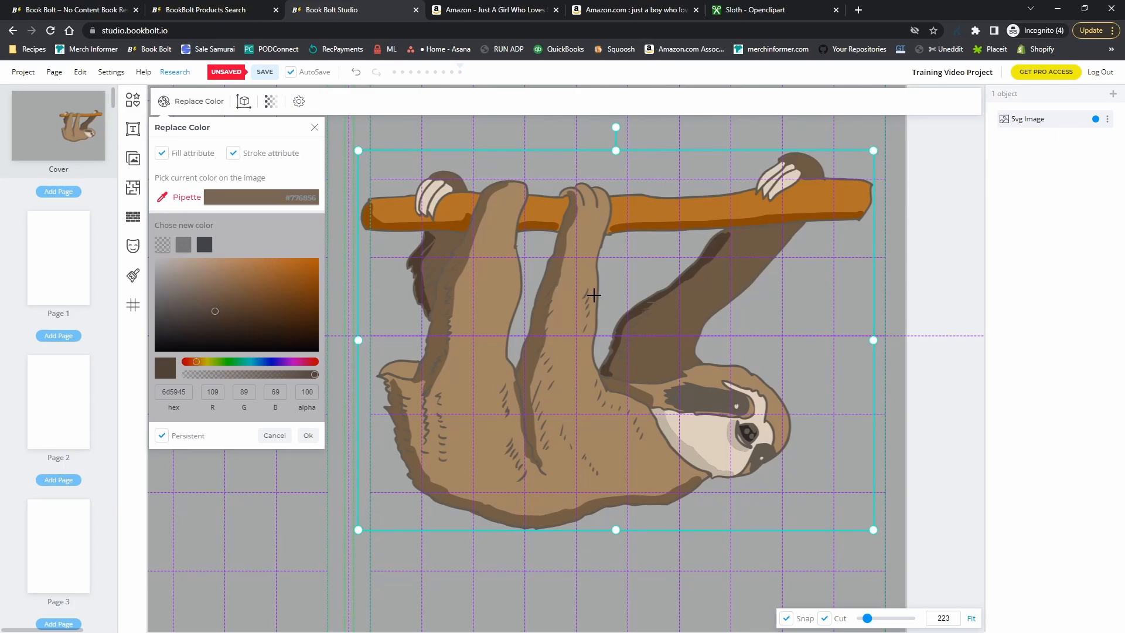
left_click(635, 309)
left_click_drag(219, 345, 221, 338)
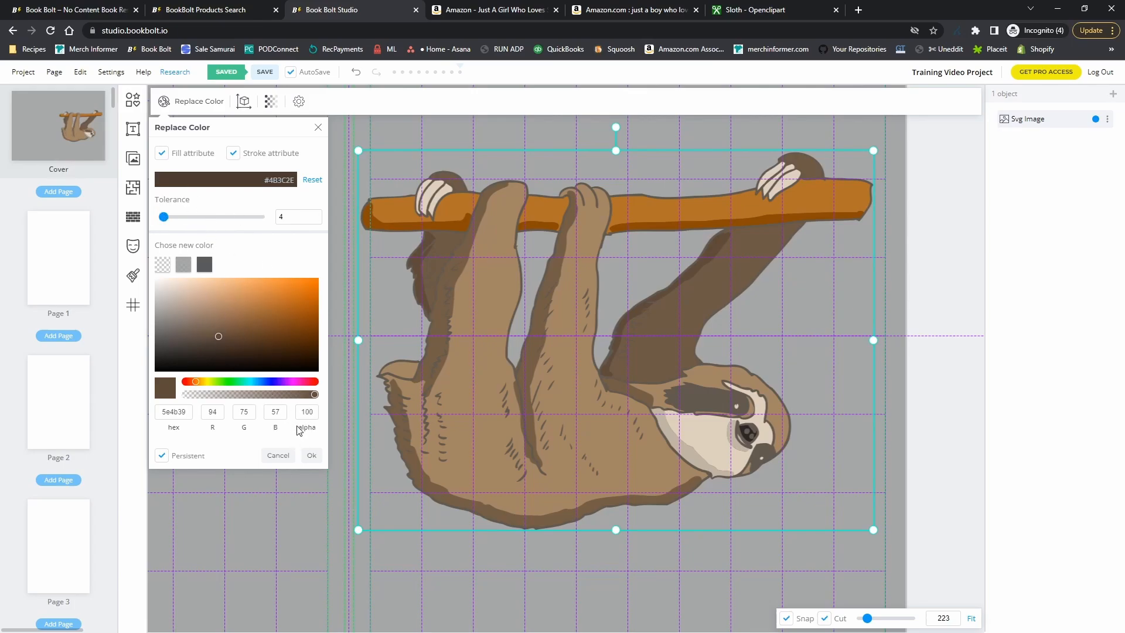
left_click(313, 455)
Replace the grey-brown of the sloth's outlines and eye patch with the darker hex 49433b
left_click(182, 202)
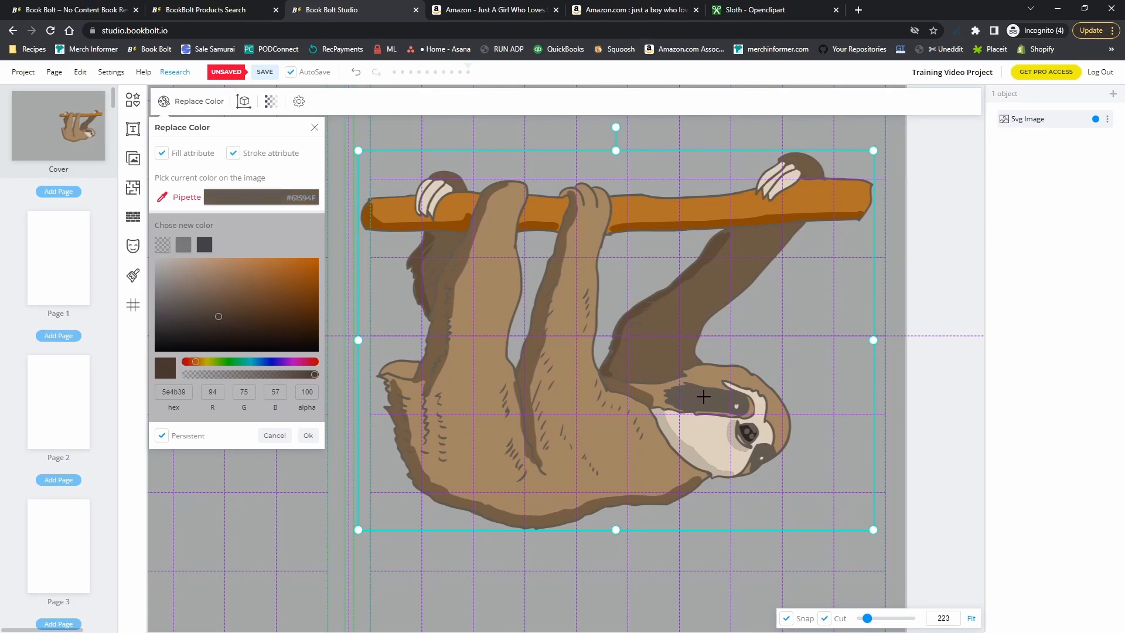
left_click(539, 343)
left_click_drag(185, 333, 187, 344)
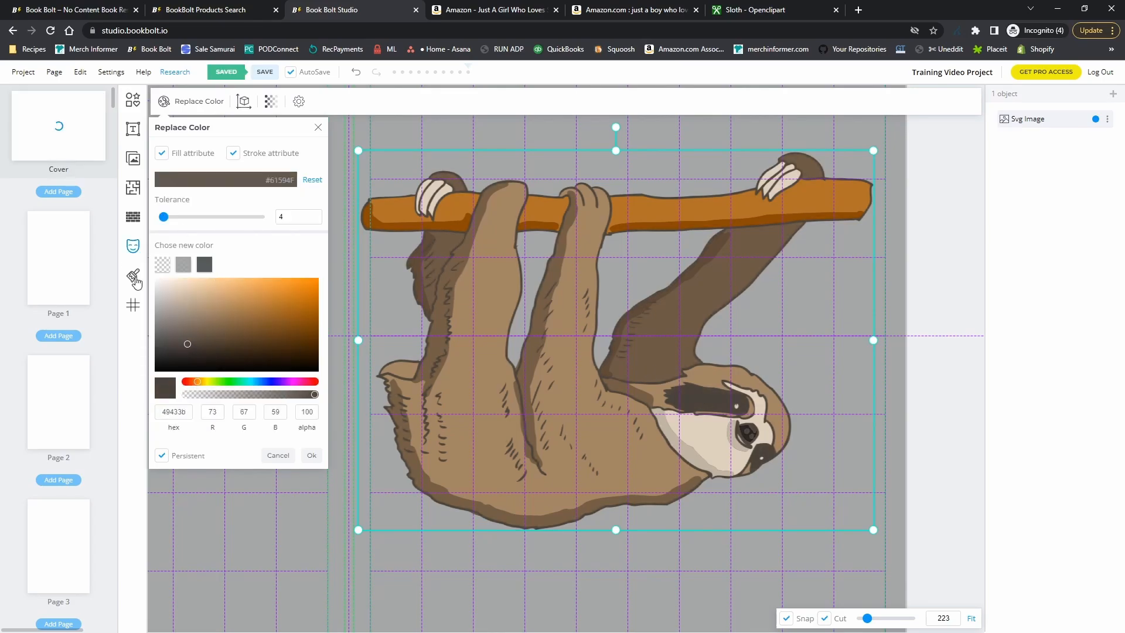
left_click(311, 456)
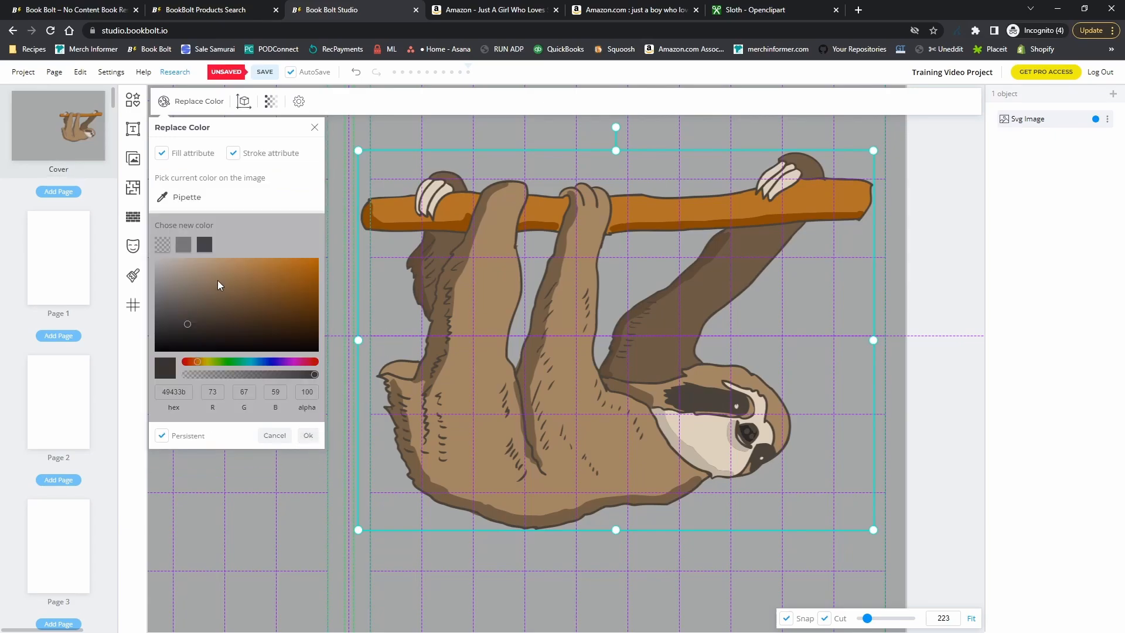
Sample the shadow color along the branch's underside and replace it with hex 995304
left_click(188, 201)
left_click(377, 224)
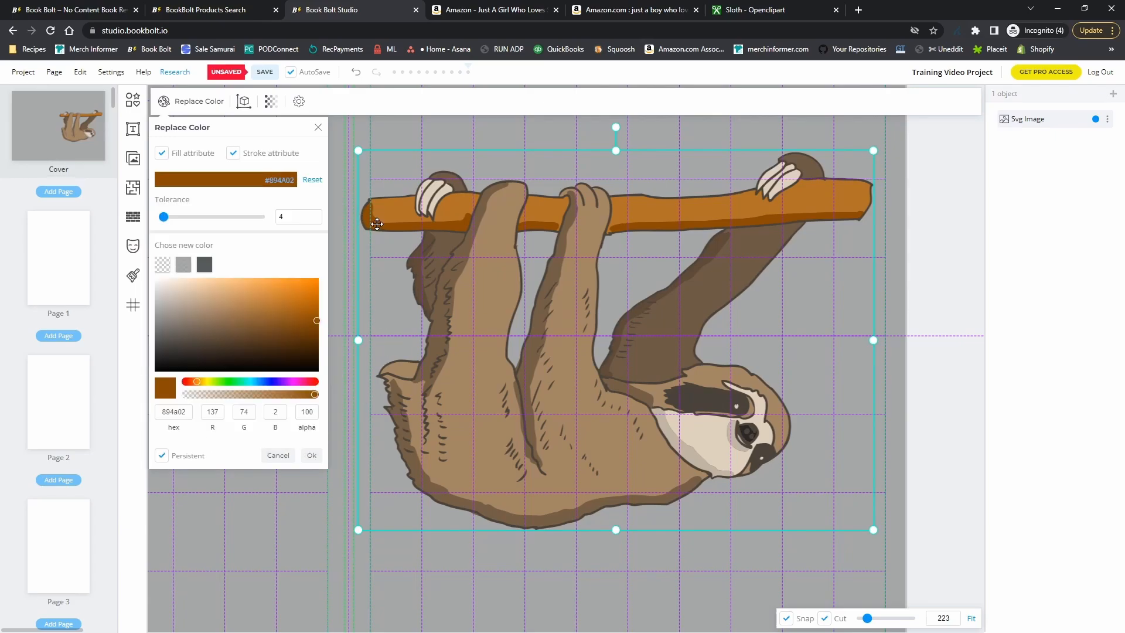
left_click_drag(314, 319, 315, 315)
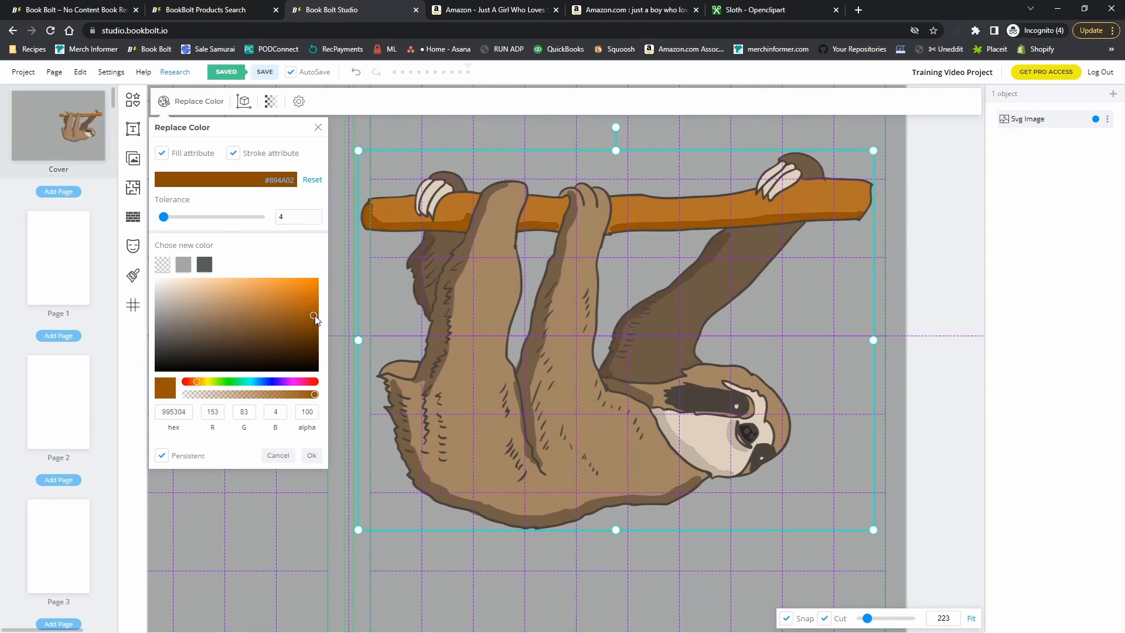
left_click(311, 455)
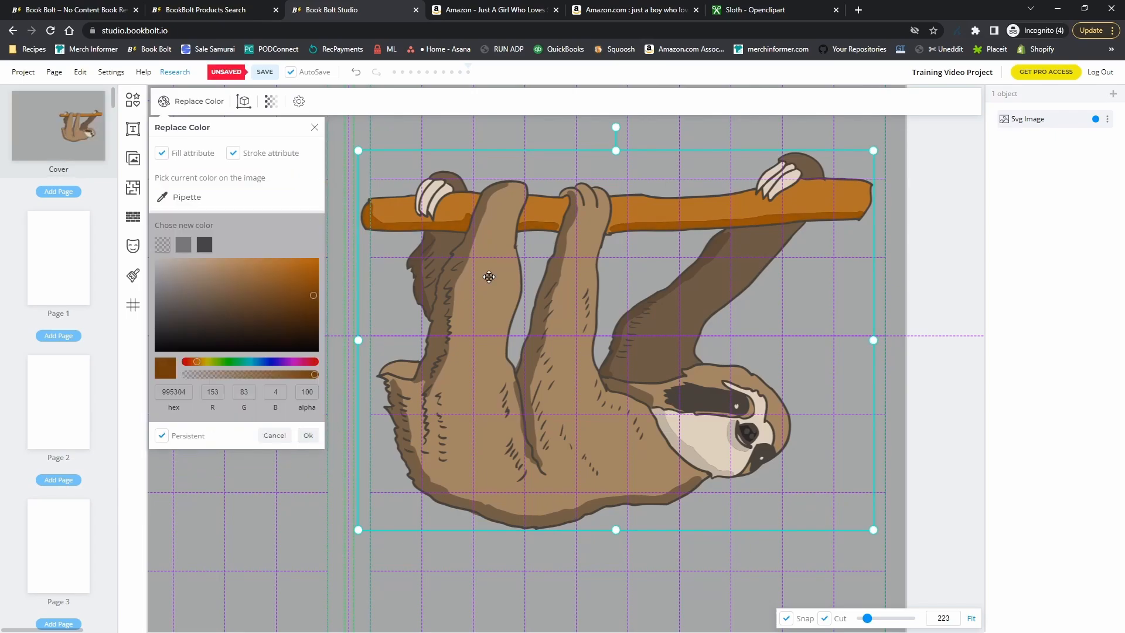
Replace the beige of the sloth's claws and face with the light cream hex fff0db
left_click(187, 197)
left_click(429, 190)
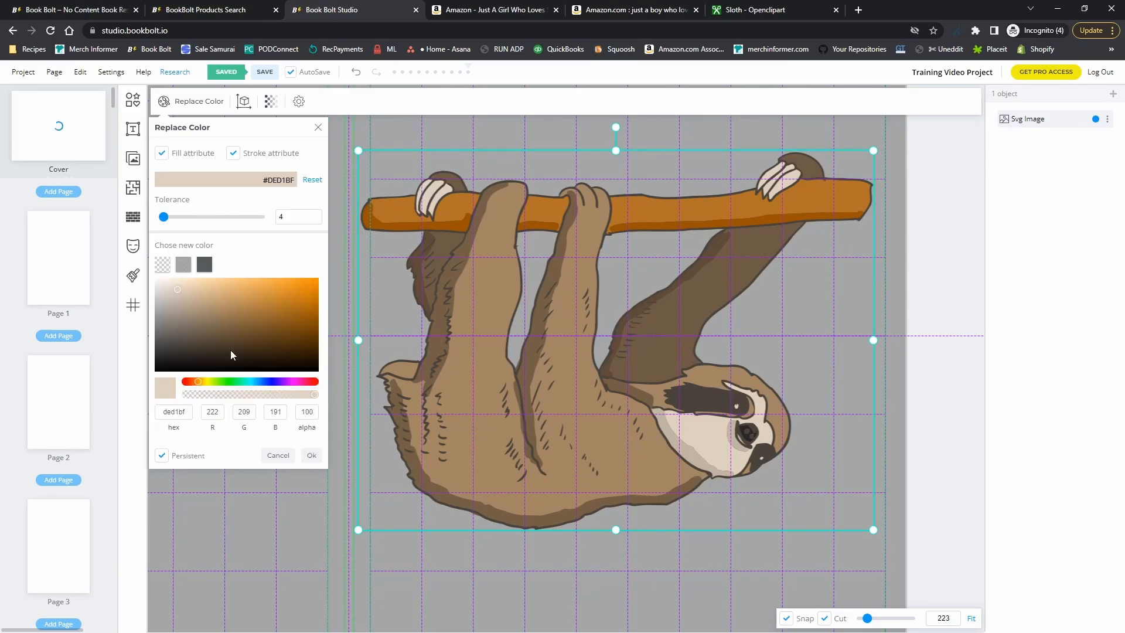
left_click_drag(173, 289, 178, 274)
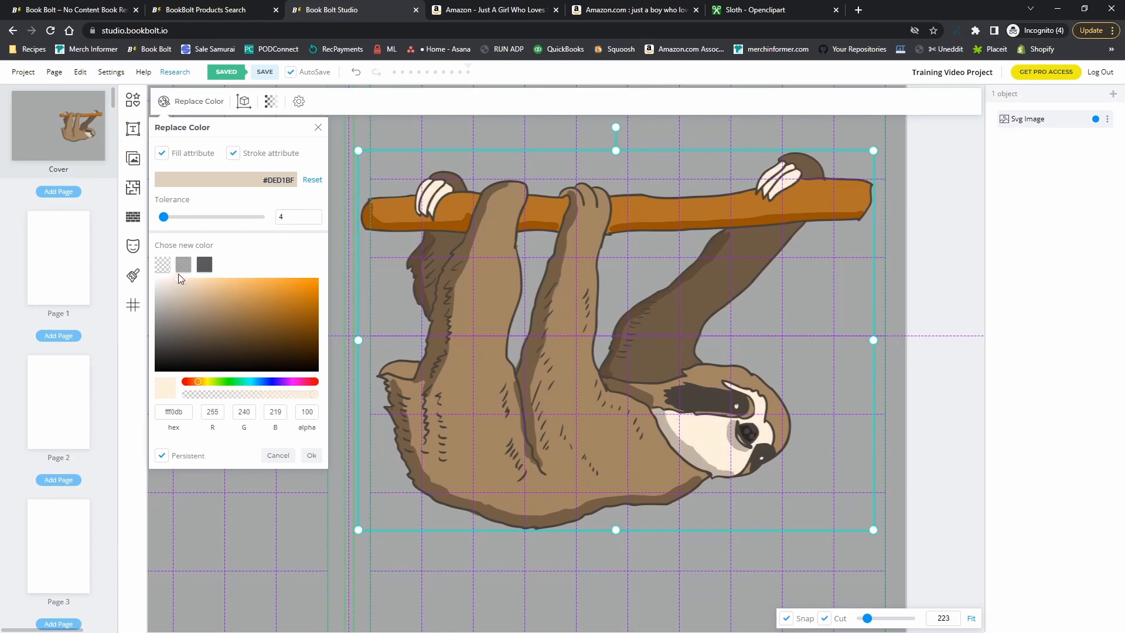
left_click(311, 455)
Enlarge the sloth image slightly so it nearly spans the front cover's width between the margin guides
mouse_move(874, 531)
left_mouse_down()
mouse_move(828, 389)
mouse_move(828, 492)
mouse_move(893, 535)
mouse_move(880, 534)
left_mouse_up()
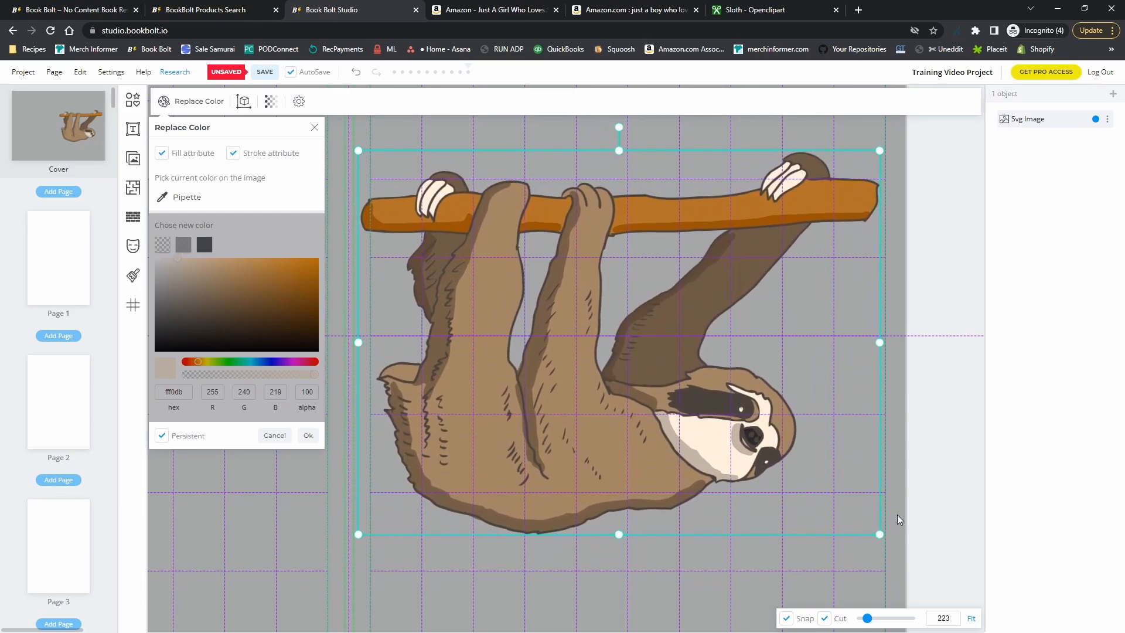
scroll(647, 417, "down", 7)
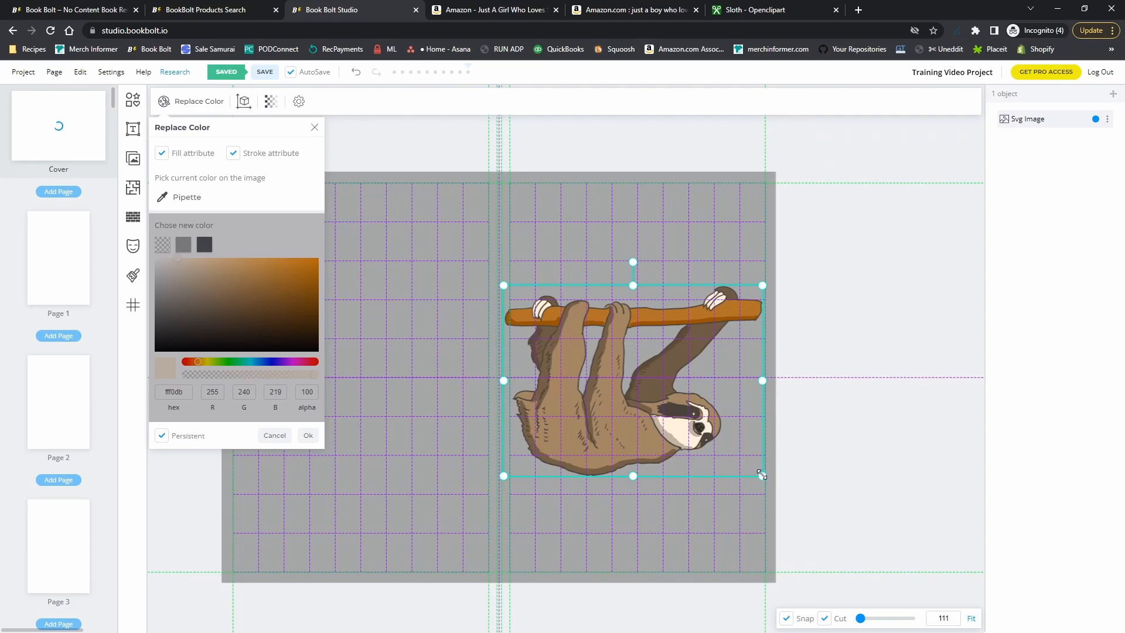
mouse_move(761, 475)
left_mouse_down()
mouse_move(746, 465)
mouse_move(762, 475)
left_mouse_up()
Move the displaced vertical guide to 8.8 in from the left edge and center the sloth image on the front cover
left_click(615, 391)
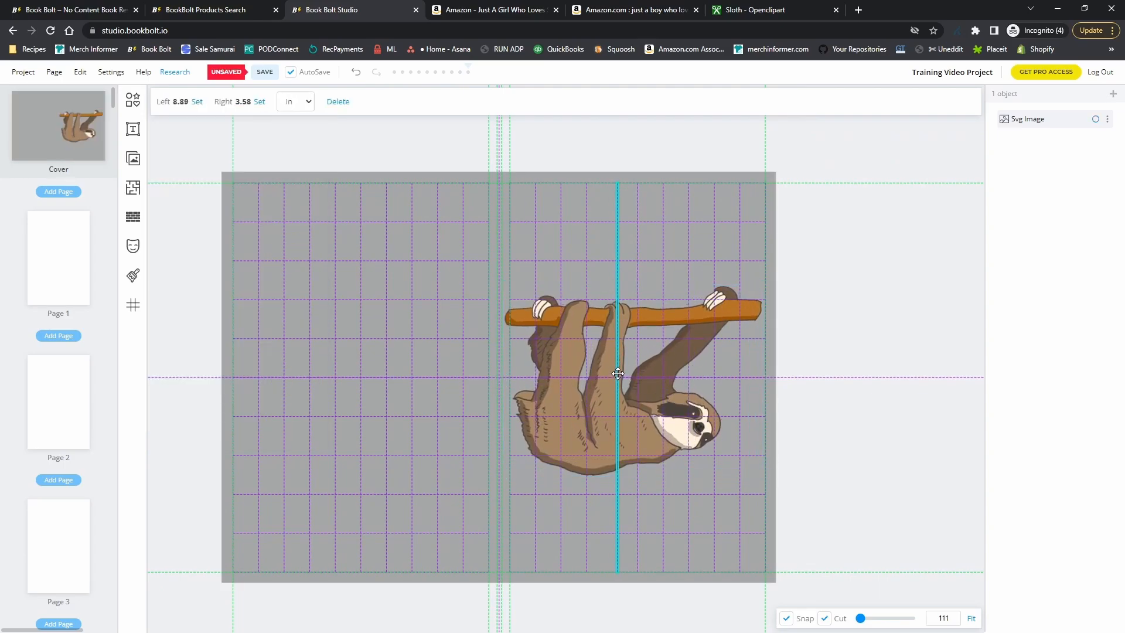
left_click_drag(617, 368, 614, 369)
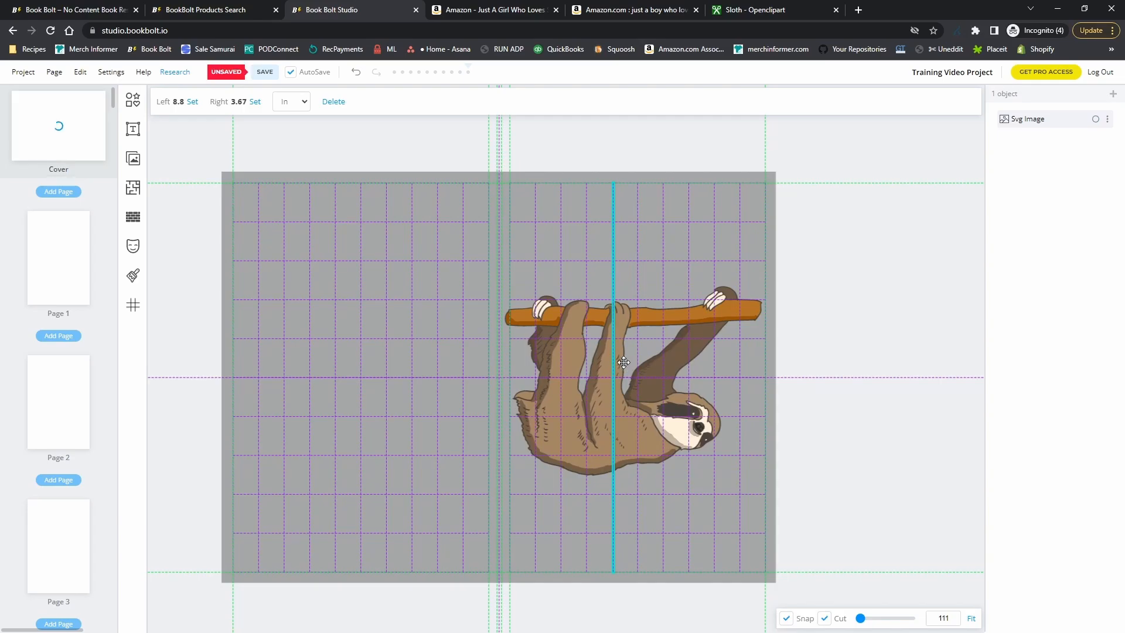
left_click(623, 362)
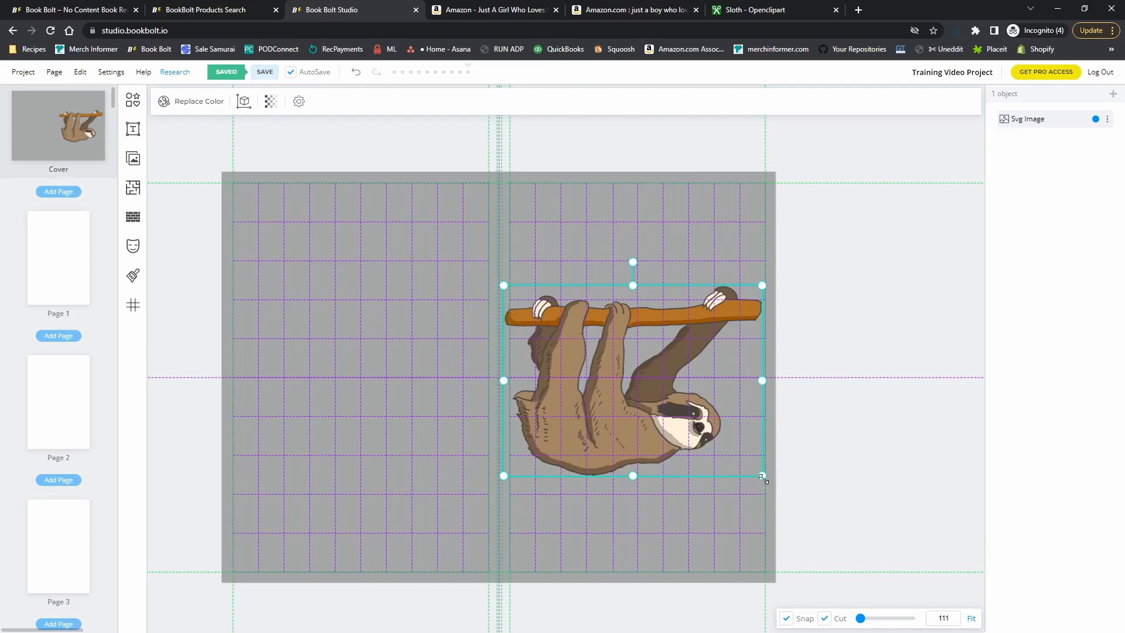
mouse_move(763, 479)
left_mouse_down()
mouse_move(766, 462)
mouse_move(773, 470)
left_mouse_up()
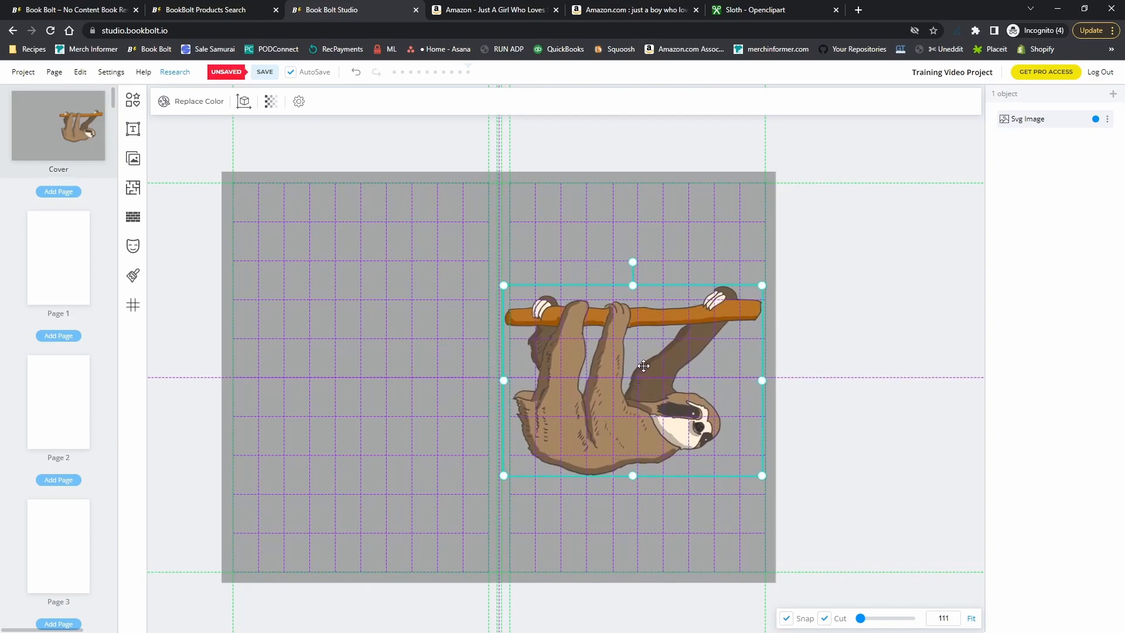
left_click_drag(639, 363, 633, 359)
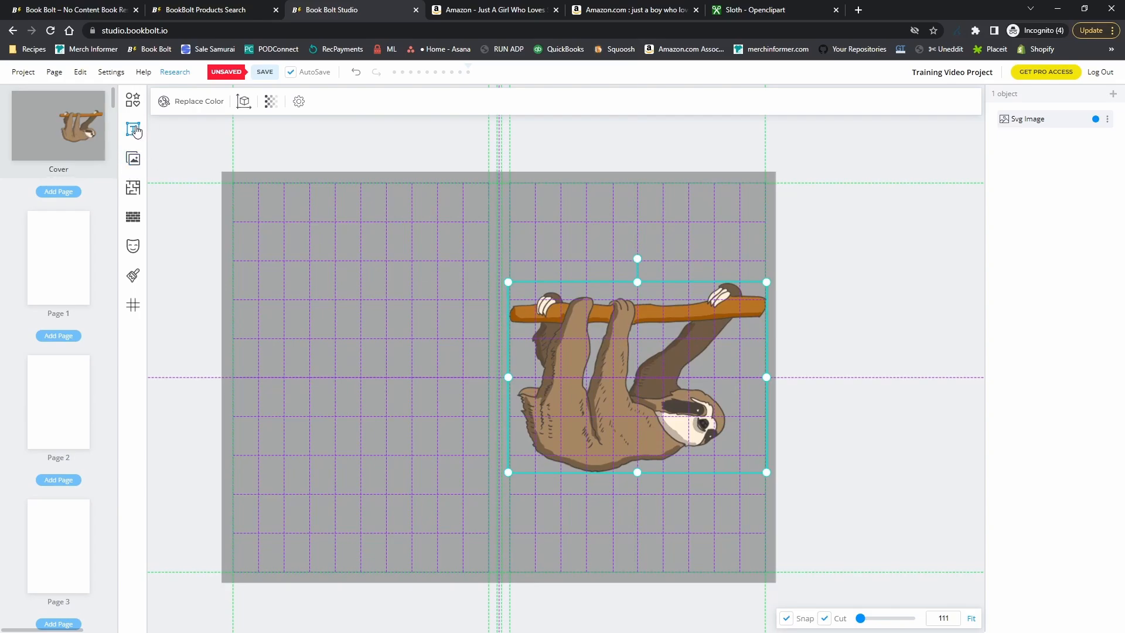
Add a circular text object to the cover and place it on the upper part of the back cover
left_click(133, 130)
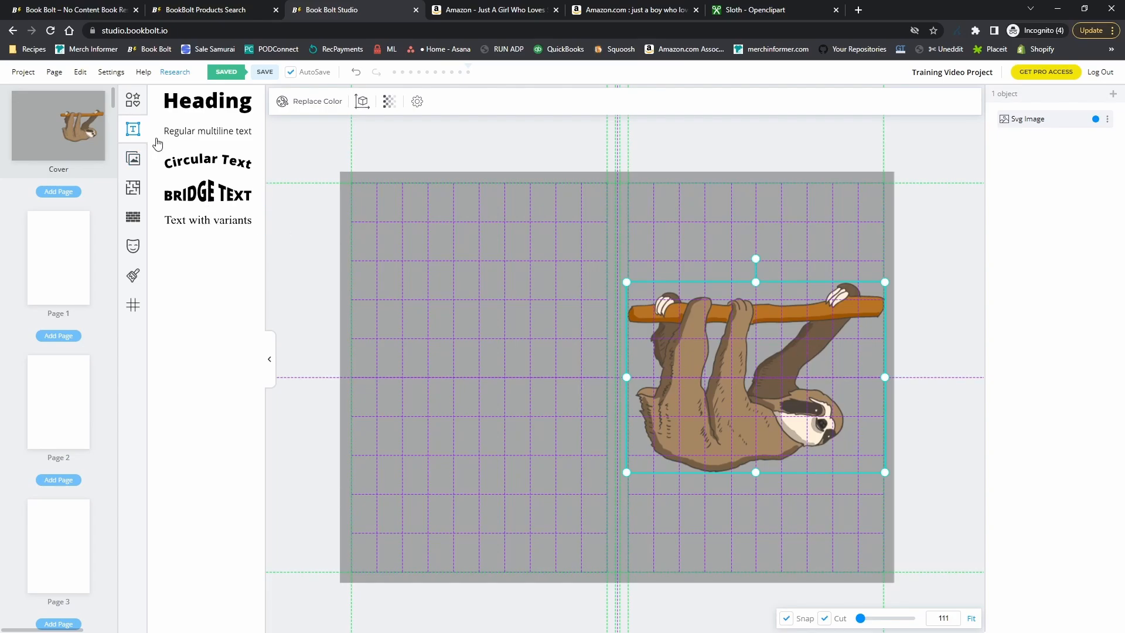
left_click(206, 162)
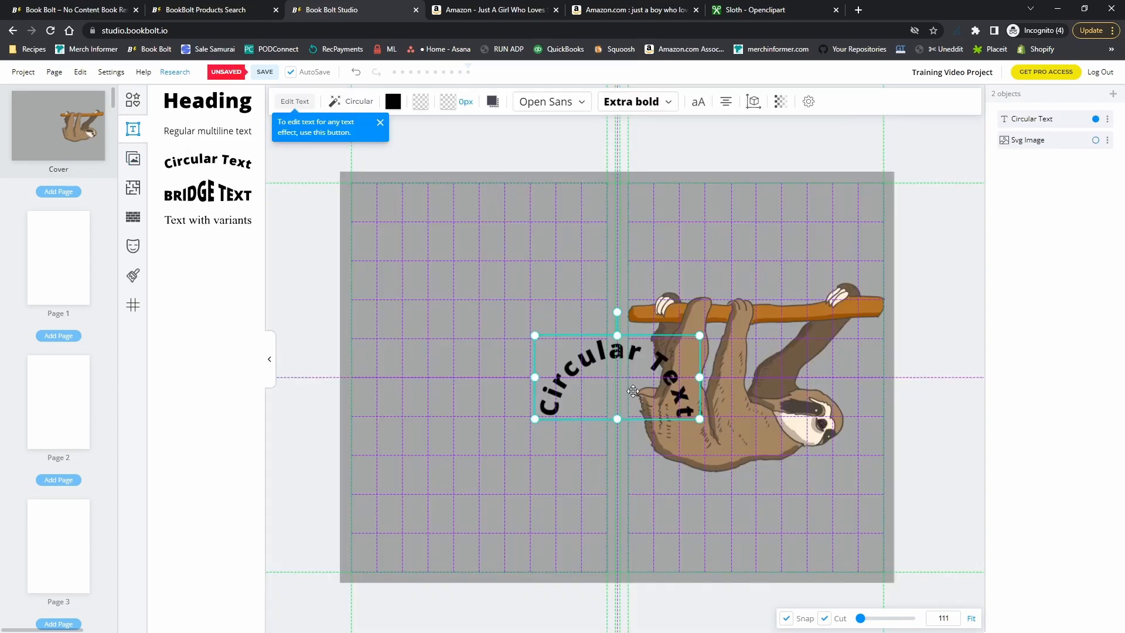
left_click_drag(594, 354, 460, 268)
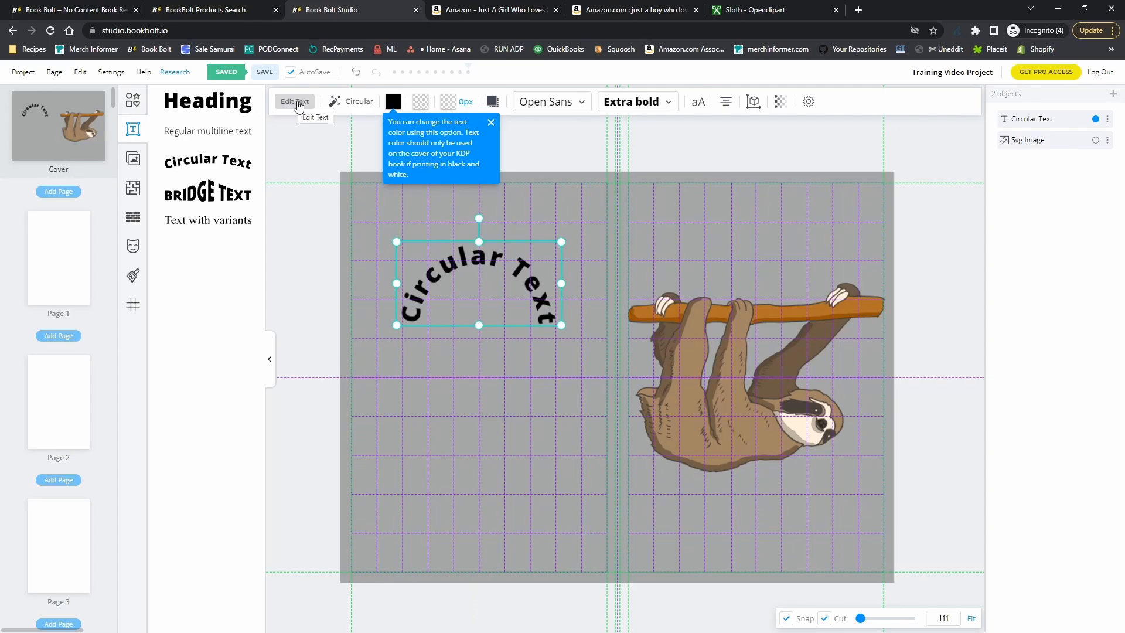
Replace the circular text's wording with "Just a girl who loves"
left_click(303, 103)
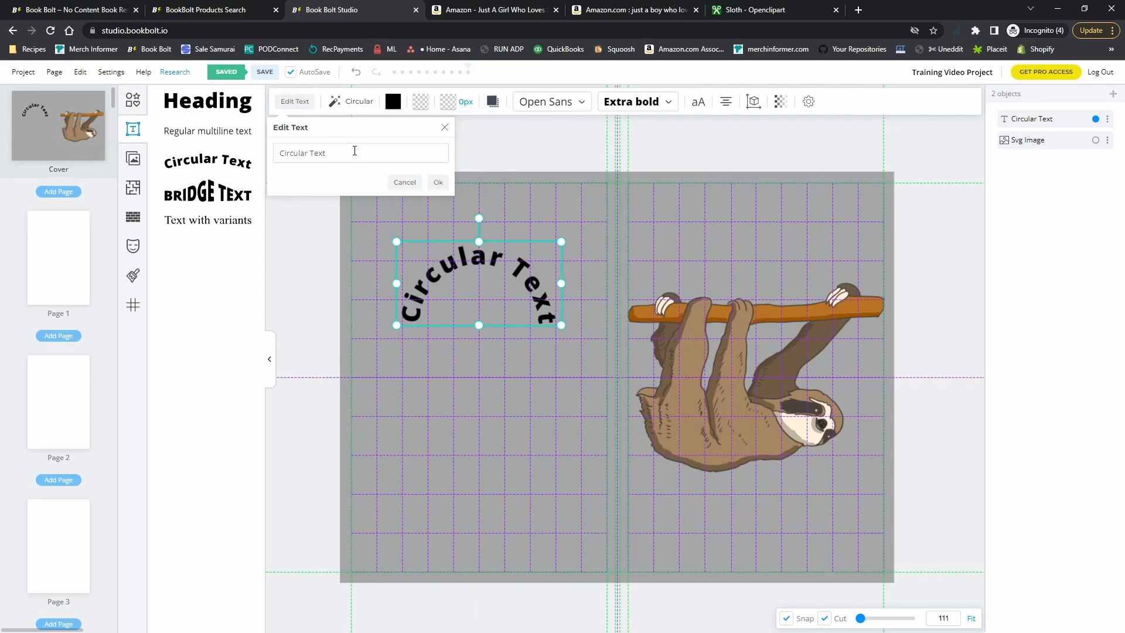
left_click(378, 151)
left_click_drag(379, 151, 268, 143)
type("Ju")
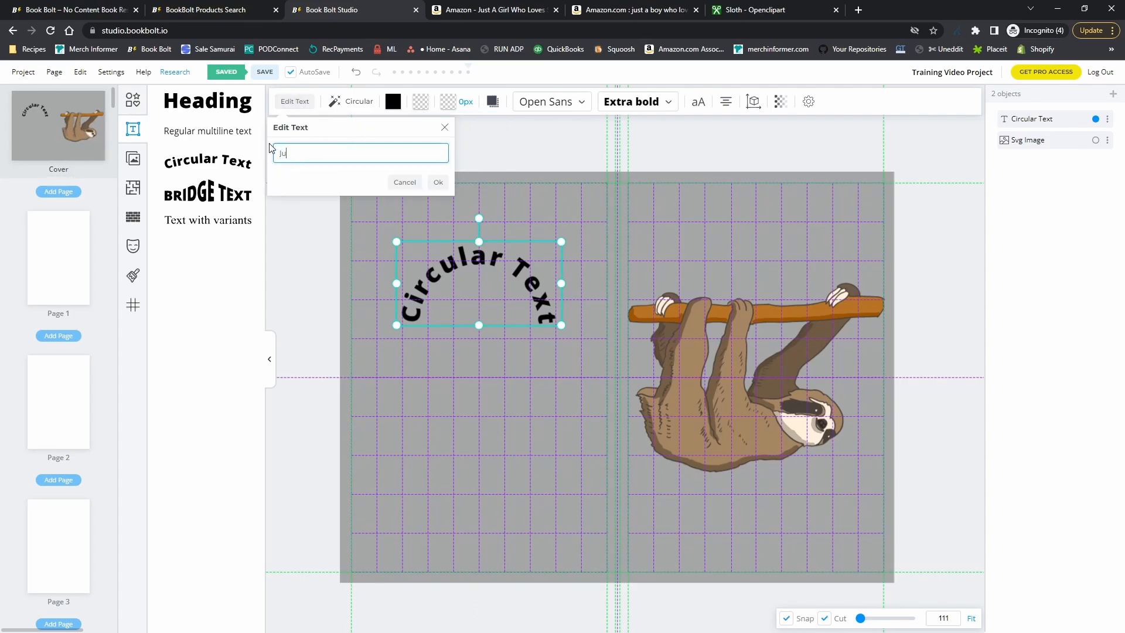
type("st a girl who loves")
left_click(437, 182)
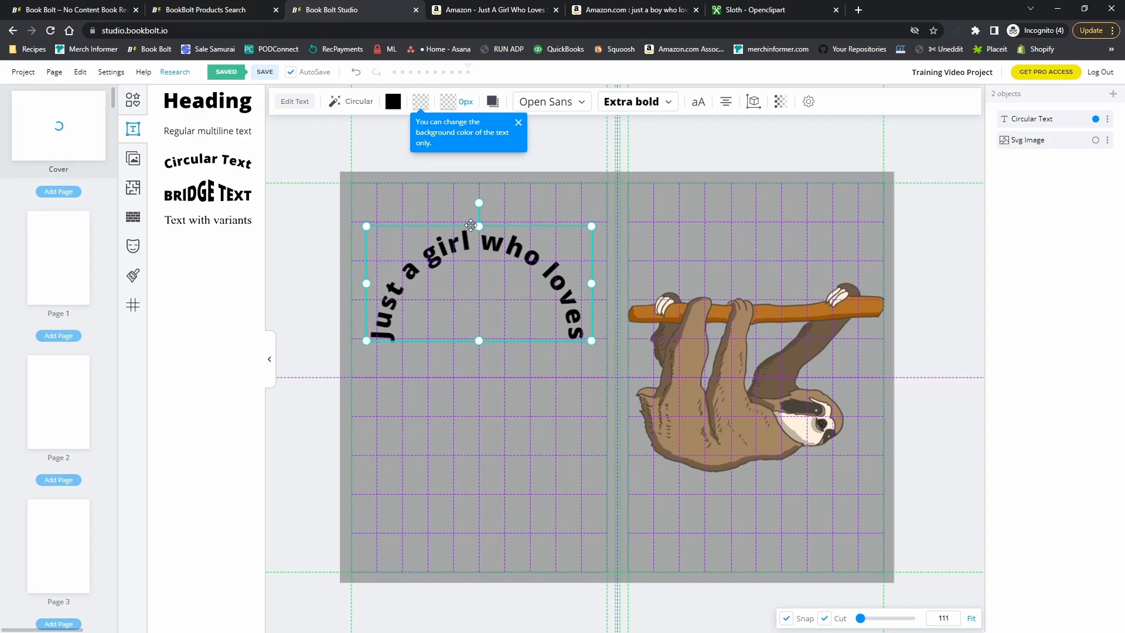
Shorten the circular text's wording to "Just a girl"
left_click(295, 101)
left_click_drag(359, 155, 317, 151)
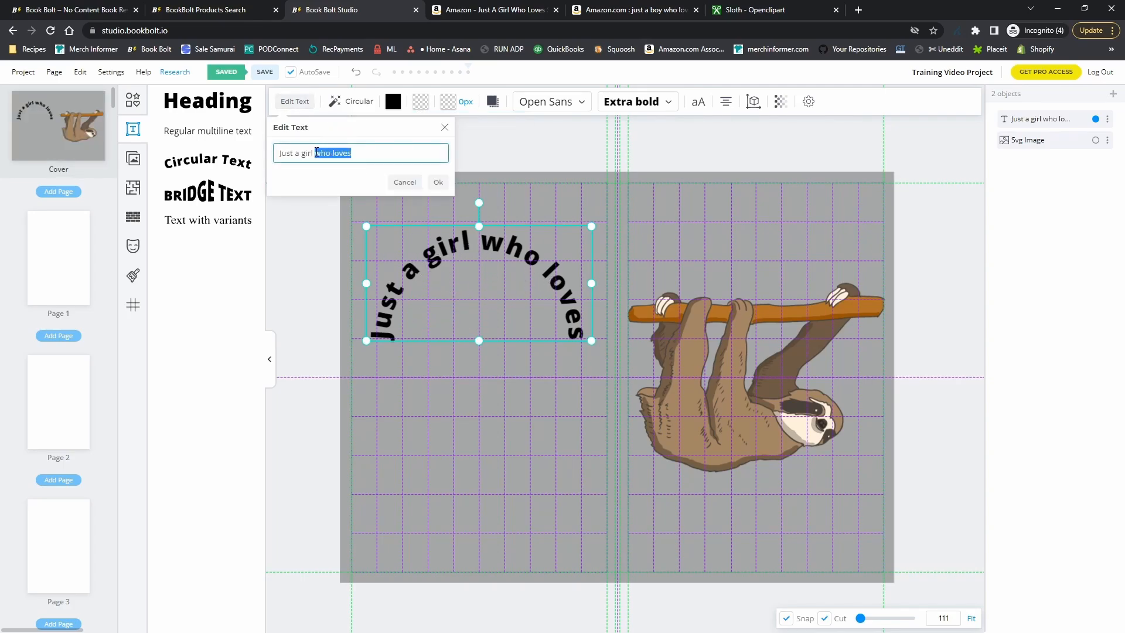
key("BackSpace")
left_click(438, 182)
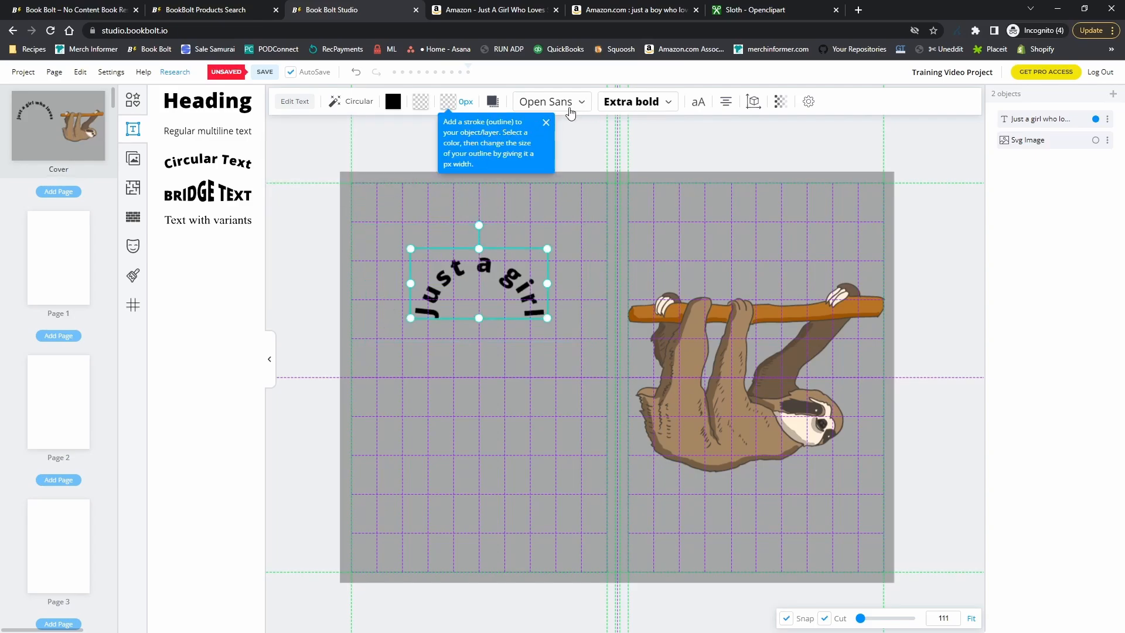
Set the circular text effect to a Middle baseline, Outside type and a radius of 24
left_click(350, 101)
left_click_drag(379, 130, 318, 183)
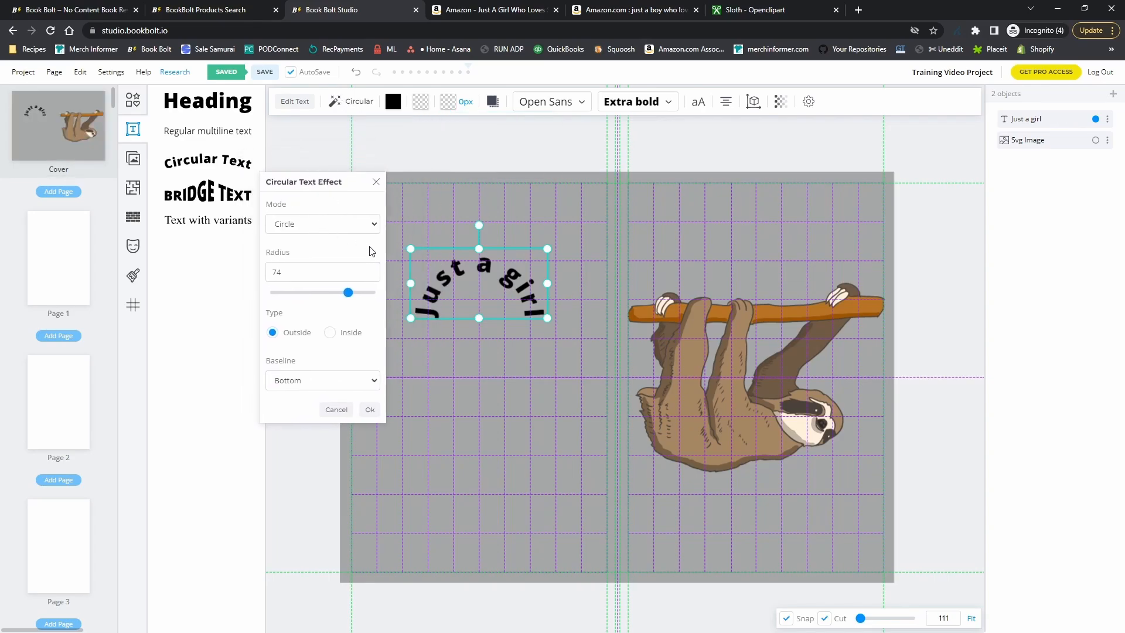
left_click(331, 381)
left_click(308, 405)
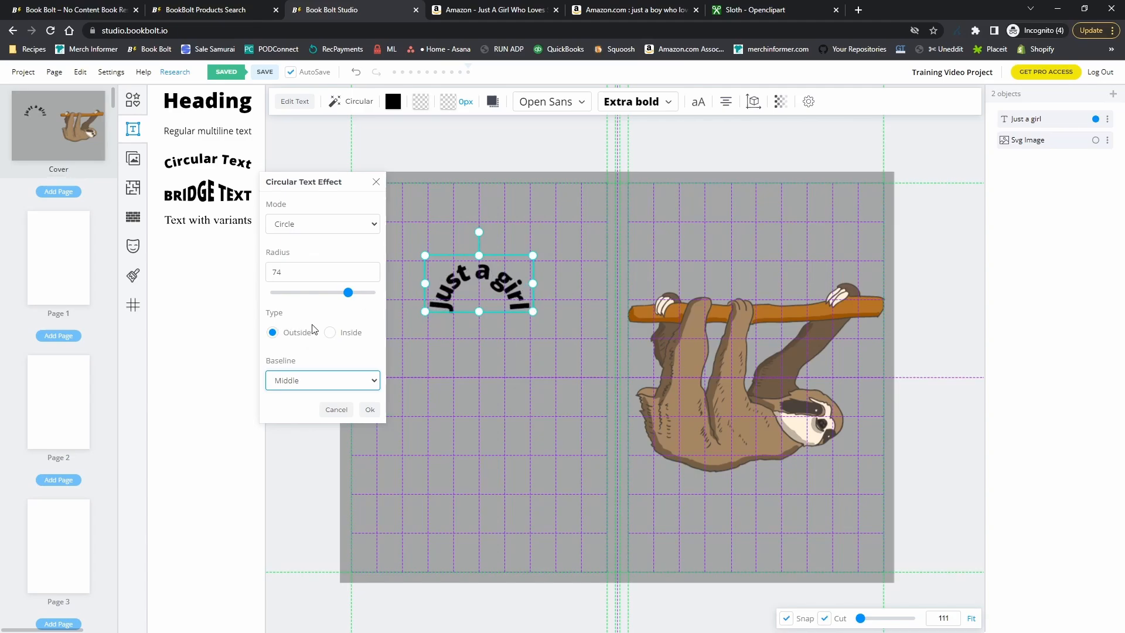
left_click(330, 332)
left_click(273, 332)
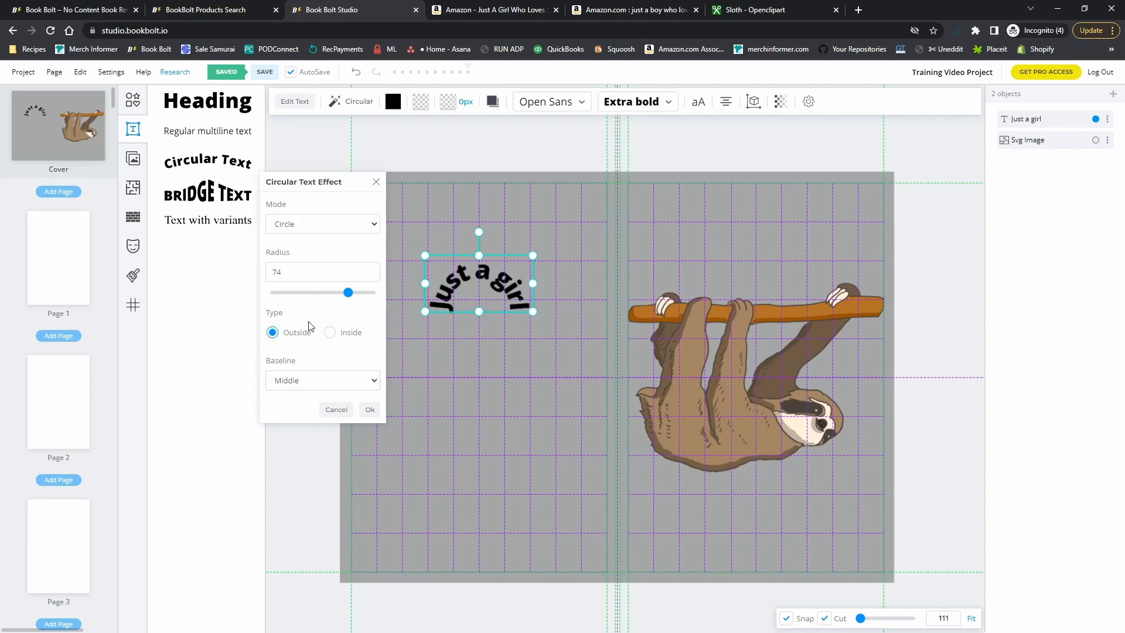
left_click_drag(346, 291, 296, 292)
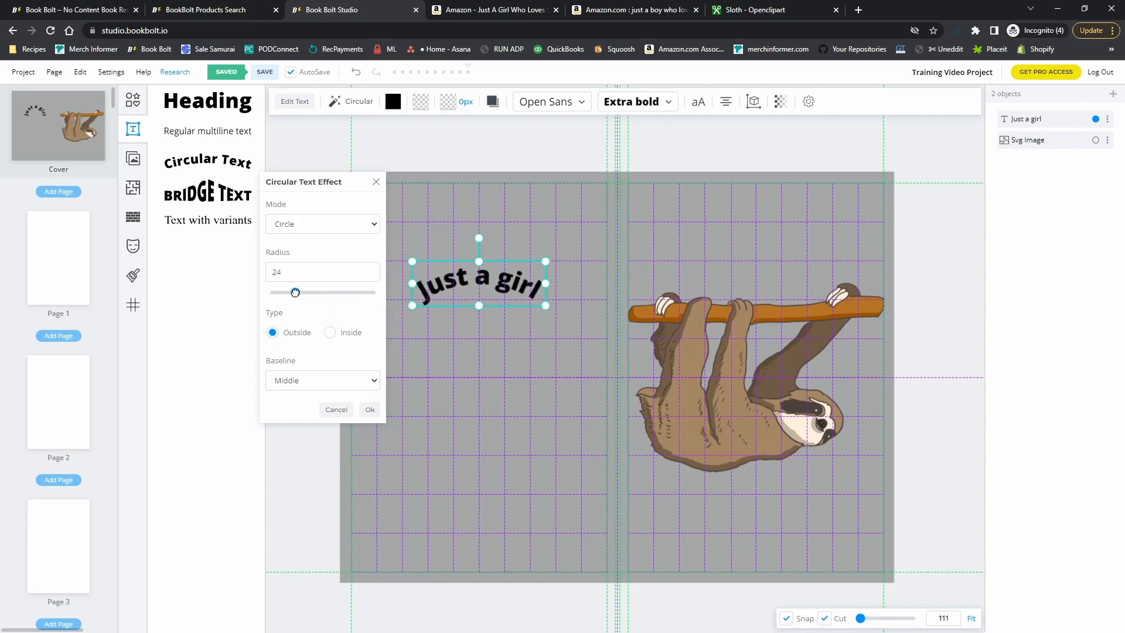
Try the Ellipse mode for the text effect and switch back to Circle
left_click(315, 225)
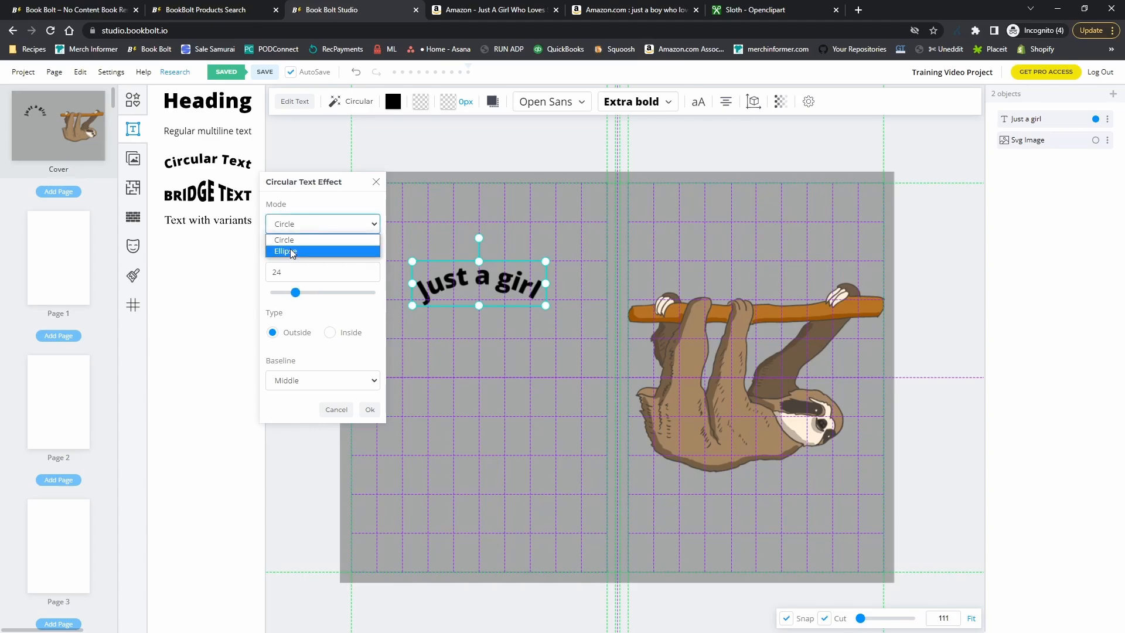
left_click(290, 248)
left_click(295, 225)
left_click(293, 239)
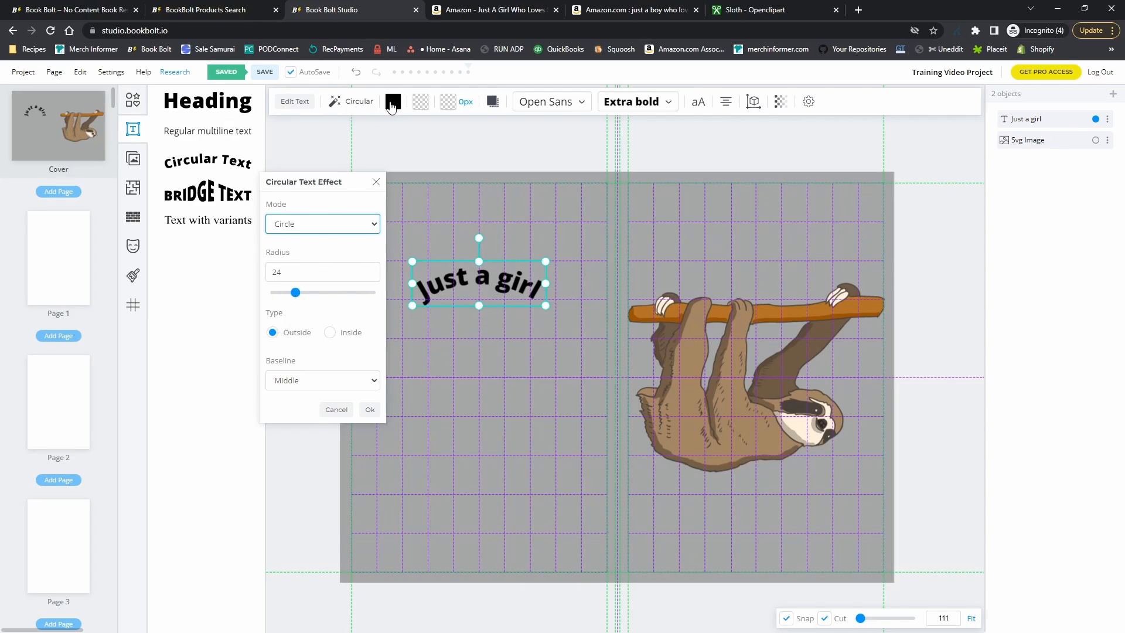
Change the color of the "Just a girl" text to pure white
left_click(392, 103)
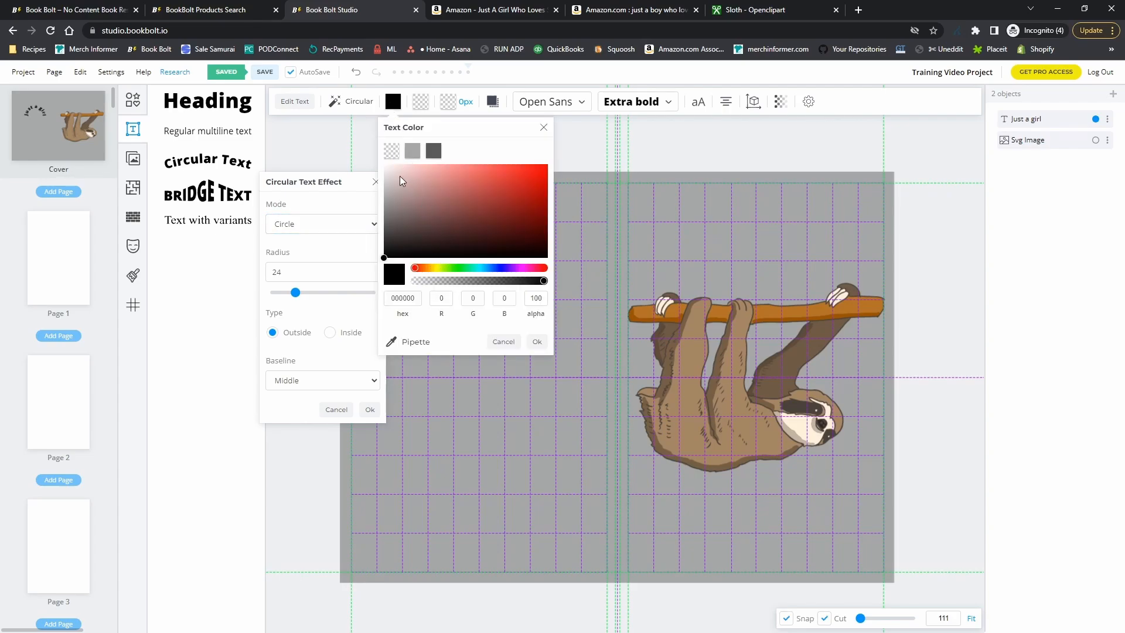
left_click(386, 166)
left_click_drag(459, 127, 676, 142)
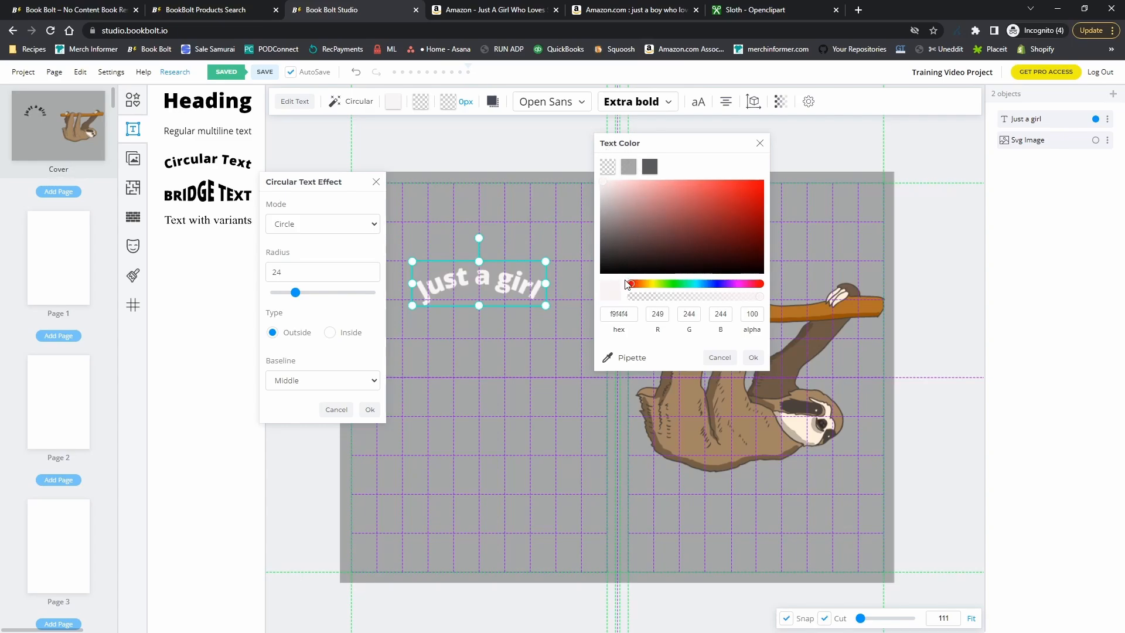
left_click(600, 180)
left_click(753, 357)
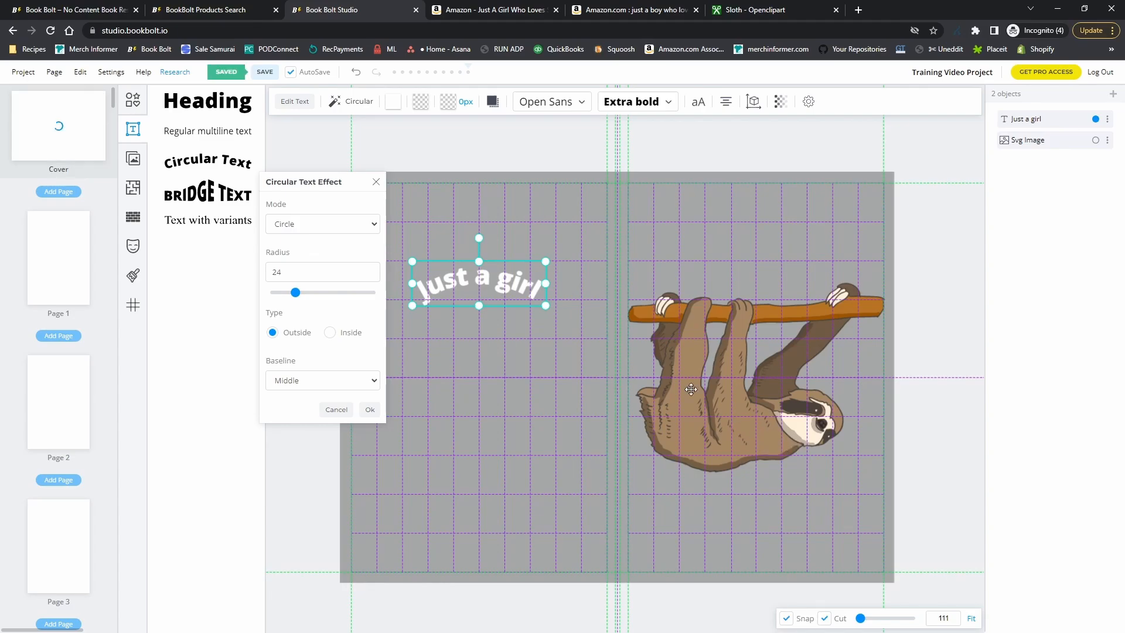
Try the sloth's brown body color on the text, and replace it with the cream hex fff0db sampled from its face
left_click(393, 102)
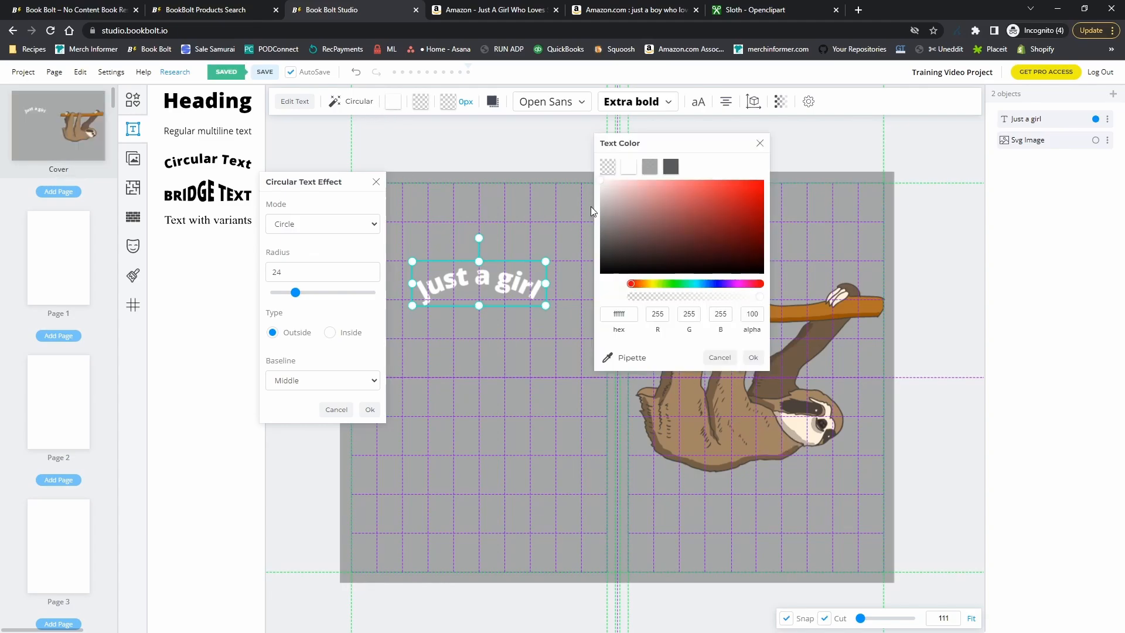
left_click(632, 365)
left_click(765, 433)
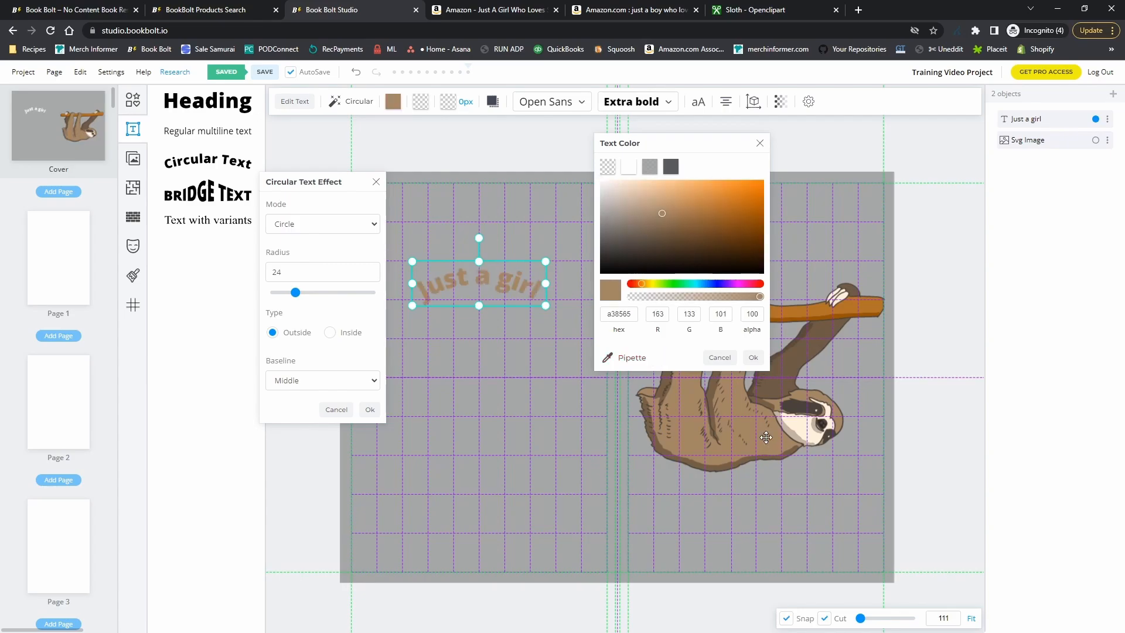
left_click(631, 357)
left_click(802, 426)
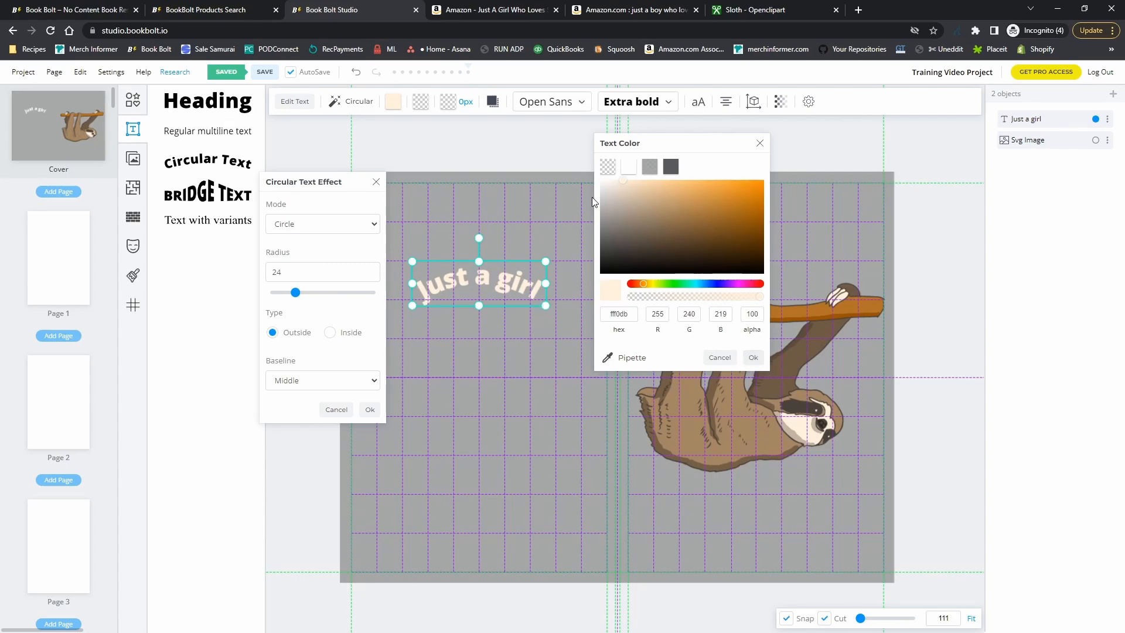
left_click(752, 357)
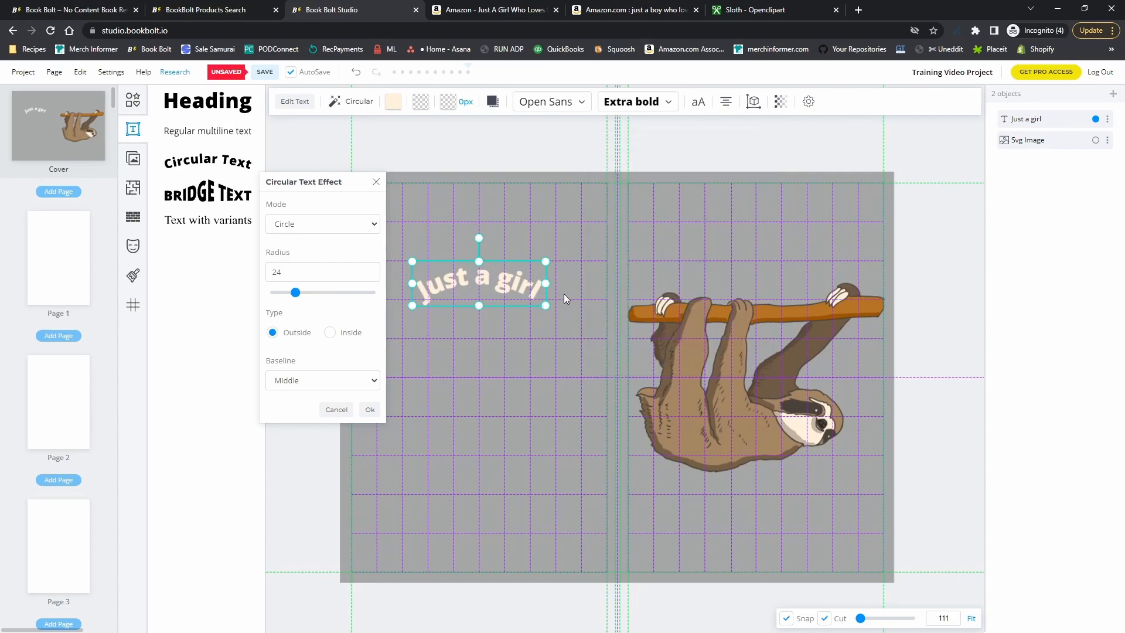
Give the "Just a girl" text a near-black stroke color, hex 0c0c0c, and close the circular text effect settings
left_click(445, 105)
mouse_move(505, 126)
left_mouse_down()
mouse_move(656, 186)
mouse_move(639, 176)
left_mouse_up()
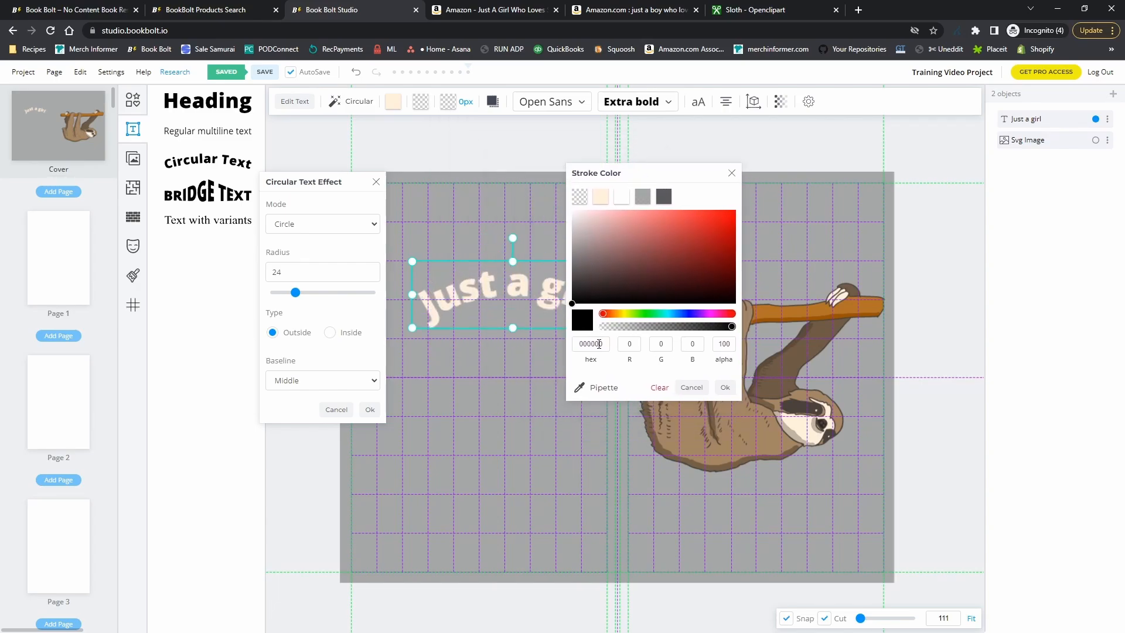
scroll(459, 310, "up", 2)
scroll(476, 313, "up", 3)
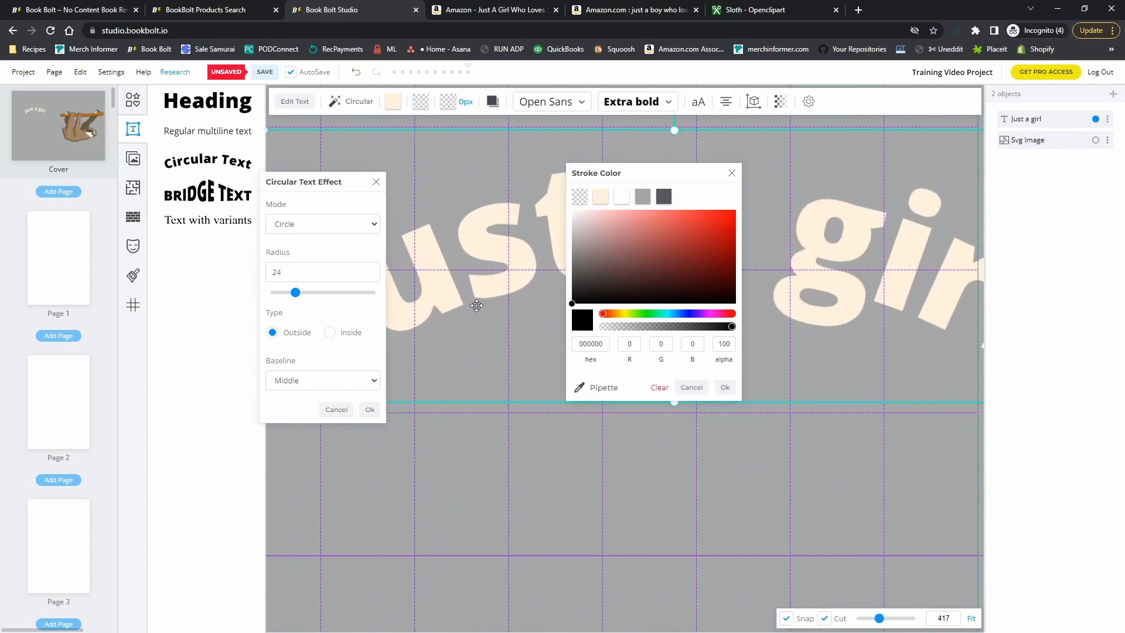
mouse_move(659, 173)
left_mouse_down()
mouse_move(685, 326)
mouse_move(667, 319)
left_mouse_up()
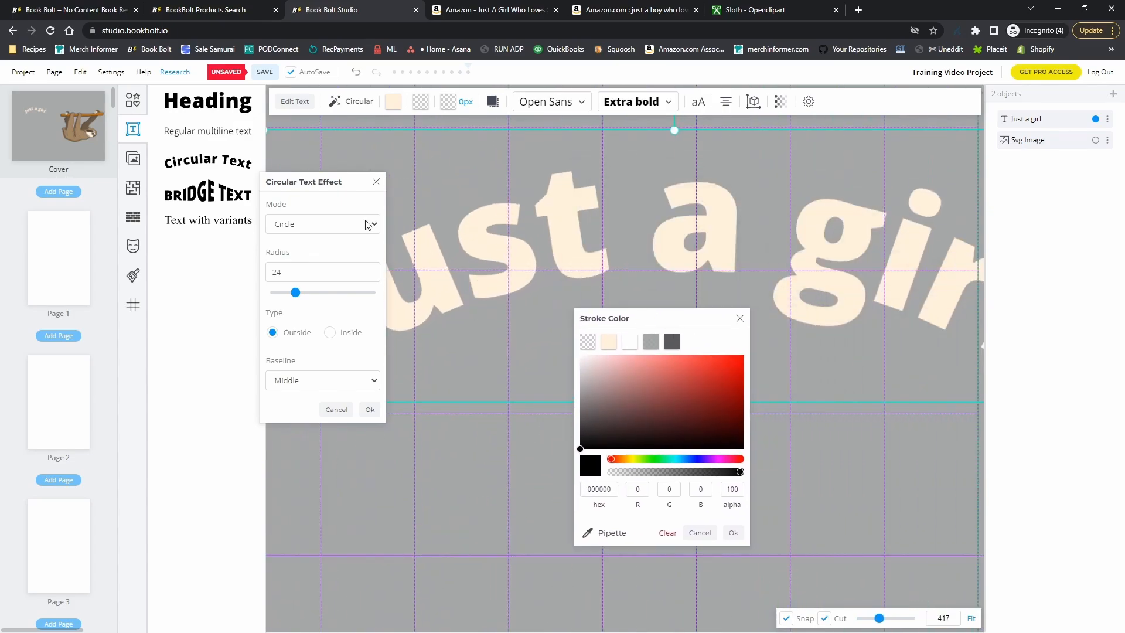
left_click(376, 182)
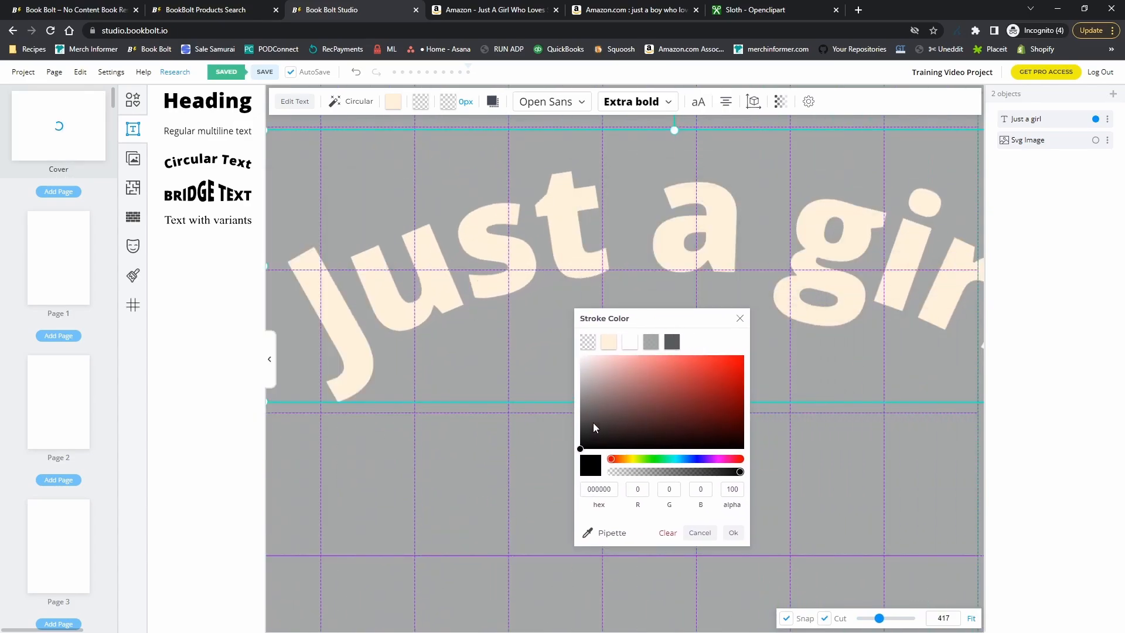
left_click(583, 445)
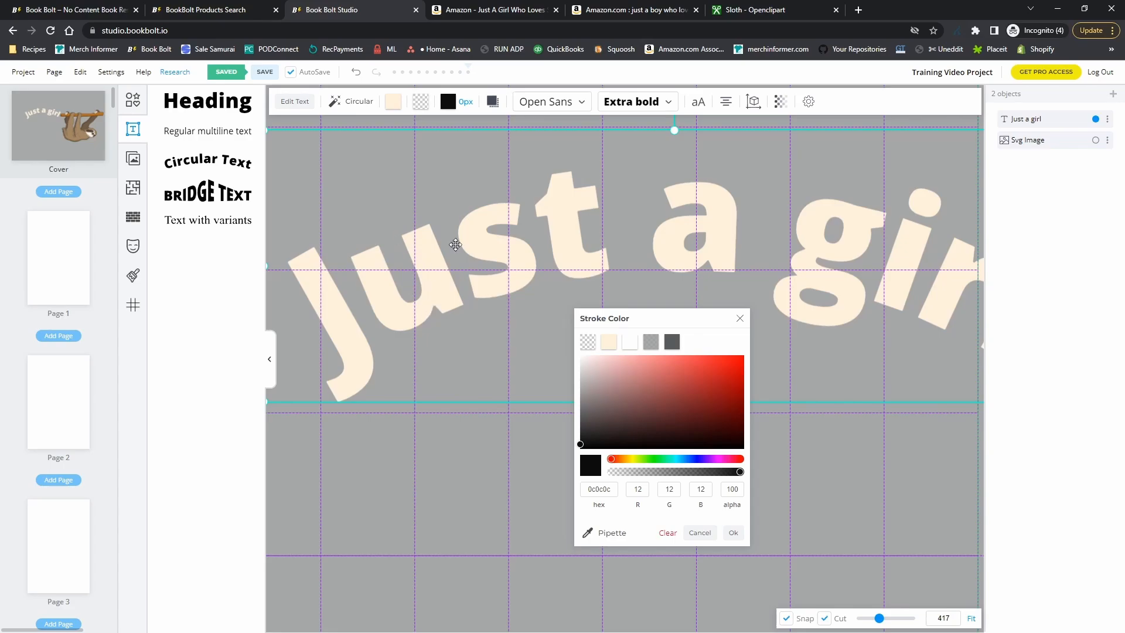
left_click(735, 533)
Set the stroke width of the "Just a girl" text to 4 px
left_click(466, 103)
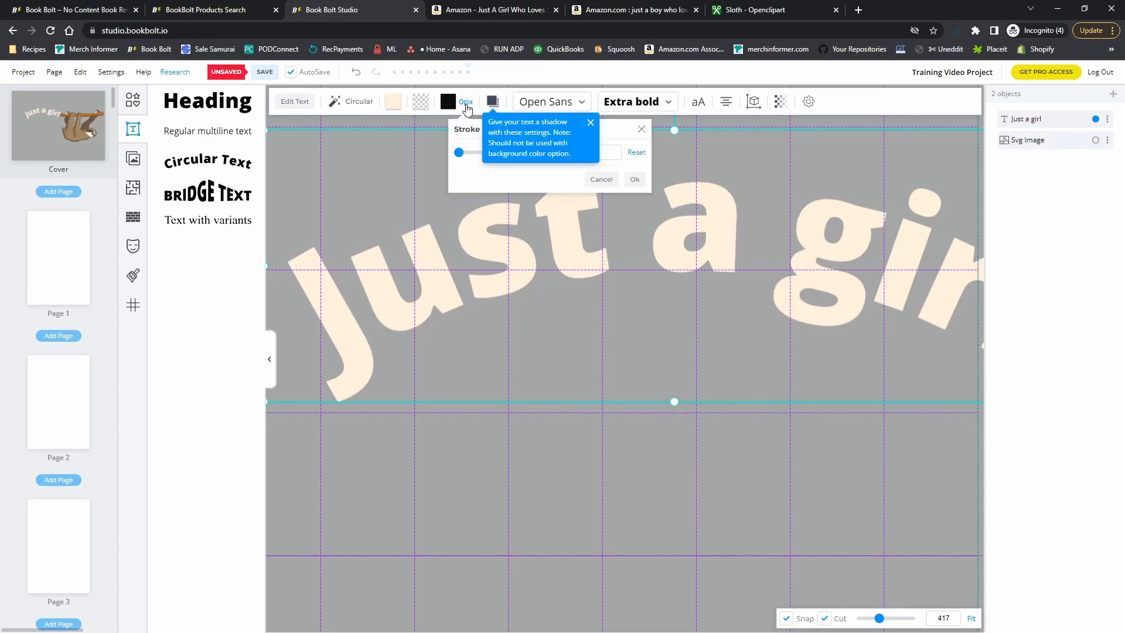
left_click(590, 123)
left_click_drag(458, 152, 461, 153)
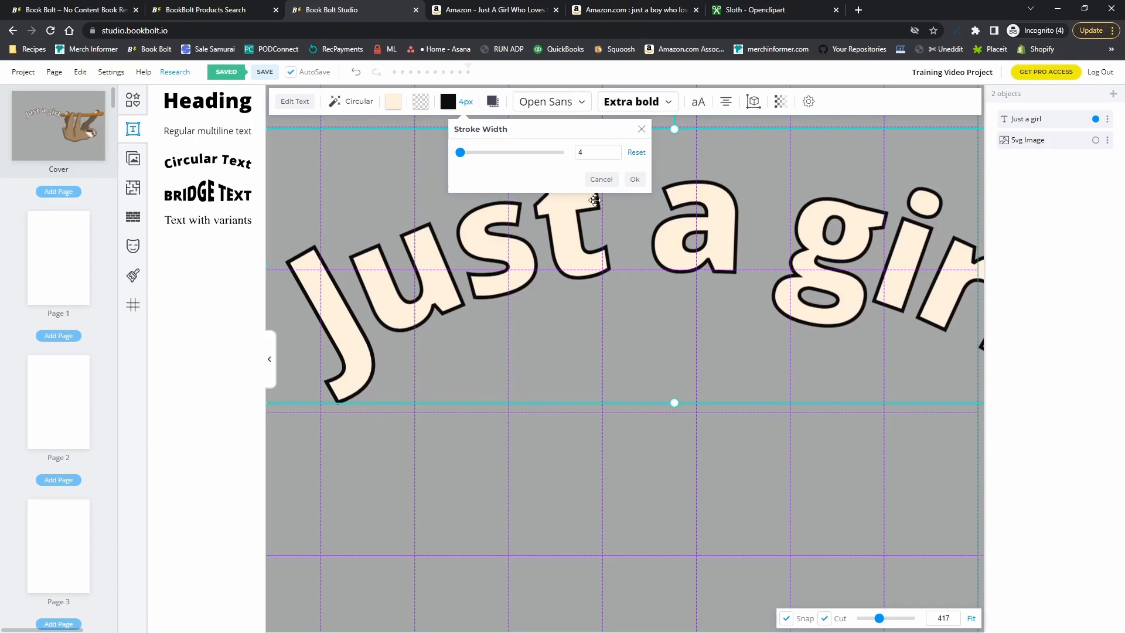
left_click(634, 178)
Thicken the outline of the "Just a girl" text to a stroke width of 11 px
scroll(659, 346, "down", 5)
scroll(735, 442, "down", 5)
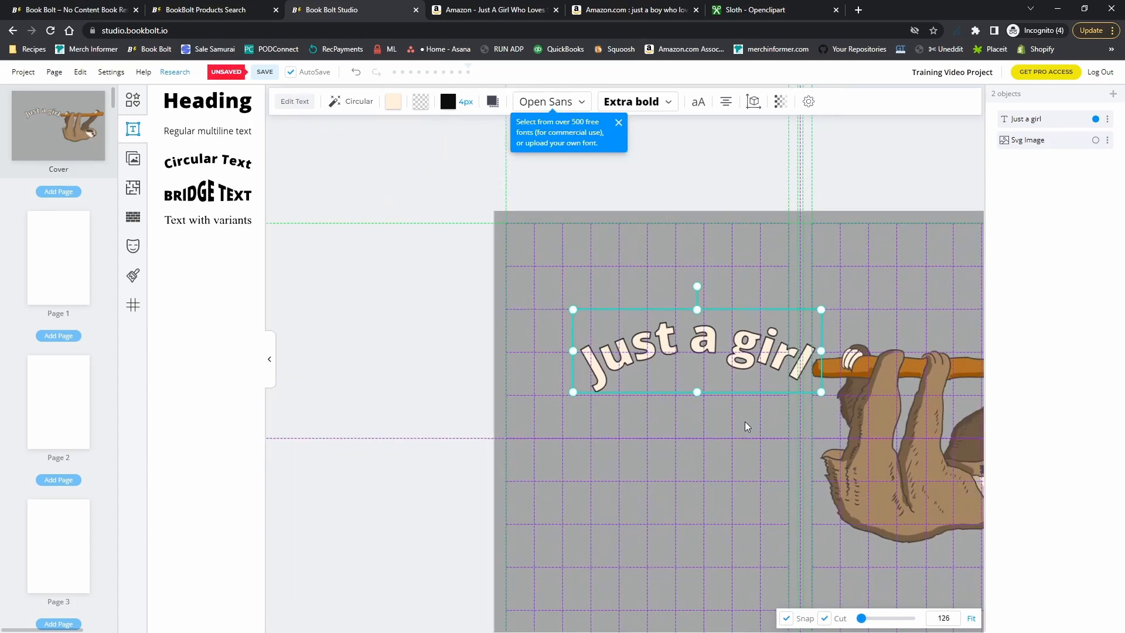
left_click(970, 618)
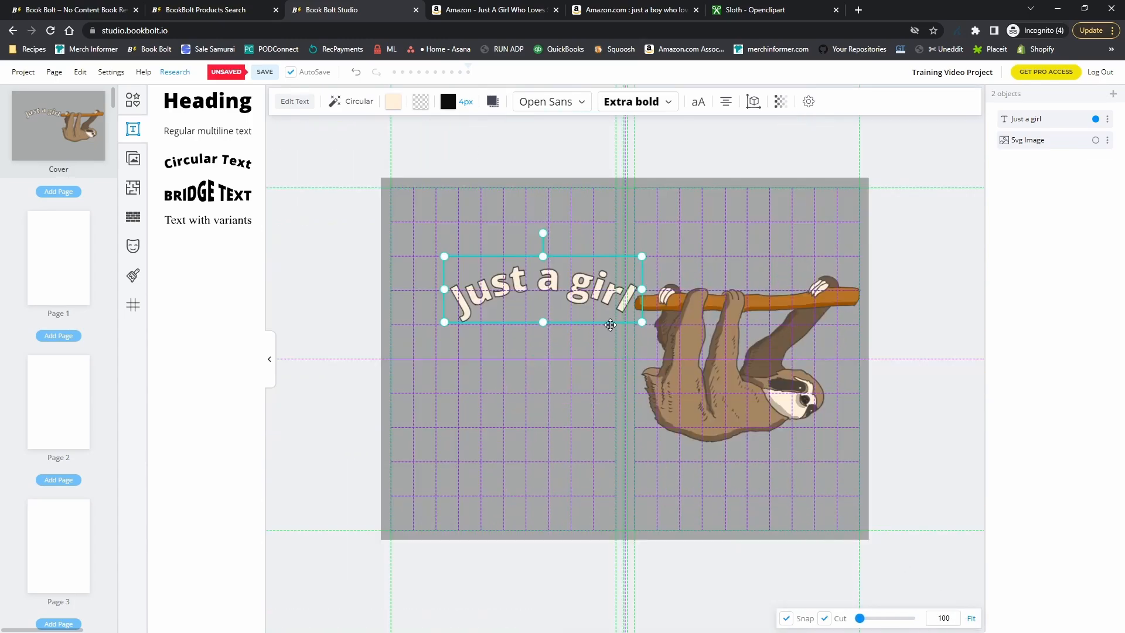
scroll(600, 340, "up", 1)
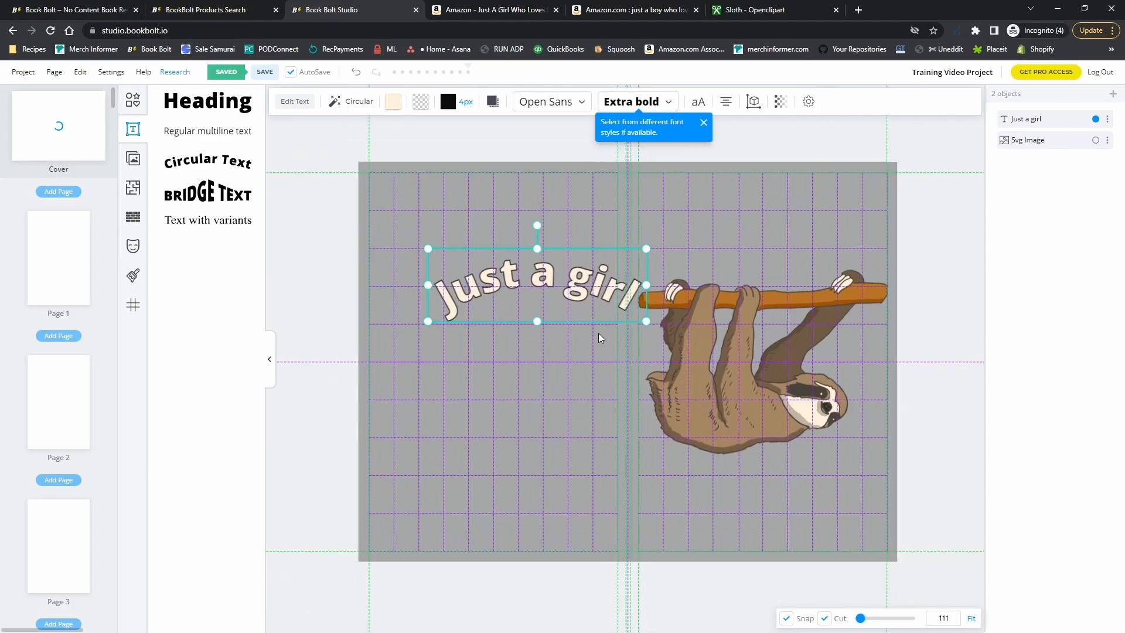
left_click(465, 102)
left_click_drag(459, 151, 462, 152)
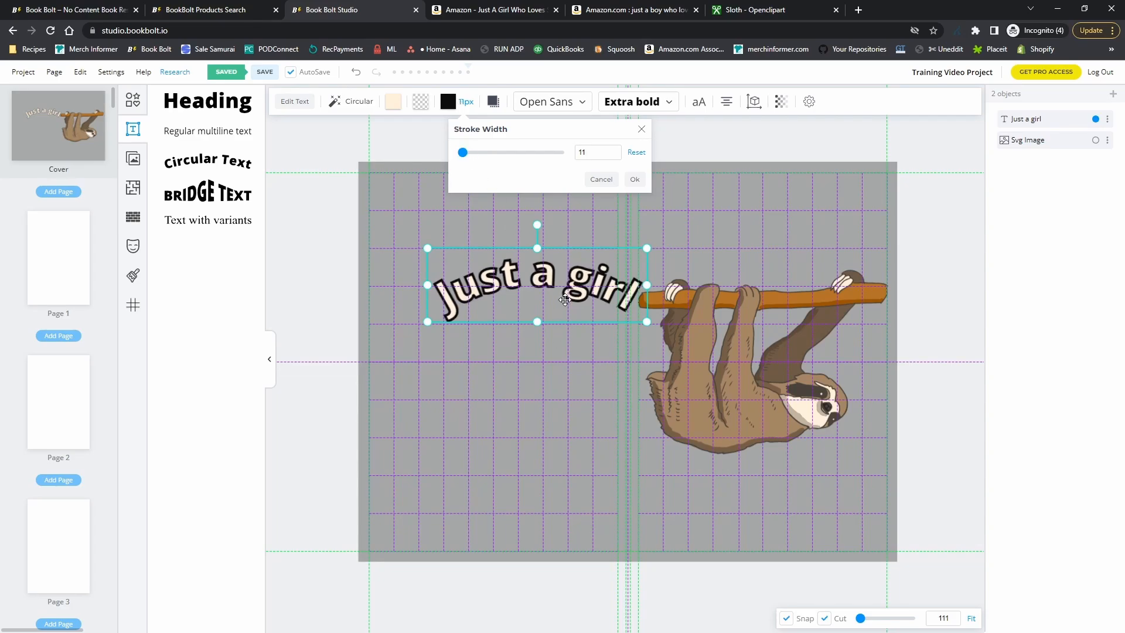
left_click(635, 180)
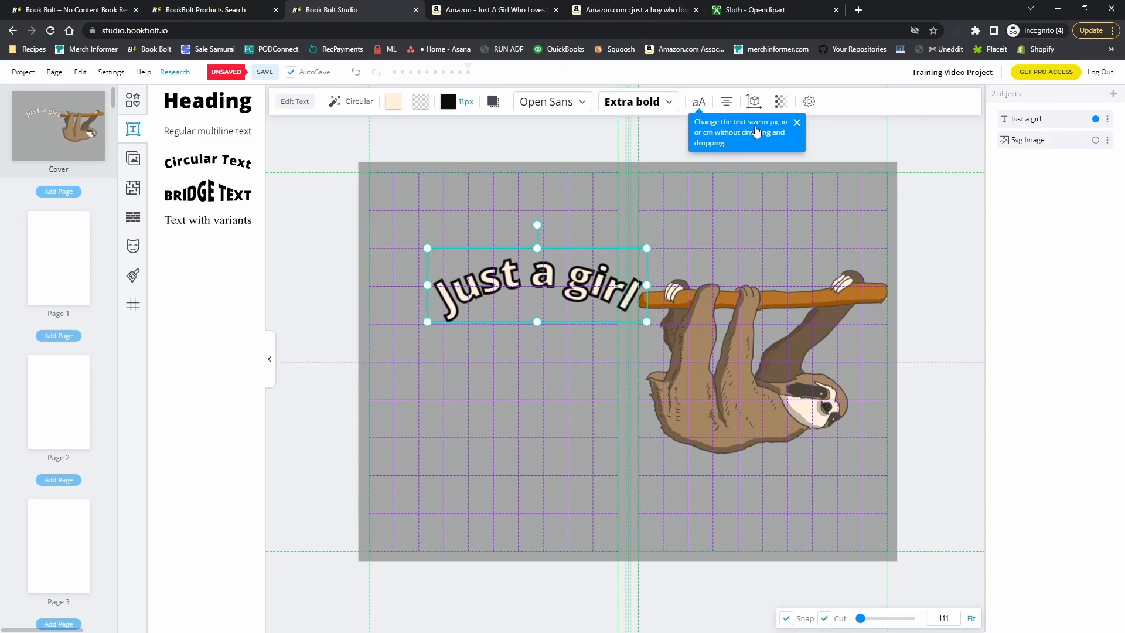
Enlarge the "Just a girl" text to a font size of 0.7 in, keeping the character spacing at 0
left_click(796, 123)
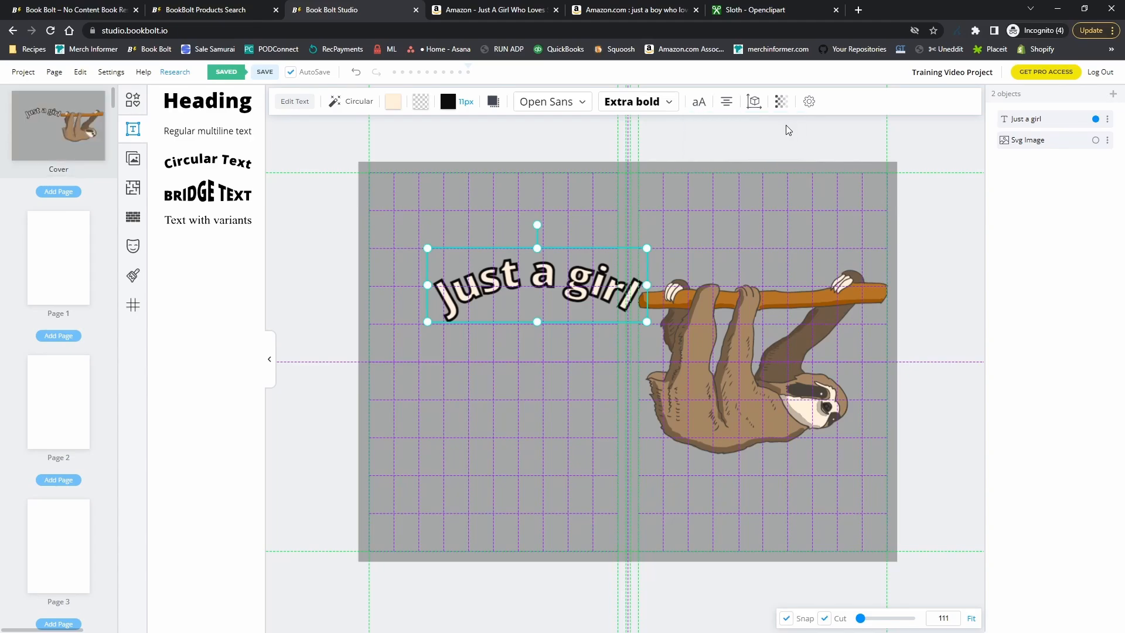
left_click(699, 103)
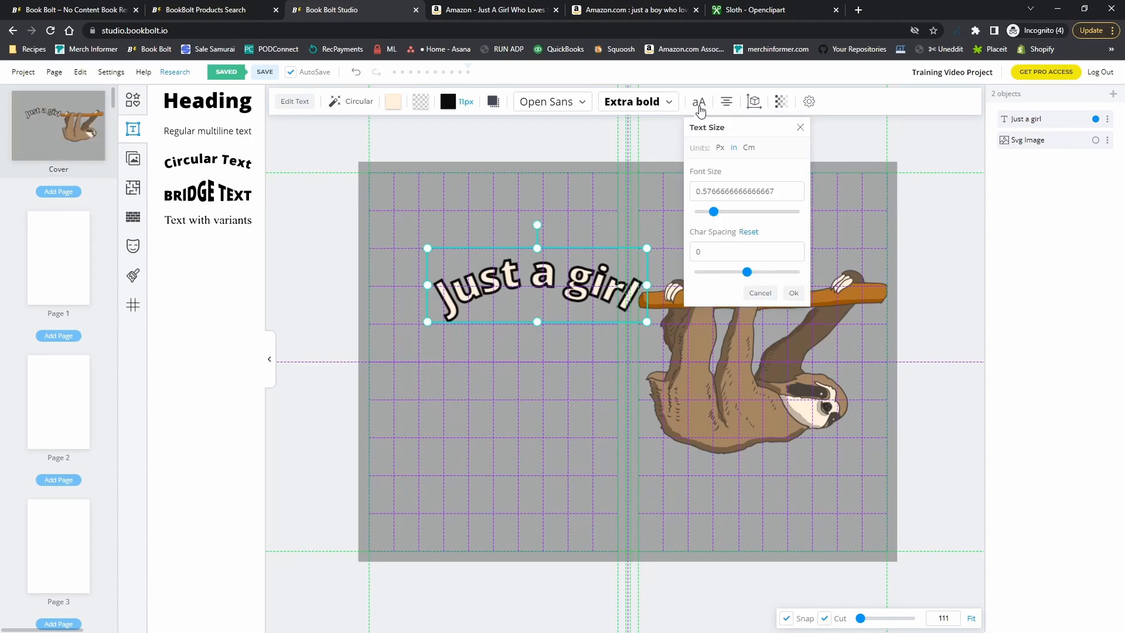
left_click_drag(714, 211, 719, 215)
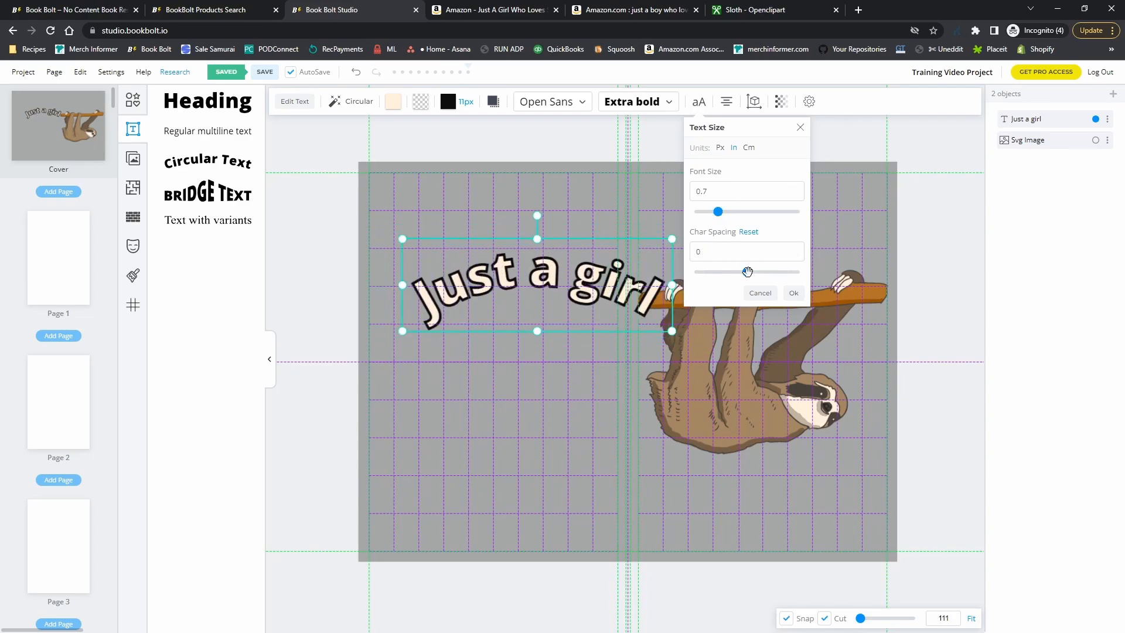
left_click_drag(746, 272, 747, 272)
left_click(726, 149)
left_click(794, 293)
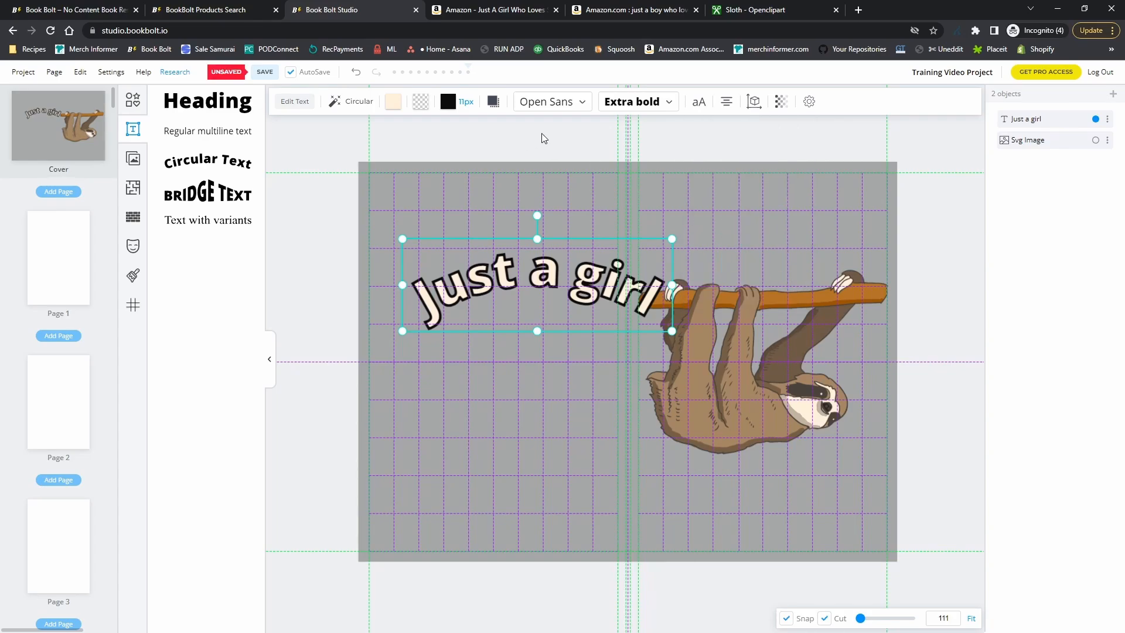
Try the Arizonia script font from the free fonts on the "Just a girl" text
left_click(568, 105)
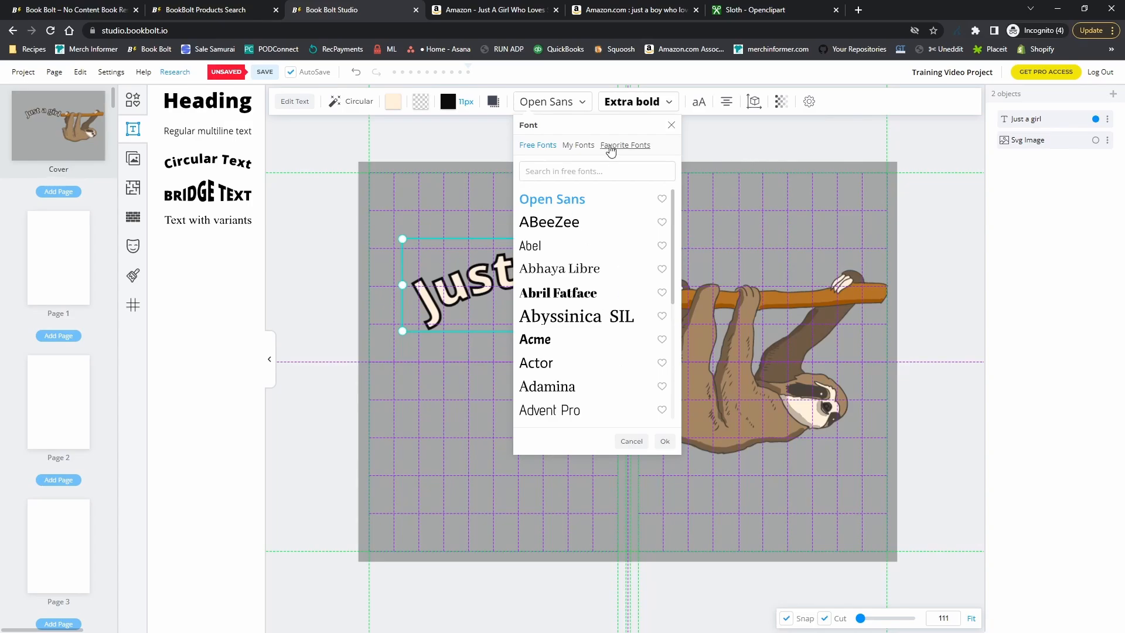
left_click_drag(603, 127, 280, 127)
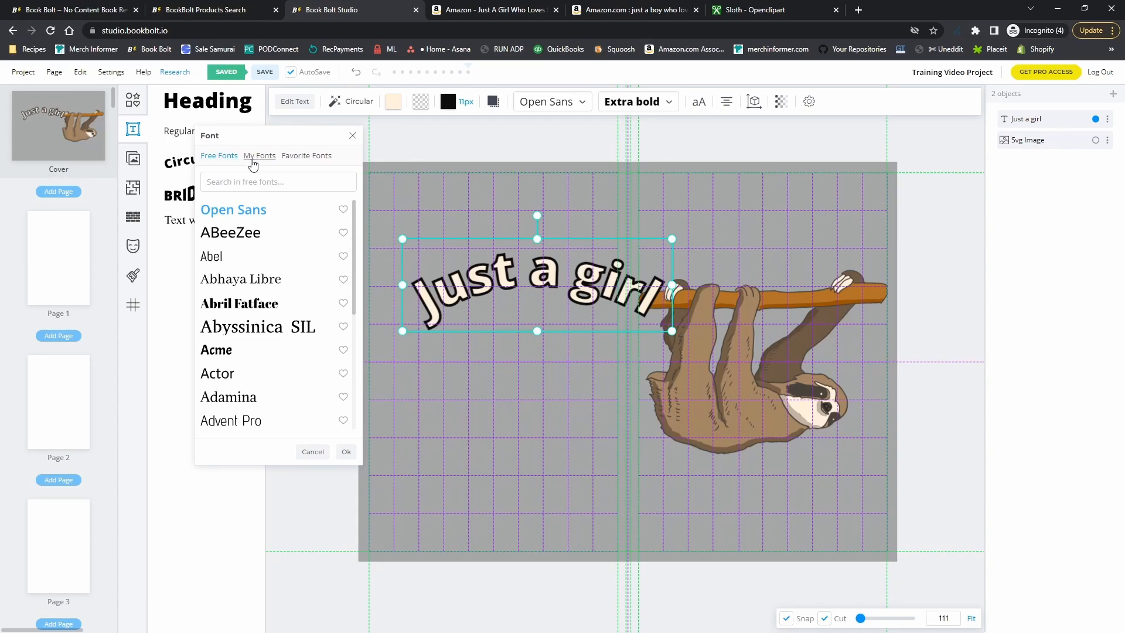
scroll(287, 260, "down", 8)
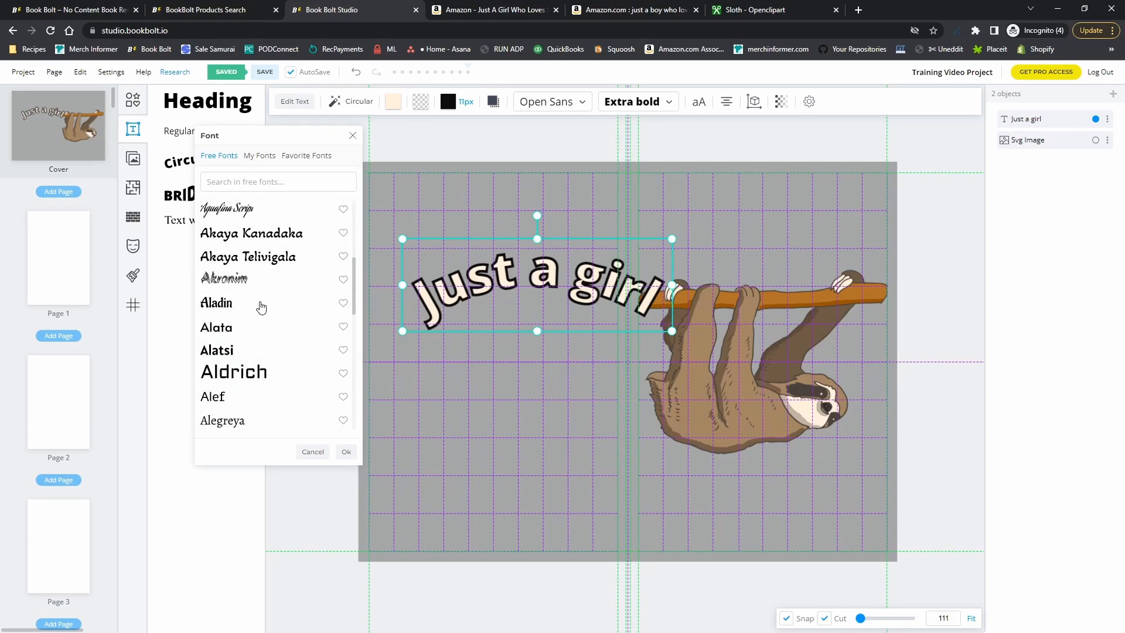
scroll(261, 307, "down", 10)
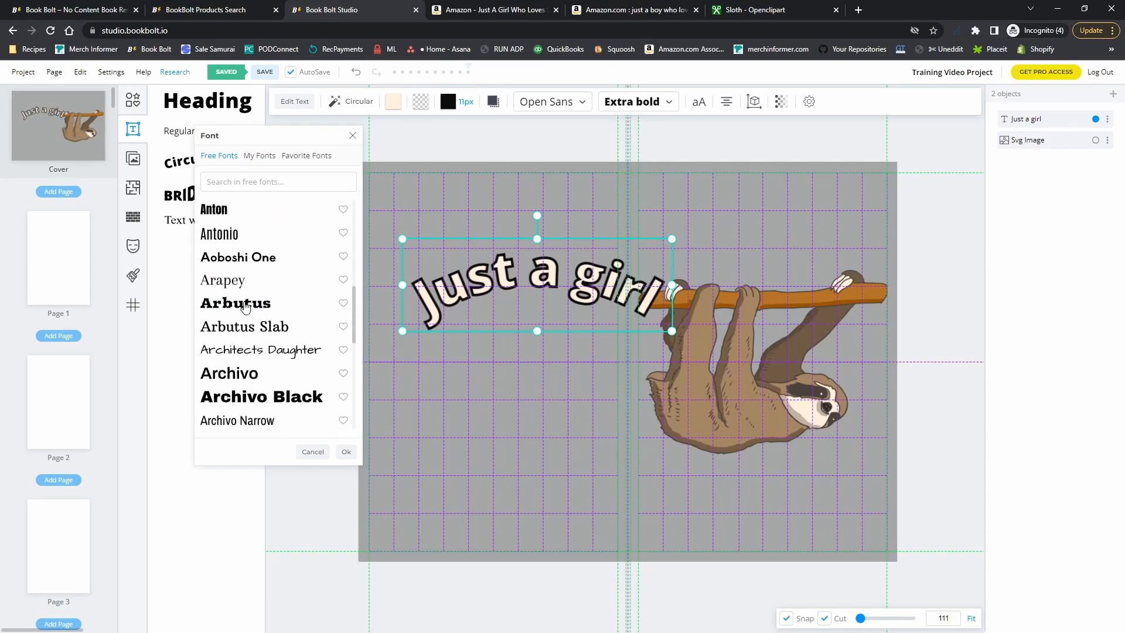
scroll(258, 328, "down", 1)
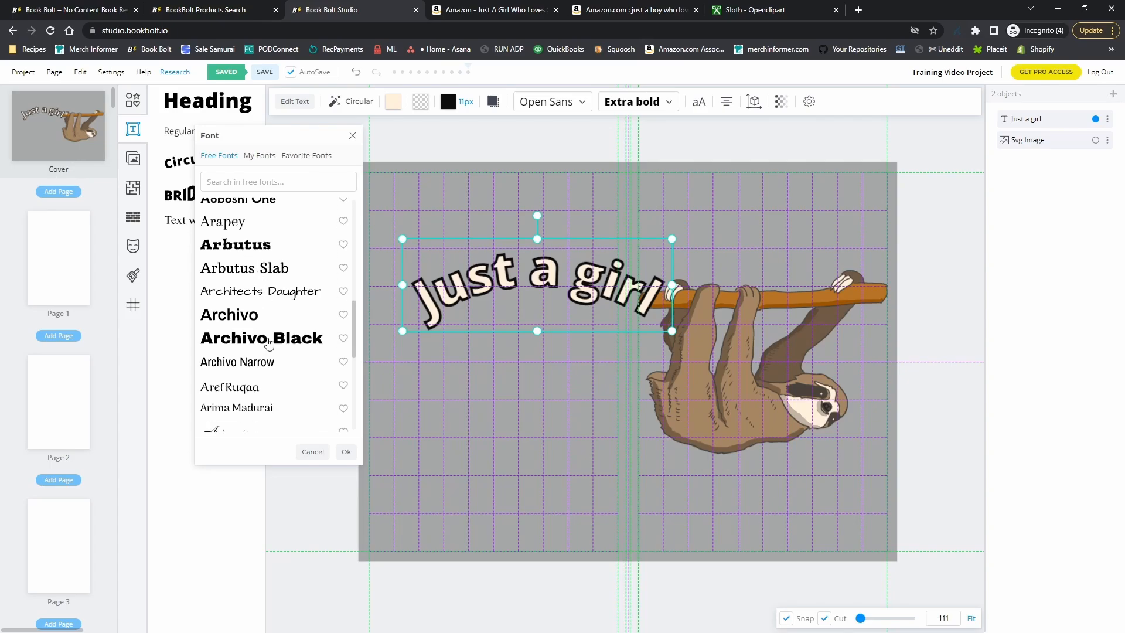
scroll(268, 342, "down", 2)
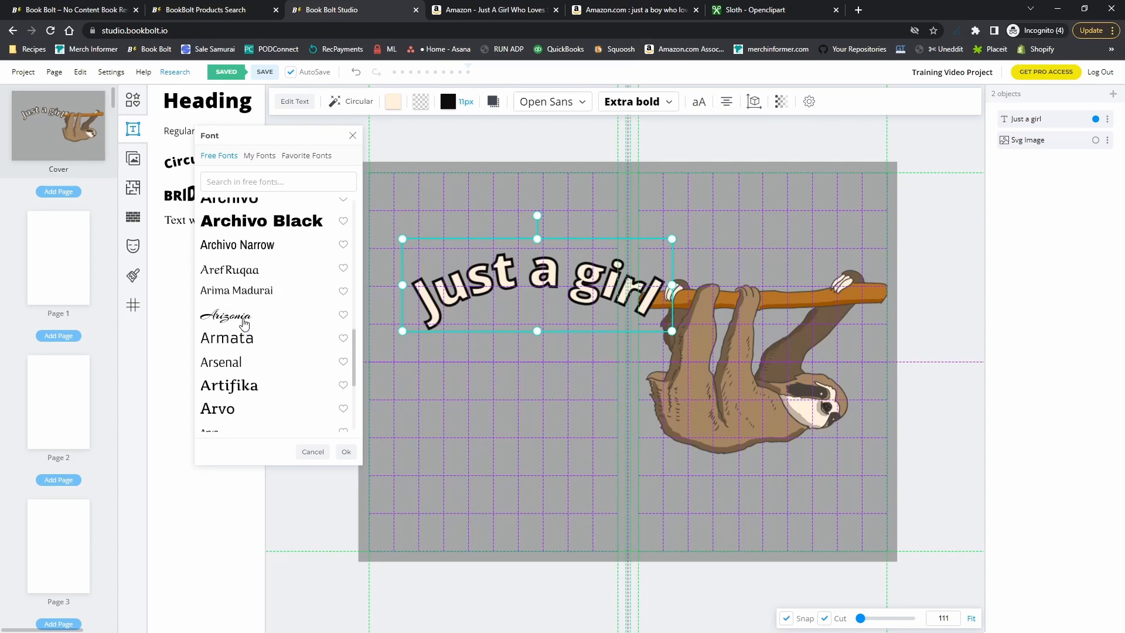
left_click(244, 321)
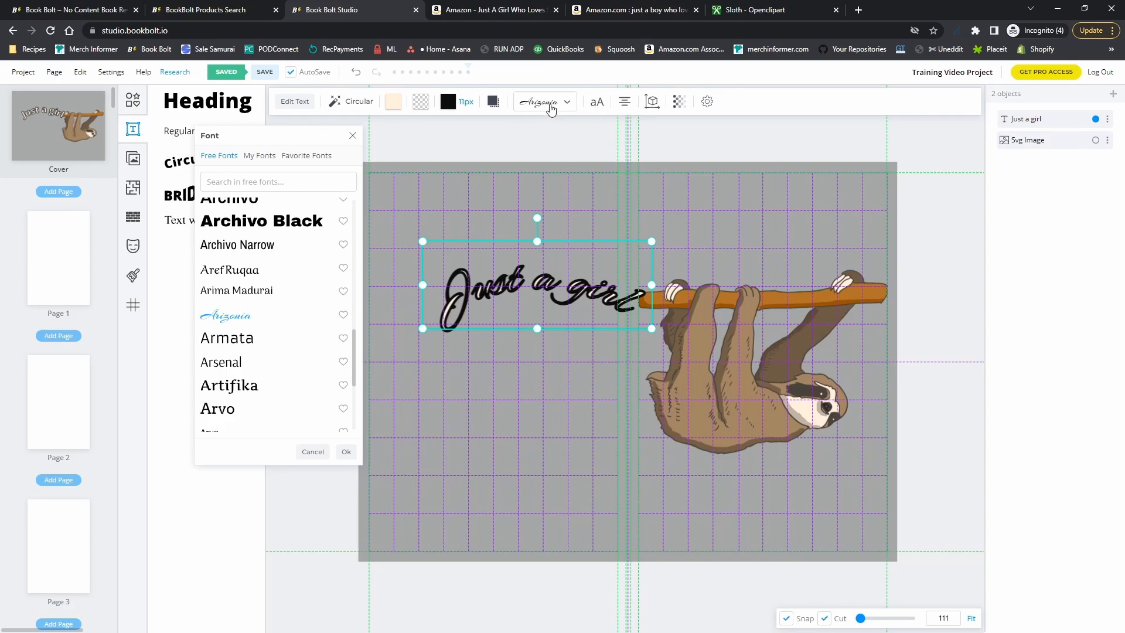
Try the Alfa Slab One font on the "Just a girl" text, with the font list moved clear of the text
left_click(569, 104)
left_click(569, 106)
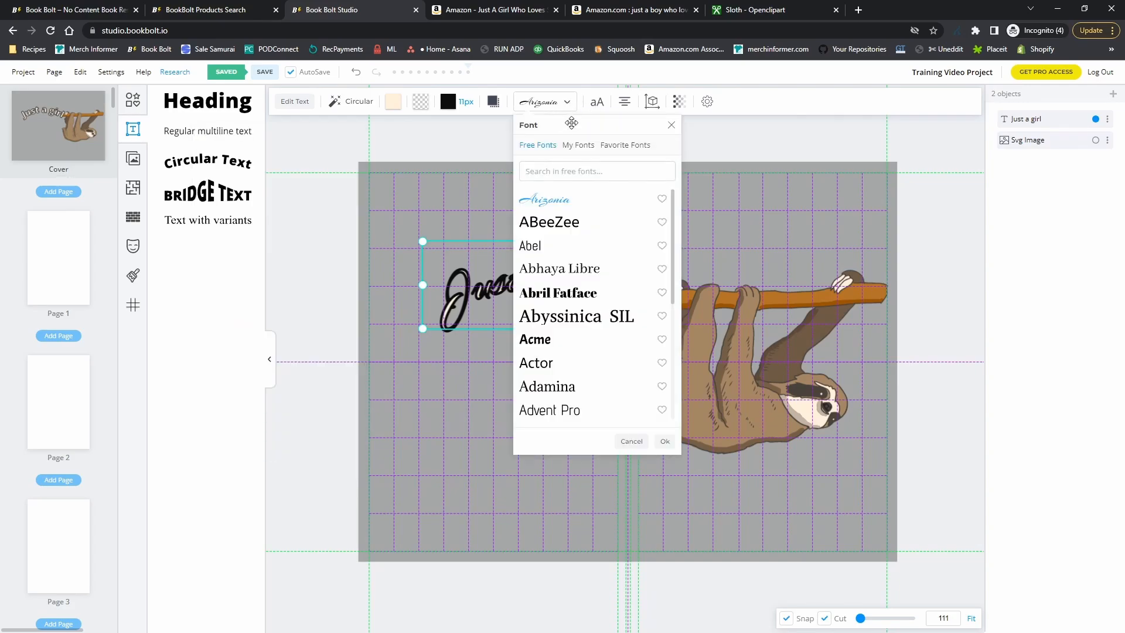
left_click_drag(572, 121, 272, 146)
scroll(291, 293, "down", 2)
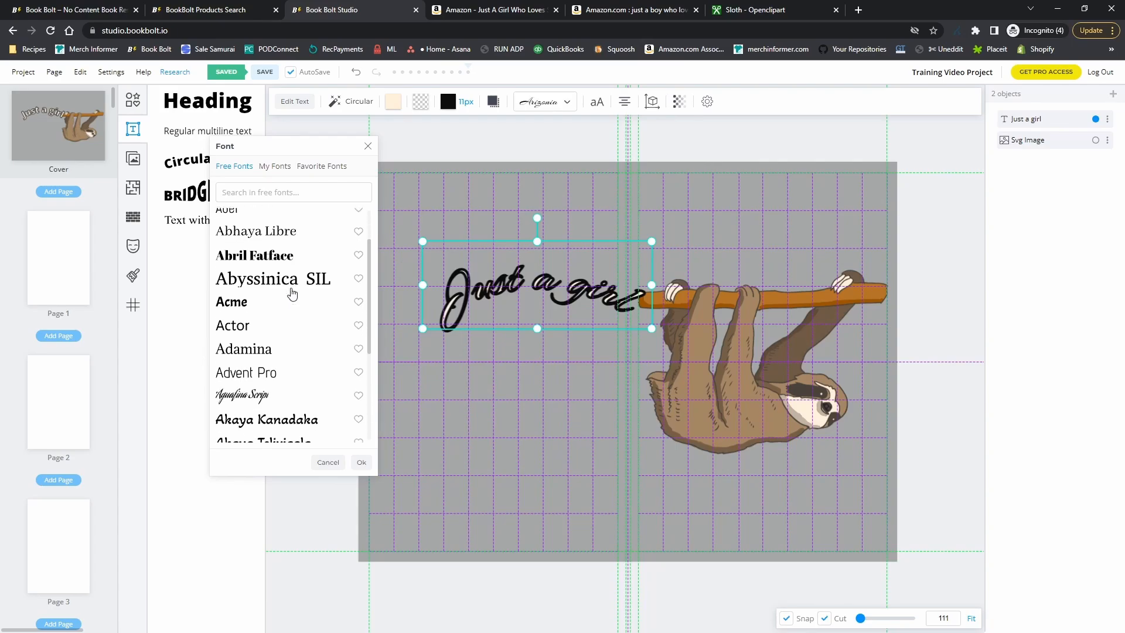
scroll(291, 293, "down", 2)
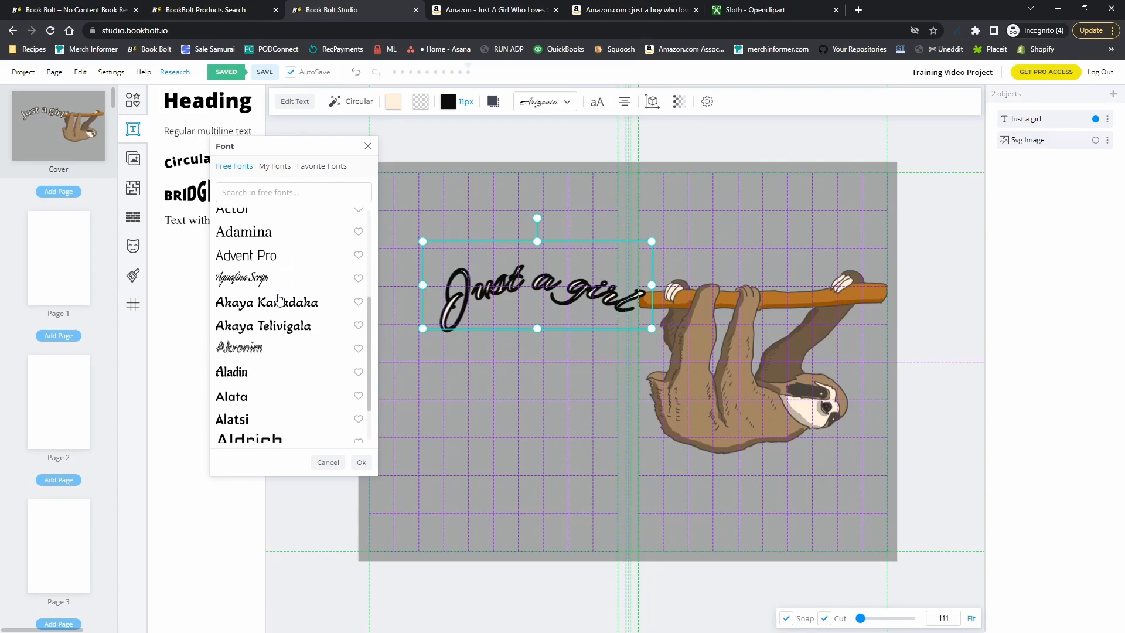
scroll(300, 375, "down", 5)
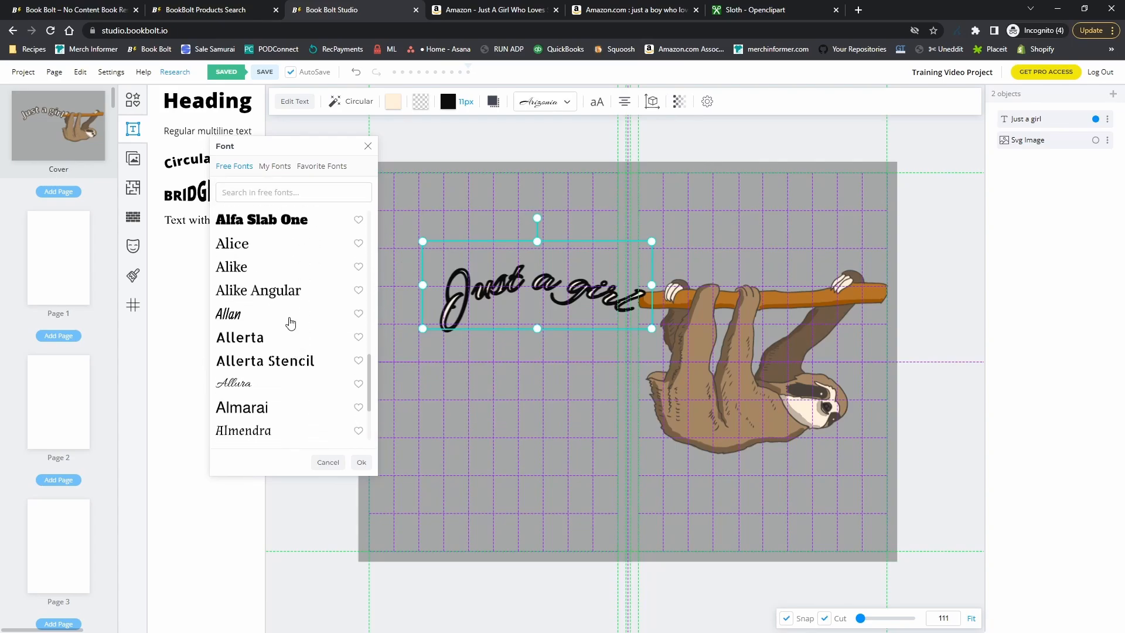
scroll(291, 304, "up", 1)
left_click(293, 280)
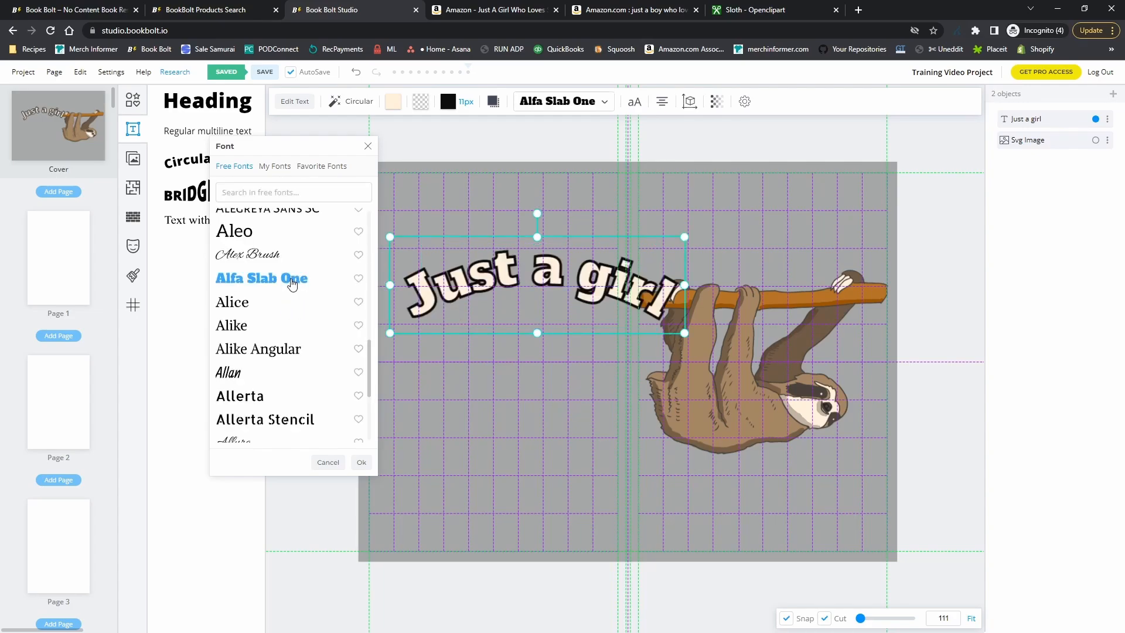
Browse further through the free fonts and apply Cherry Bomb to the "Just a girl" text
scroll(278, 310, "down", 3)
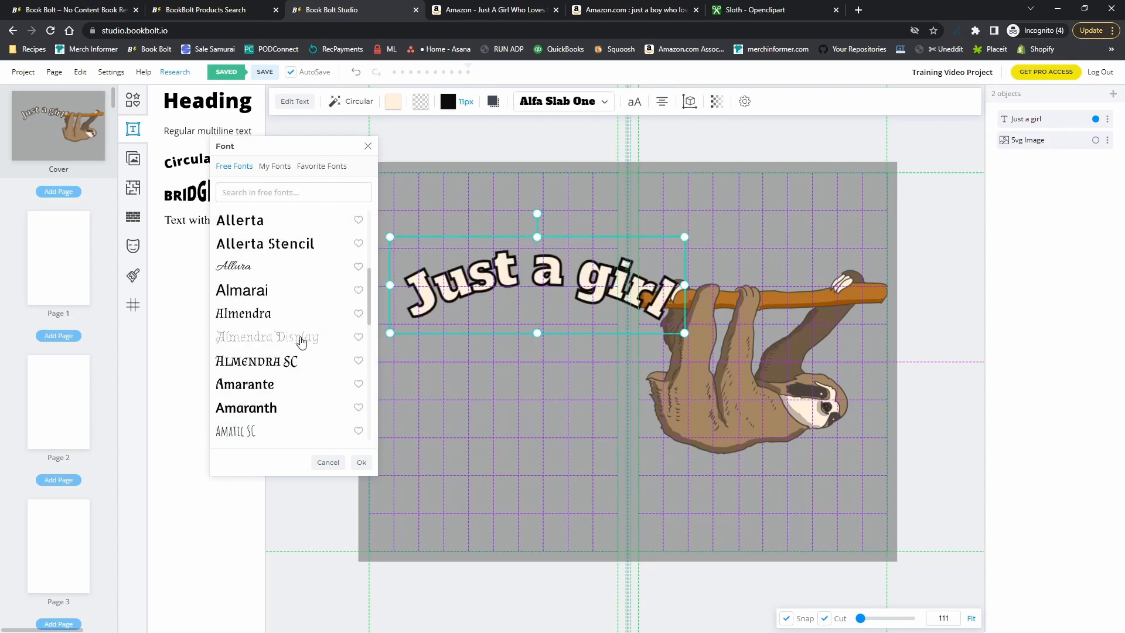
scroll(300, 341, "down", 3)
scroll(290, 338, "down", 3)
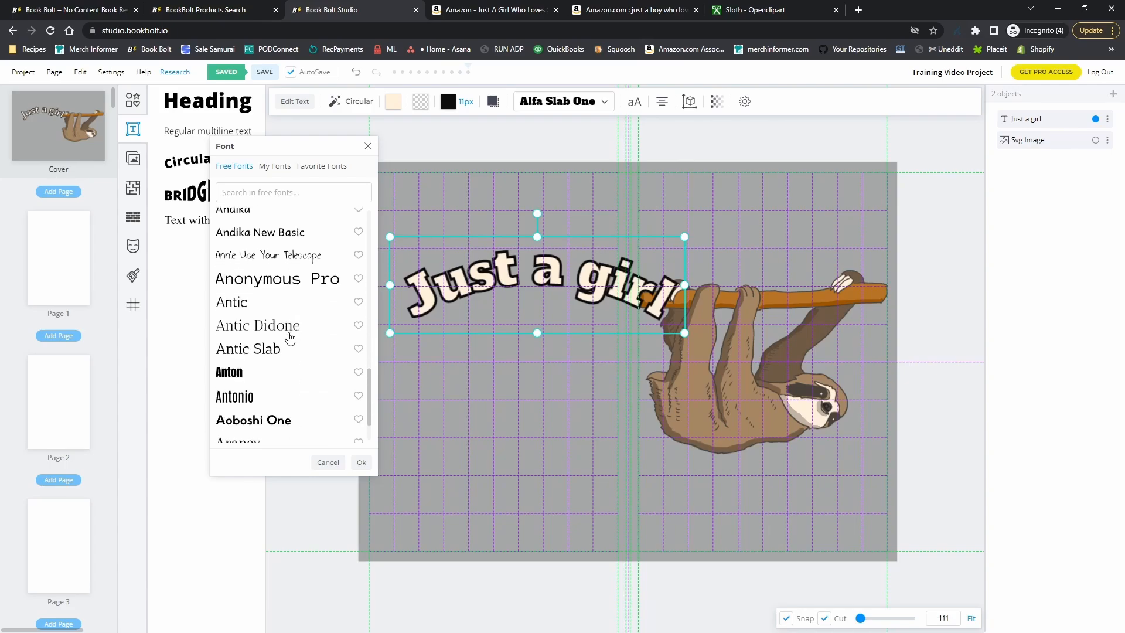
scroll(291, 337, "down", 1)
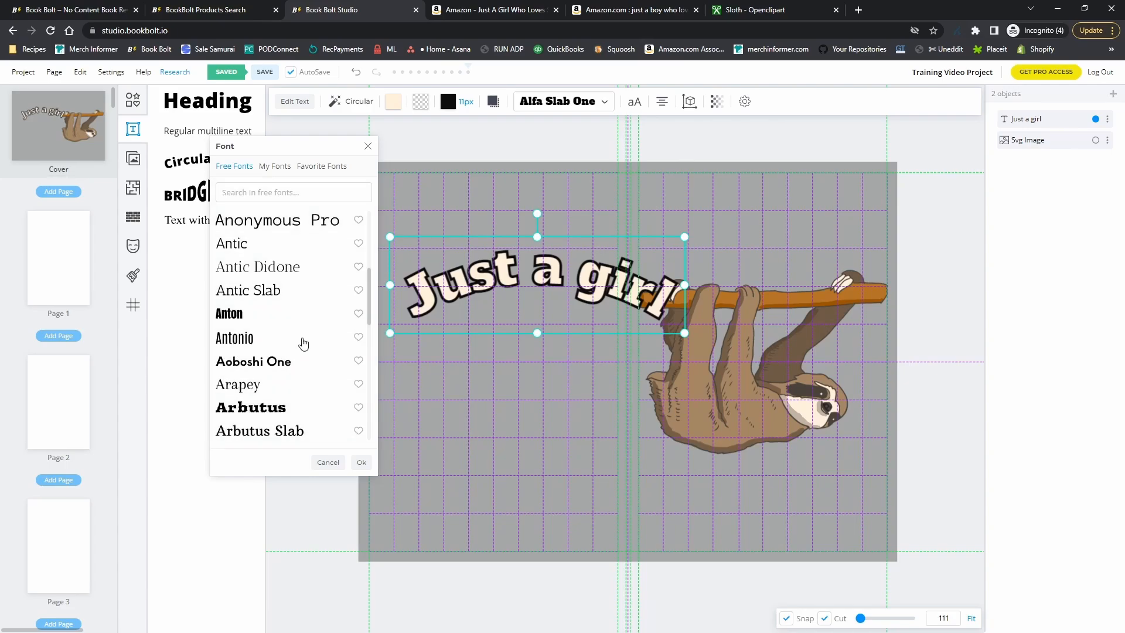
scroll(303, 347, "down", 3)
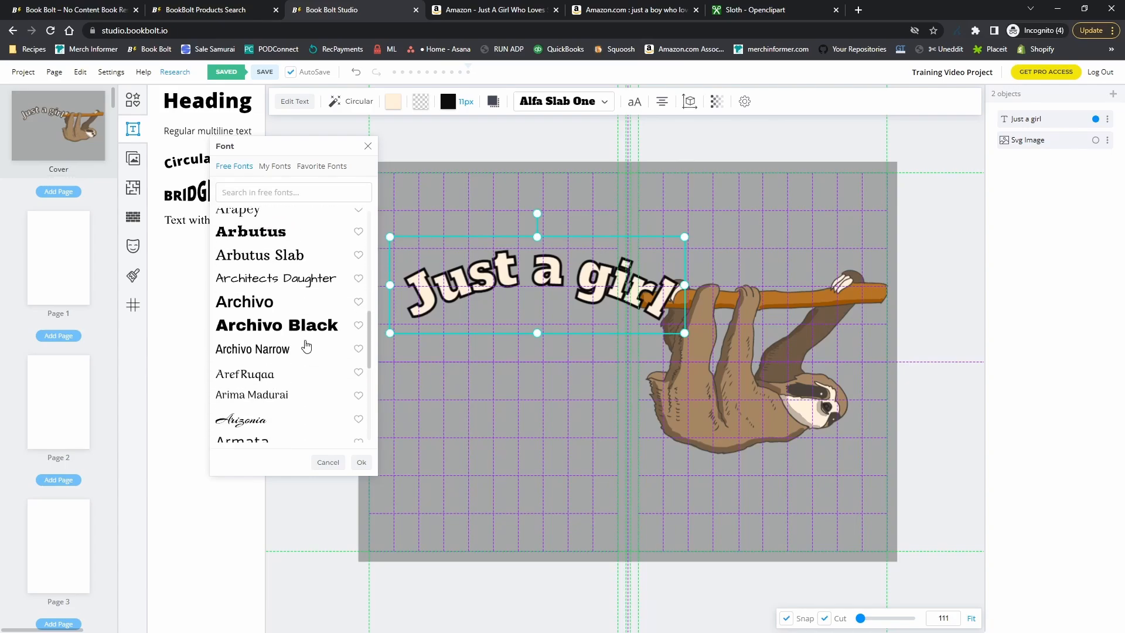
scroll(306, 346, "down", 6)
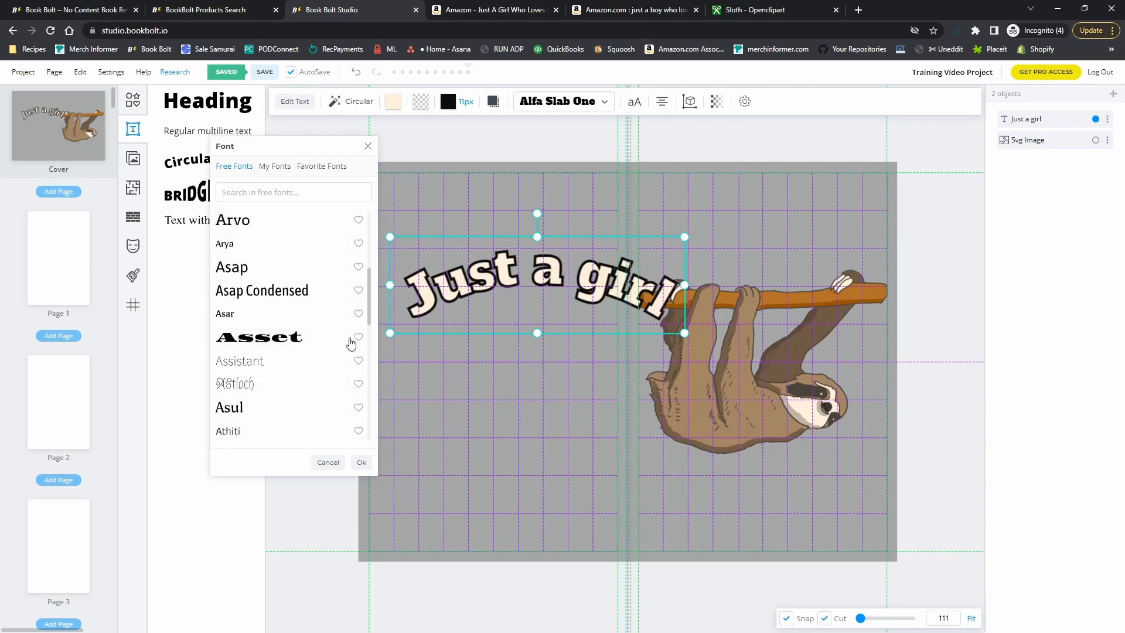
scroll(312, 349, "down", 4)
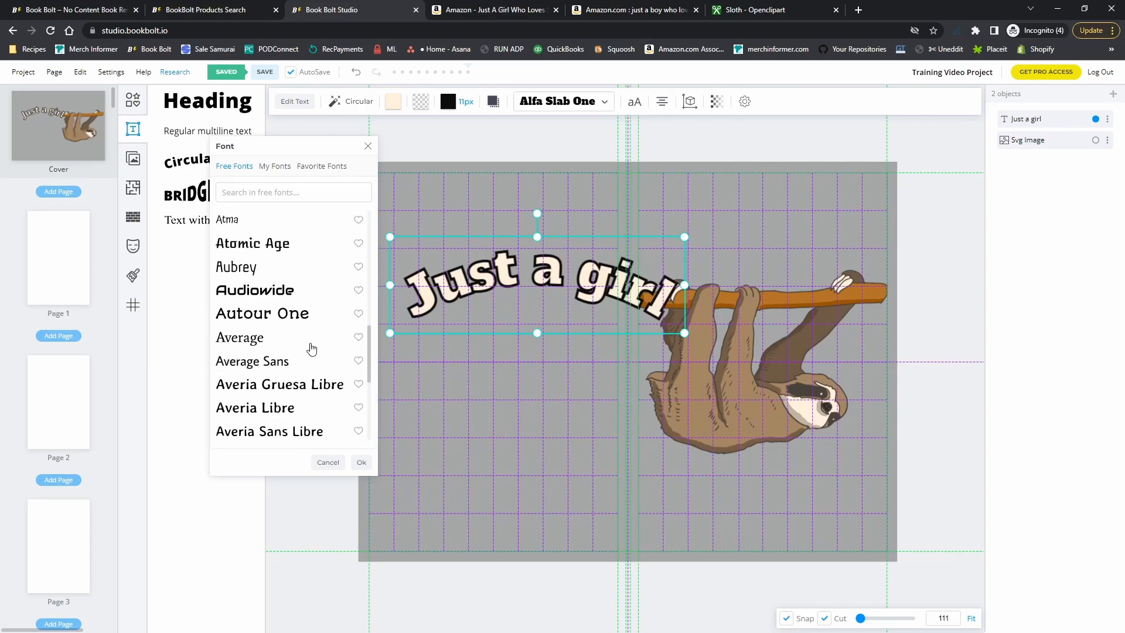
scroll(308, 336, "down", 4)
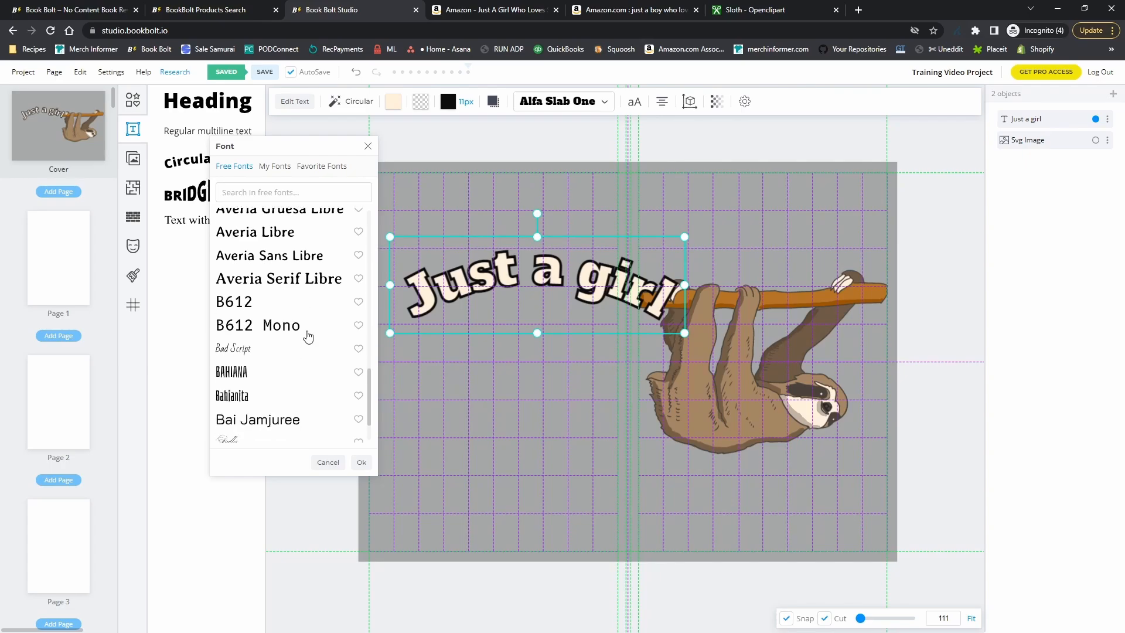
scroll(313, 336, "down", 6)
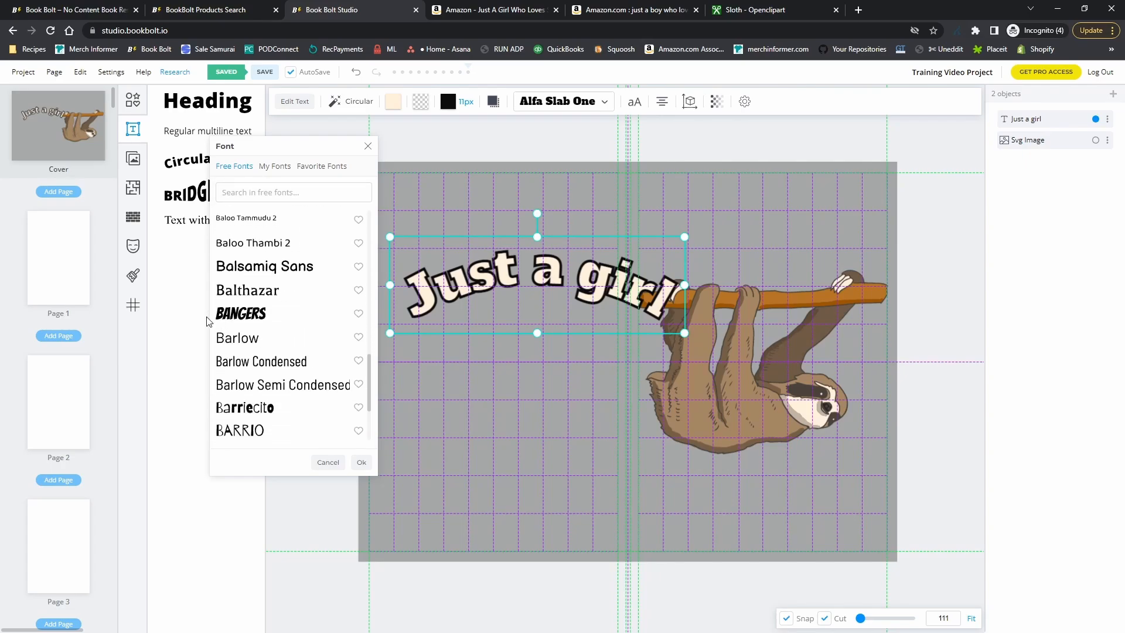
scroll(310, 318, "down", 2)
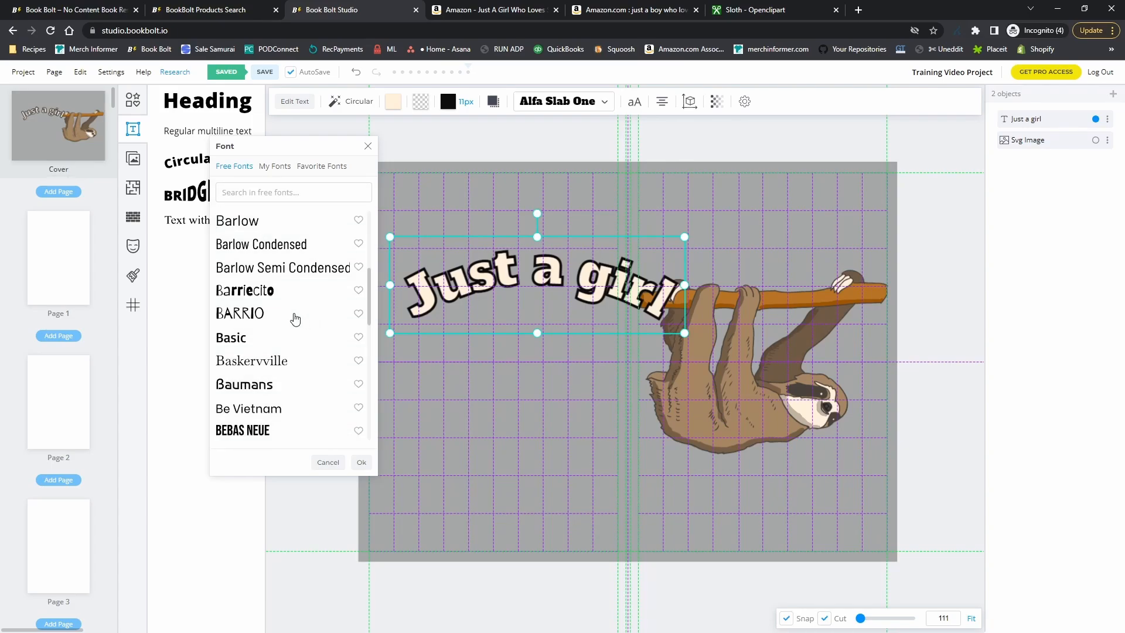
scroll(305, 318, "down", 8)
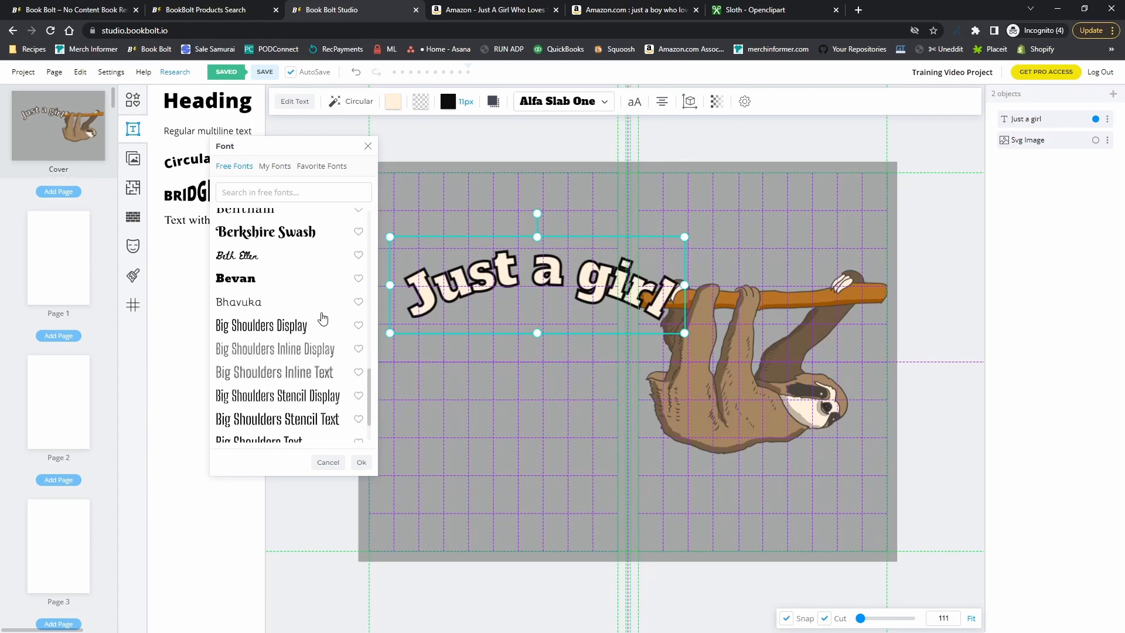
scroll(323, 319, "down", 1)
scroll(318, 325, "down", 1)
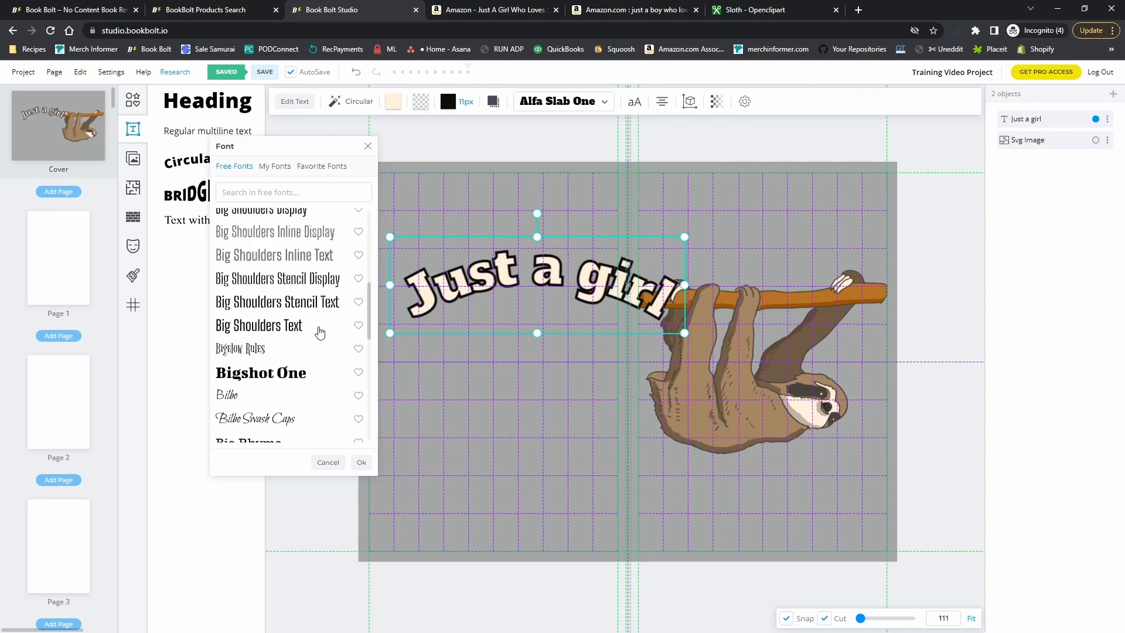
scroll(318, 335, "down", 5)
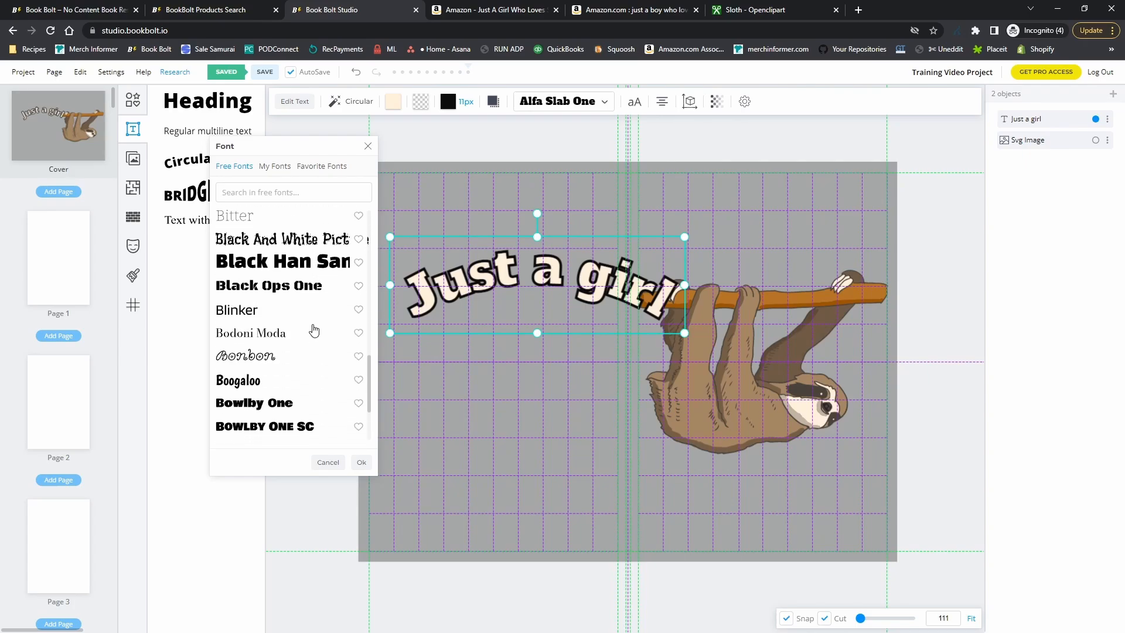
scroll(315, 330, "down", 2)
scroll(317, 334, "down", 6)
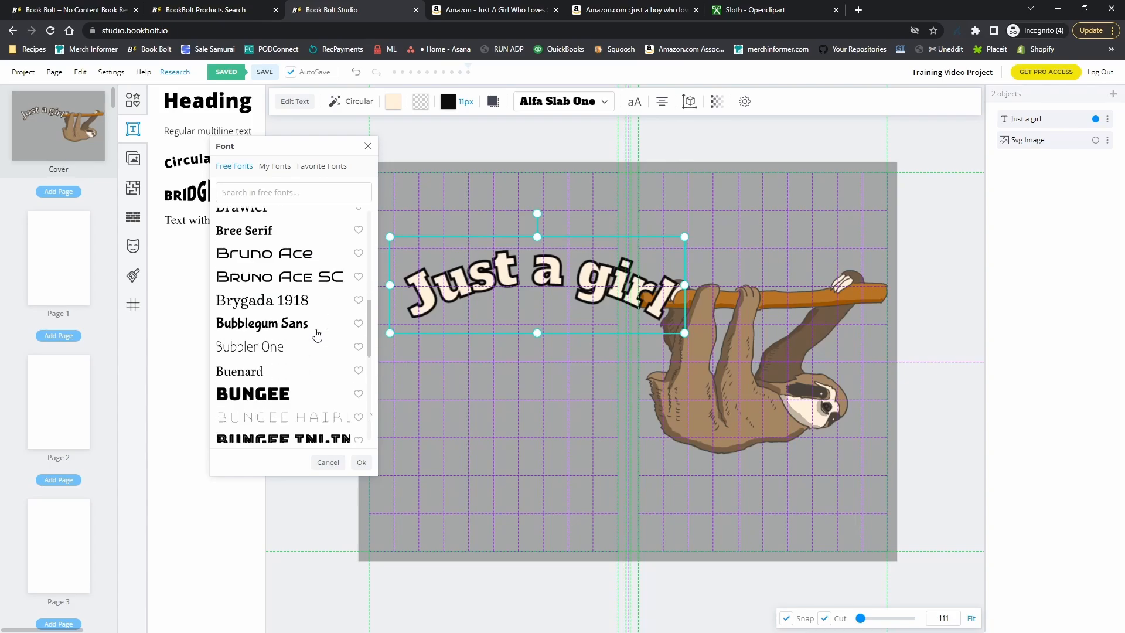
scroll(316, 335, "down", 6)
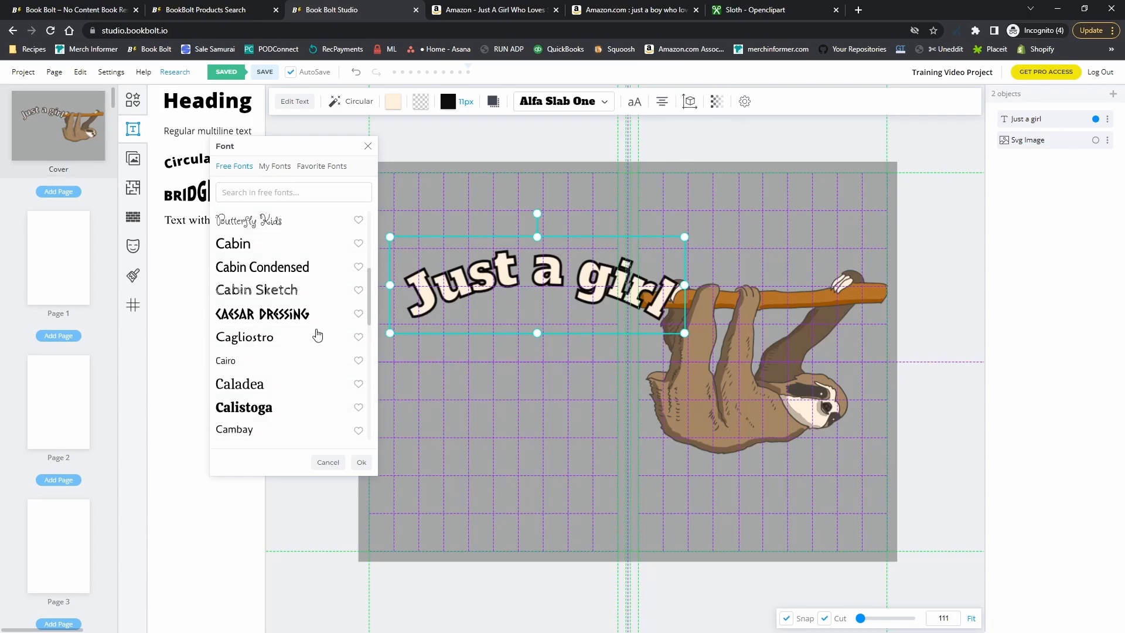
scroll(312, 342, "down", 2)
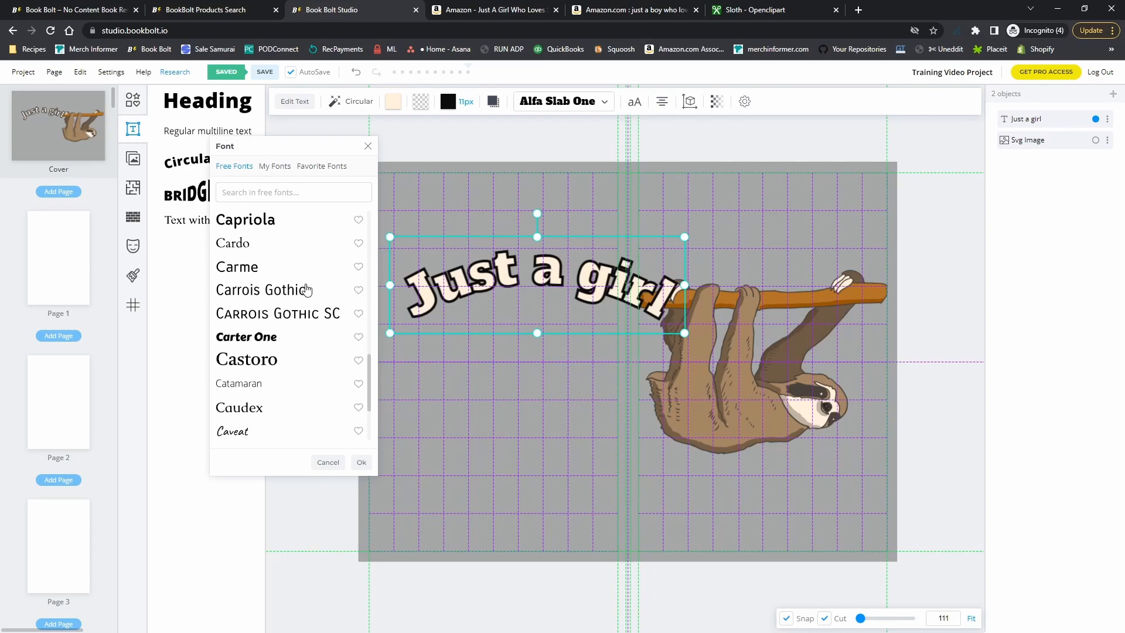
scroll(307, 289, "down", 2)
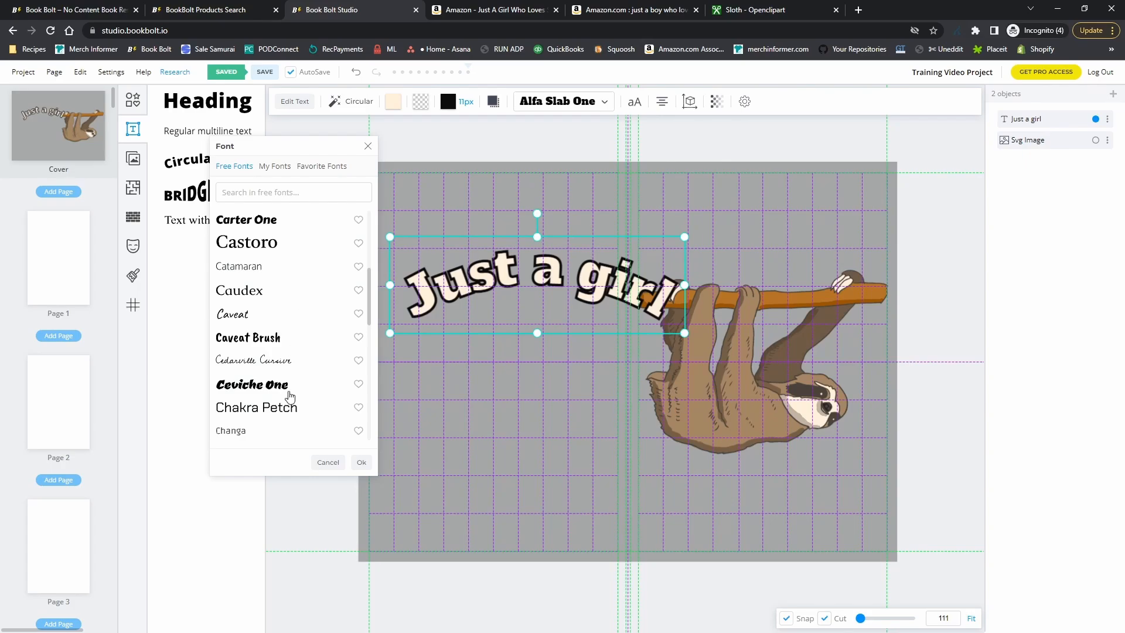
scroll(277, 377, "down", 4)
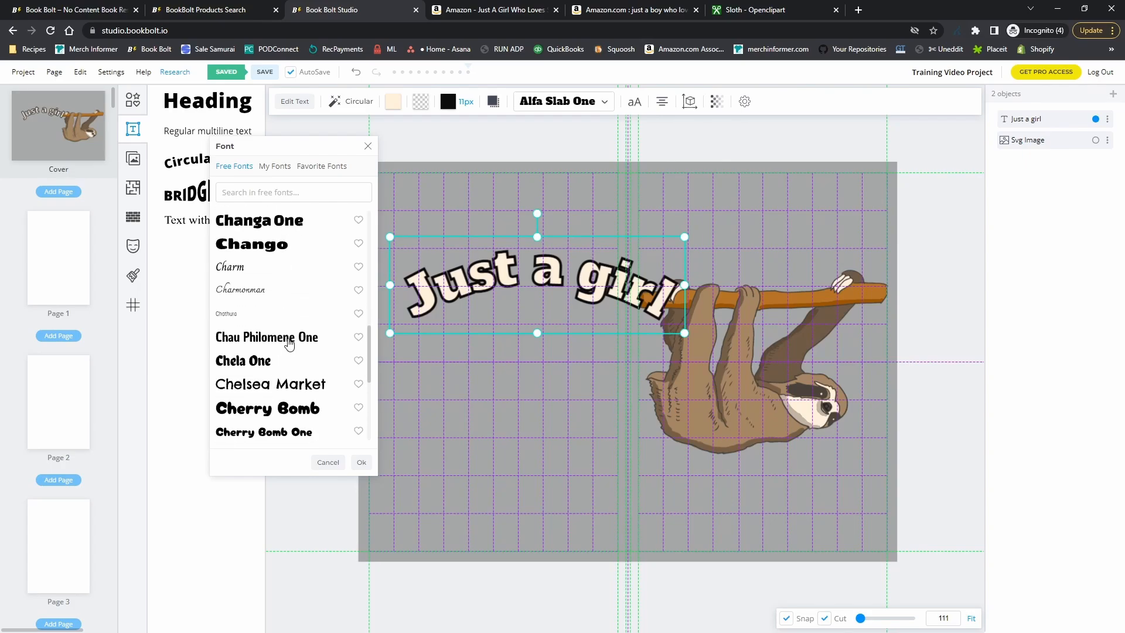
scroll(292, 310, "down", 3)
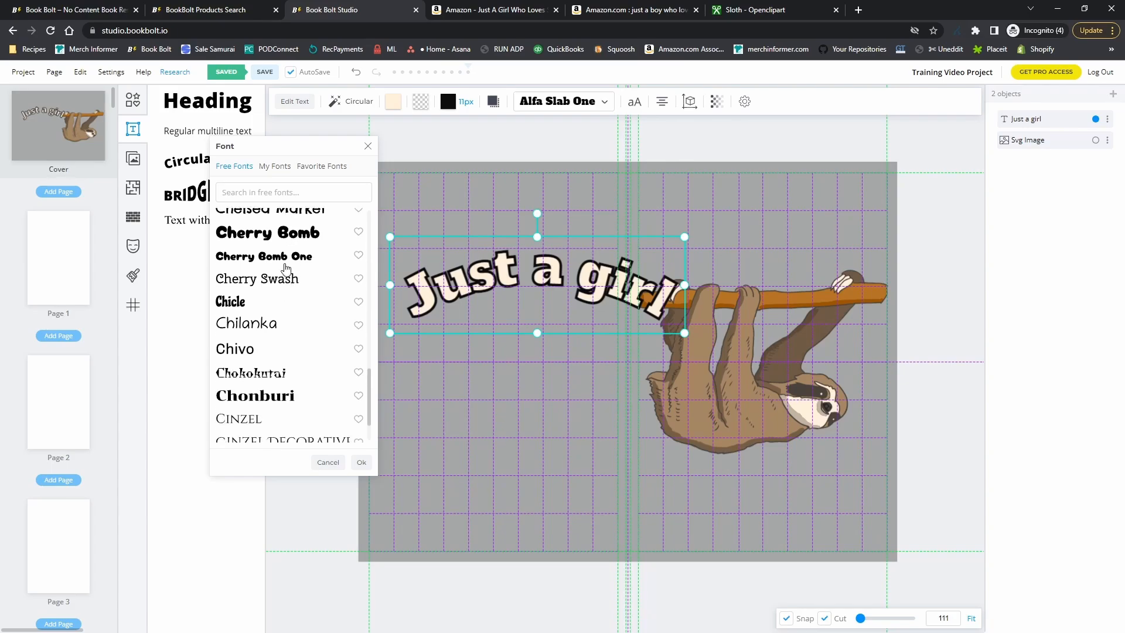
left_click(282, 232)
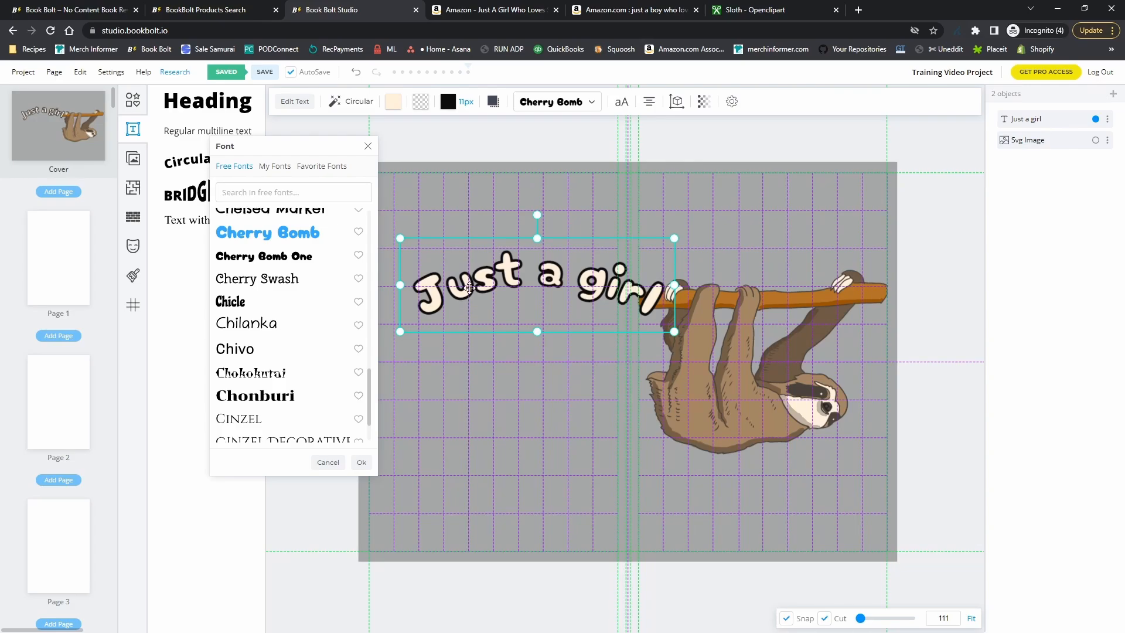
Slightly reduce the font size of the "Just a girl" text
left_click(622, 104)
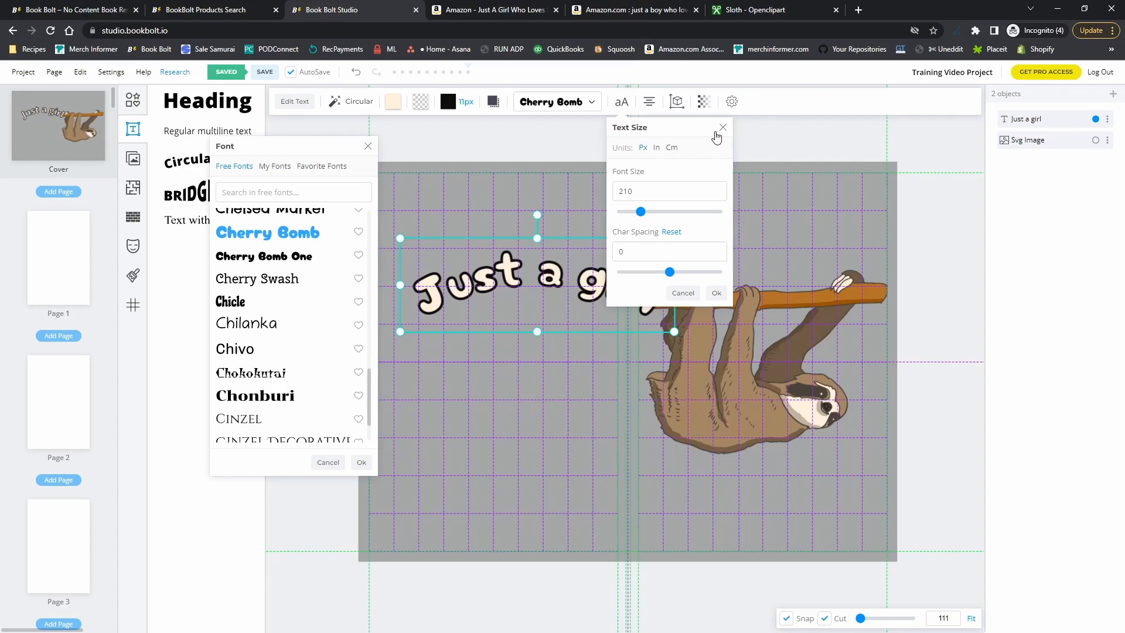
left_click_drag(640, 210, 639, 212)
left_click(715, 293)
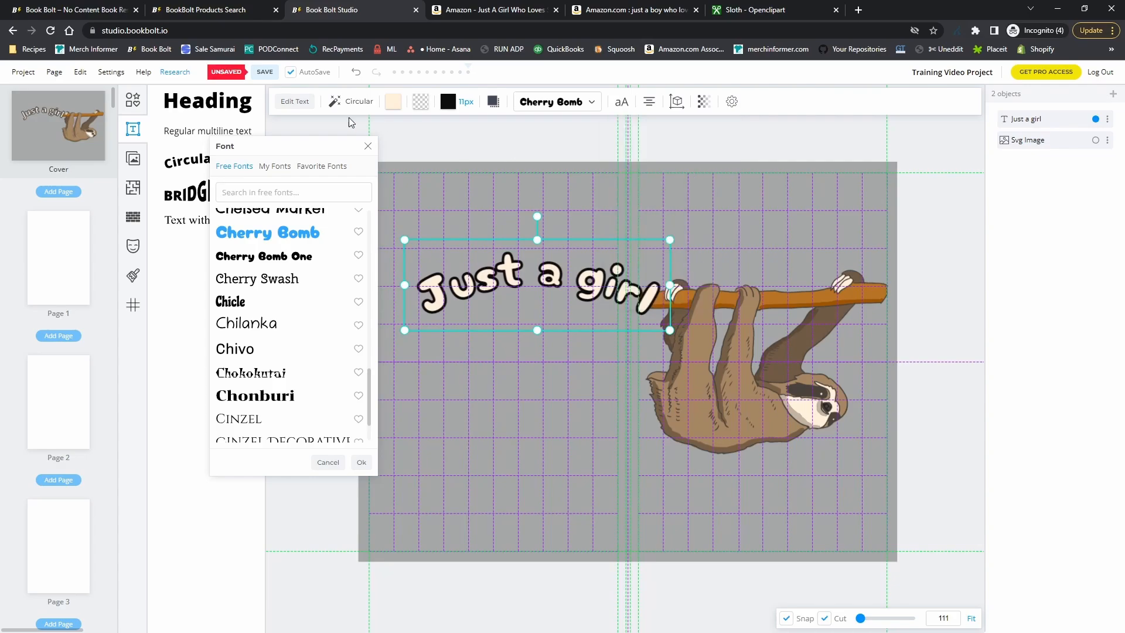
Mark Cherry Bomb as a favorite font and show the favorite fonts
left_click(358, 233)
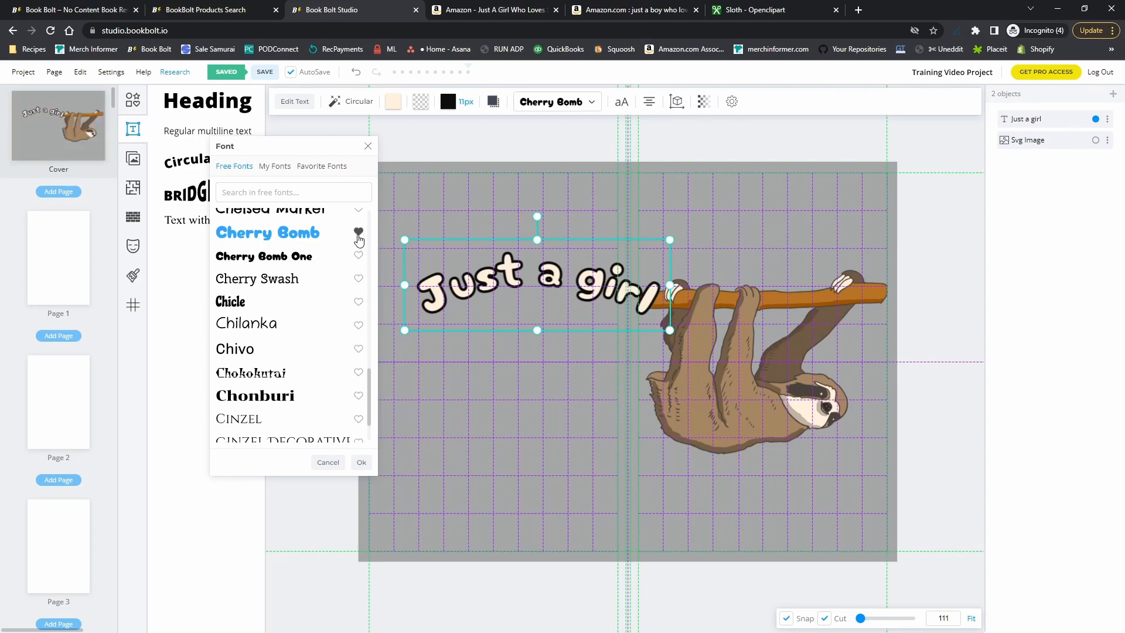
left_click(317, 167)
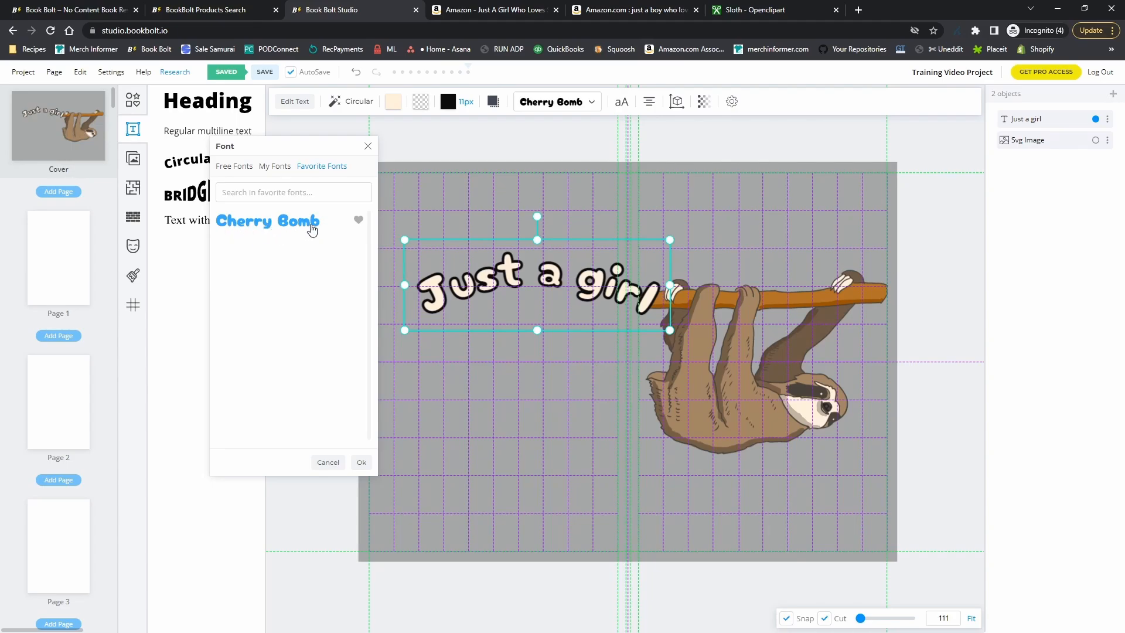
Try the uploaded Brightwall Regular font with a 2 px stroke on the text, and restore Cherry Bomb with an 11 px stroke
left_click(269, 170)
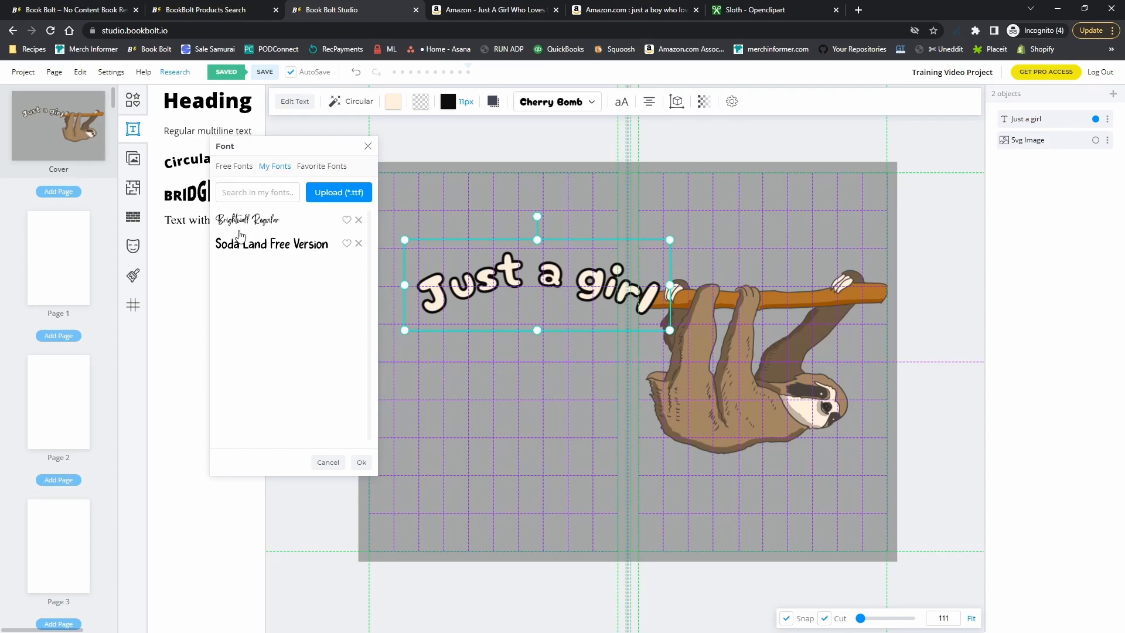
left_click(255, 222)
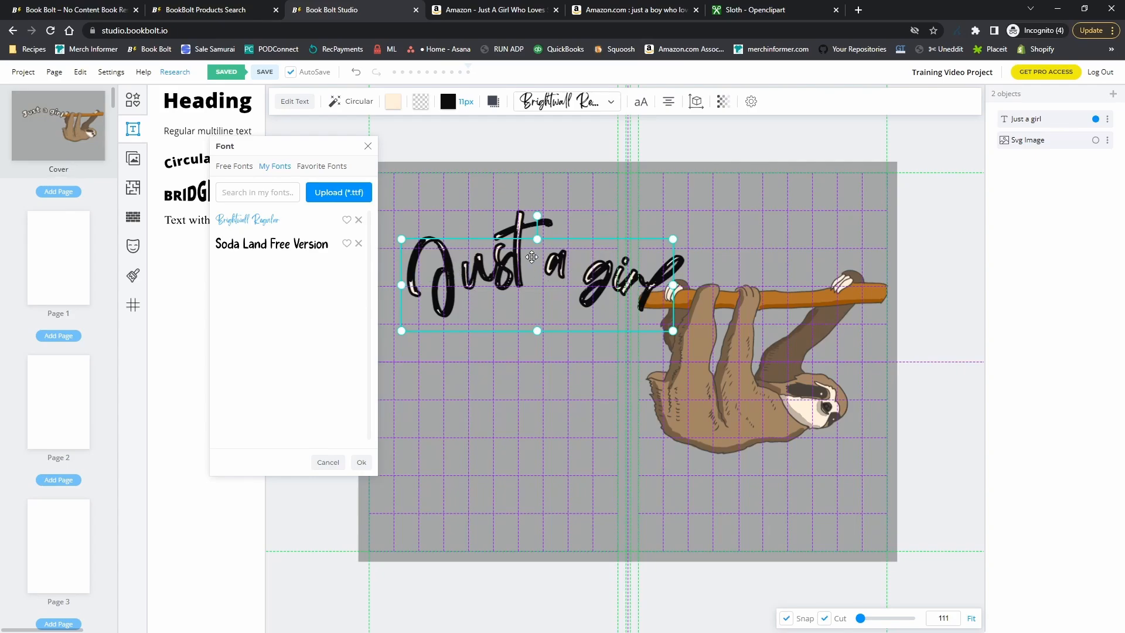
left_click(466, 103)
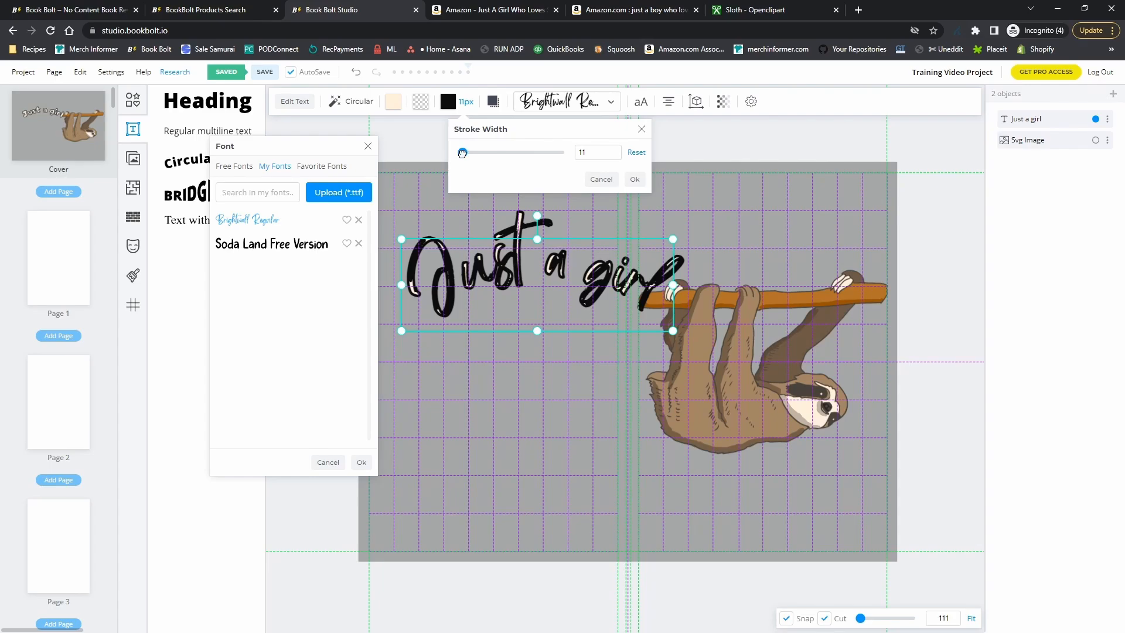
left_click_drag(462, 153, 459, 154)
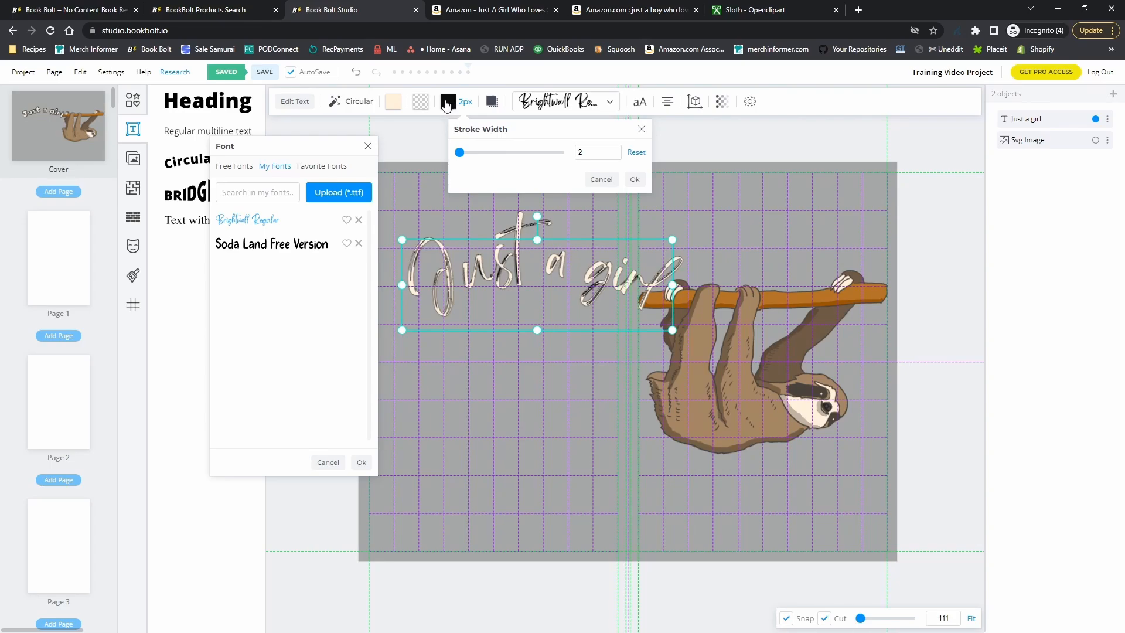
left_click_drag(459, 152, 462, 150)
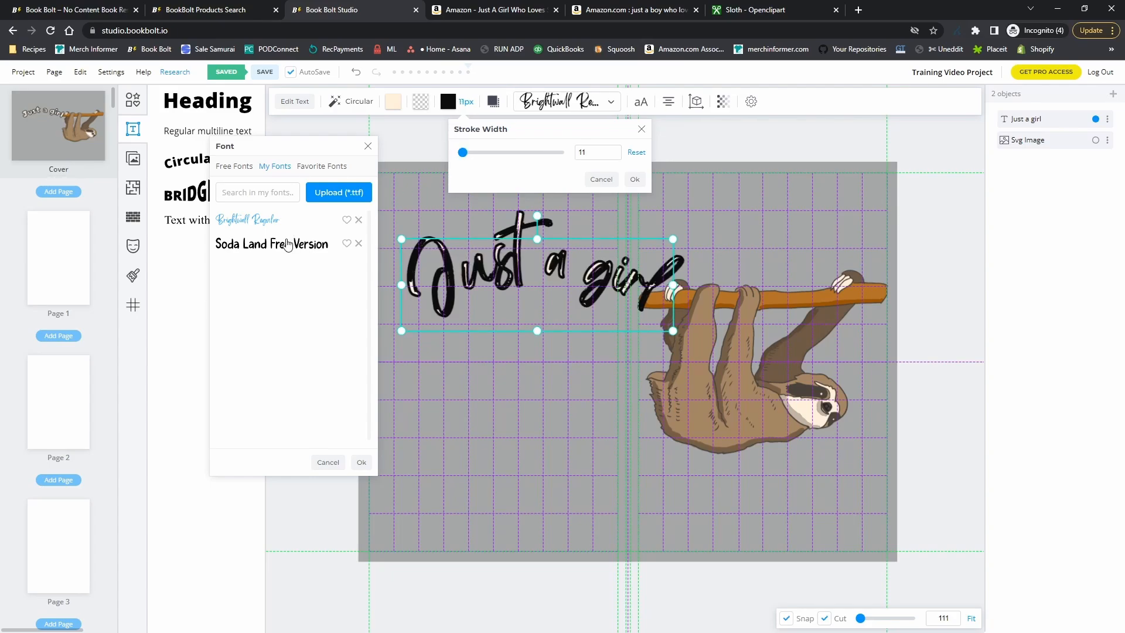
left_click(315, 167)
left_click(284, 222)
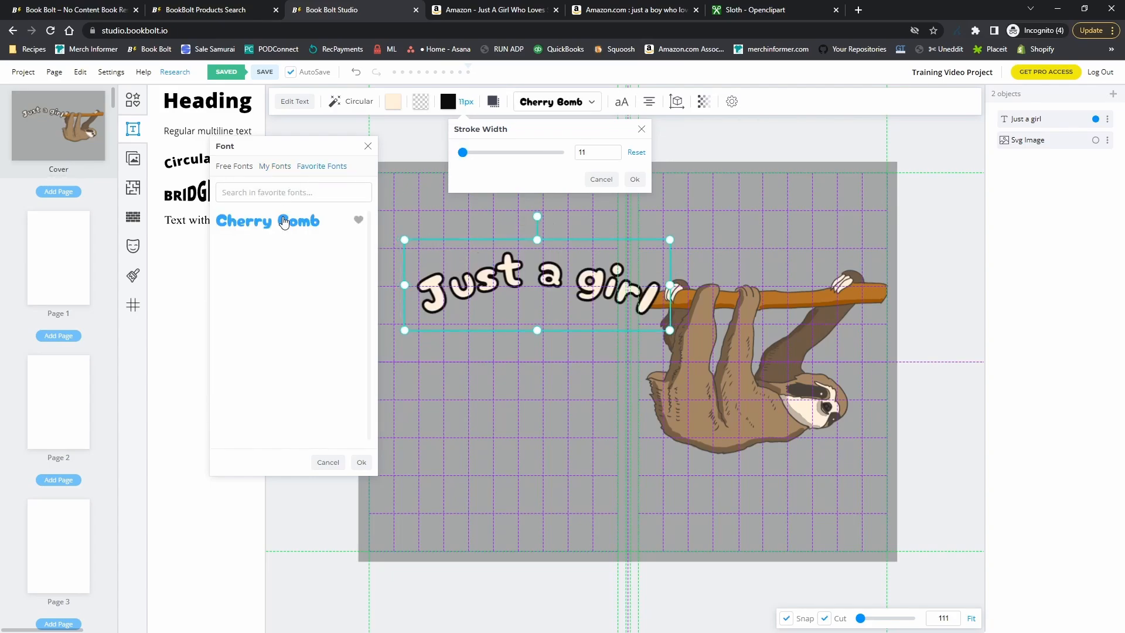
left_click(636, 179)
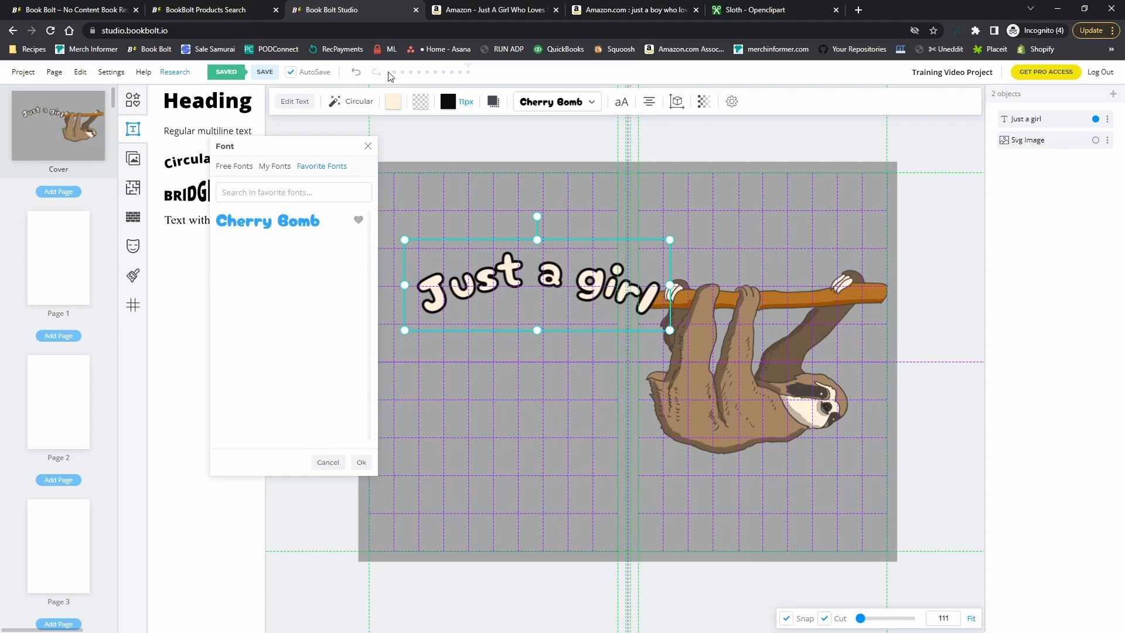
Check the lettering of the sloth notebook listing on Amazon and rewrite the arched text in capitals as "JUST A GIRL"
left_click(479, 11)
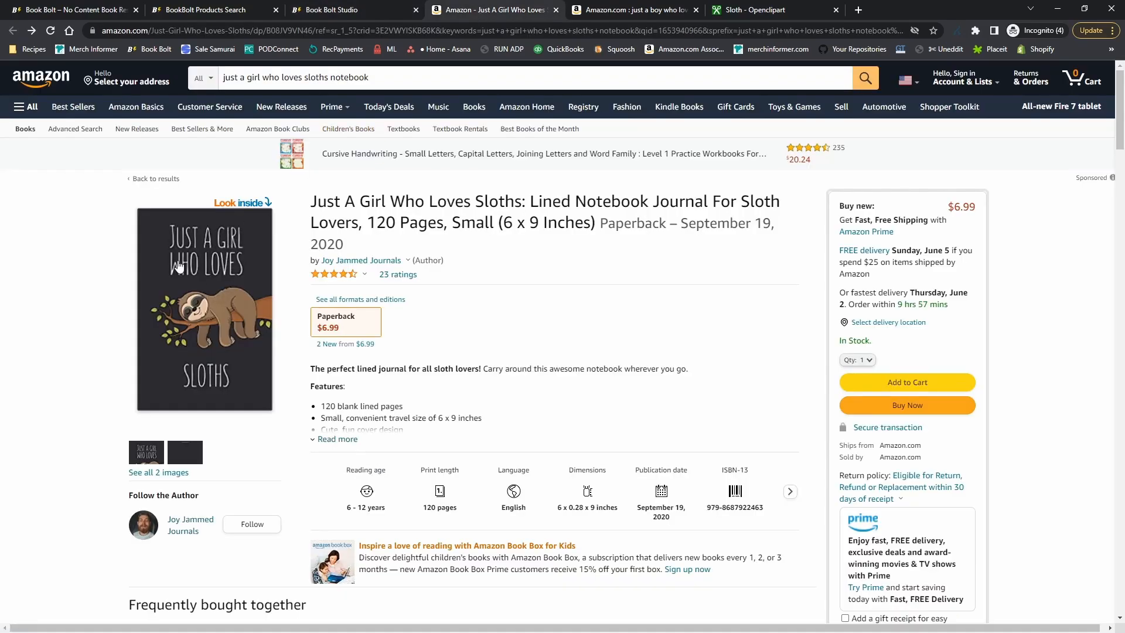
left_click(391, 8)
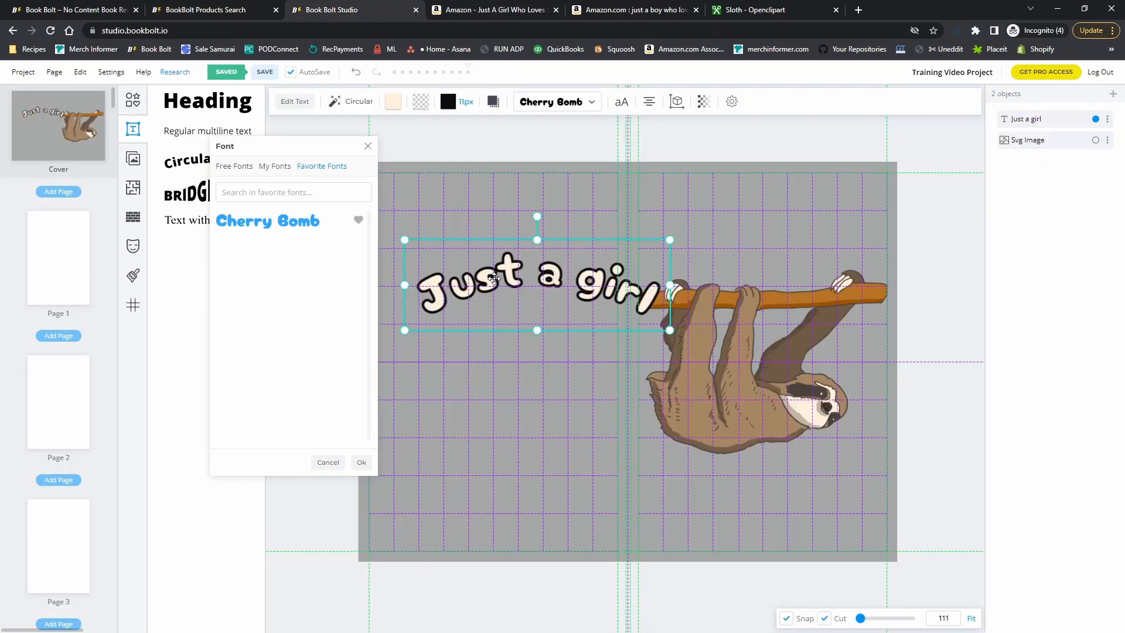
left_click(294, 101)
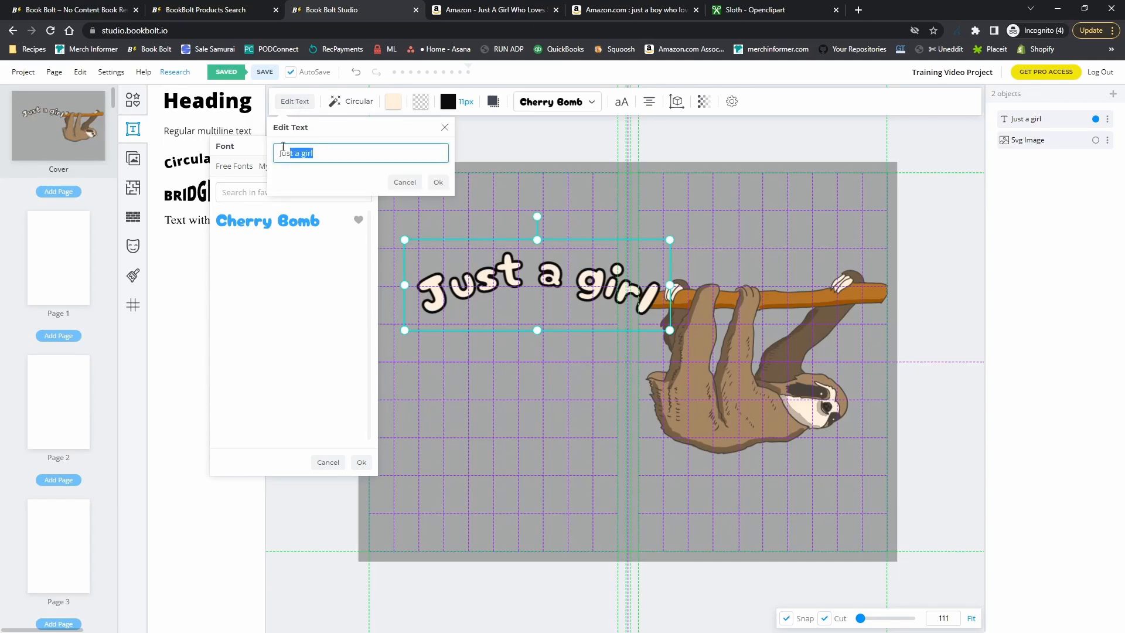
type("JUST A GIRL")
left_click(439, 182)
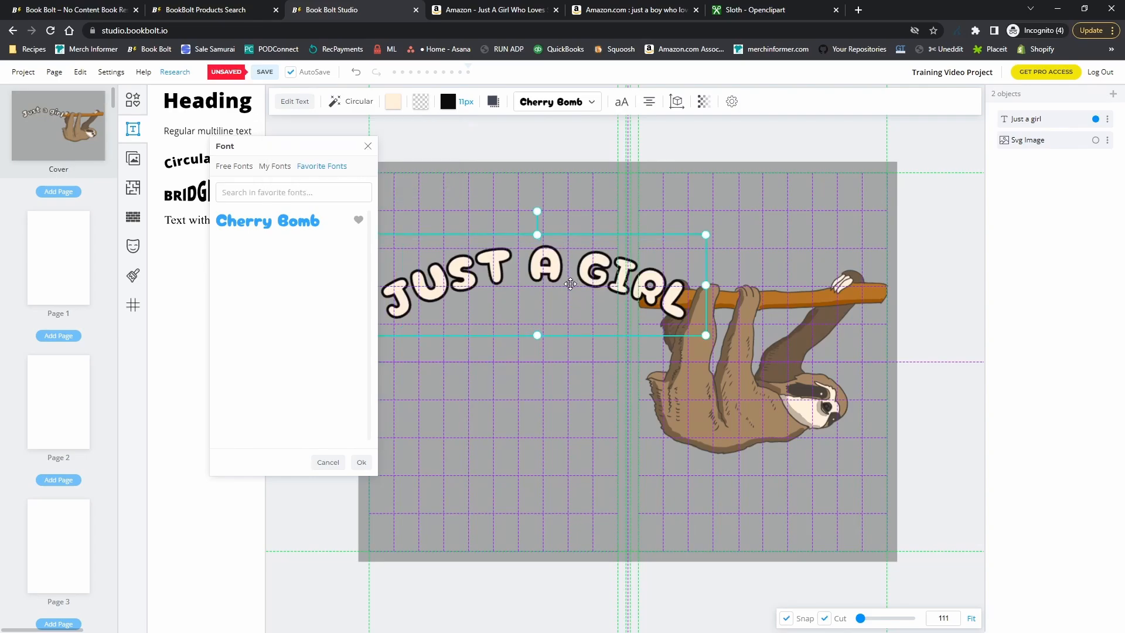
Move "JUST A GIRL" above the sloth on the front cover and scale it down to fit within the cover's guides
left_click_drag(582, 278, 781, 256)
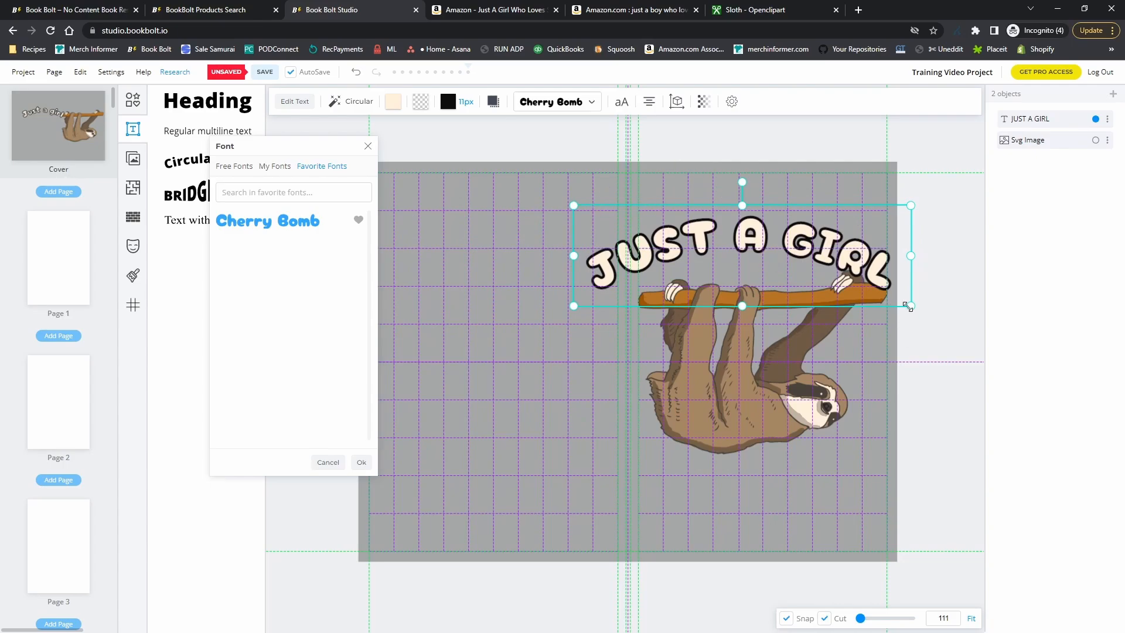
left_click_drag(908, 306, 826, 275)
left_click_drag(731, 244, 788, 230)
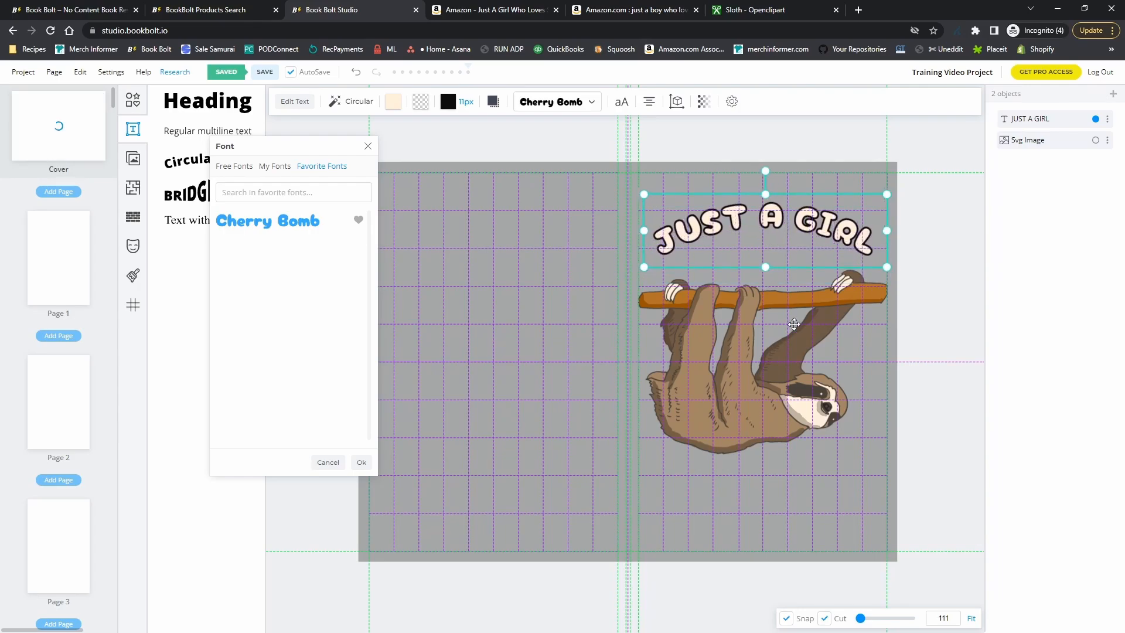
Shrink the sloth image, center it beneath "JUST A GIRL" and lower the text to just above the branch
left_click(792, 325)
left_click_drag(889, 455, 807, 404)
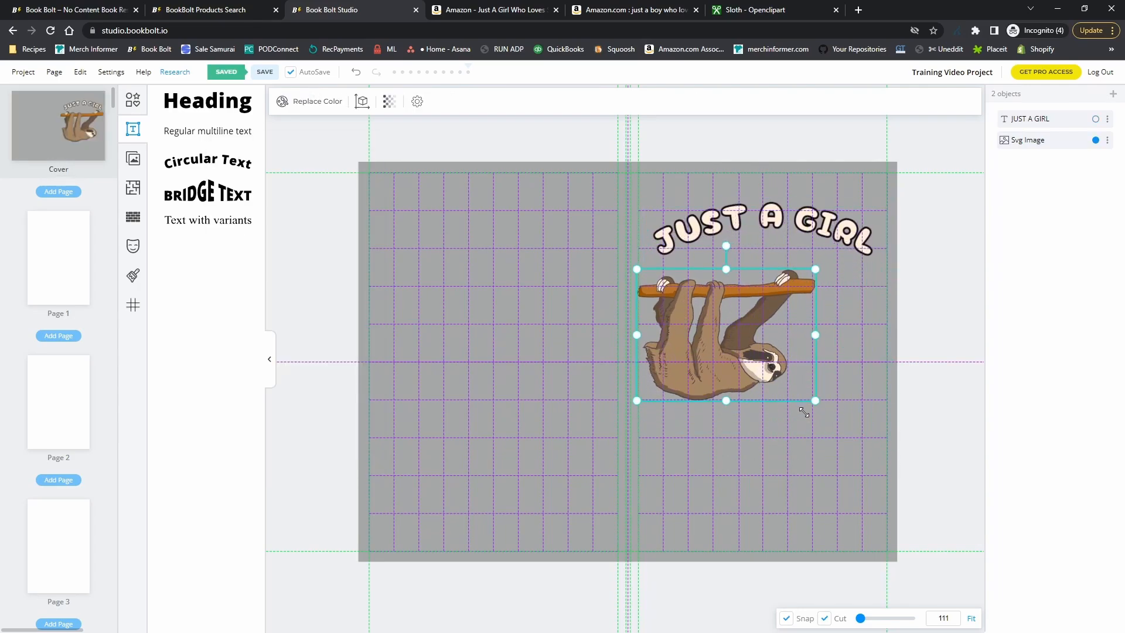
left_click_drag(748, 359, 793, 367)
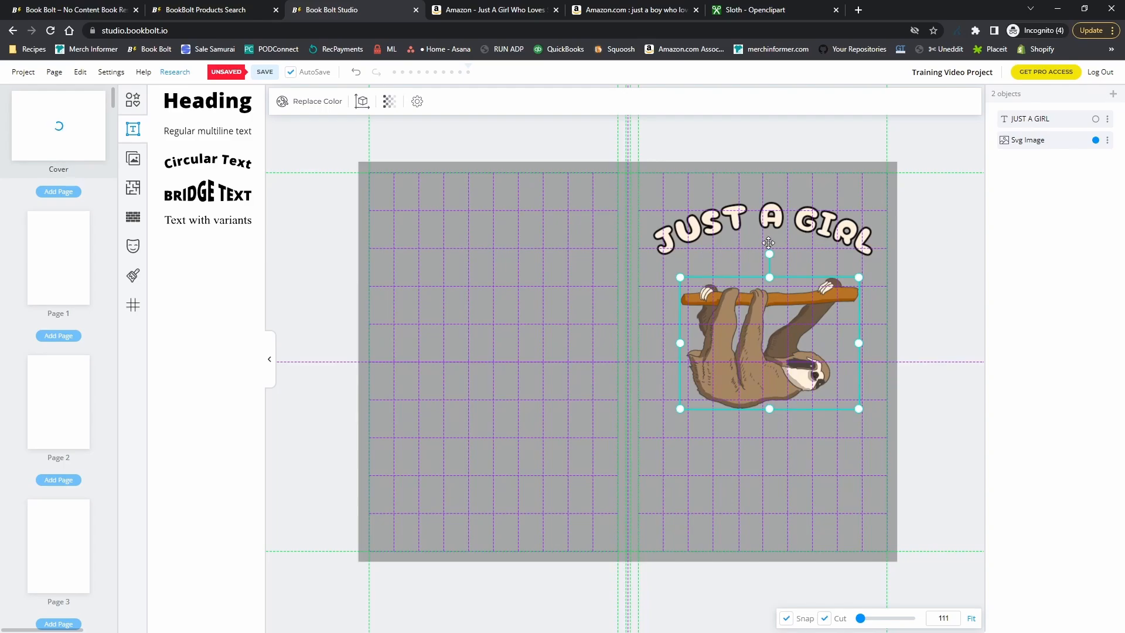
left_click_drag(782, 219, 778, 244)
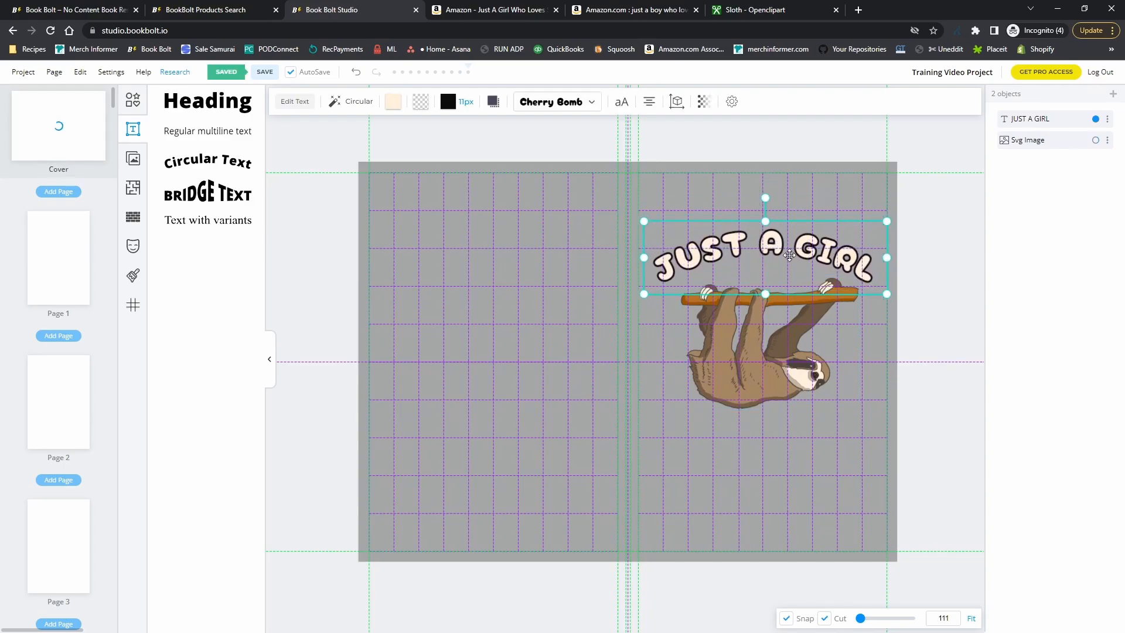
Try a second circular text below the sloth on the front cover, and delete it
left_click(207, 163)
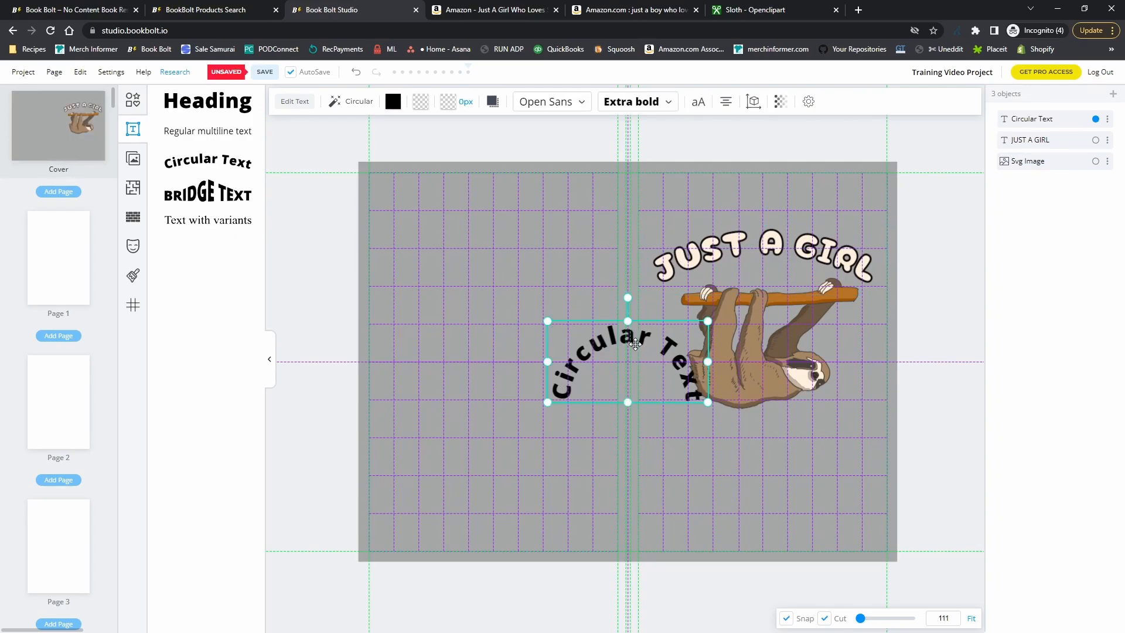
left_click_drag(637, 345, 758, 444)
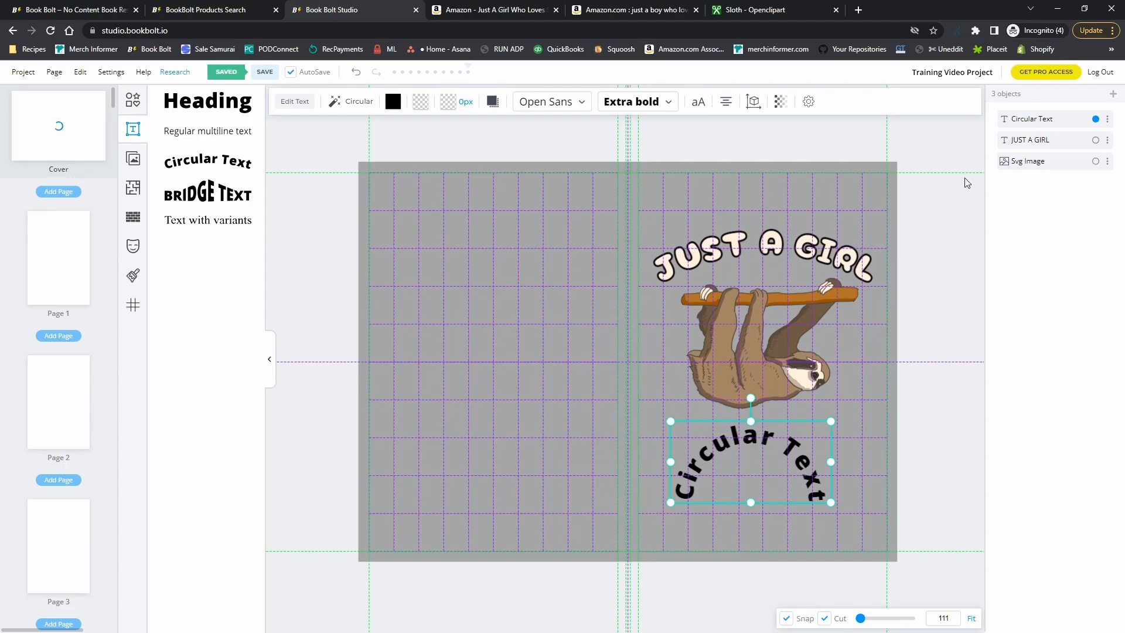
mouse_move(726, 449)
left_mouse_down()
mouse_move(744, 438)
mouse_move(725, 455)
left_mouse_up()
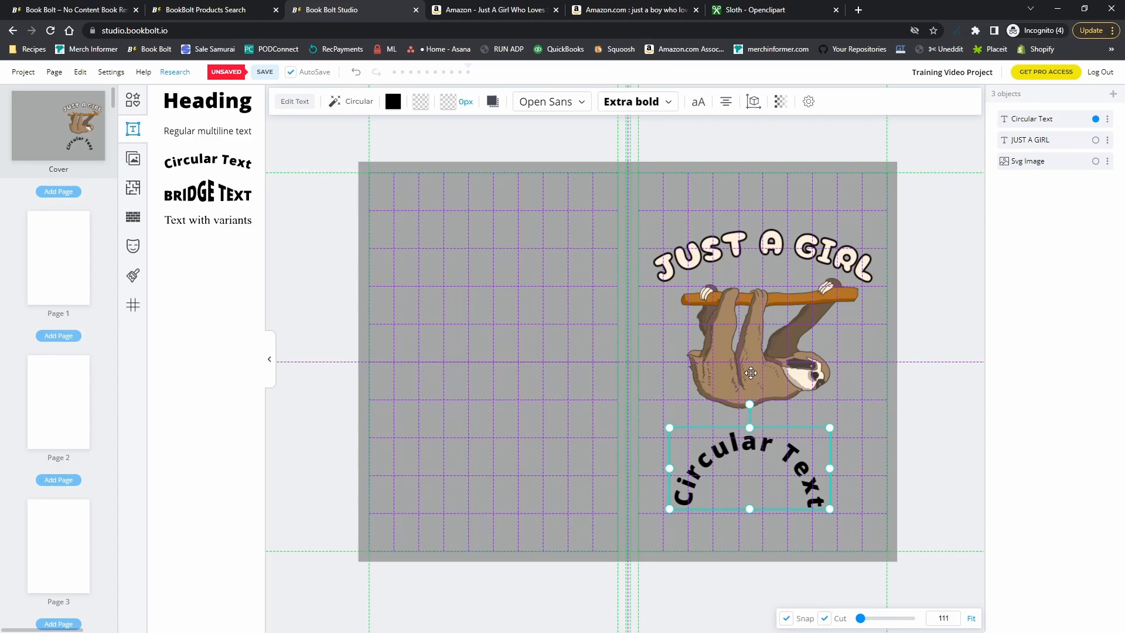
left_click(1107, 120)
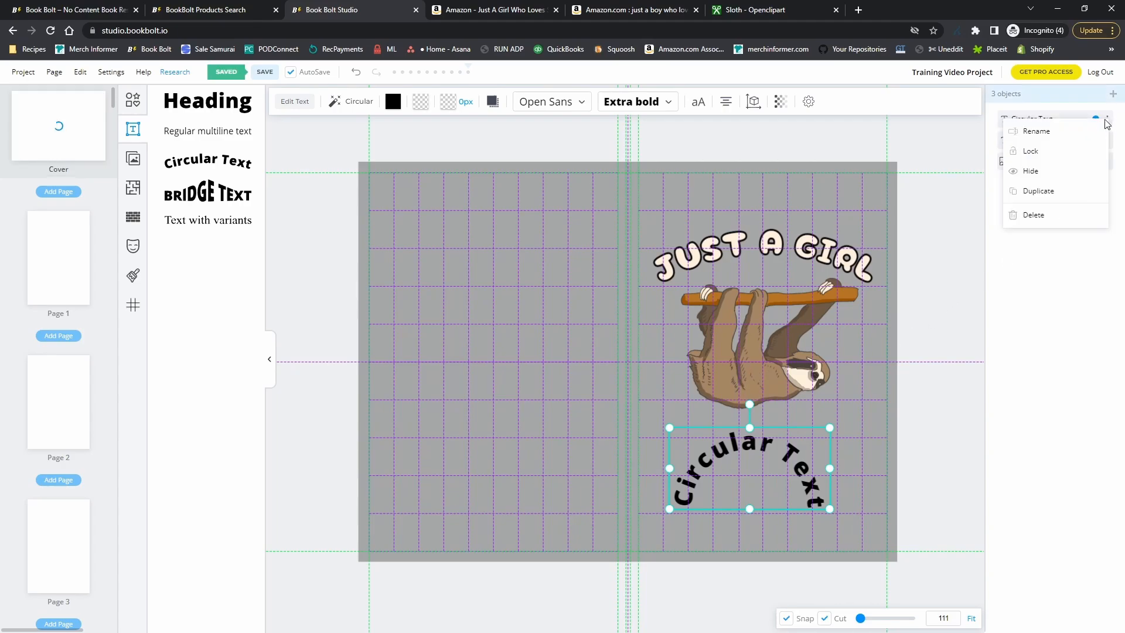
left_click(1032, 214)
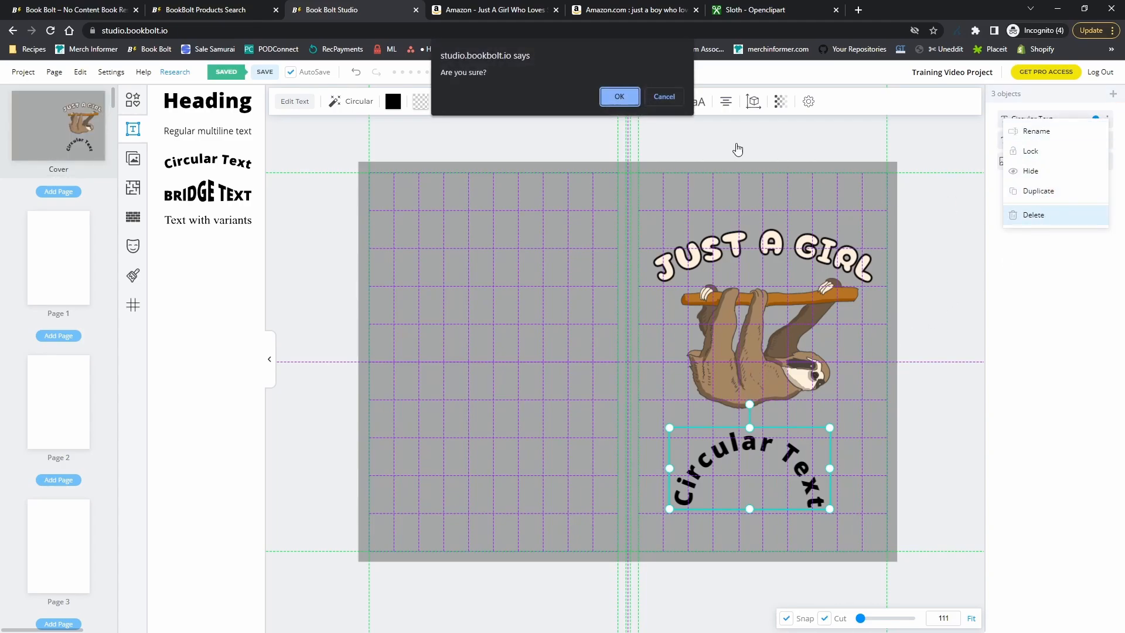
left_click(619, 96)
Add a heading below the sloth on the front cover with the text "Who Loves"
left_click(202, 102)
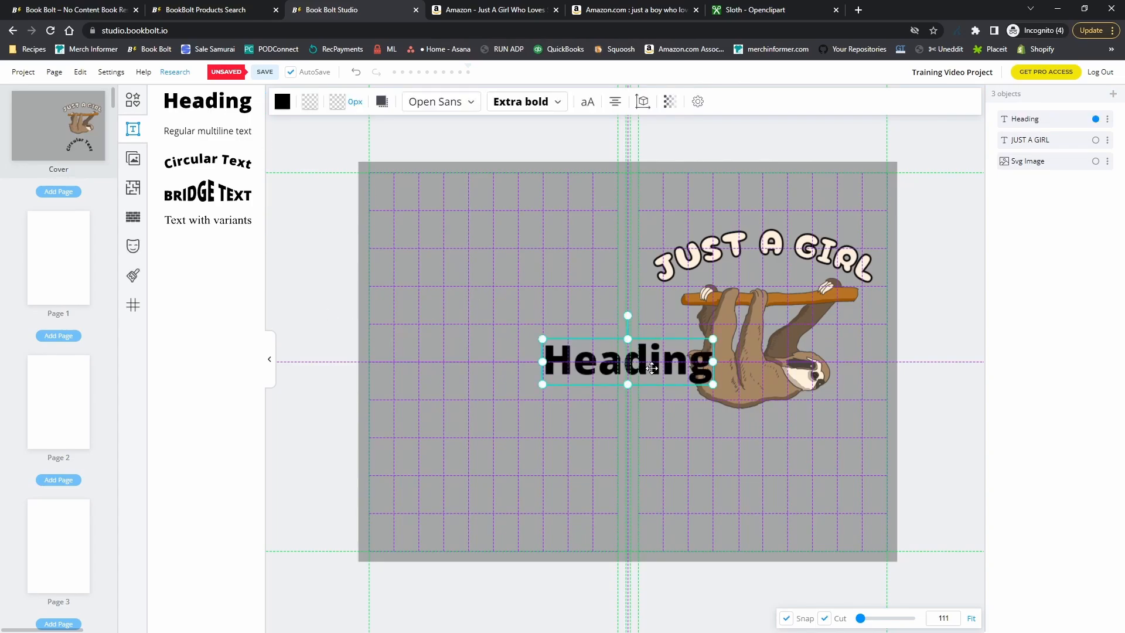
left_click_drag(652, 367, 779, 450)
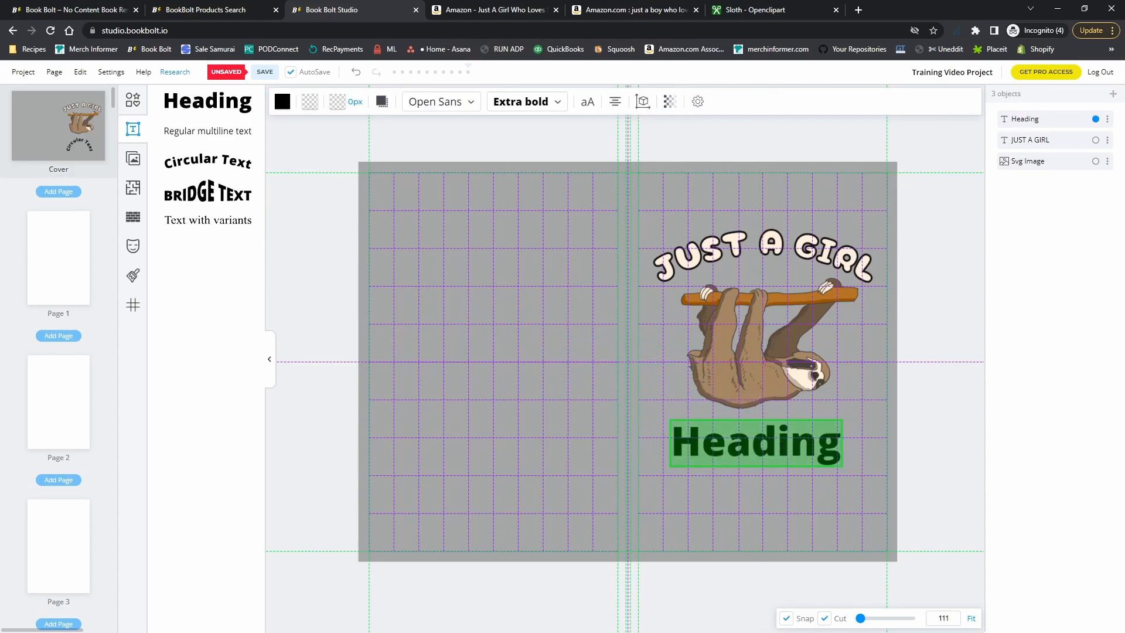
type("Who Loves")
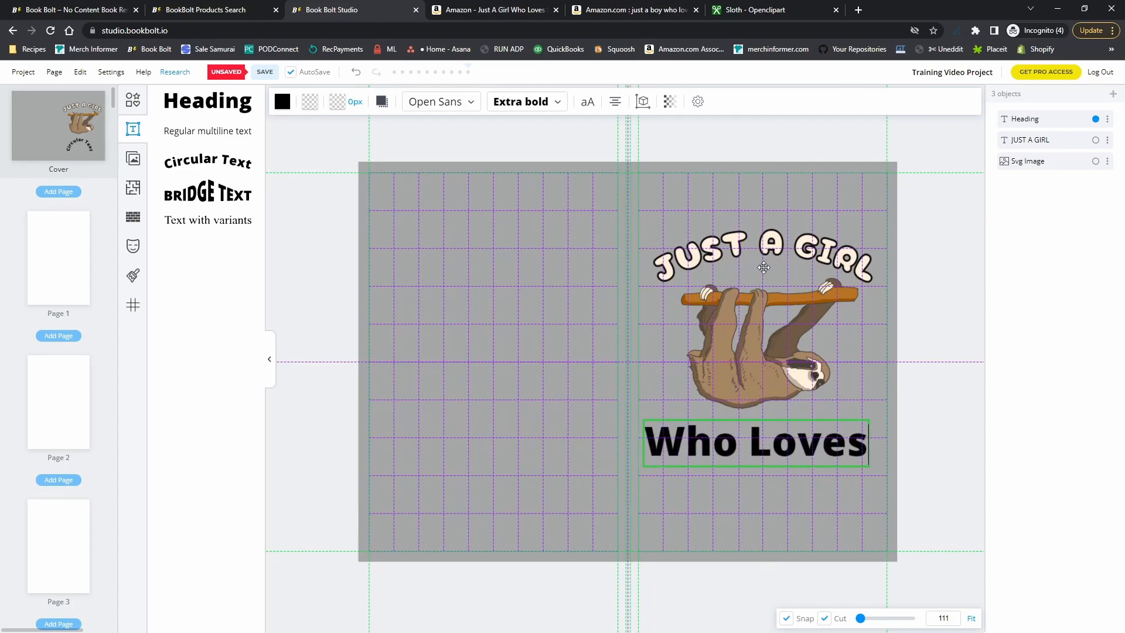
Replace the heading's text below the sloth with "SLOTHS"
left_click_drag(867, 443, 658, 443)
type("SLOTHS")
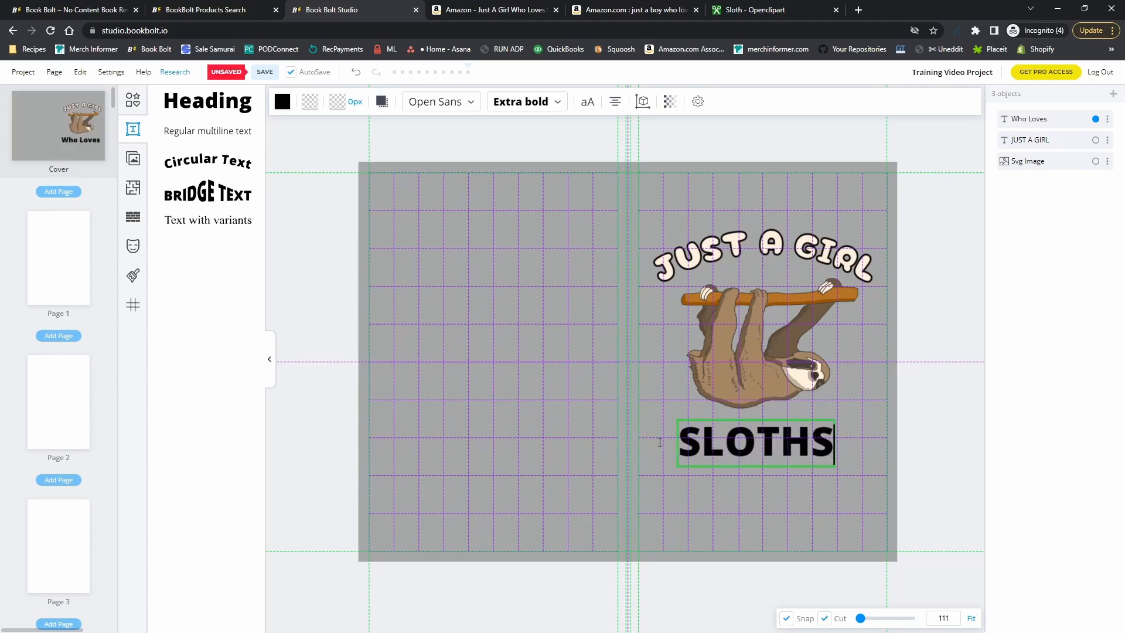
left_click(759, 496)
Set the "SLOTHS" heading in Cherry Bomb from the favorite fonts
left_click(757, 436)
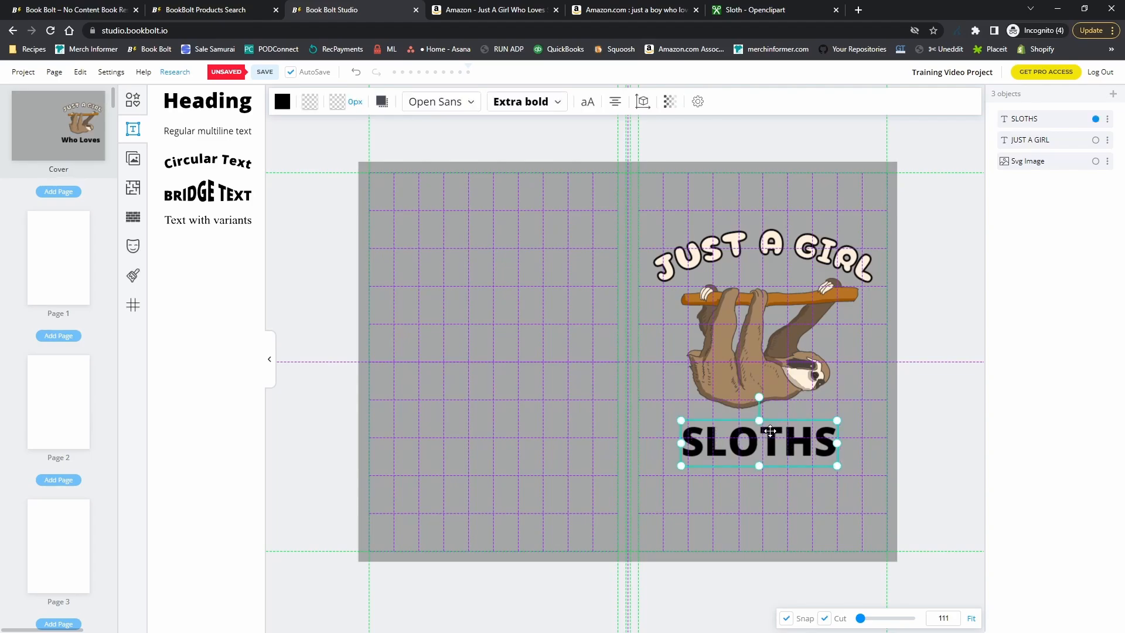
left_click(468, 105)
left_click(467, 145)
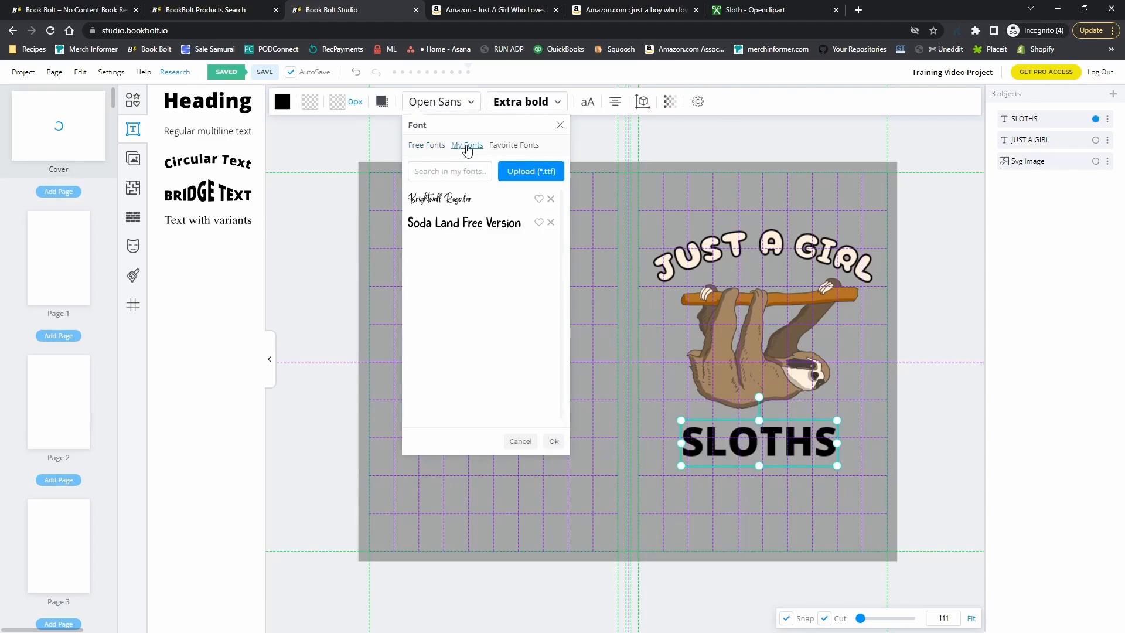
left_click(514, 145)
left_click(460, 201)
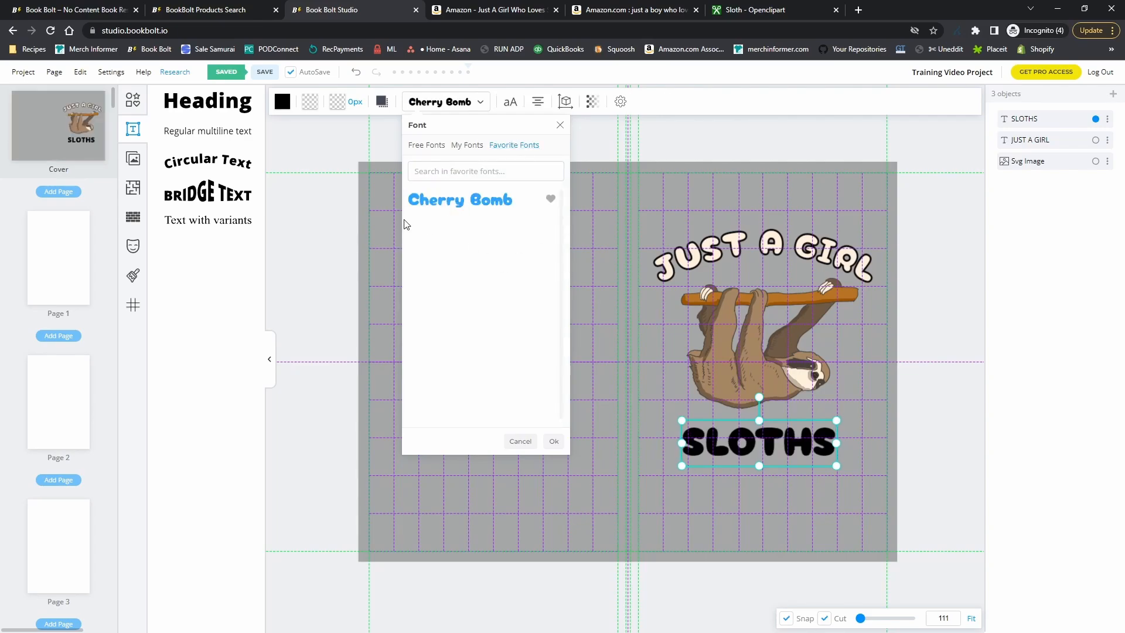
Try the cream swatch as the background color of the "SLOTHS" heading, and make the background transparent again
left_click(311, 102)
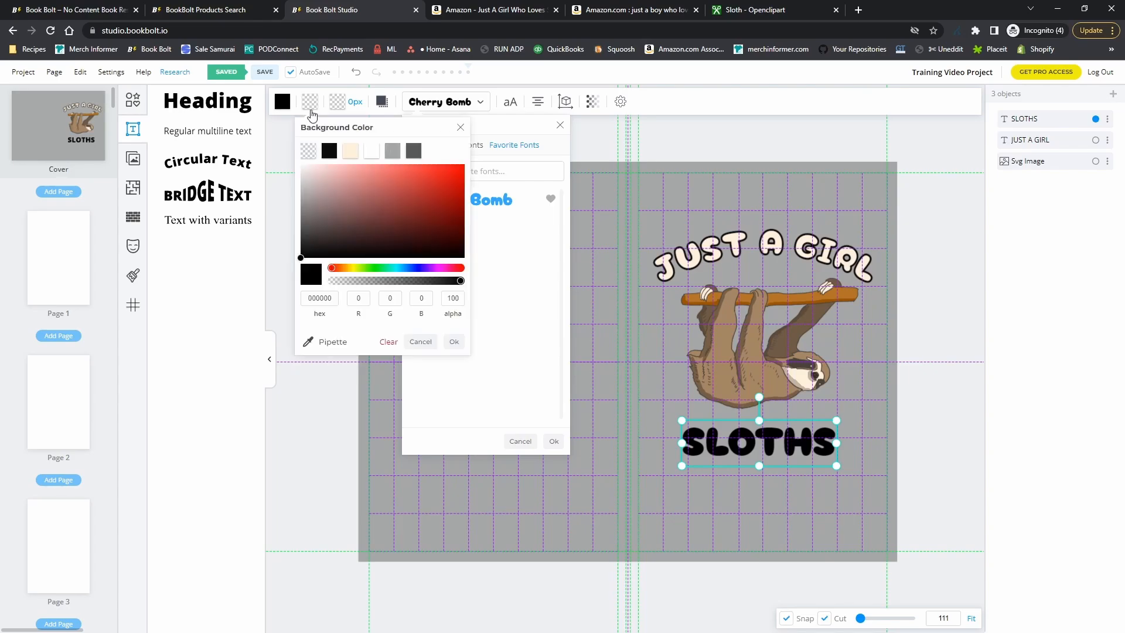
left_click(353, 154)
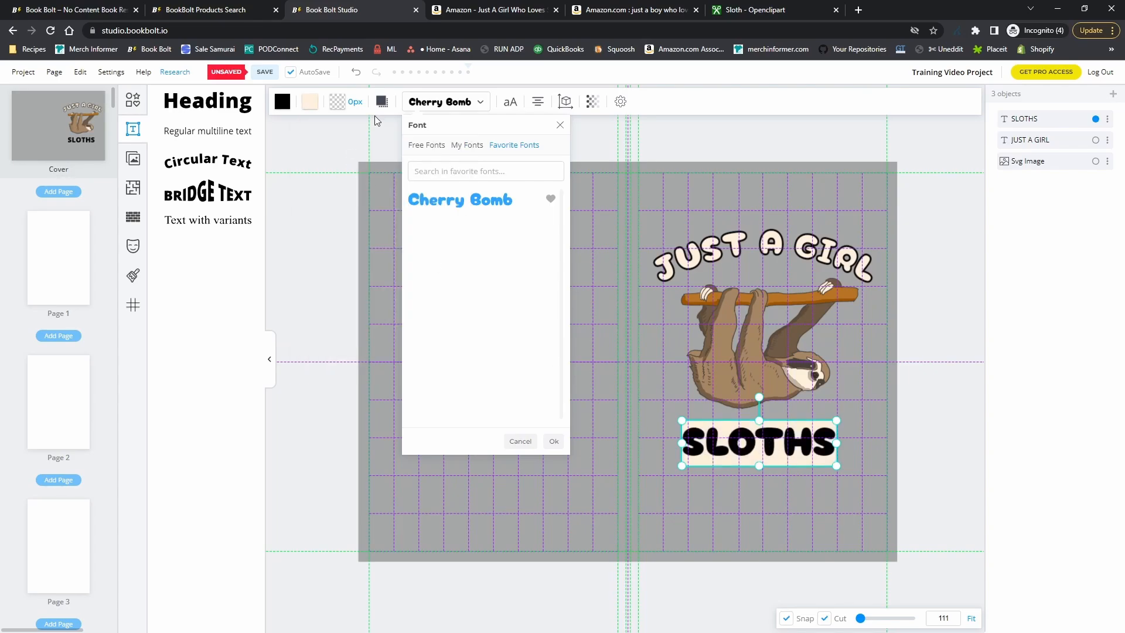
left_click(312, 102)
left_click(312, 155)
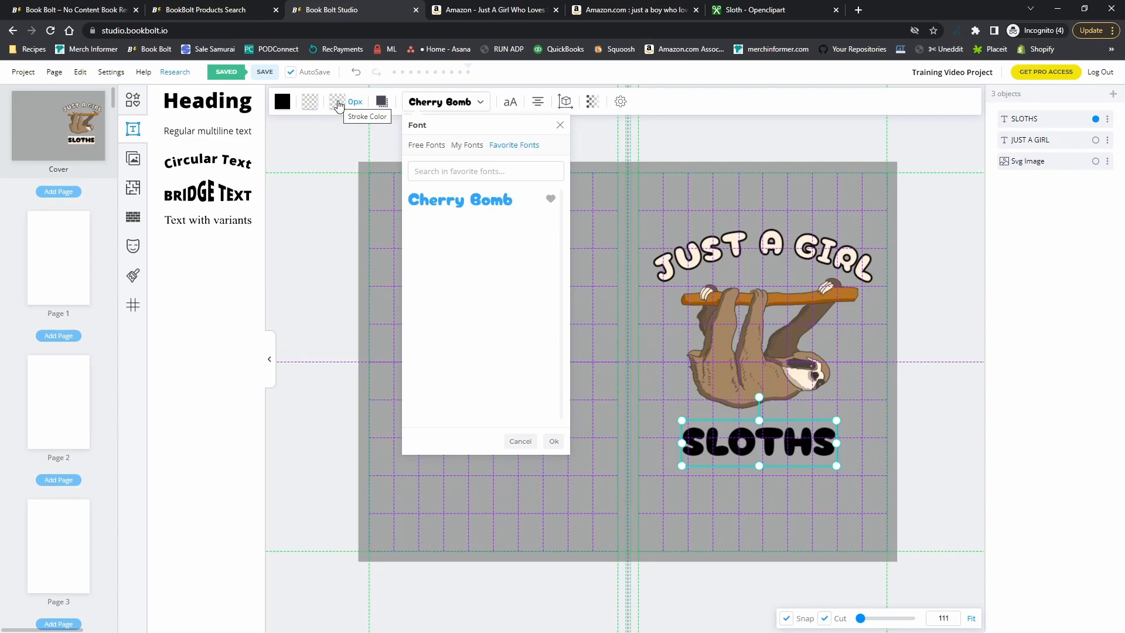
Set the "SLOTHS" heading's text color to the cream swatch and give it a black stroke 10 px wide
left_click(282, 102)
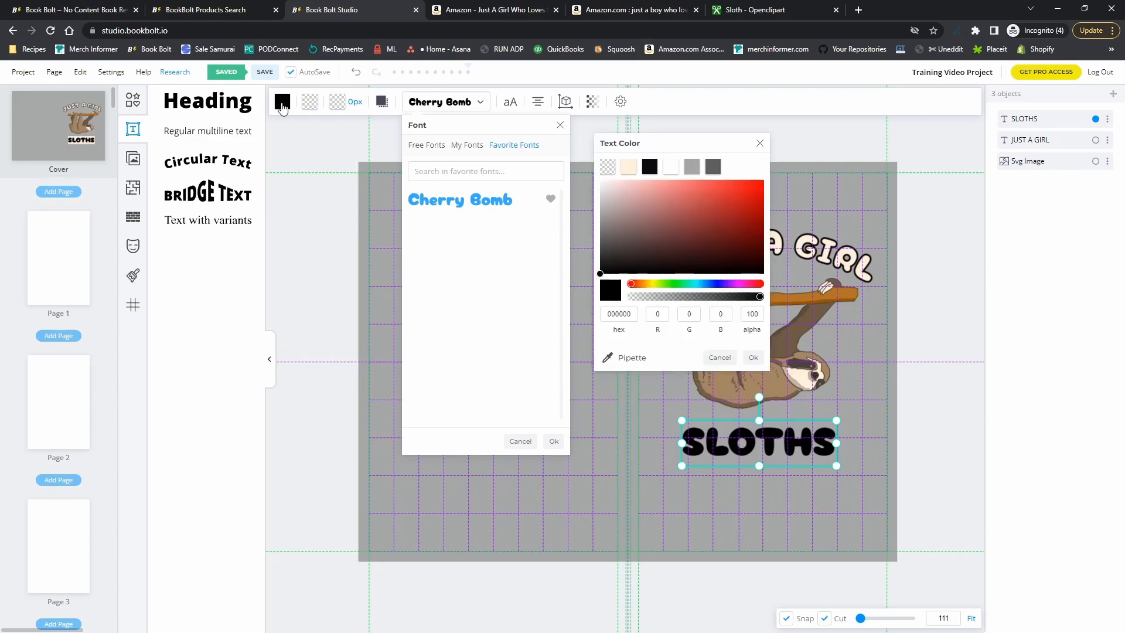
left_click(629, 167)
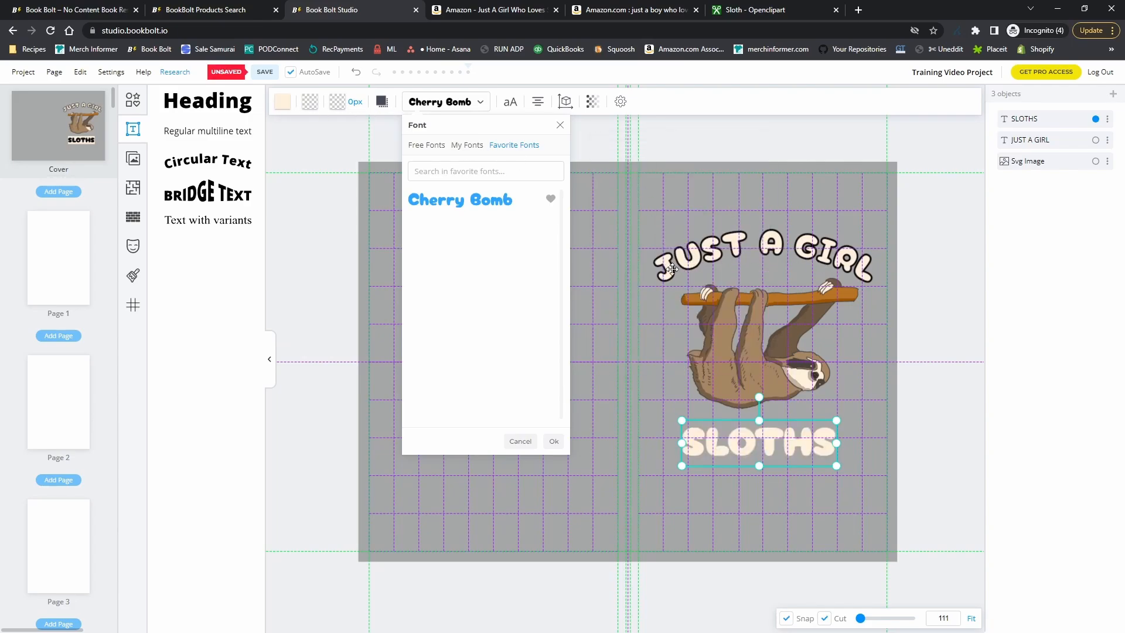
left_click(338, 106)
left_click(610, 342)
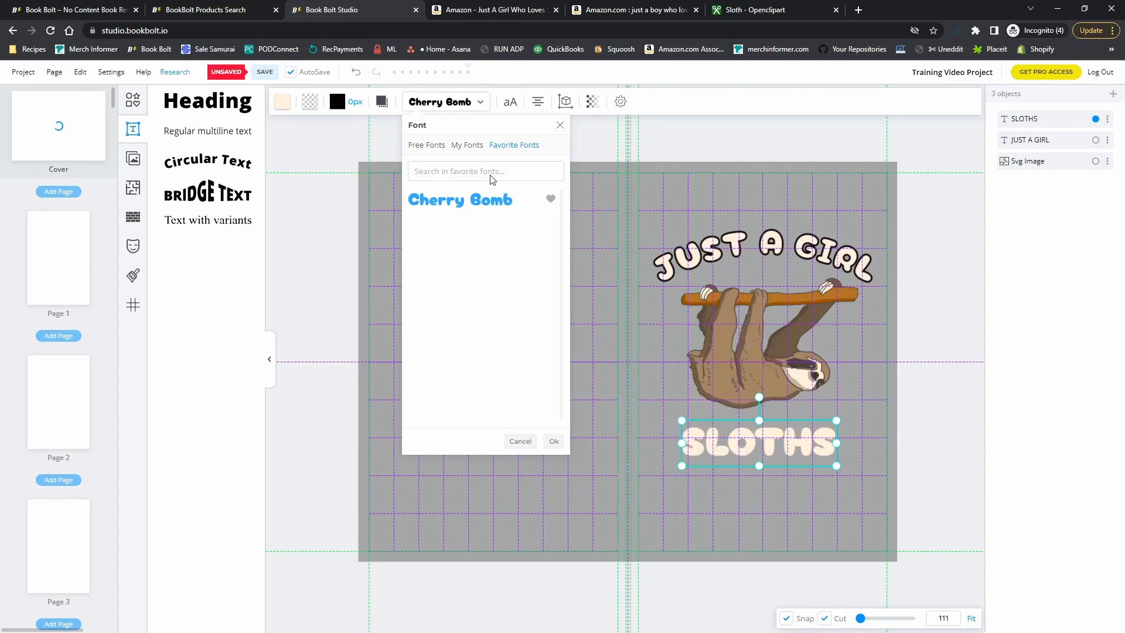
left_click(355, 101)
left_click(494, 155)
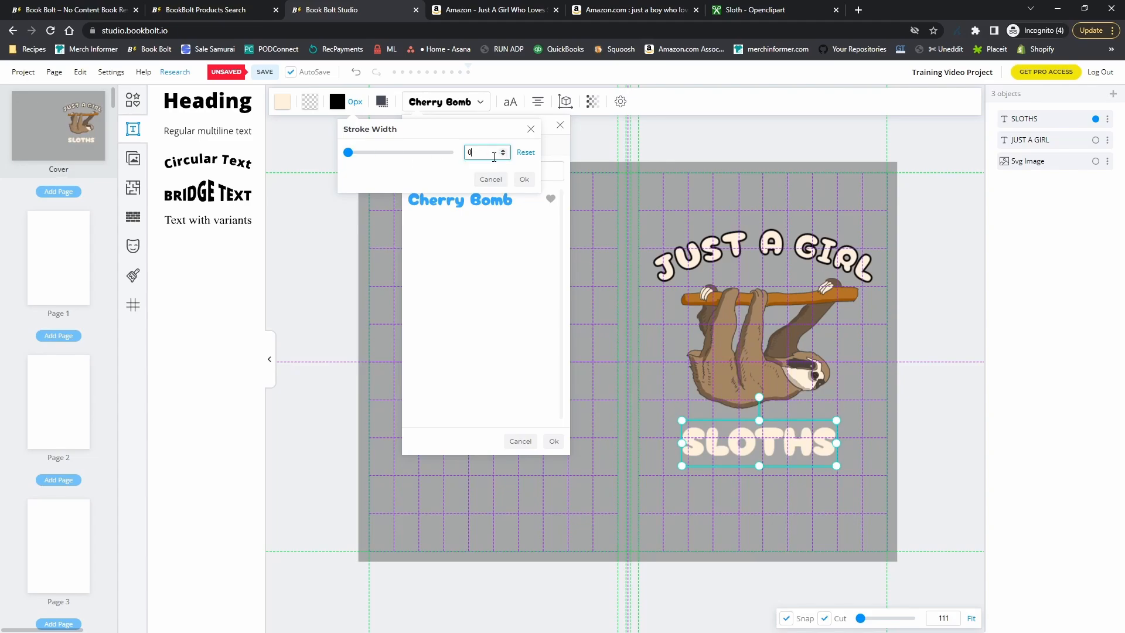
type("10")
left_click(523, 178)
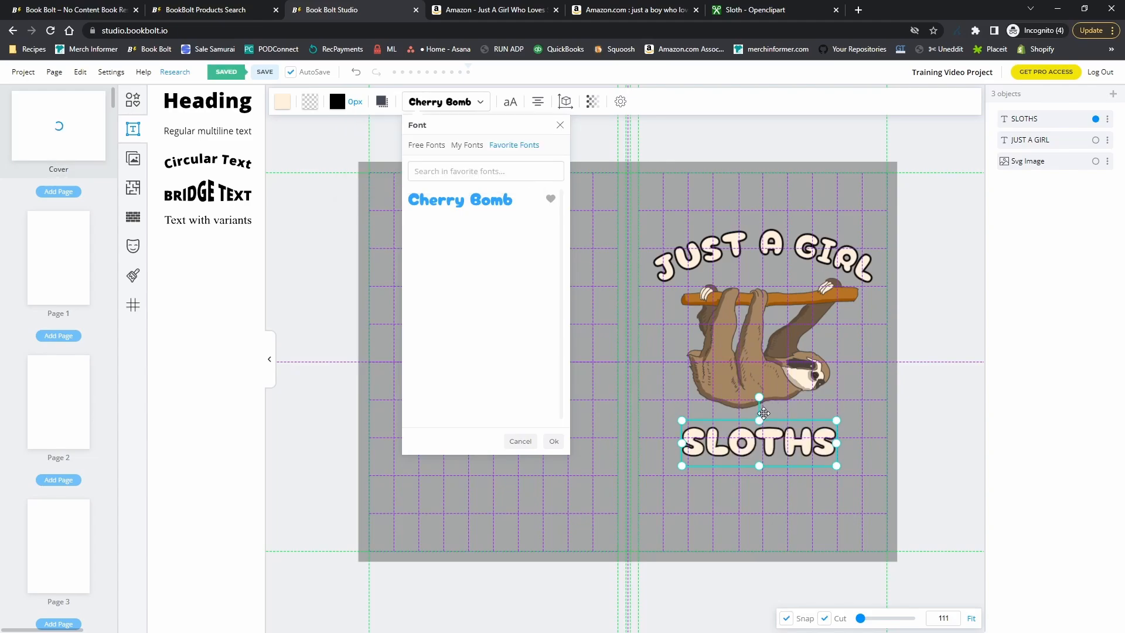
Move the "SLOTHS" heading slightly lower beneath the sloth and raise the arched "JUST A GIRL" text to leave room above the branch
left_click_drag(769, 436, 774, 468)
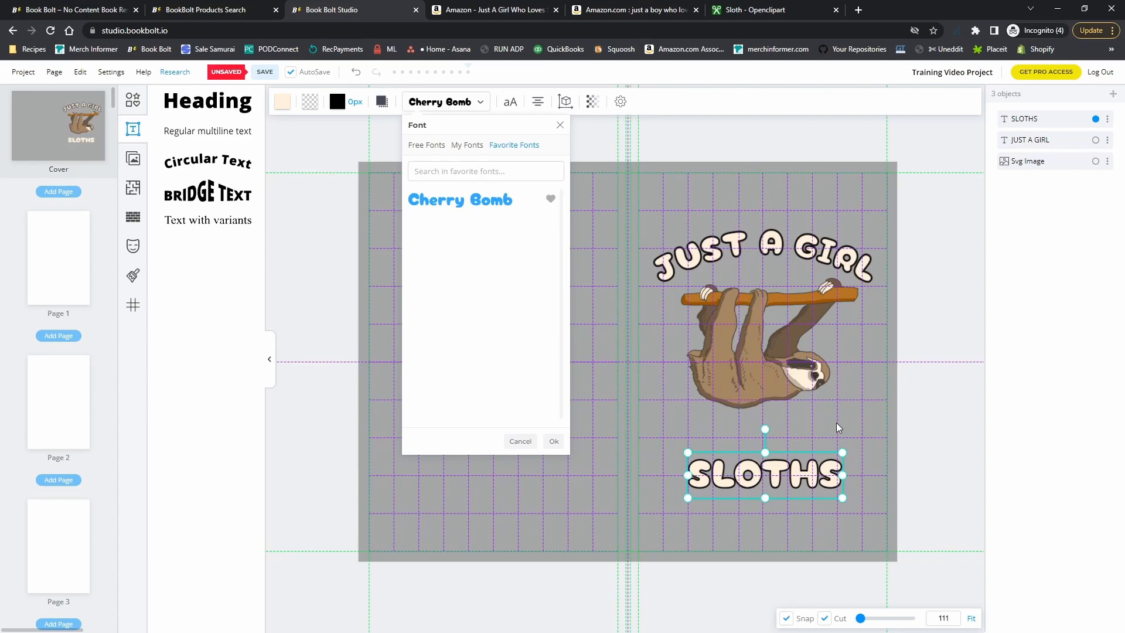
left_click_drag(775, 464, 780, 442)
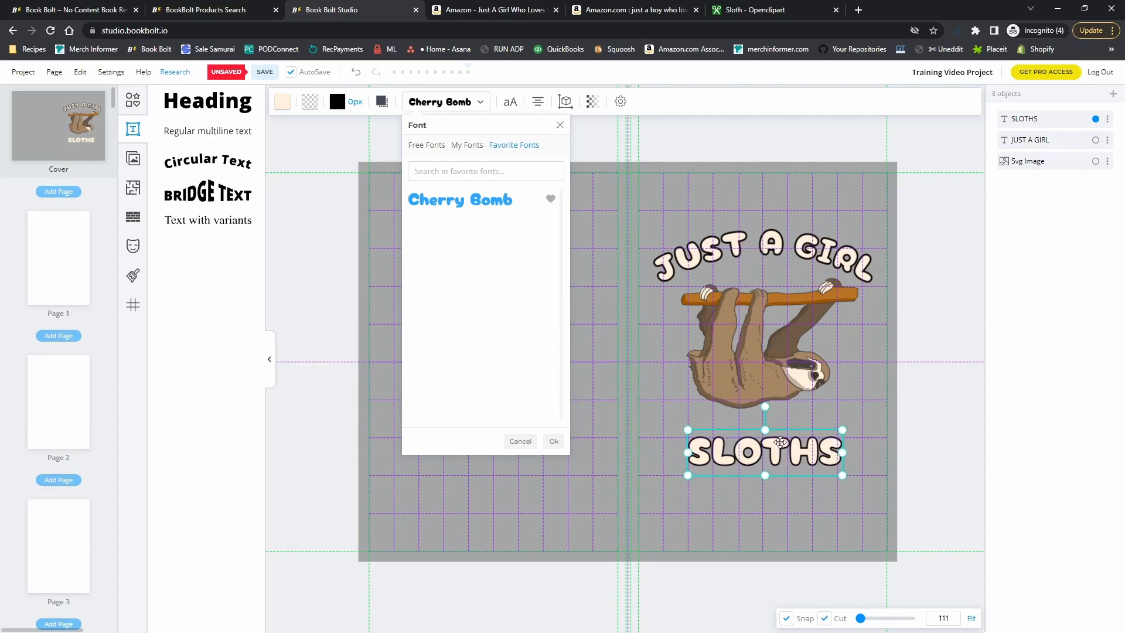
left_click_drag(764, 248, 770, 219)
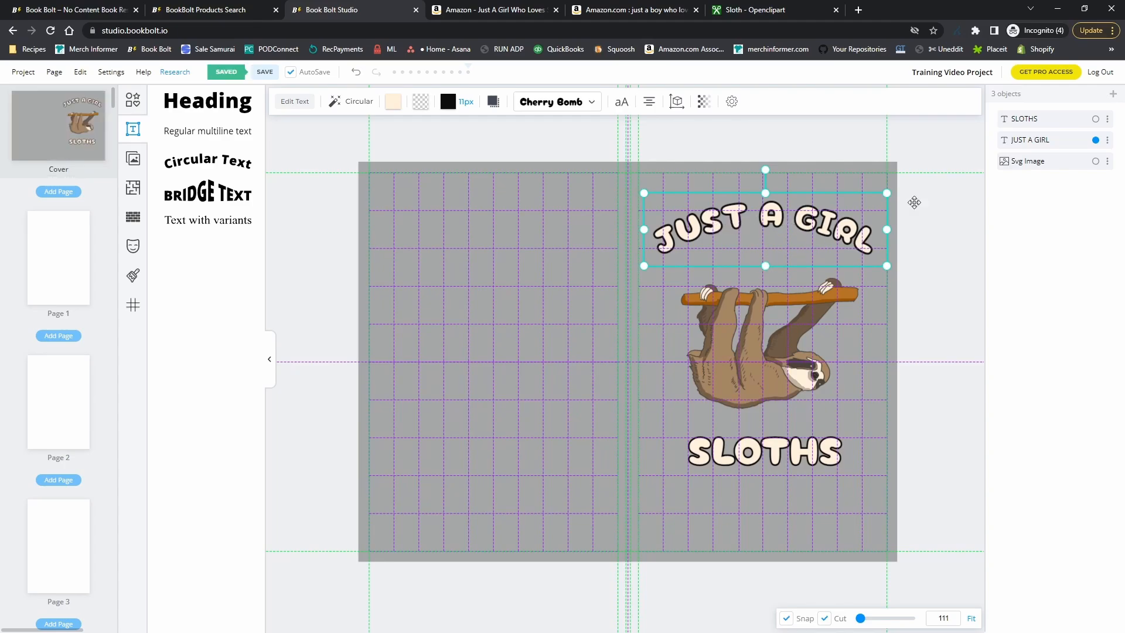
Duplicate the arched "JUST A GIRL" text and place the copy directly below the original, above the sloth
right_click(1054, 145)
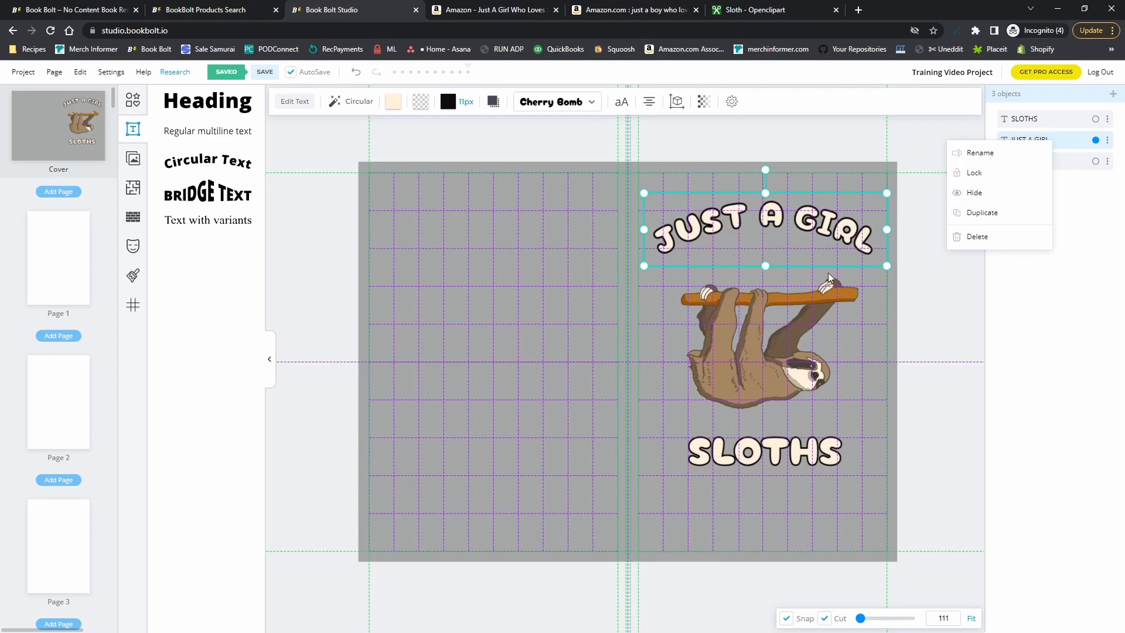
left_click(989, 215)
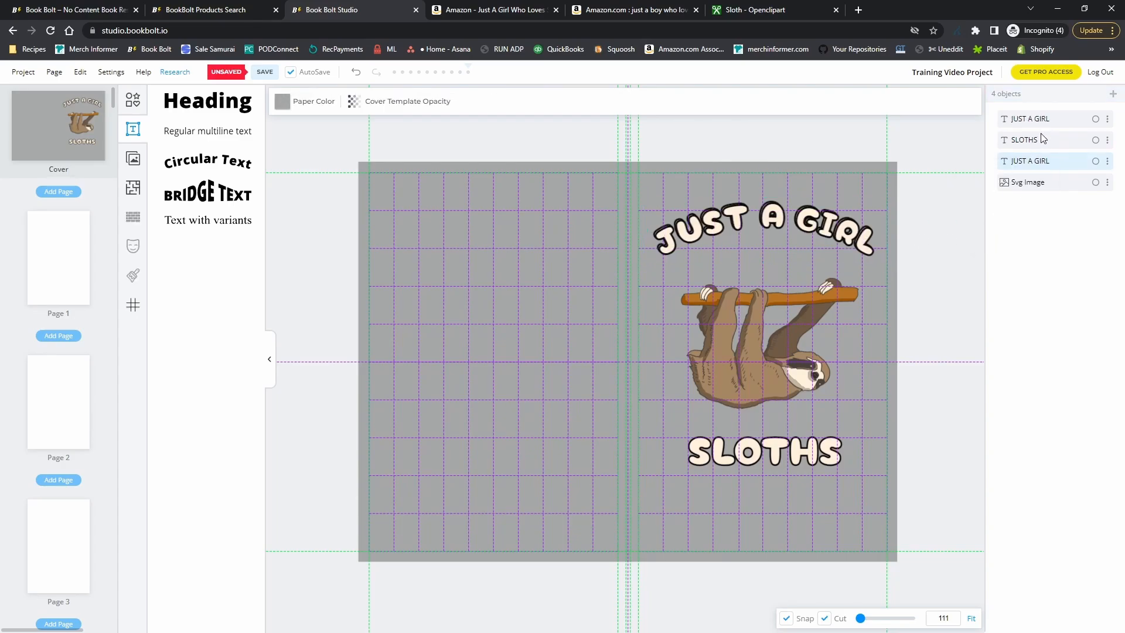
left_click_drag(733, 218, 731, 259)
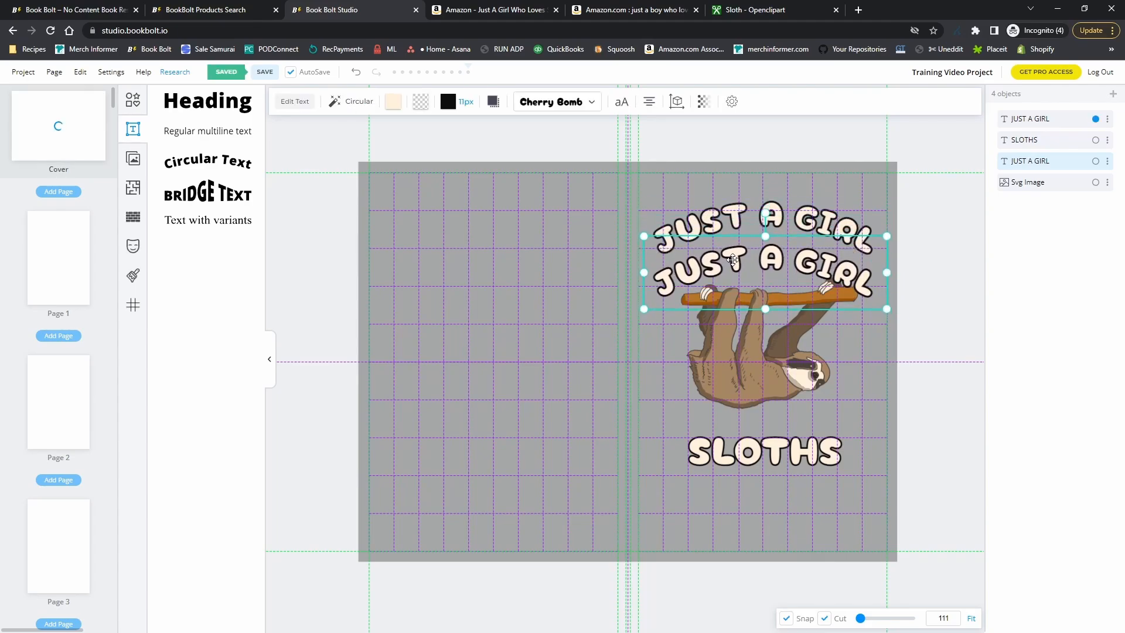
Change the text of the lower "JUST A GIRL" copy to "WHO LOVES"
left_click(307, 104)
left_click_drag(346, 153, 272, 153)
type("WHO LOVES")
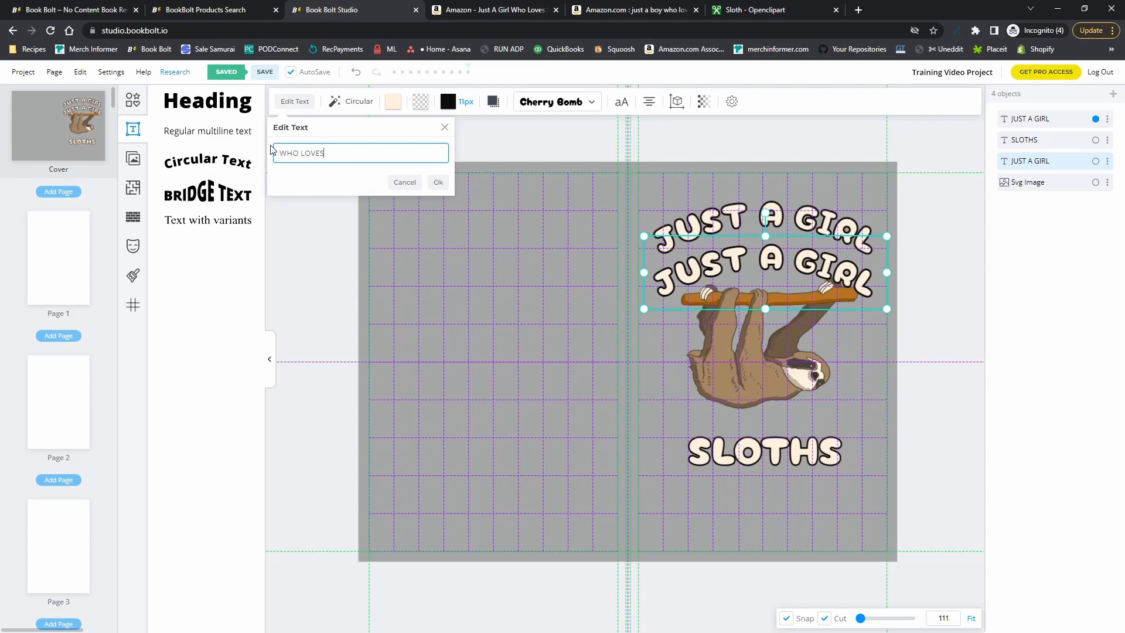
left_click(444, 182)
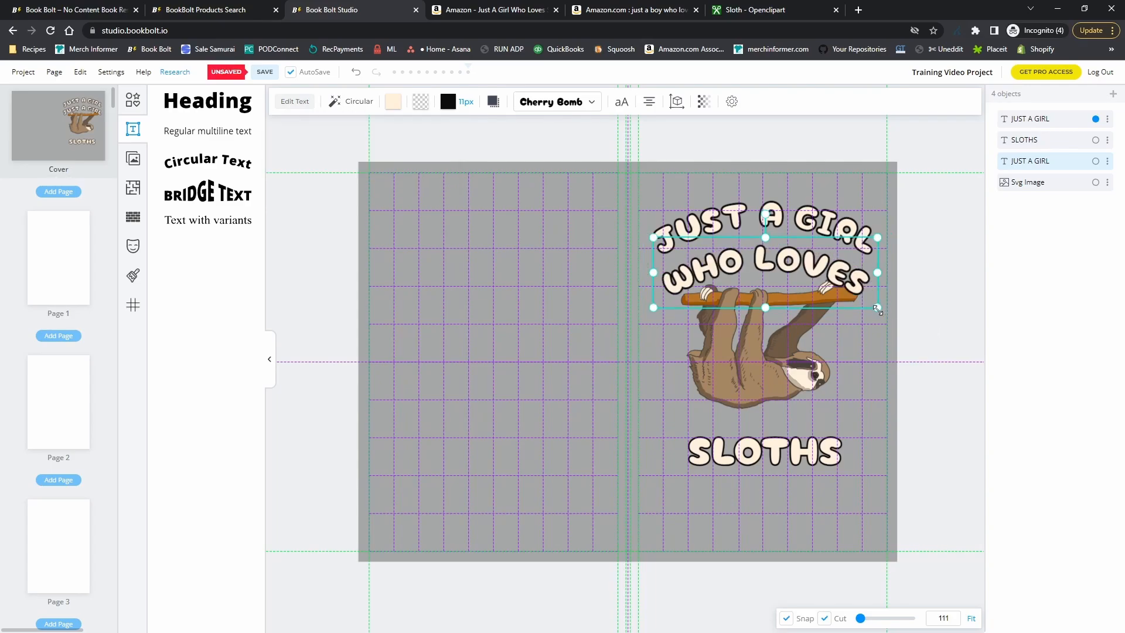
Shrink the "WHO LOVES" text to about half its width and set its circular effect radius to 4, positioning it just above the branch
left_click_drag(877, 310, 775, 266)
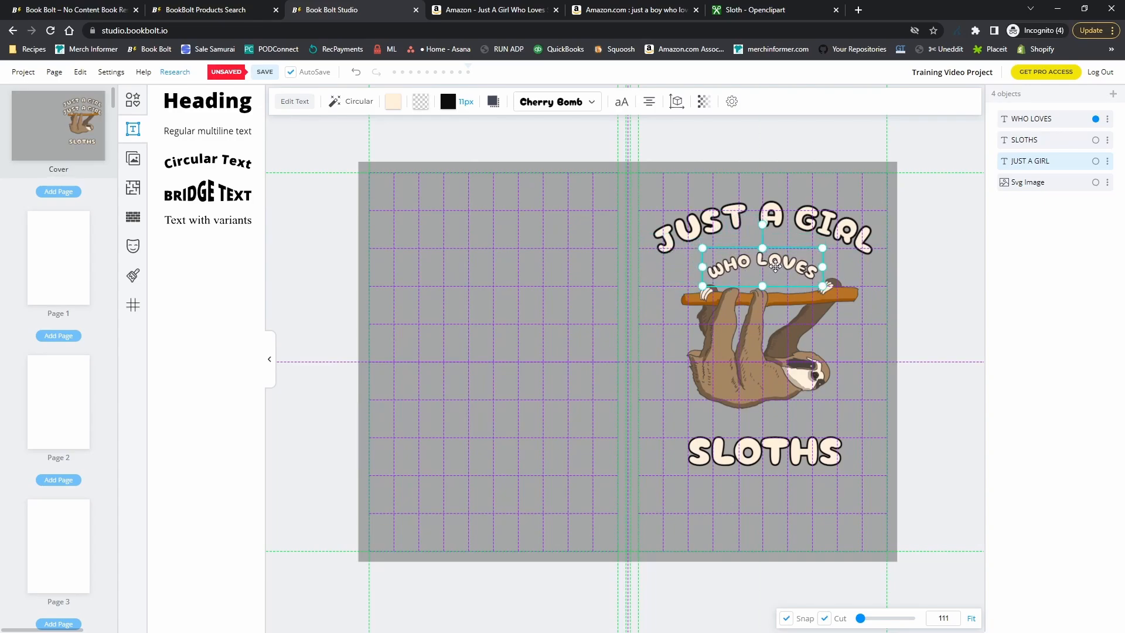
left_click(350, 103)
left_click_drag(294, 292, 274, 292)
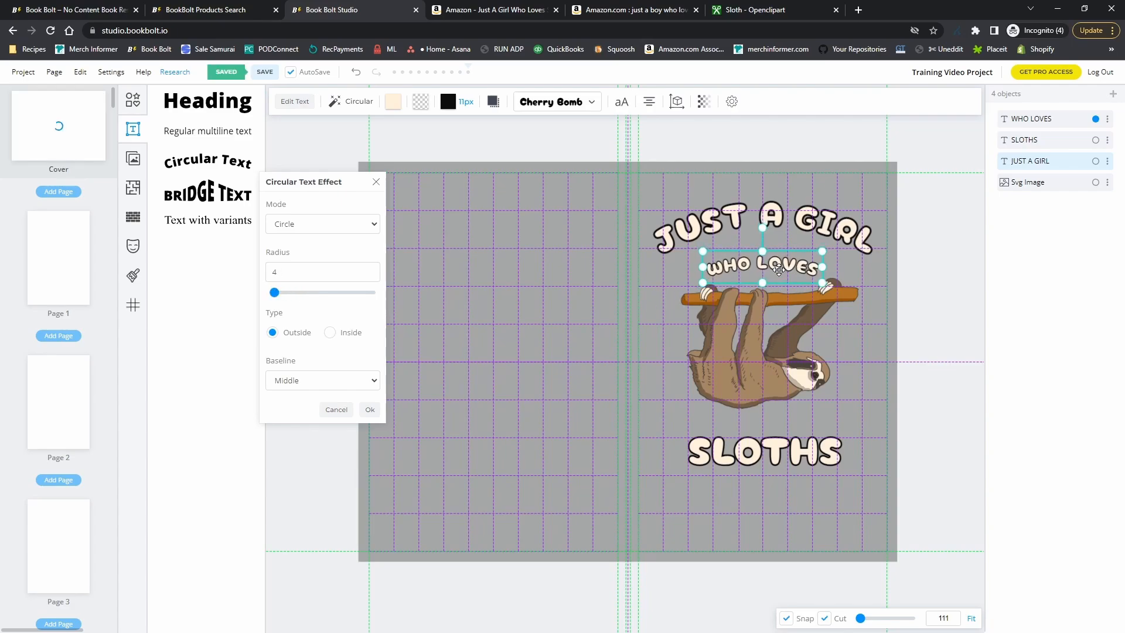
left_click_drag(778, 266, 781, 274)
Tighten the layout by lowering "JUST A GIRL" to just above "WHO LOVES" and raising "SLOTHS" closer to the sloth
left_click(781, 226)
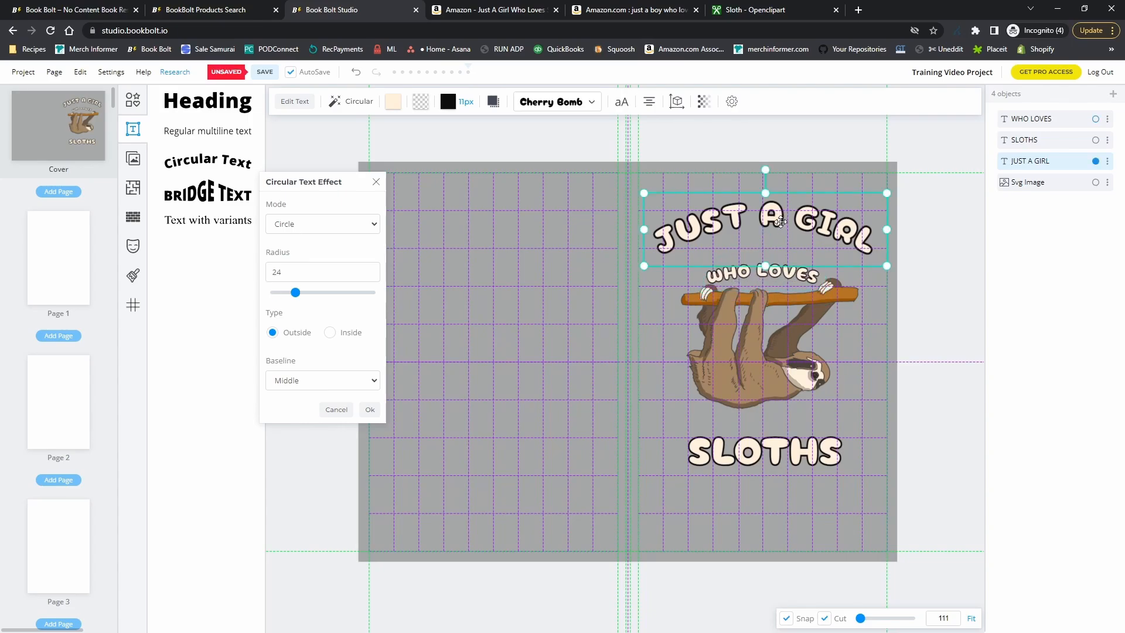
left_click_drag(781, 225, 781, 242)
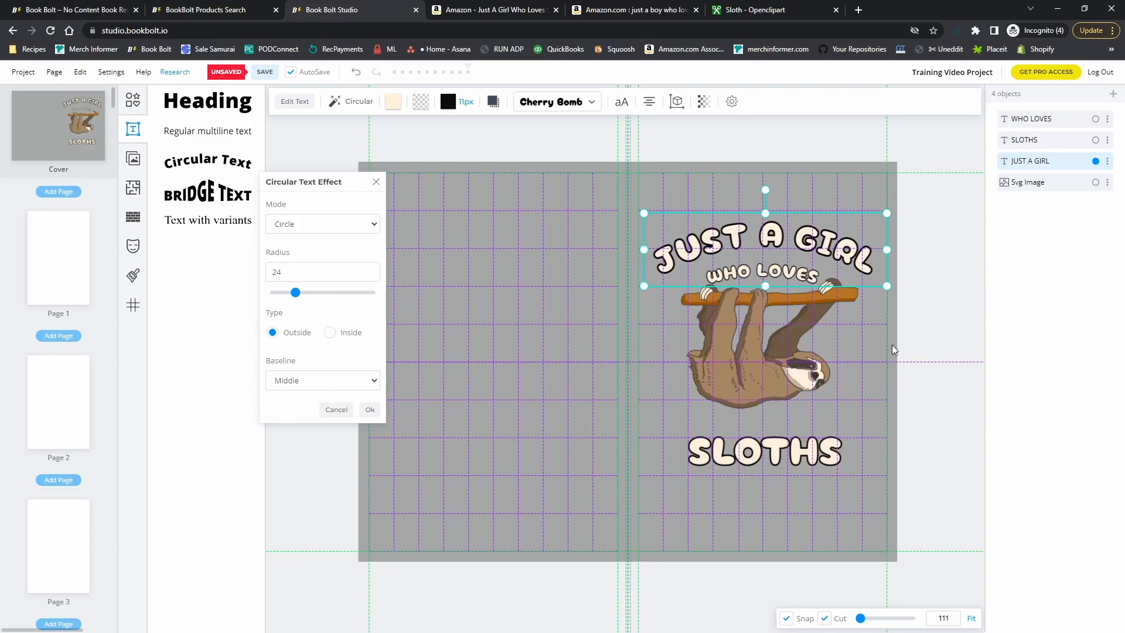
left_click(938, 392)
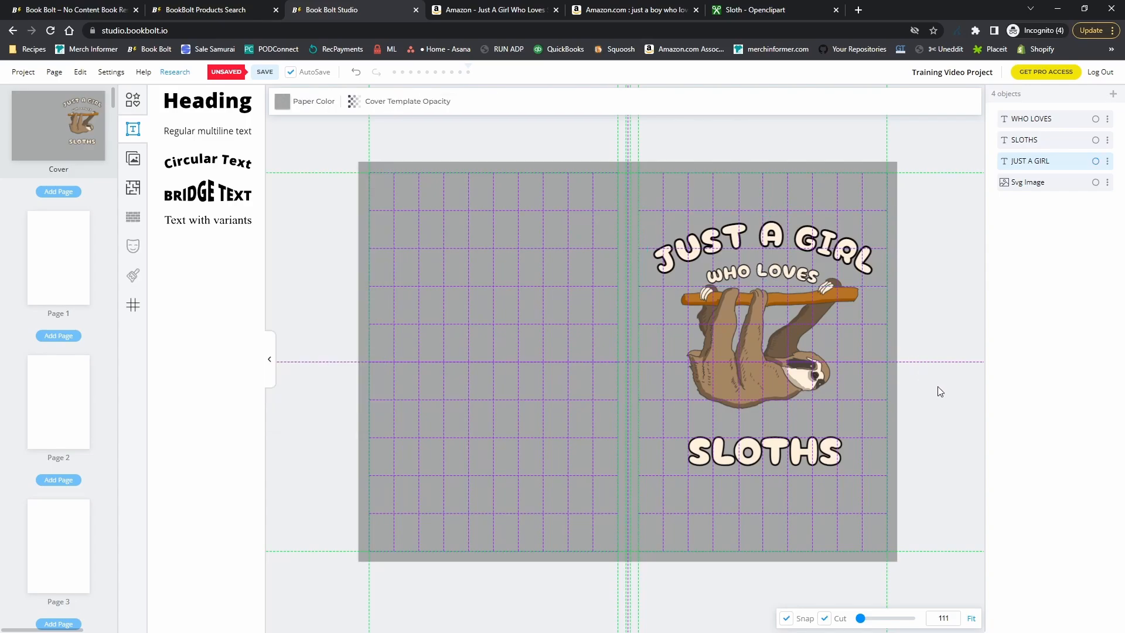
left_click(773, 435)
left_click_drag(774, 435, 778, 433)
Set the stroke width of the "WHO LOVES" text to 19 px
left_click(765, 271)
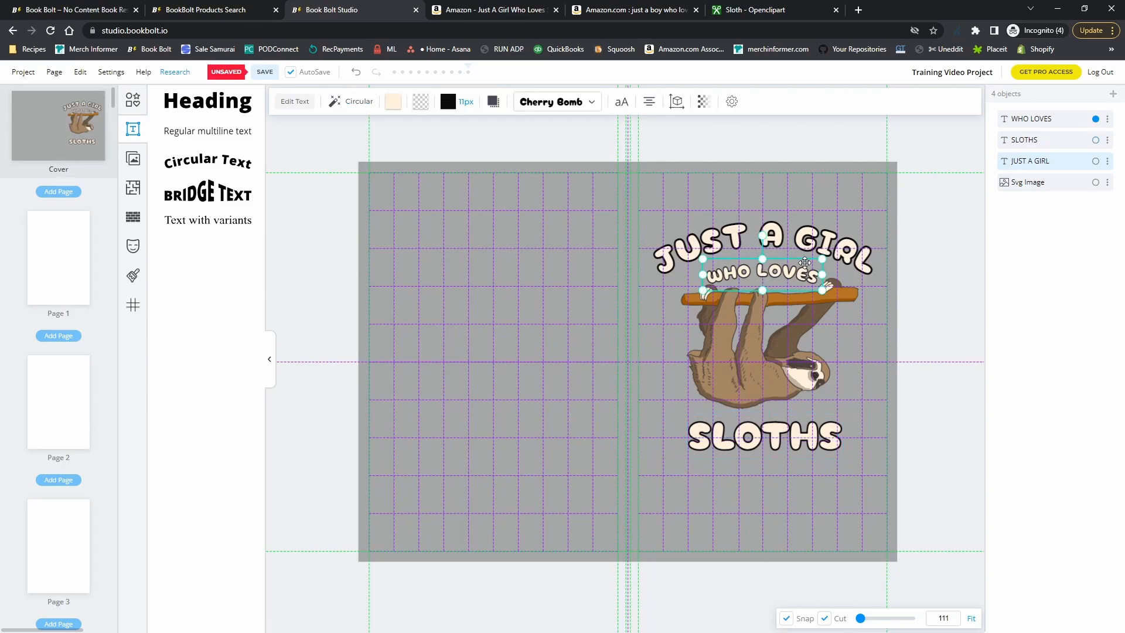
left_click(471, 103)
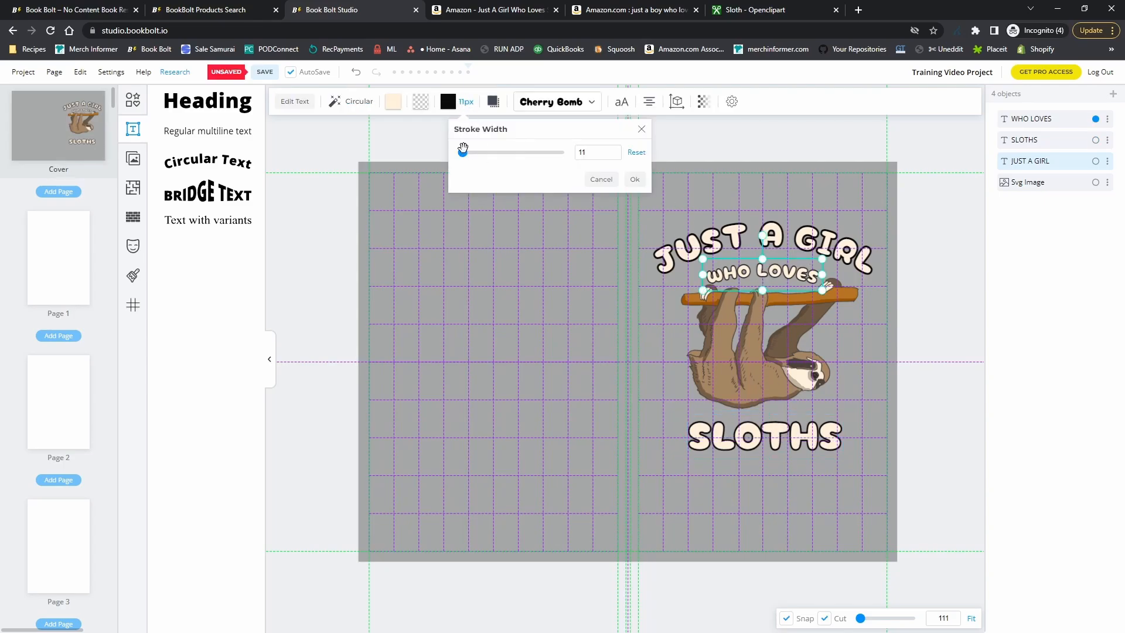
left_click_drag(462, 149, 465, 152)
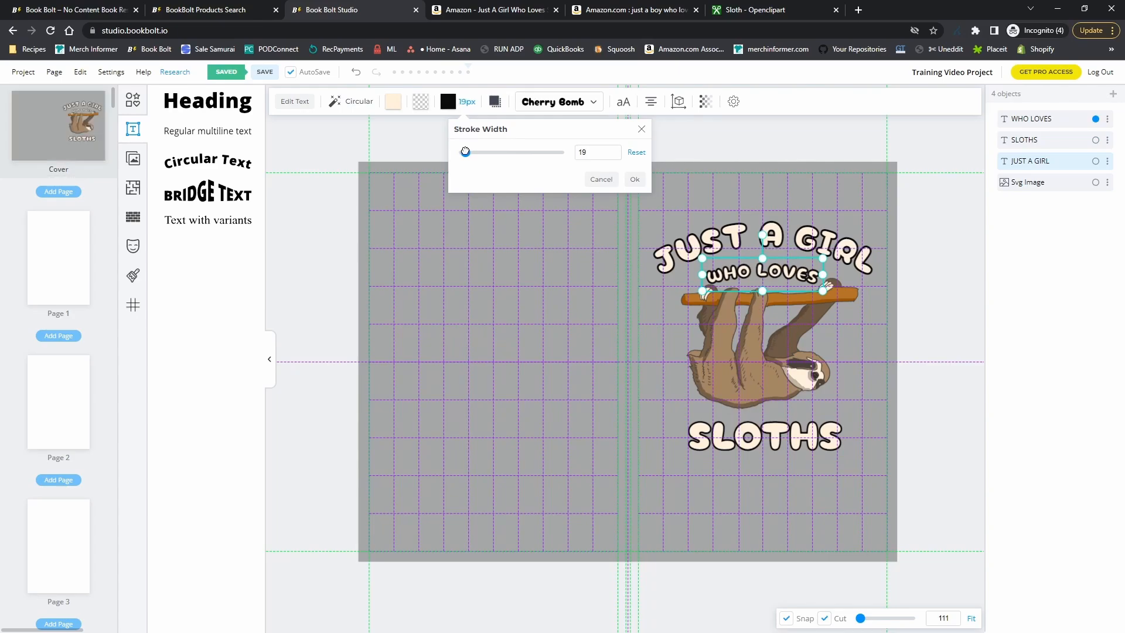
left_click(635, 179)
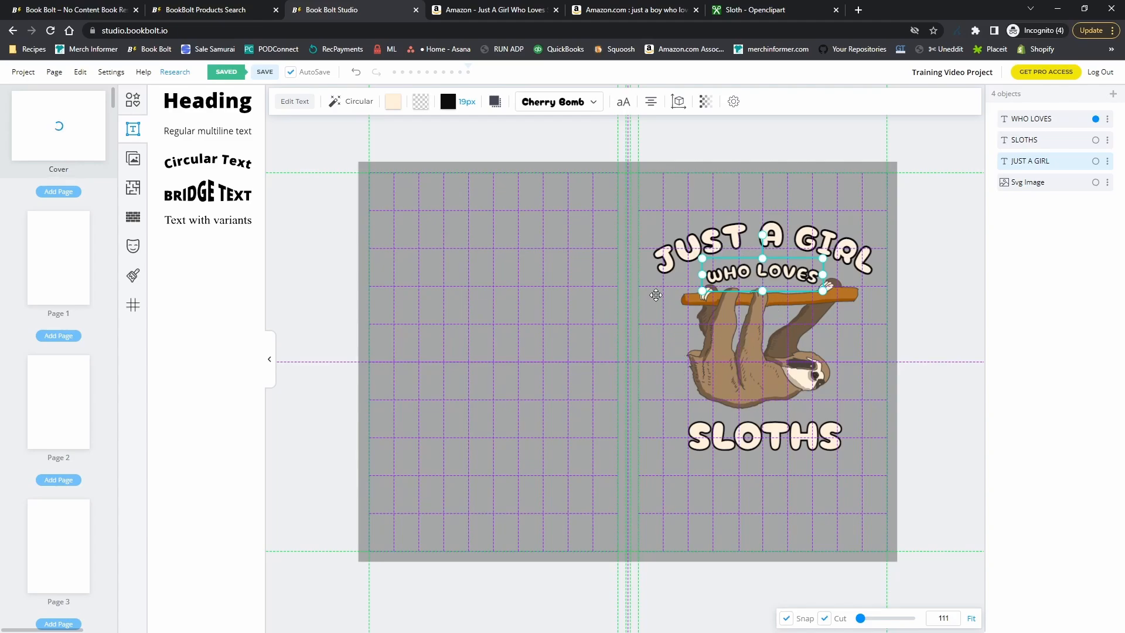
Change the cover's paper color to the near-black 0c0c0c
left_click(378, 233)
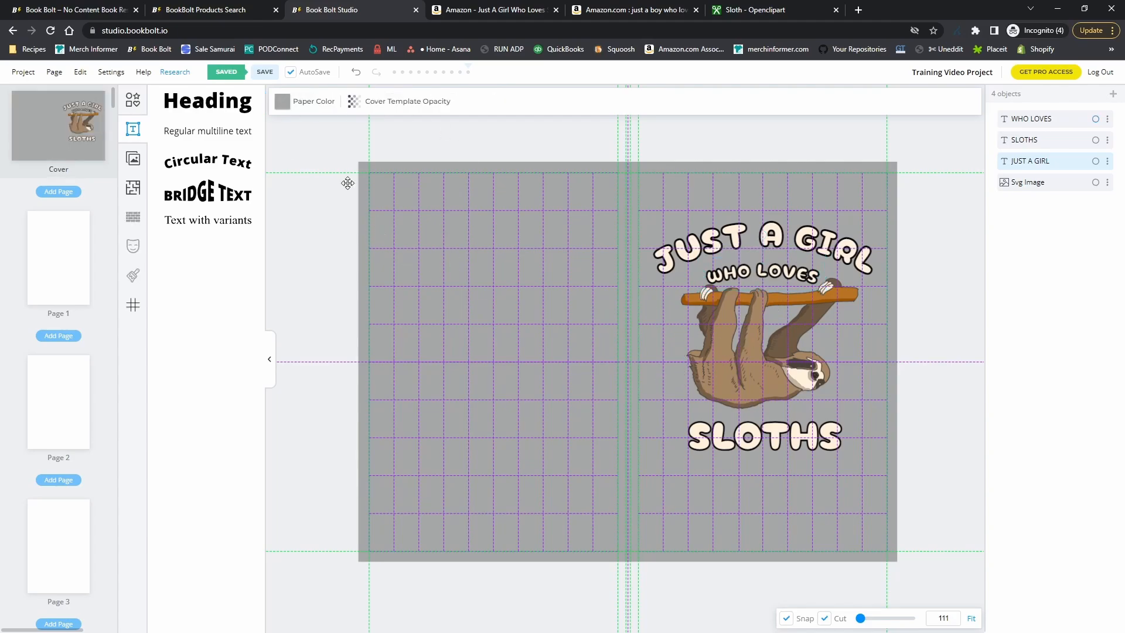
left_click(282, 102)
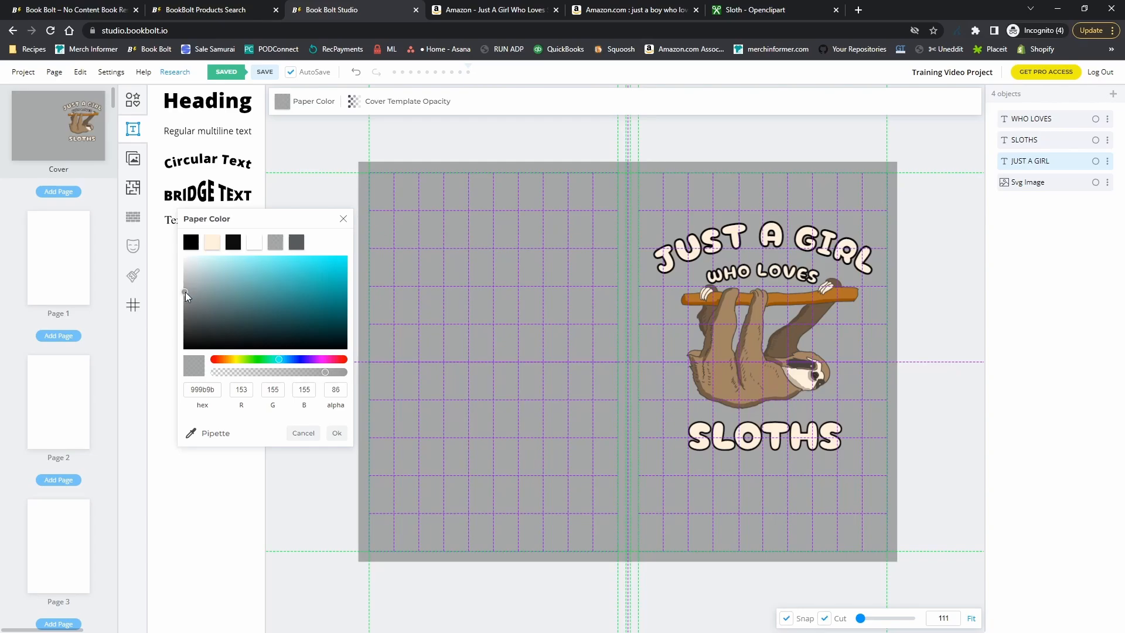
left_click_drag(185, 292, 192, 349)
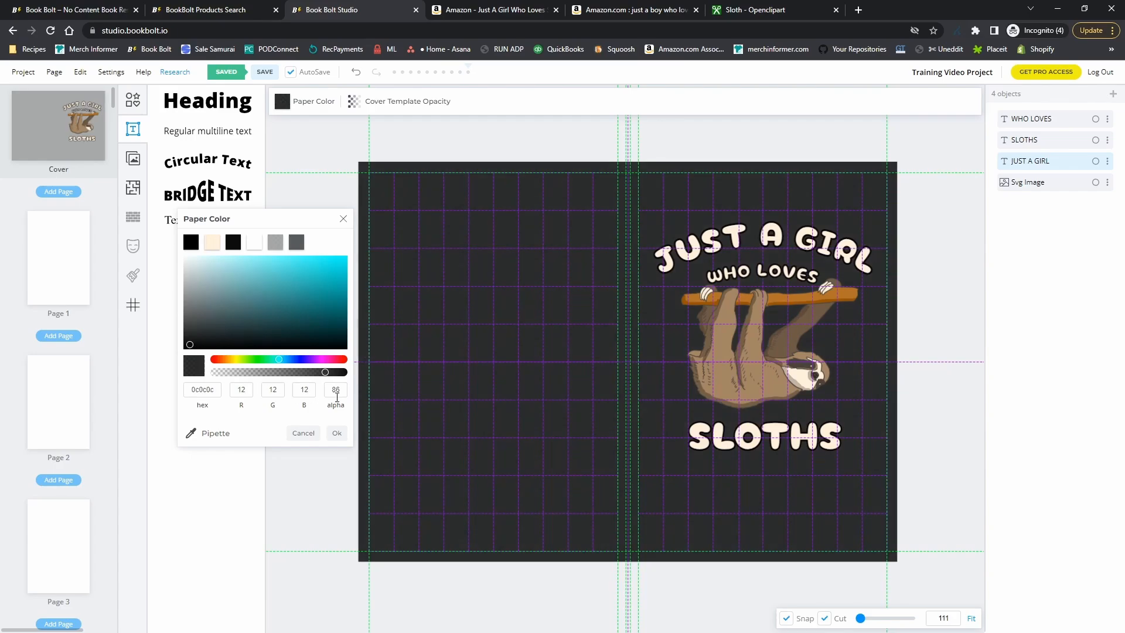
left_click(337, 432)
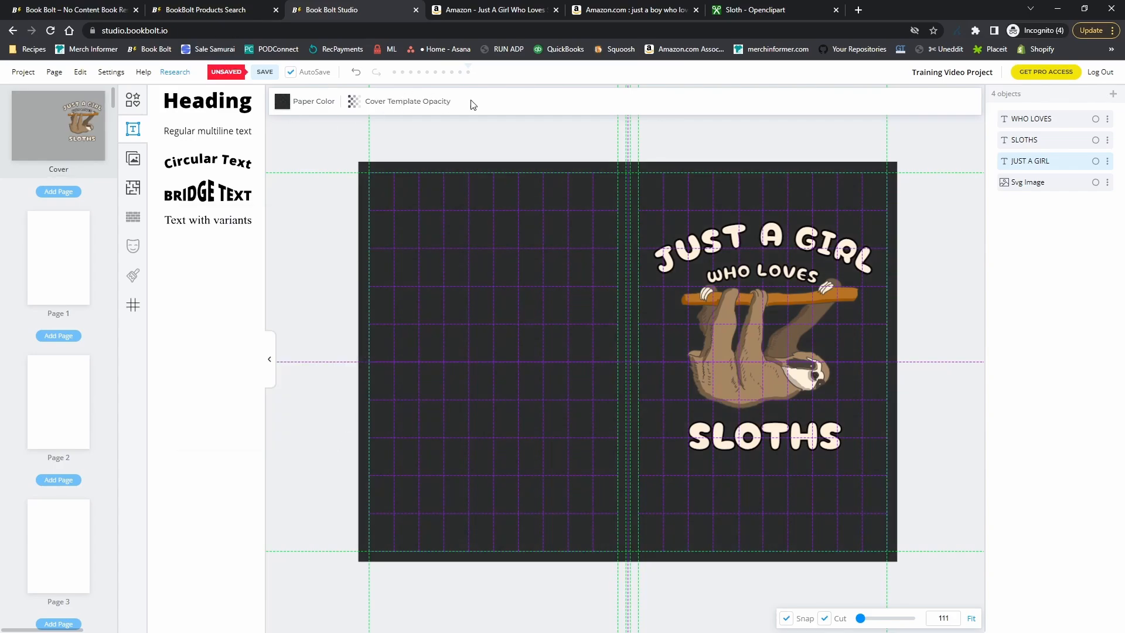
Unhide the KDP cover template over the cover and set its opacity to 33
left_click(380, 102)
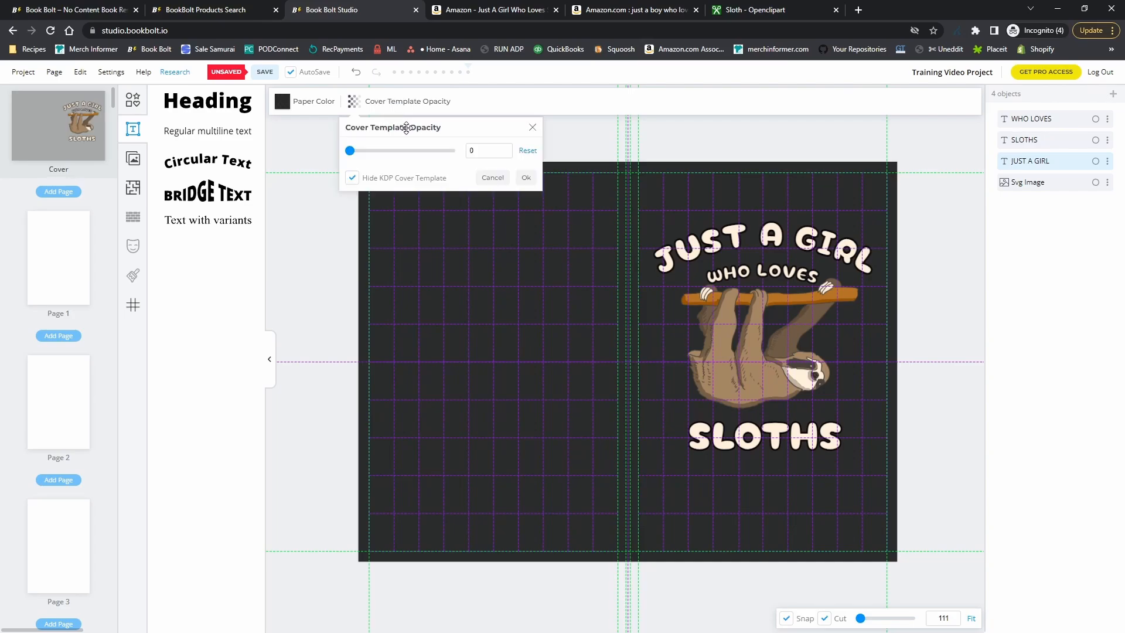
left_click(357, 180)
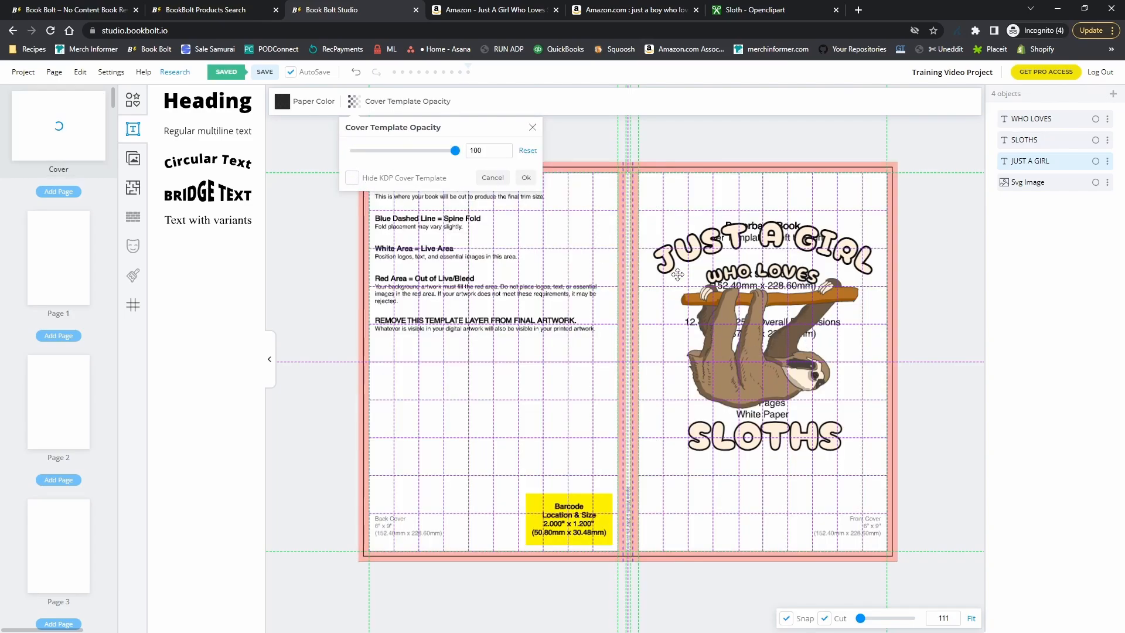
left_click_drag(452, 154, 385, 151)
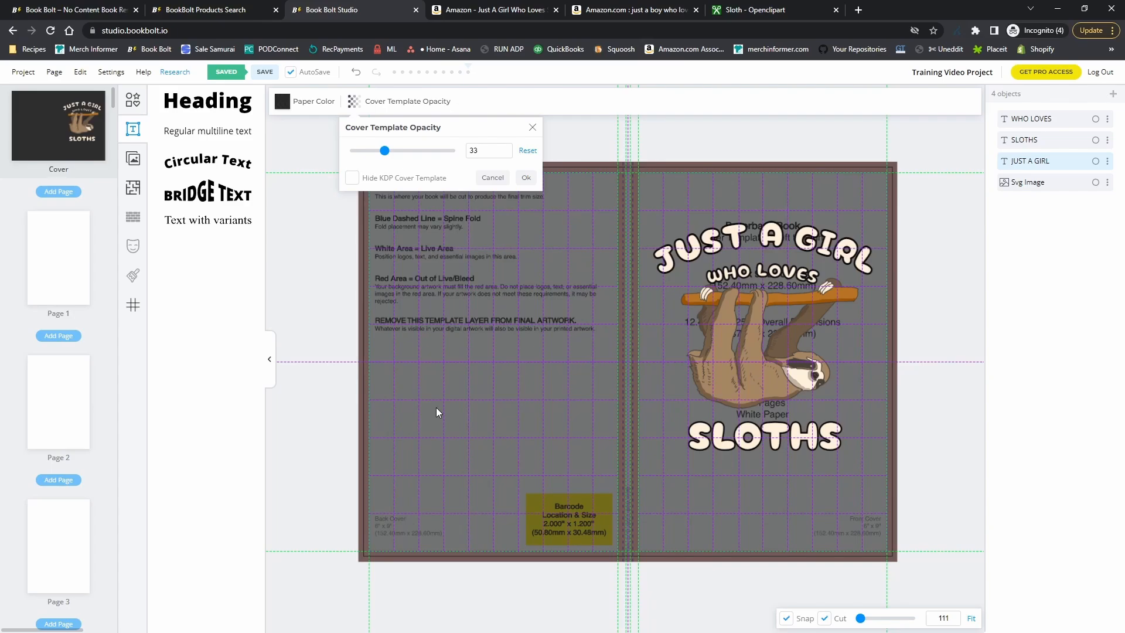
left_click(526, 177)
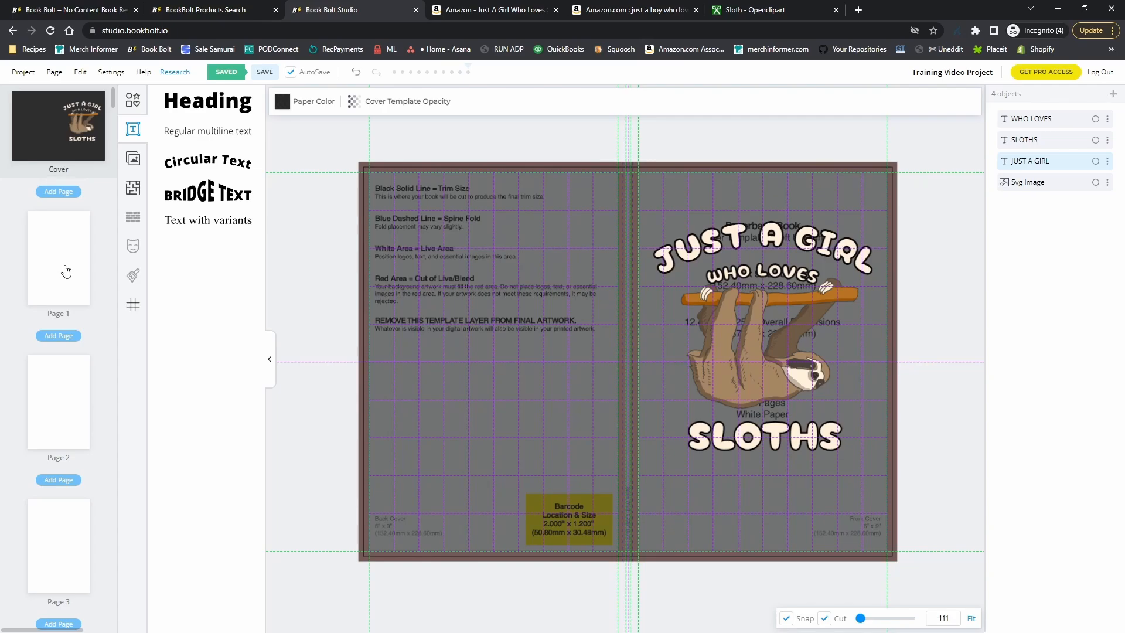
Look at interior pages 1 and 2, and examine the opening pages in Amazon's preview of the "Just A Girl Who Loves Sloths" notebook
left_click(74, 258)
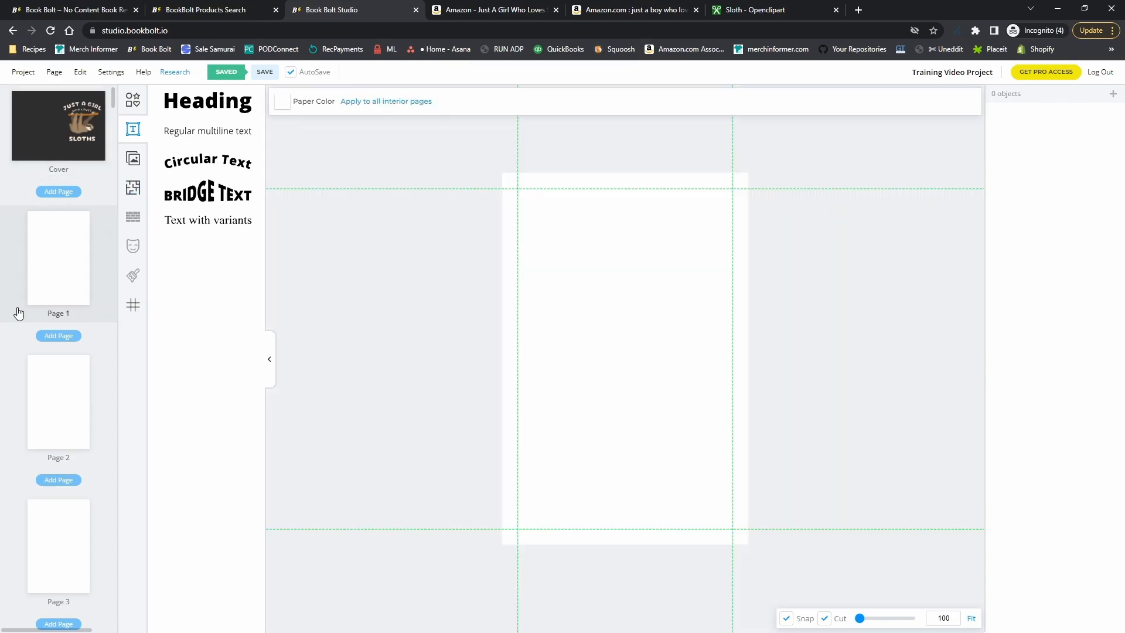
left_click(72, 410)
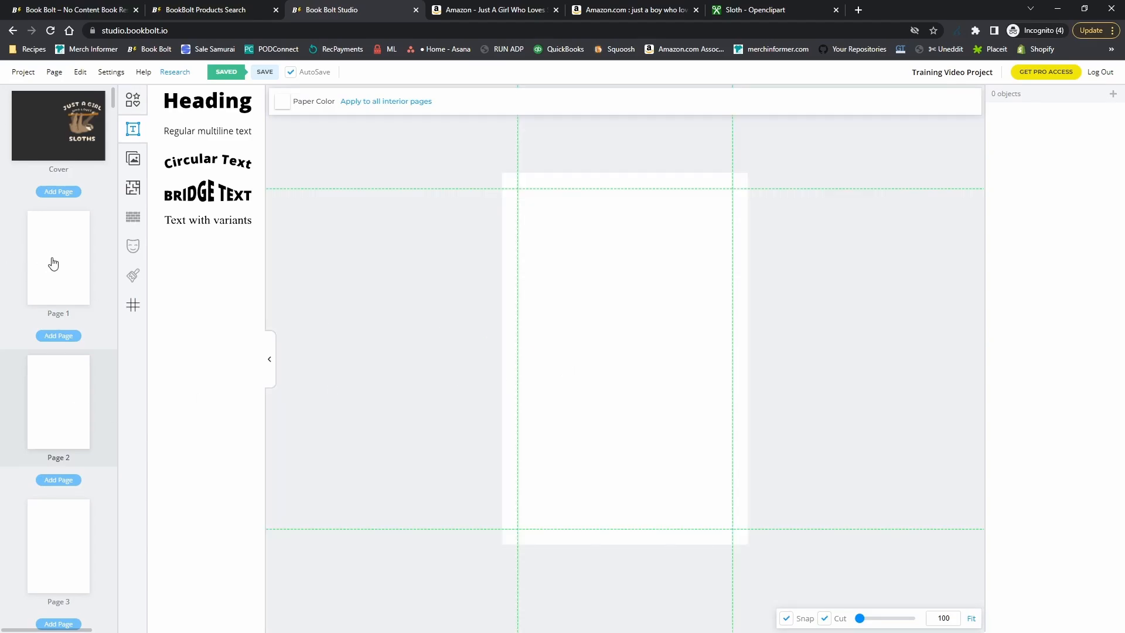
left_click(498, 10)
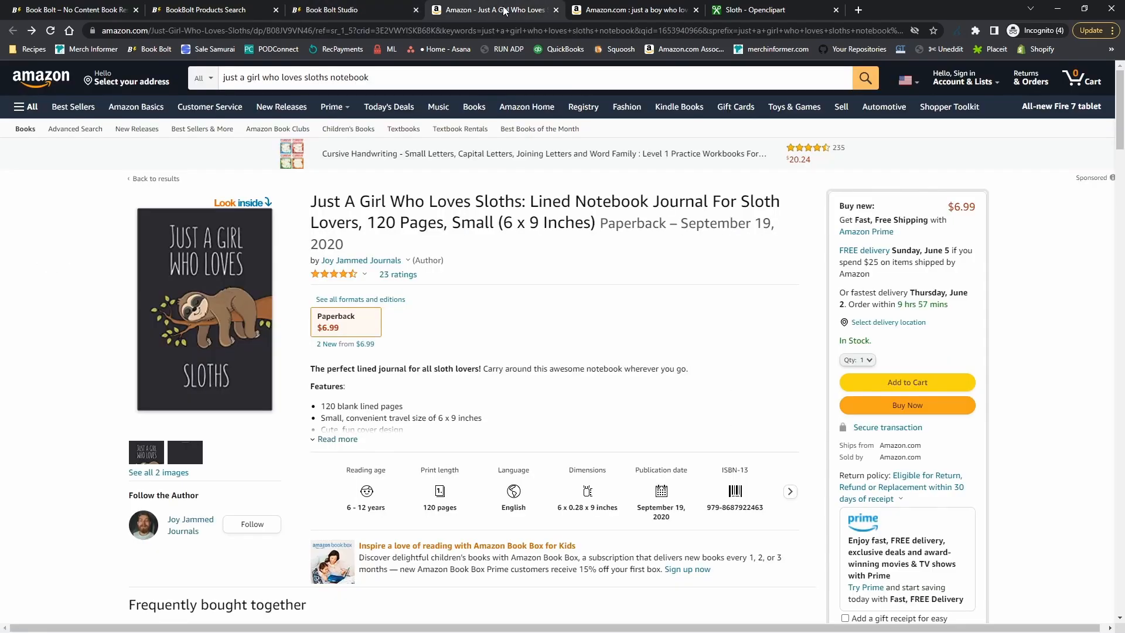
left_click(208, 281)
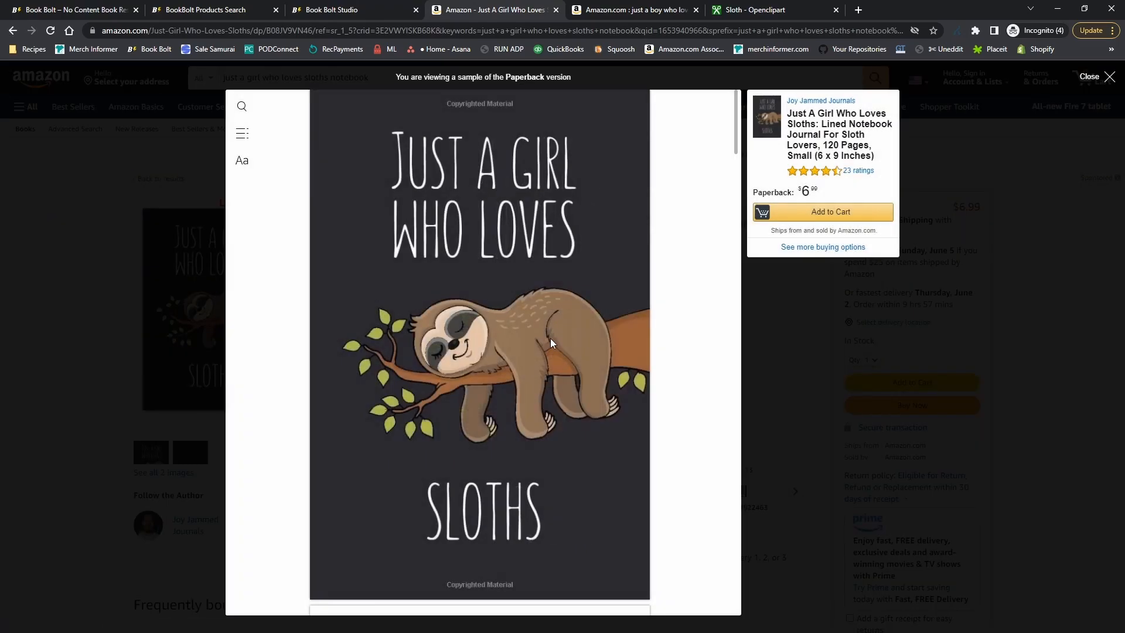
scroll(530, 349, "down", 5)
scroll(530, 349, "up", 5)
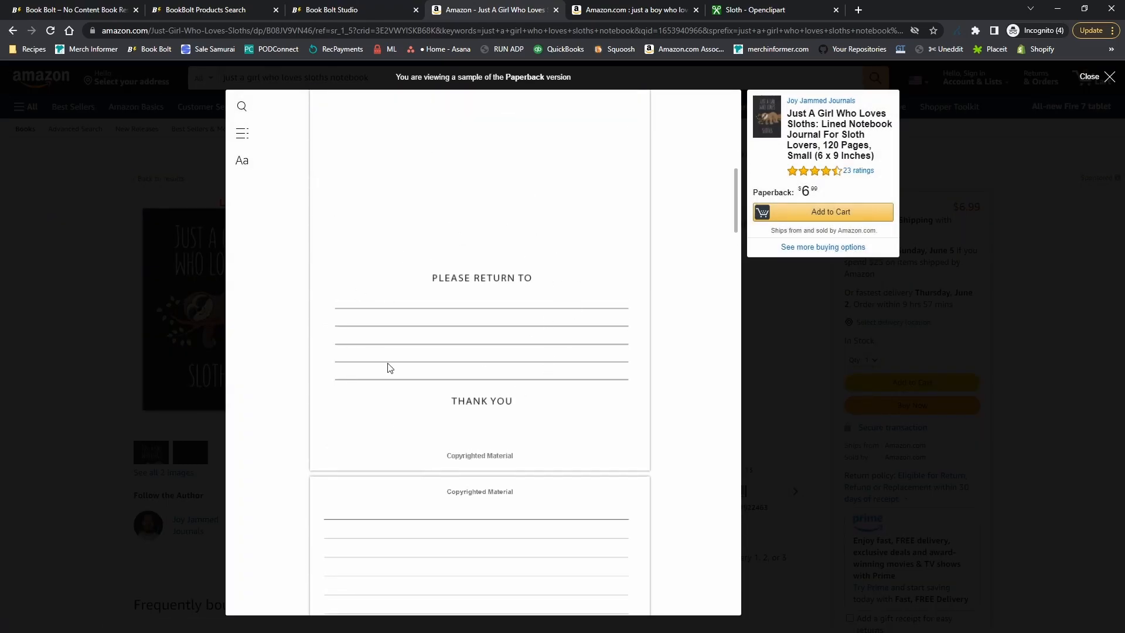
scroll(387, 369, "up", 2)
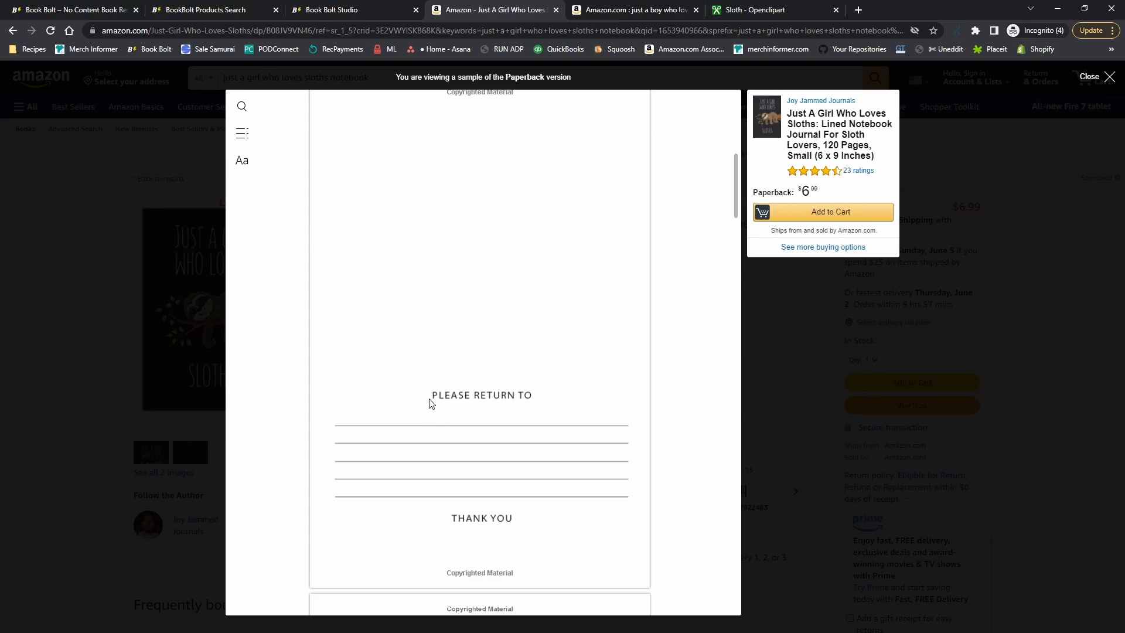
scroll(432, 403, "up", 2)
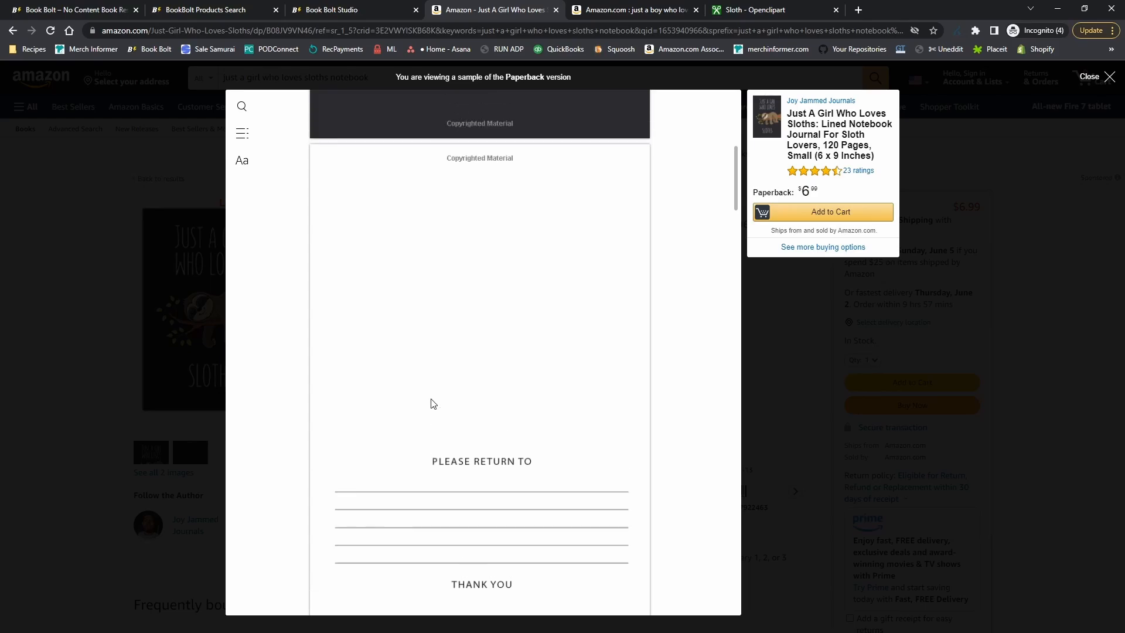
left_click(318, 9)
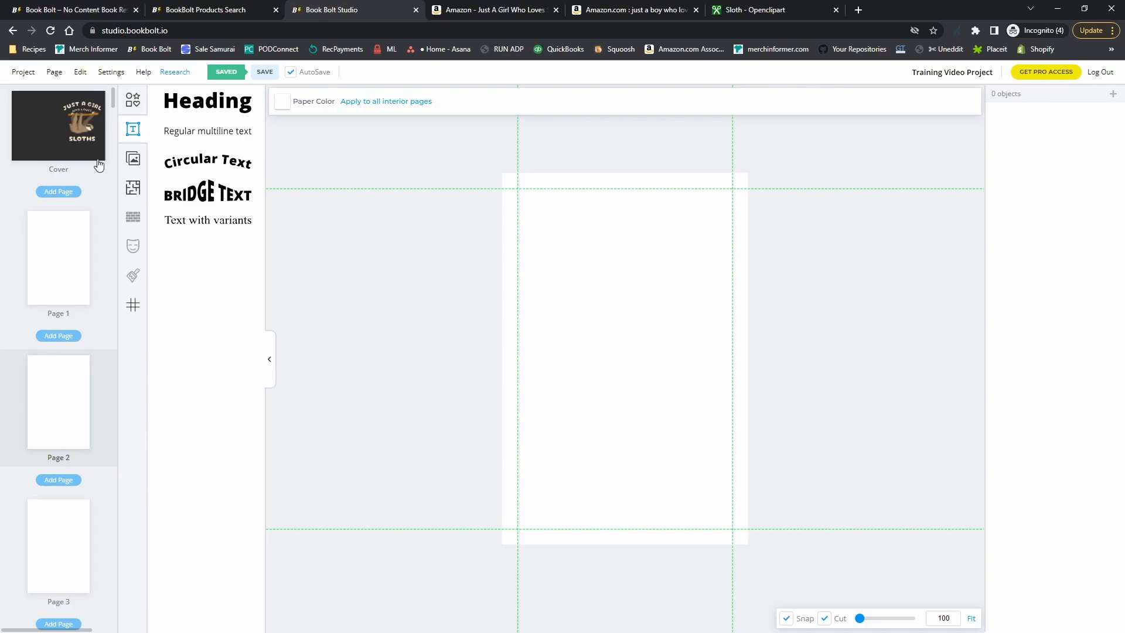
Add a heading text object to Page 1 and replace its text with "This book"
left_click(54, 278)
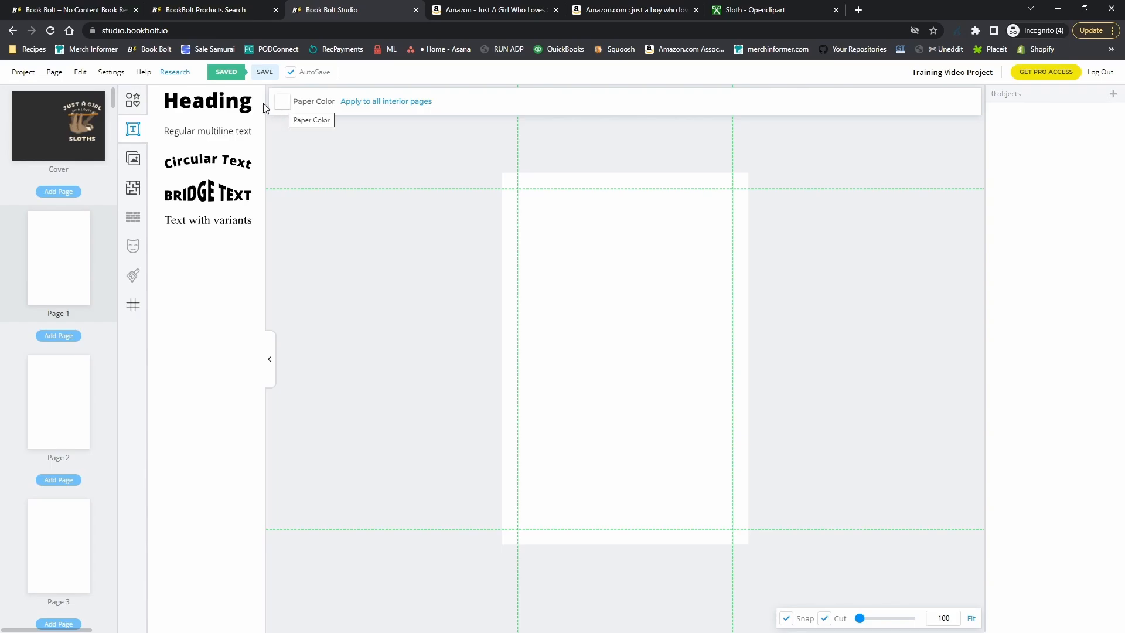
left_click(204, 108)
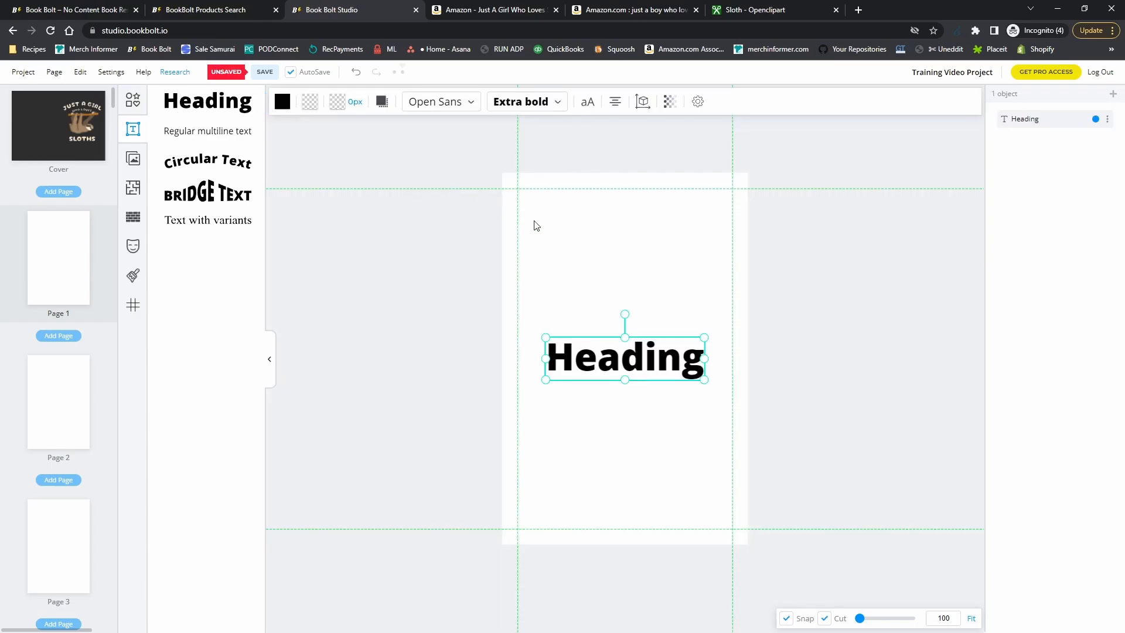
left_click_drag(633, 355, 632, 351)
double_click(632, 351)
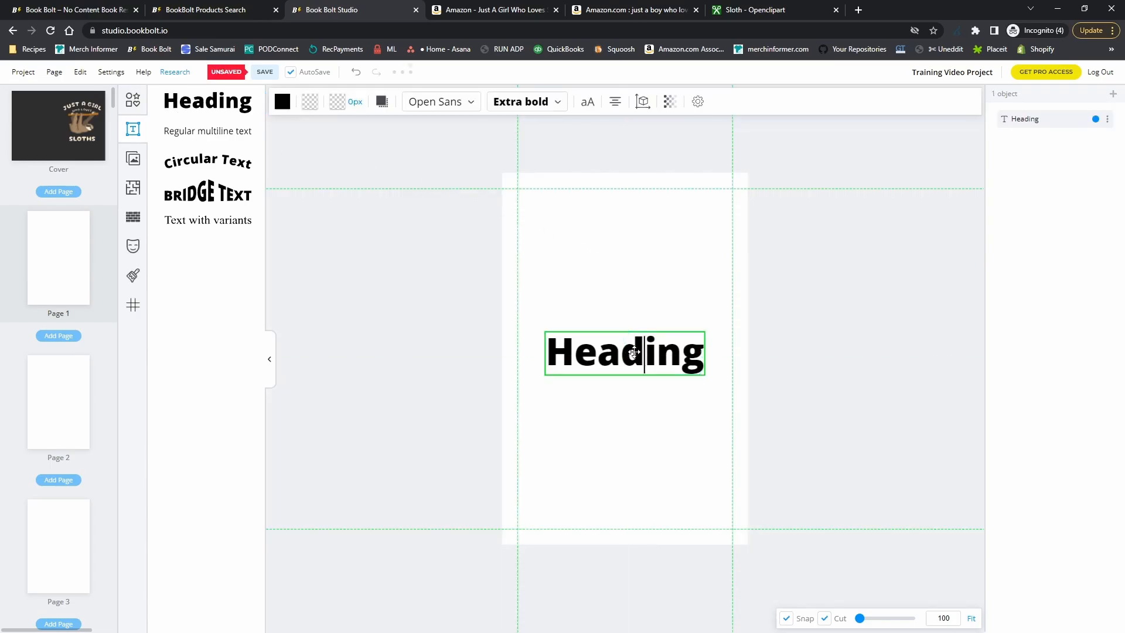
key("ctrl+a")
type("Thois")
key("BackSpace")
key("BackSpace")
key("BackSpace")
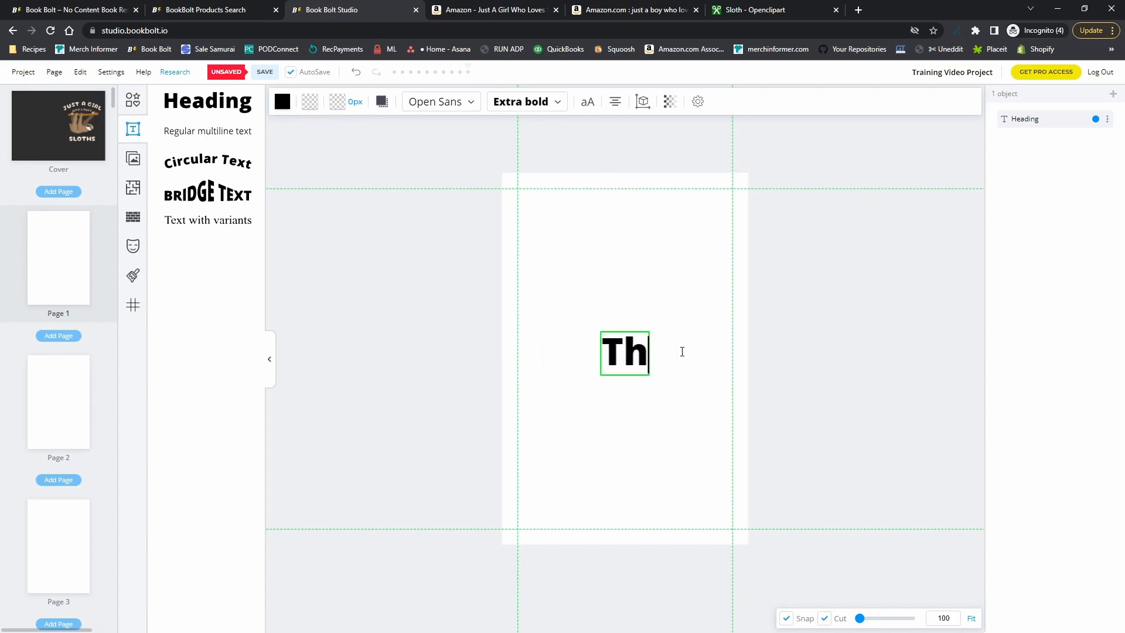
type("is book")
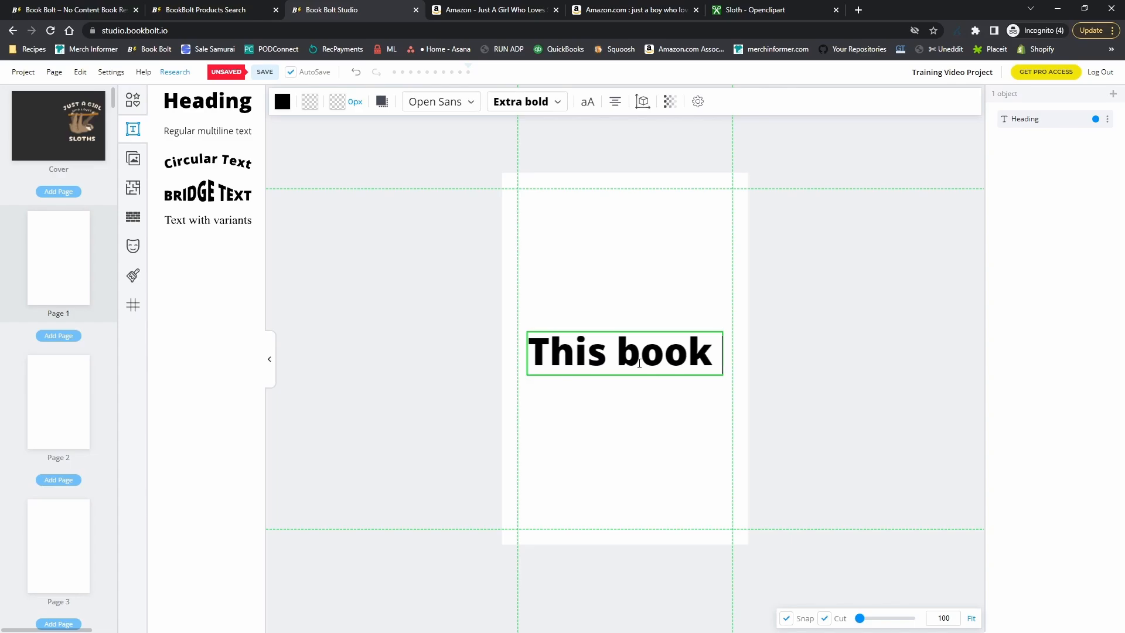
left_click(478, 105)
left_click(537, 107)
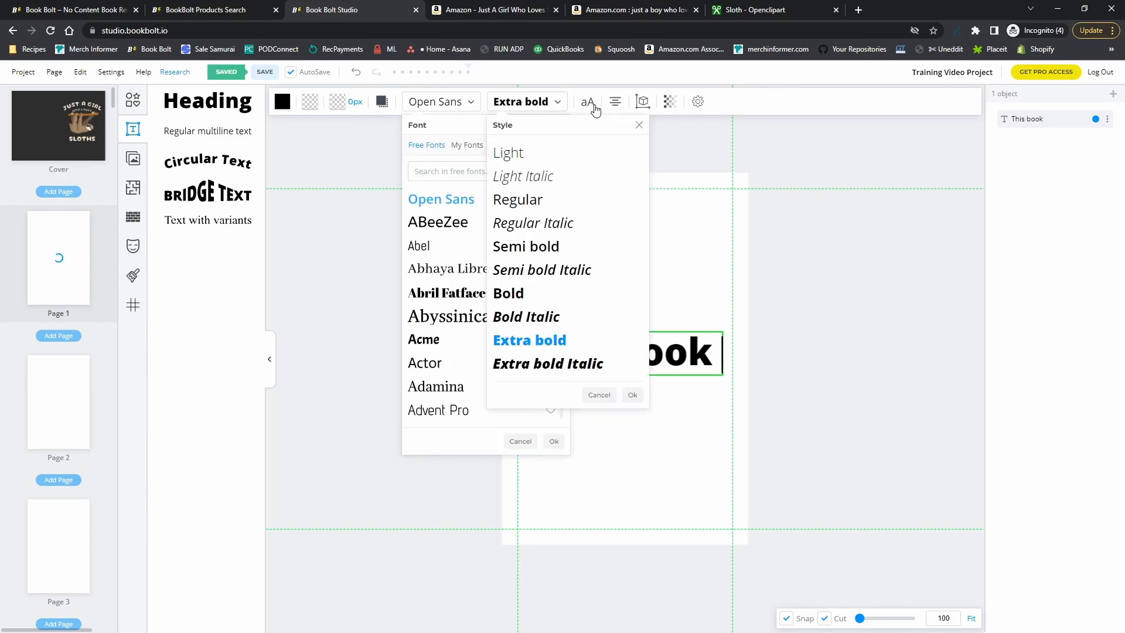
left_click(638, 126)
left_click(560, 125)
Reduce the "This book" heading's font size to 88 px
left_click(588, 108)
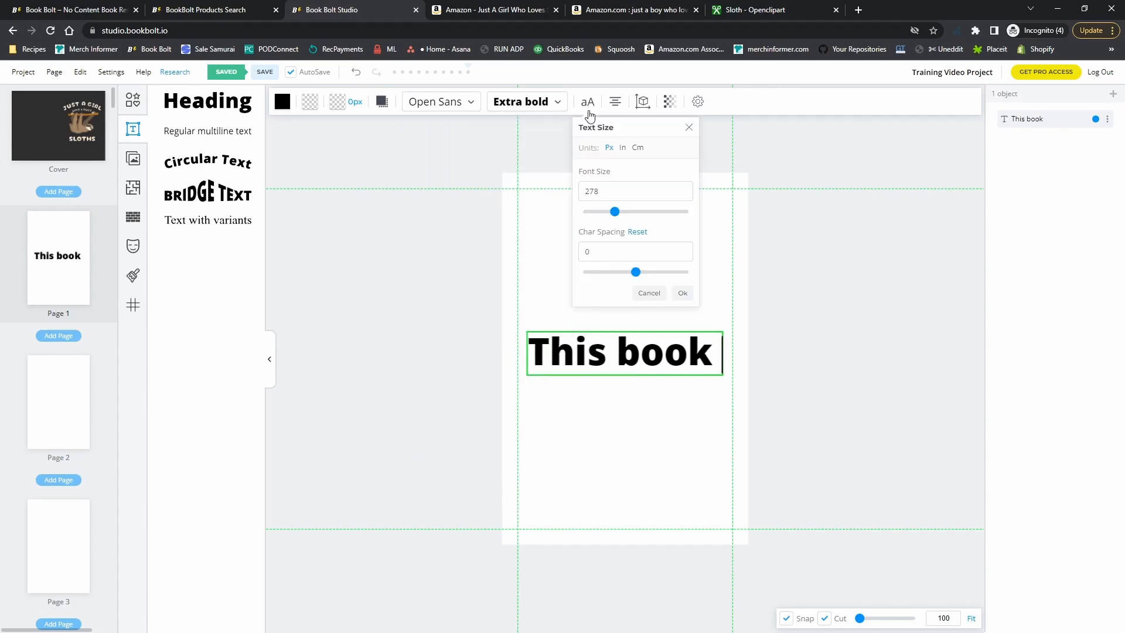
left_click_drag(614, 211, 598, 212)
left_click(680, 400)
left_click(656, 366)
left_click(588, 108)
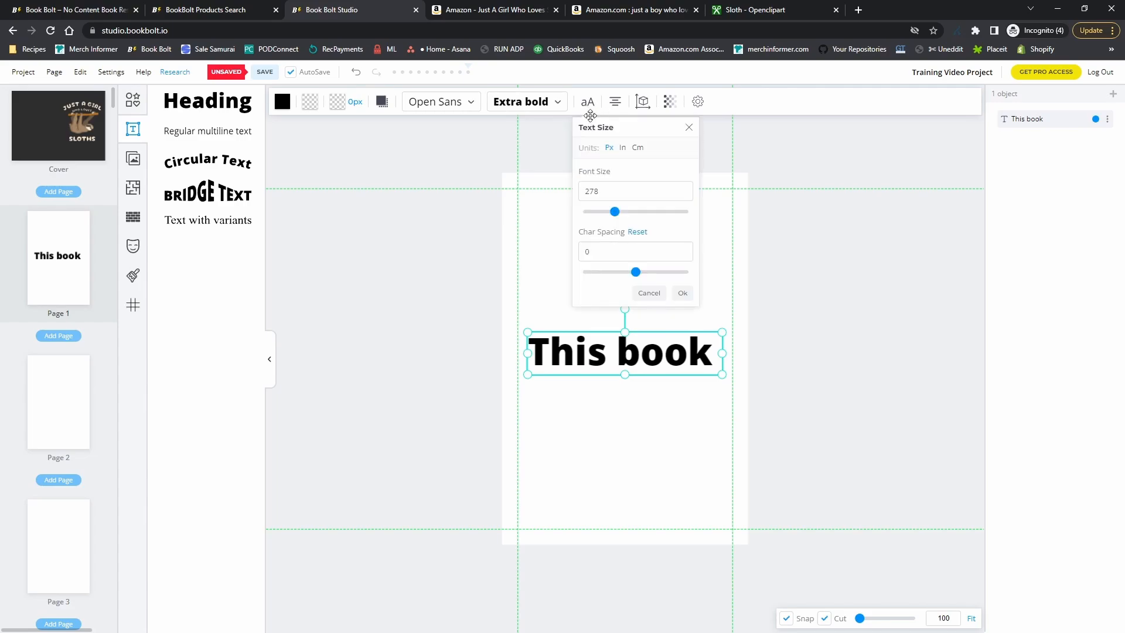
left_click_drag(615, 211, 592, 214)
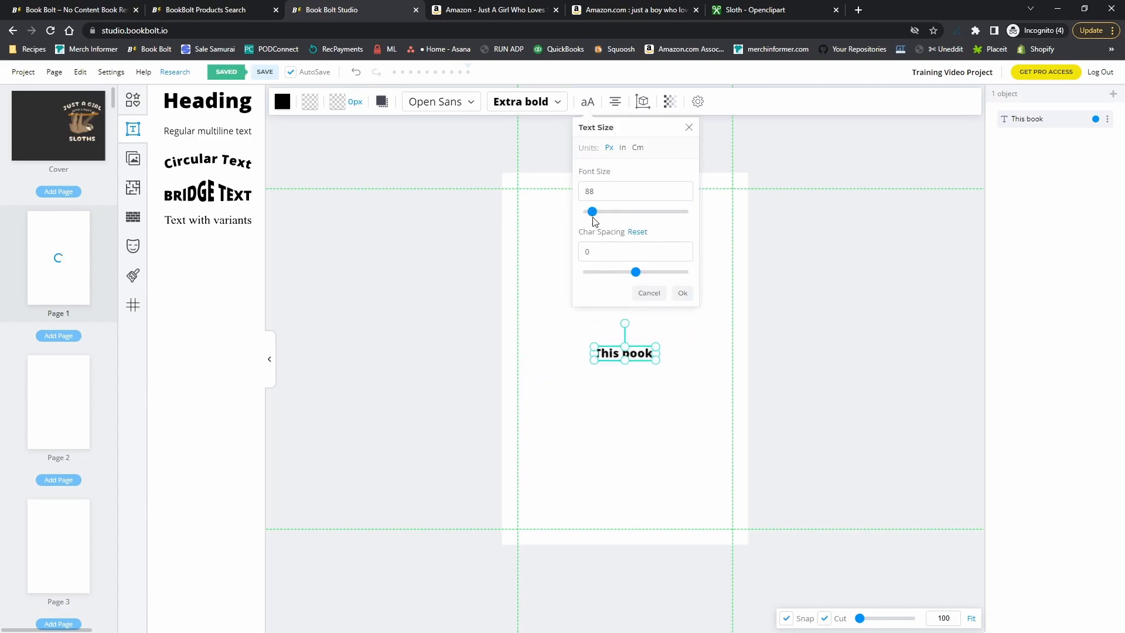
Extend the heading to read "This book belongs to:" and move it slightly below the middle of the page
left_click(652, 353)
type("belongs to")
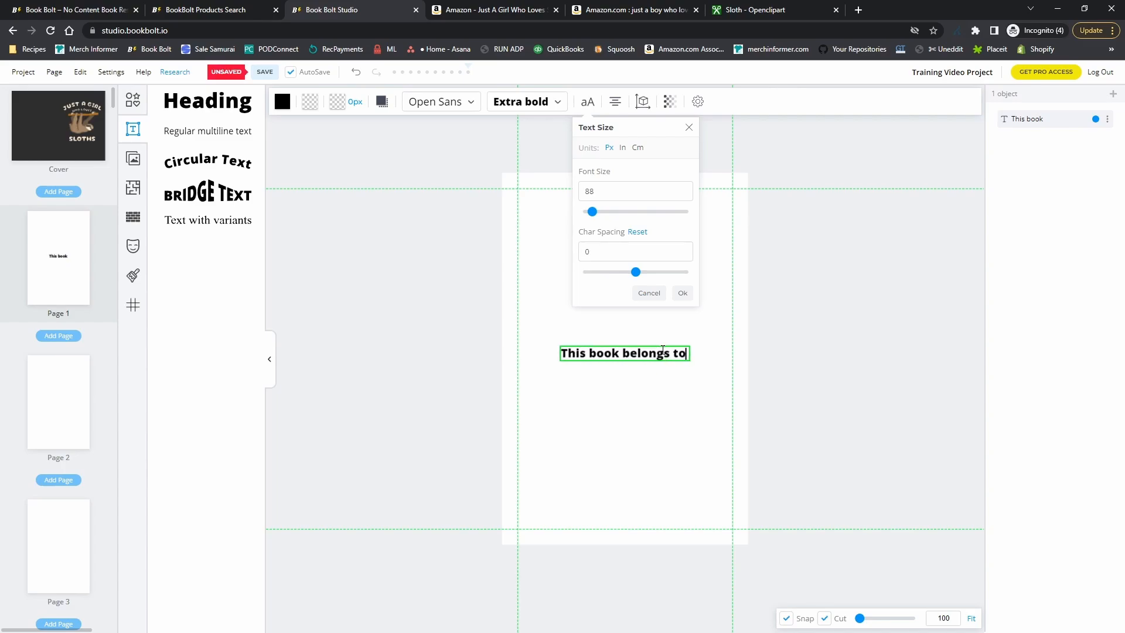
type(":")
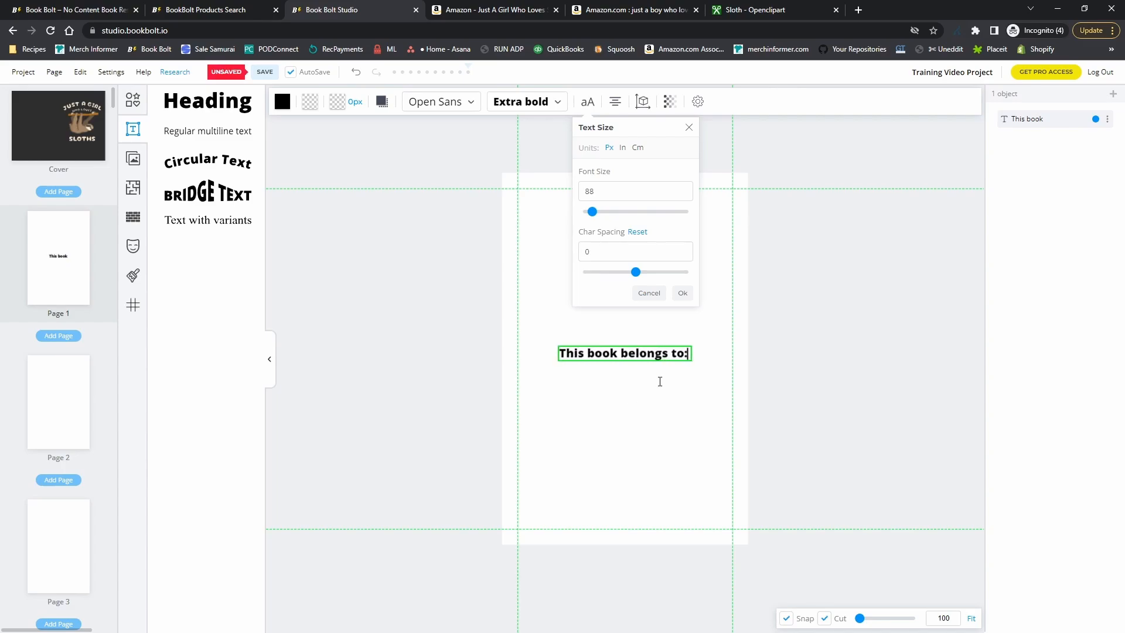
left_click(625, 396)
left_click_drag(620, 354, 625, 400)
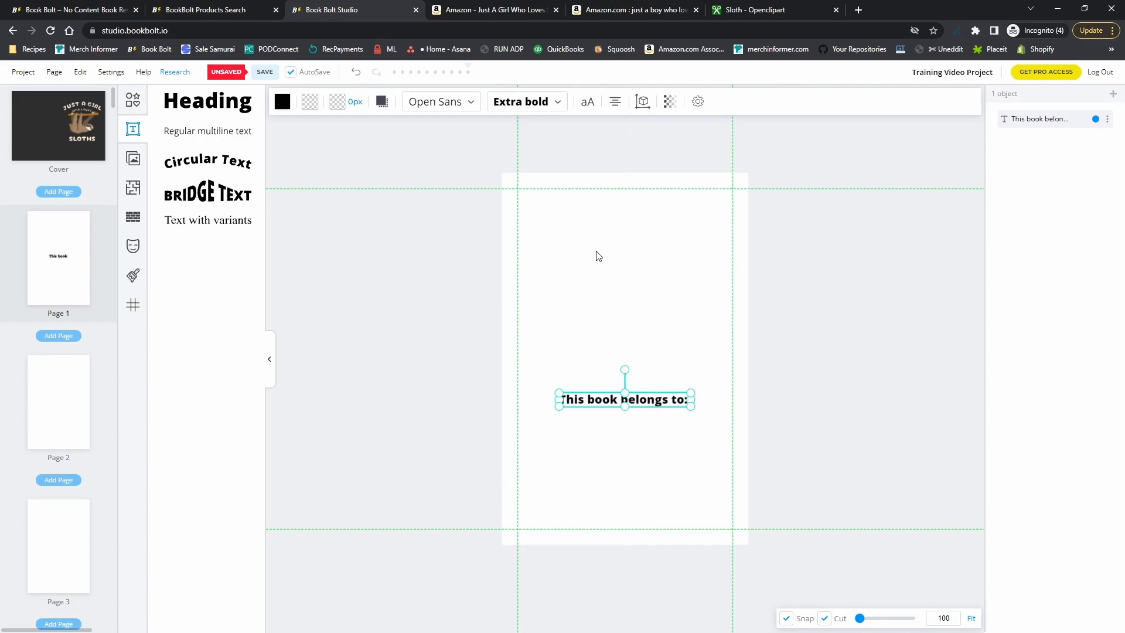
Add a second heading near the top of Page 1 reading "Check out our other journals"
left_click(207, 101)
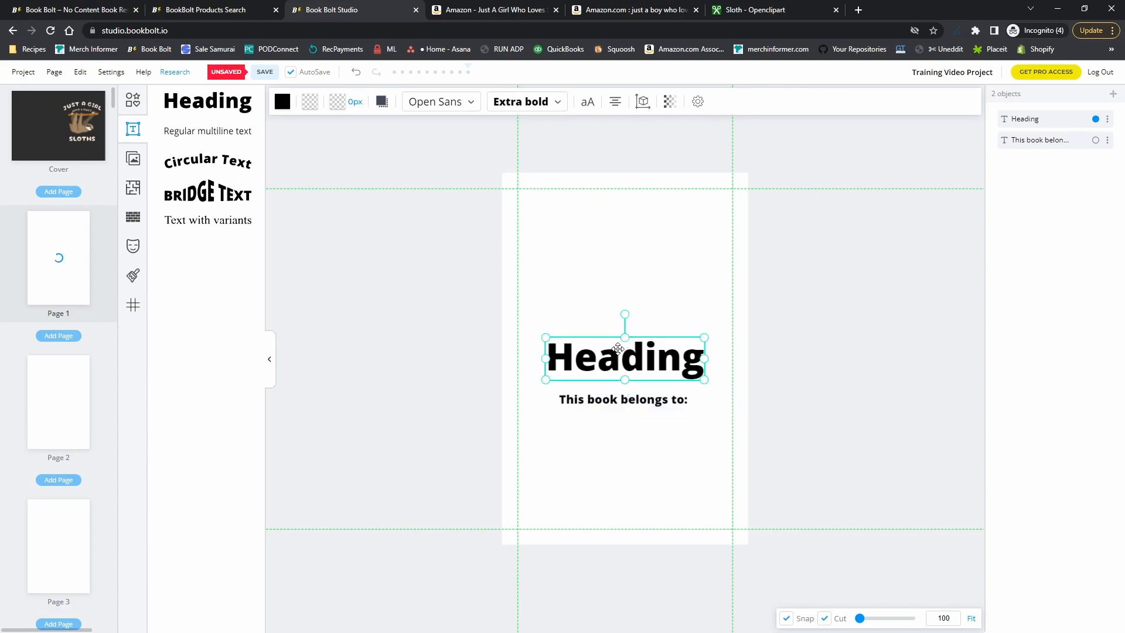
left_click_drag(618, 348, 553, 230)
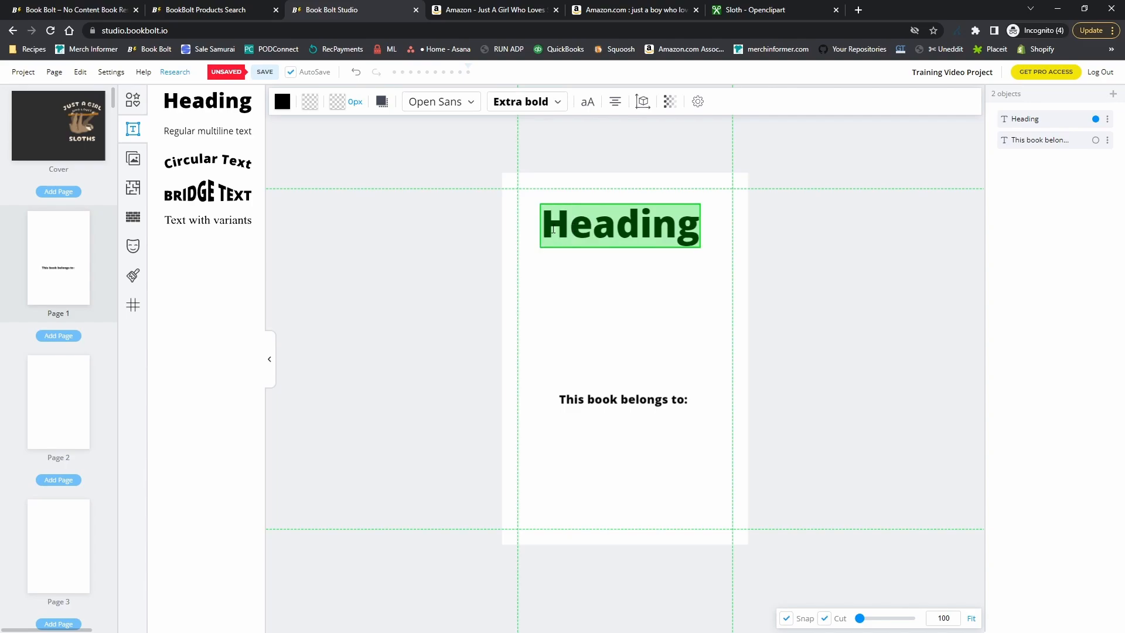
type("Che")
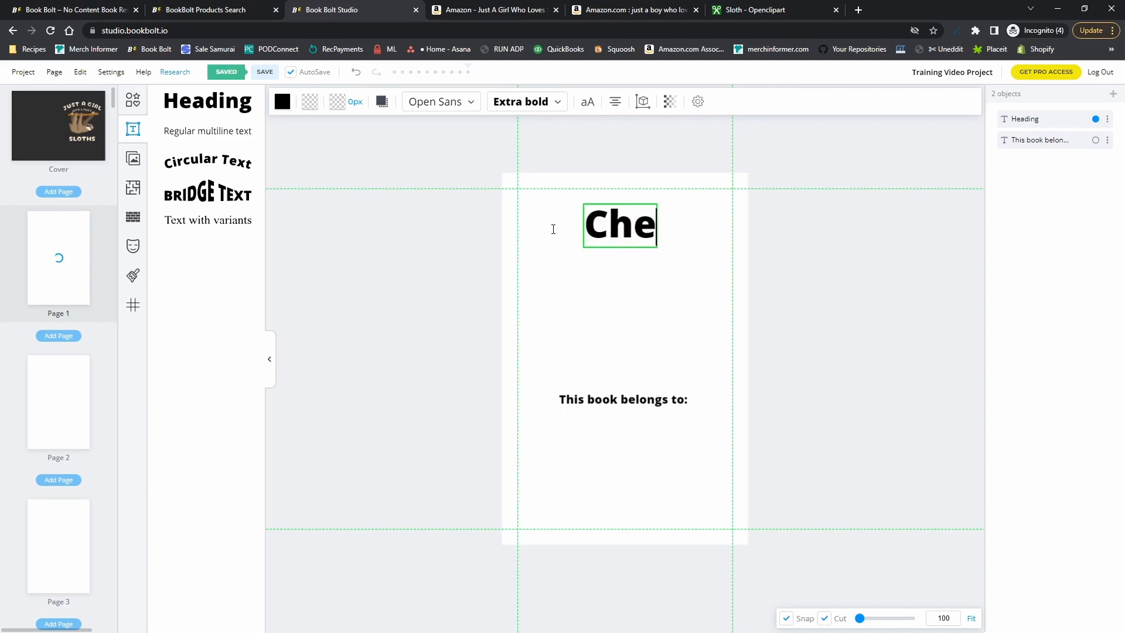
type("ck out our")
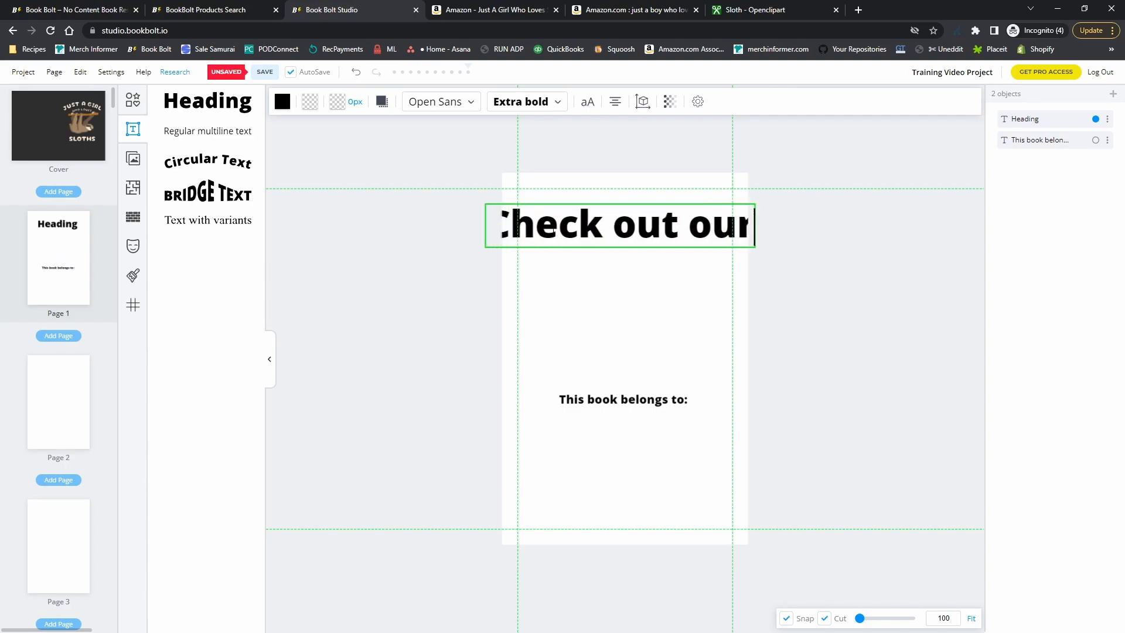
type(" ot")
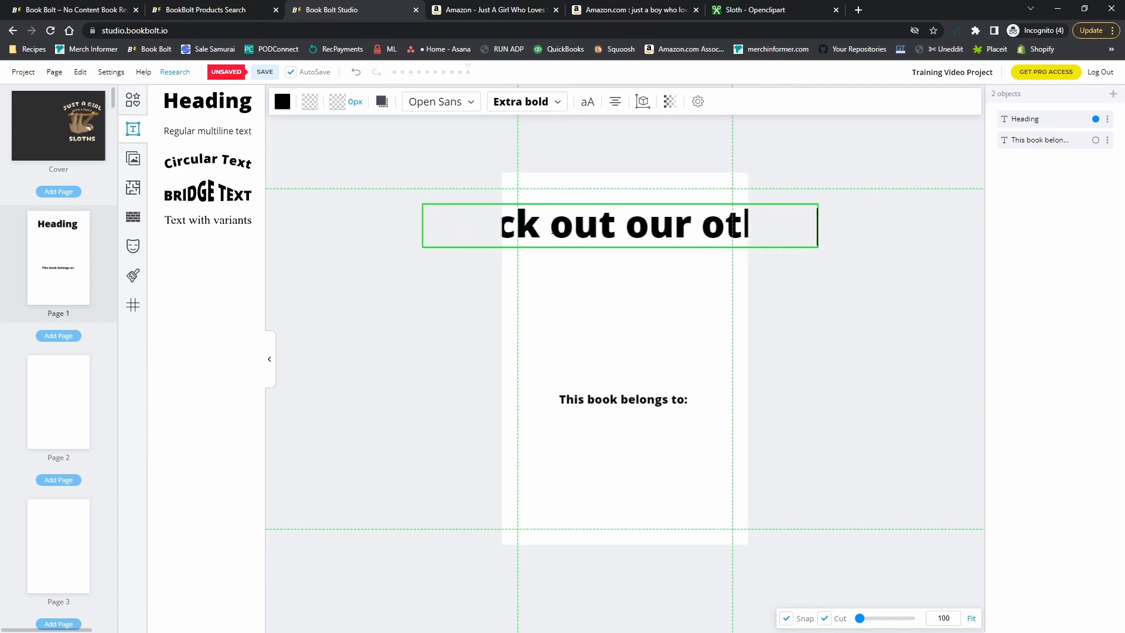
type("her journals")
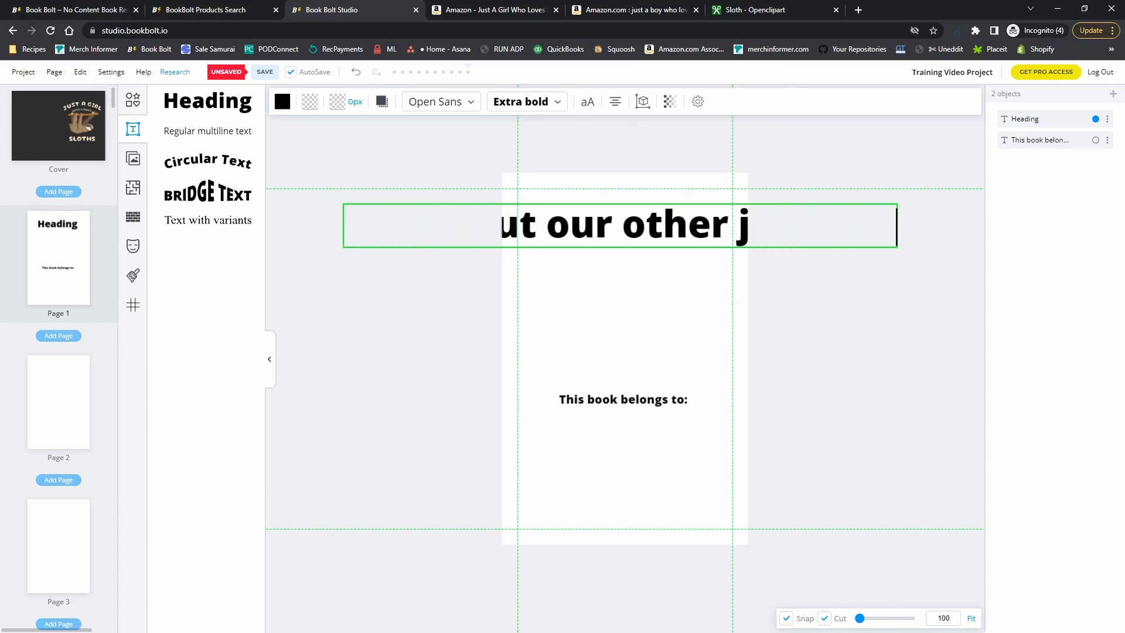
left_click(590, 318)
Set the "Check out our other journals" heading's font size to 98 px
left_click(605, 233)
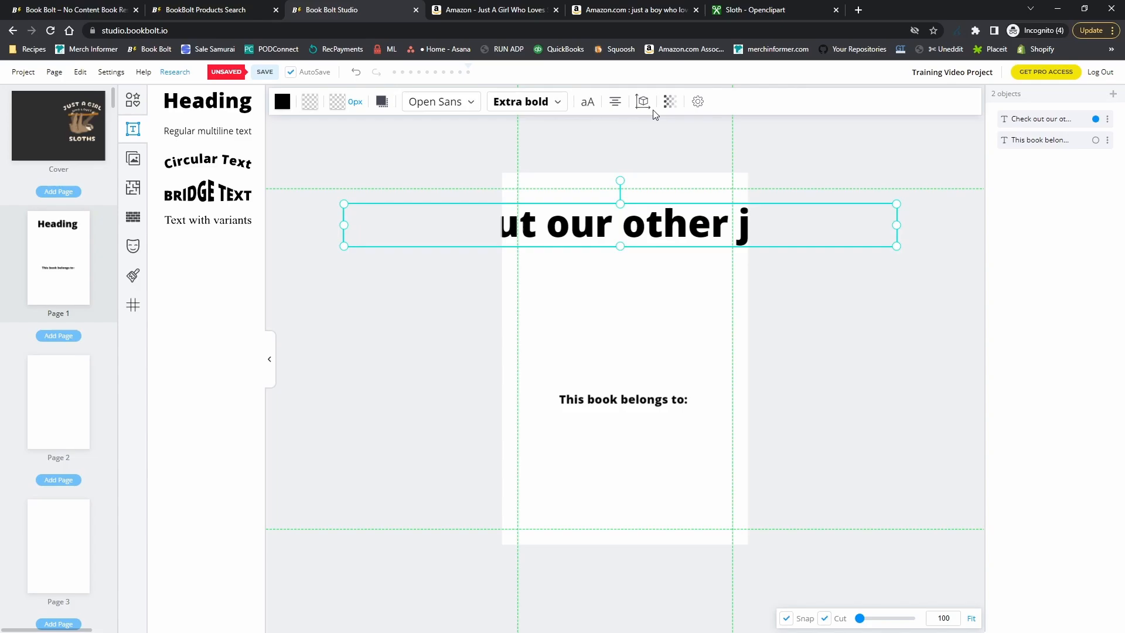
left_click(587, 102)
left_click_drag(614, 212, 593, 217)
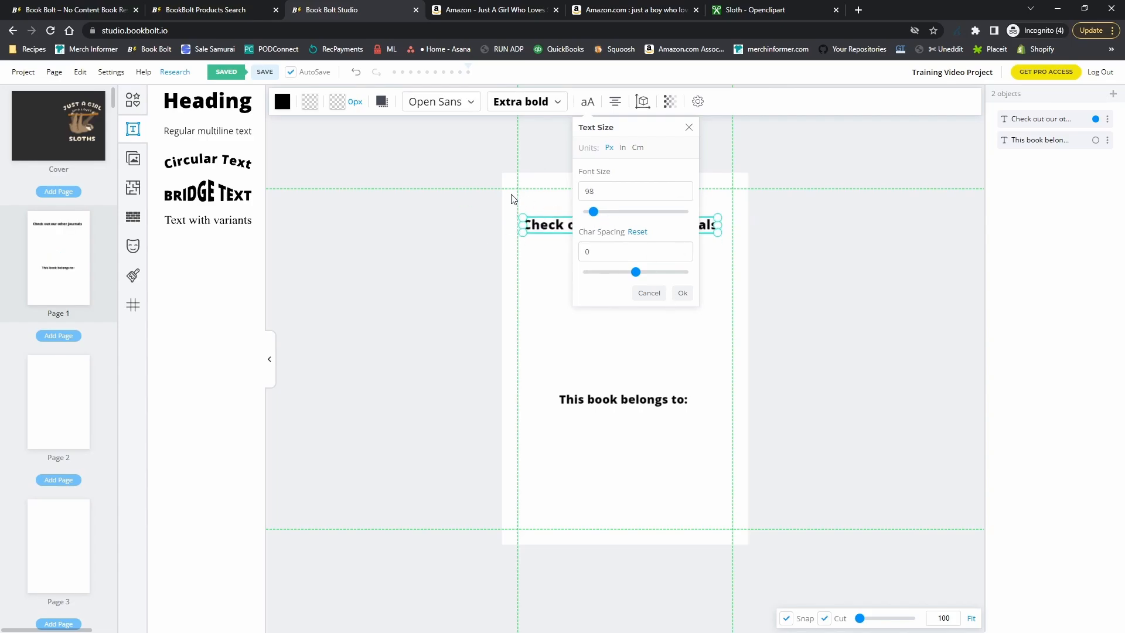
left_click(682, 293)
Enlarge the "Check out our other journals" heading slightly and center it horizontally on the page
scroll(668, 274, "up", 3)
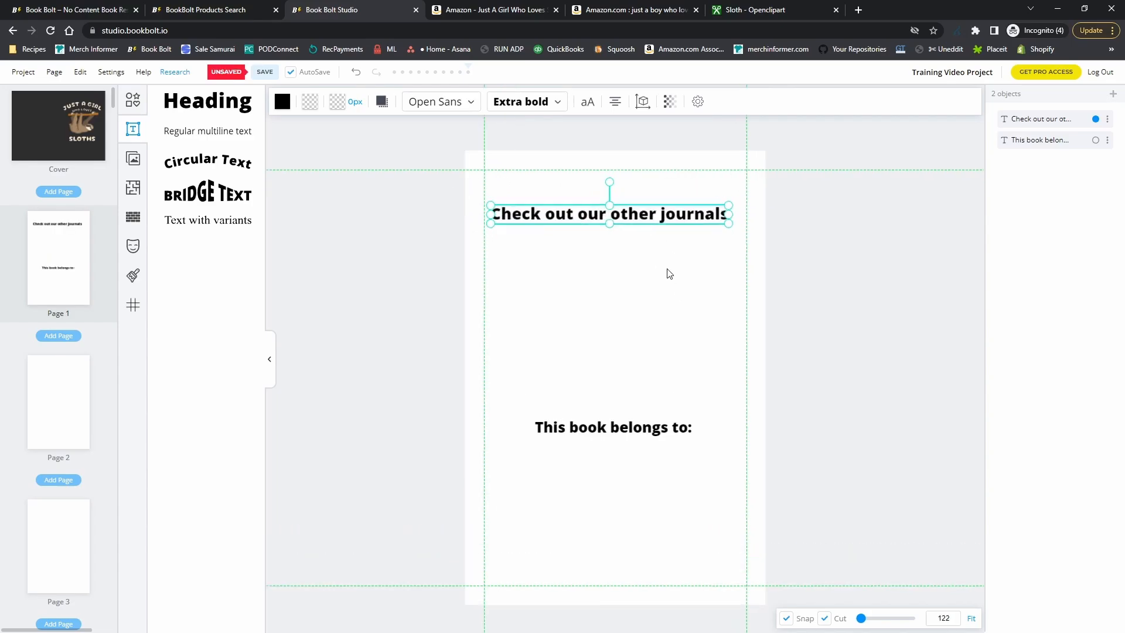
left_click_drag(596, 207, 605, 207)
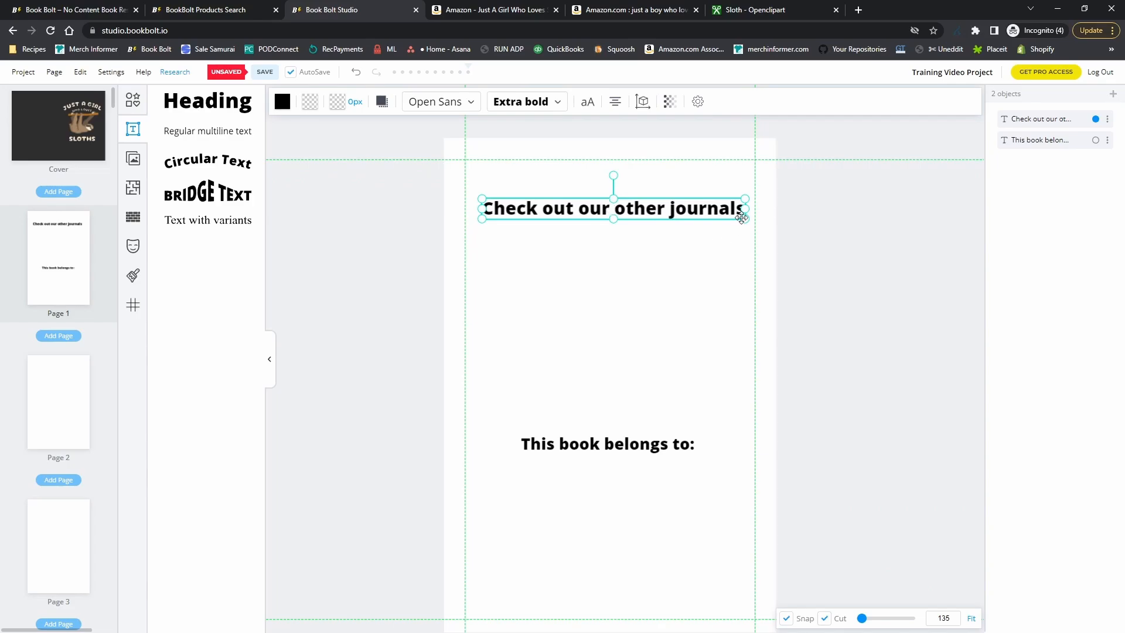
left_click_drag(743, 219, 752, 220)
left_click_drag(640, 207, 648, 207)
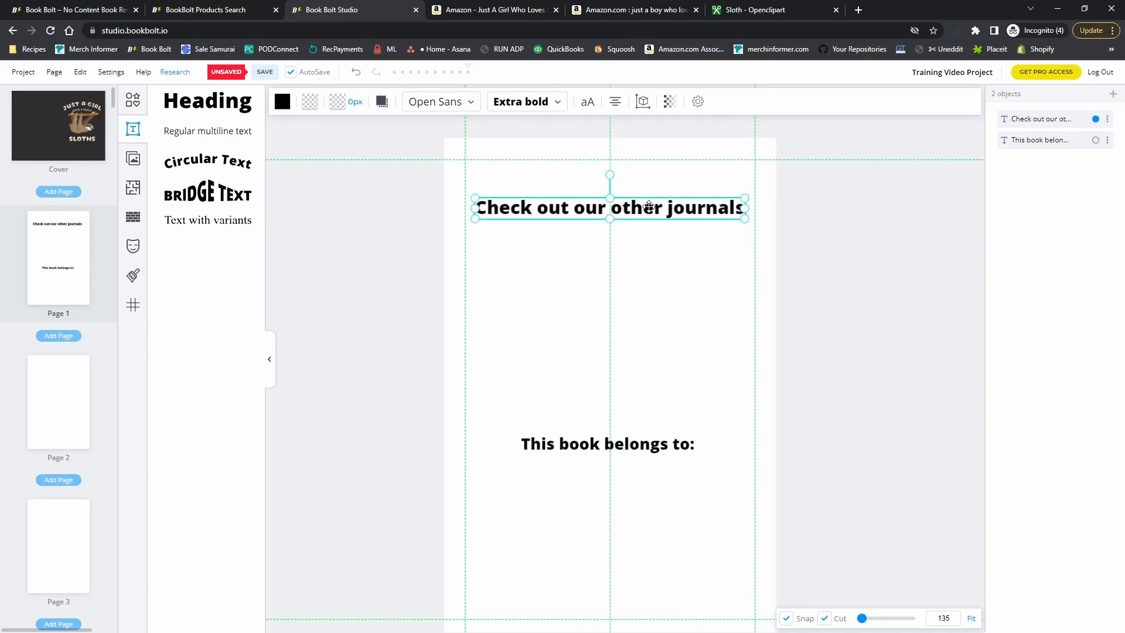
left_click(652, 246)
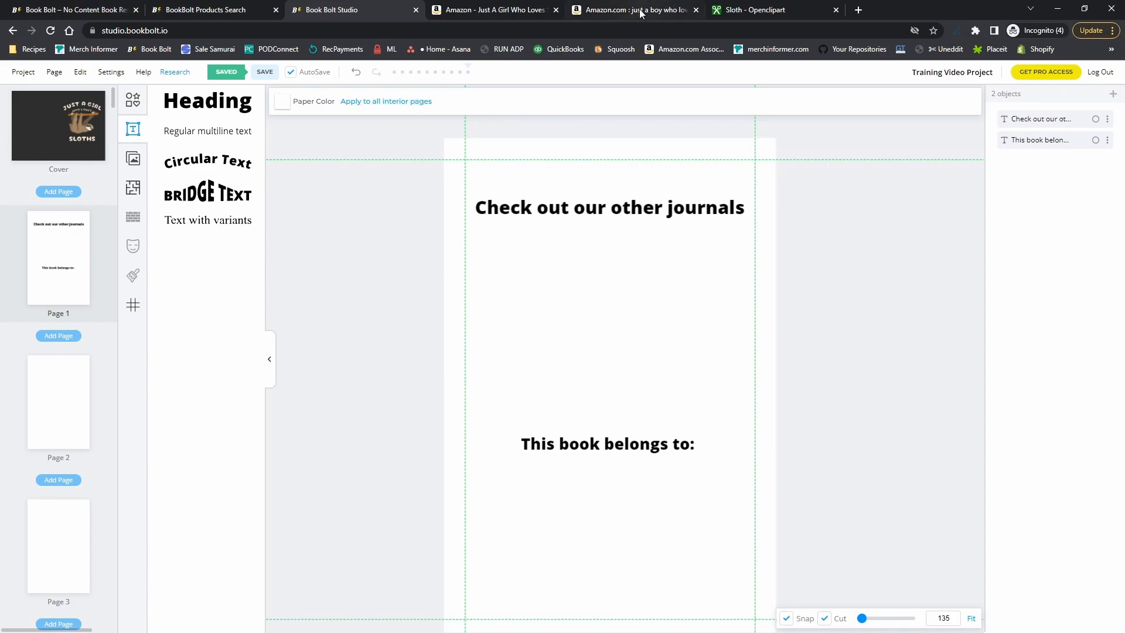
Search Google for "free qr code generator" in a new browser tab and open the QRCode Monkey site
left_click(857, 10)
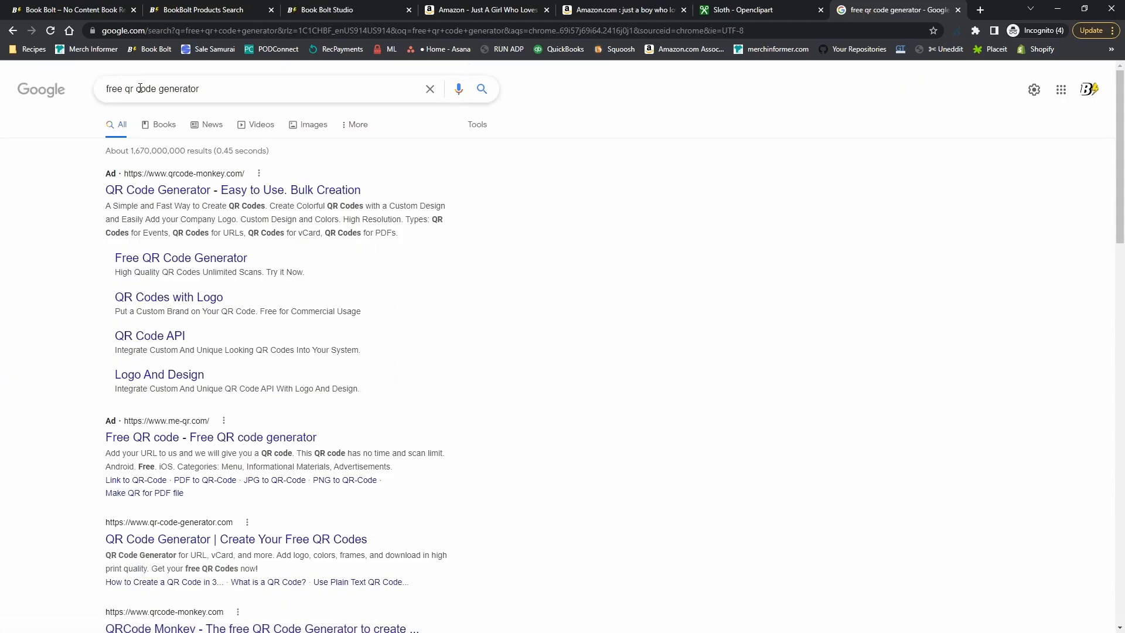
scroll(320, 293, "down", 5)
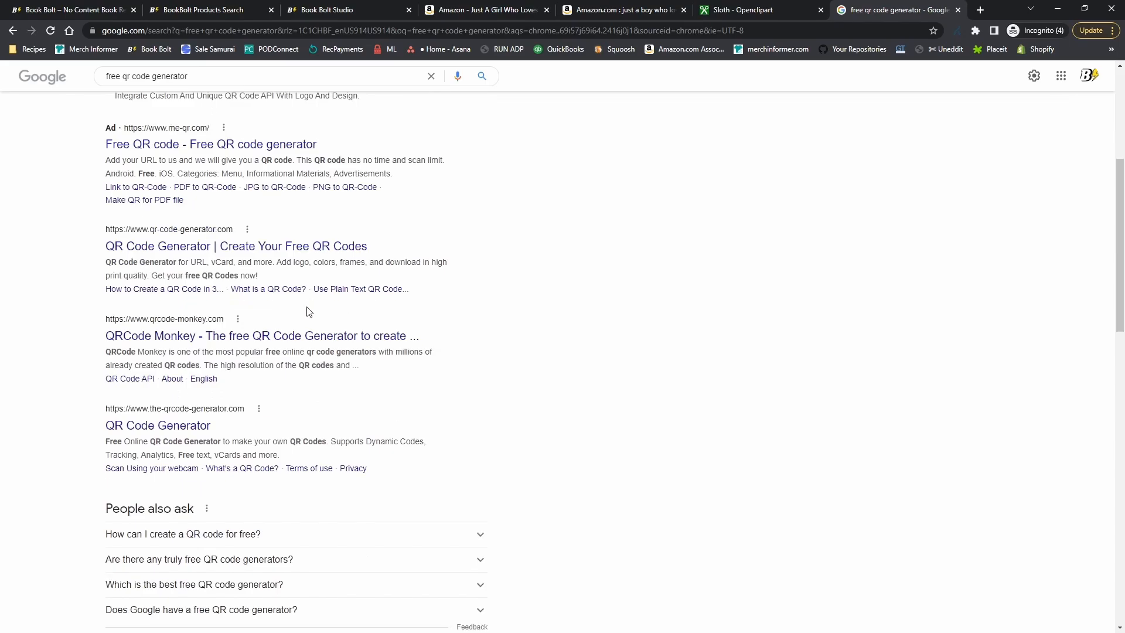
left_click(244, 341)
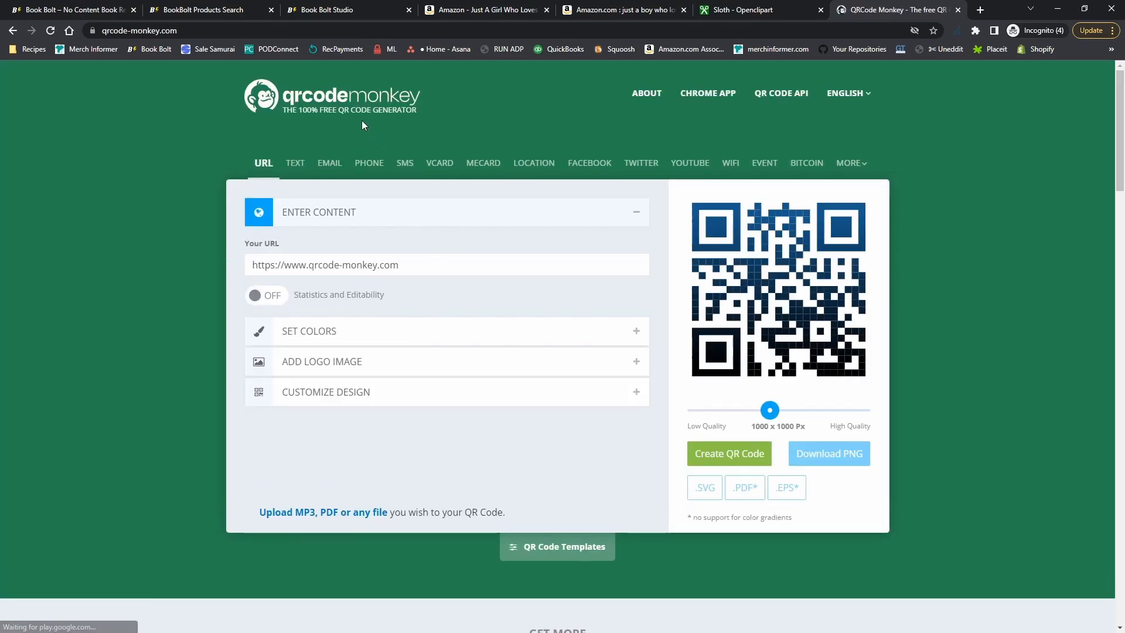
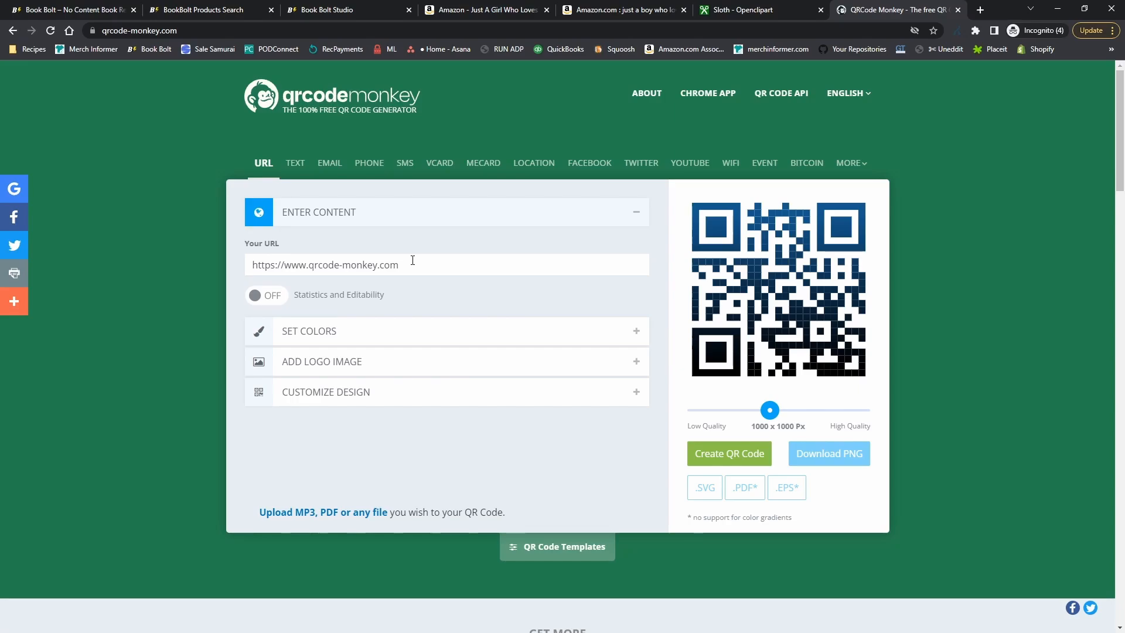
Switch to the Amazon listing of the sloth notebook and open the Joy Jammed Journals author page
left_click(491, 10)
scroll(664, 260, "up", 3)
left_click(1108, 77)
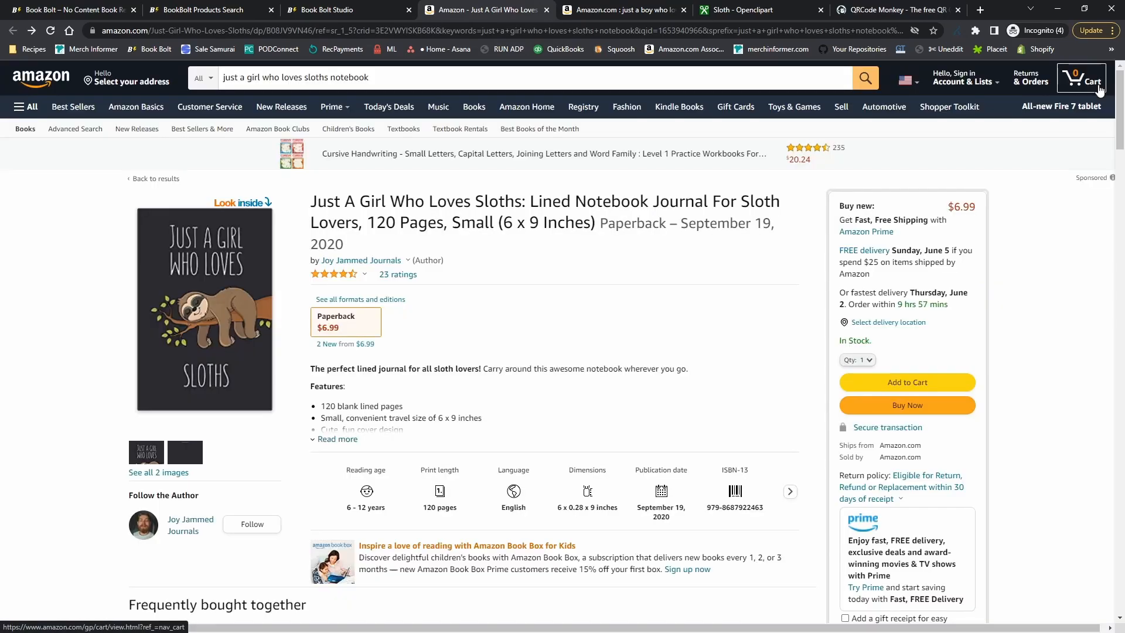
mouse_move(376, 262)
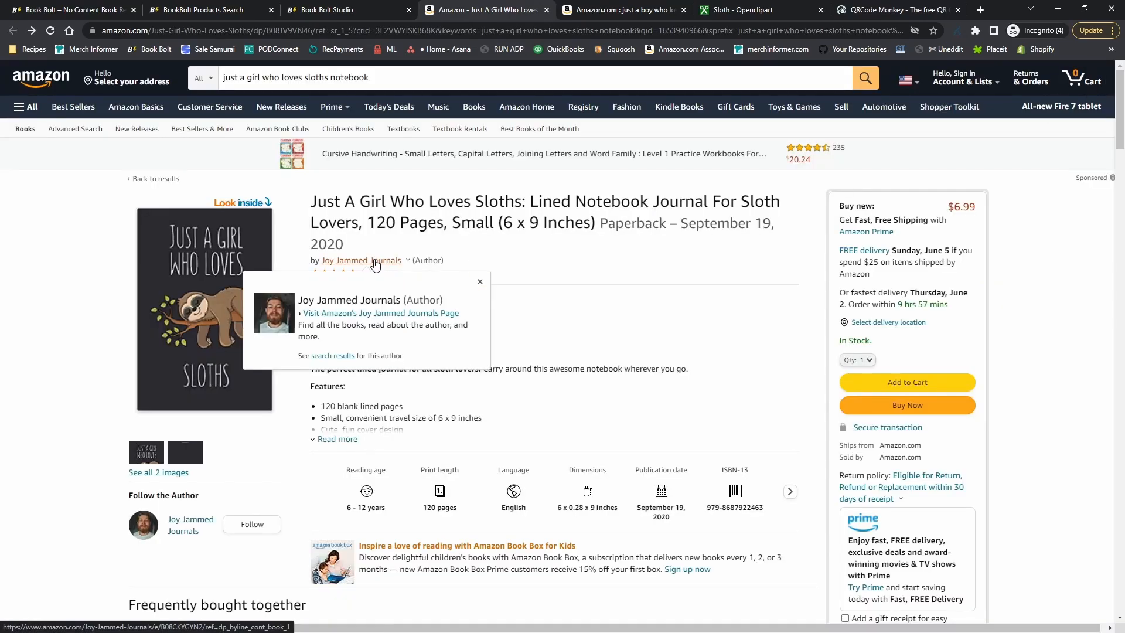
left_click(478, 283)
mouse_move(368, 263)
left_click(358, 313)
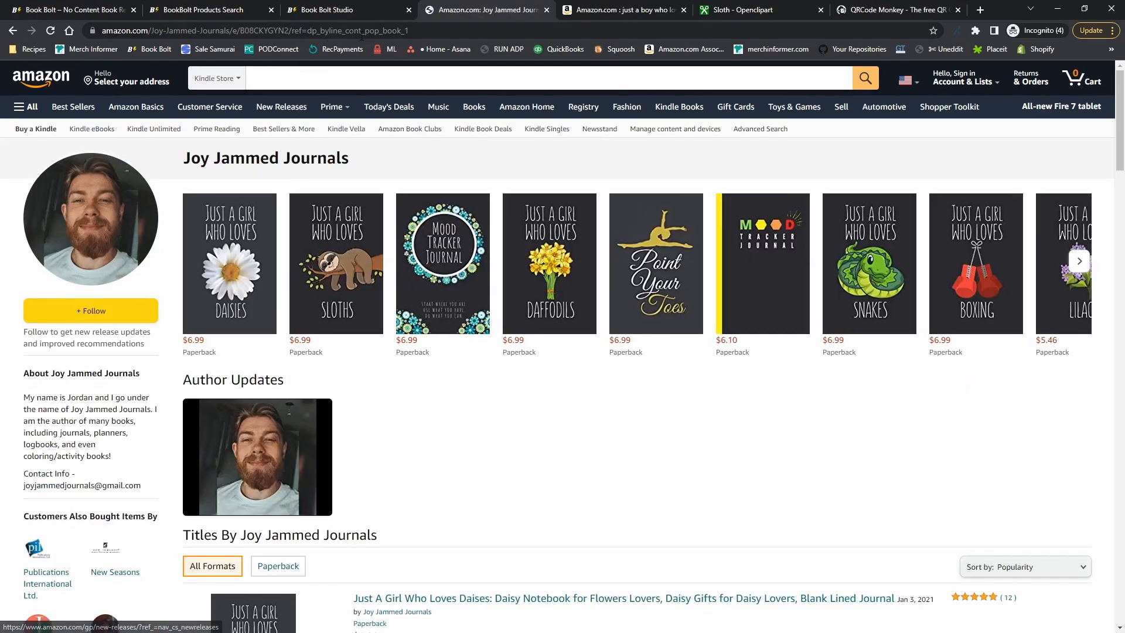
Copy the author page's URL into QRCode Monkey's URL content in place of the sample address and create the QR code
left_click(386, 32)
key("ctrl+c")
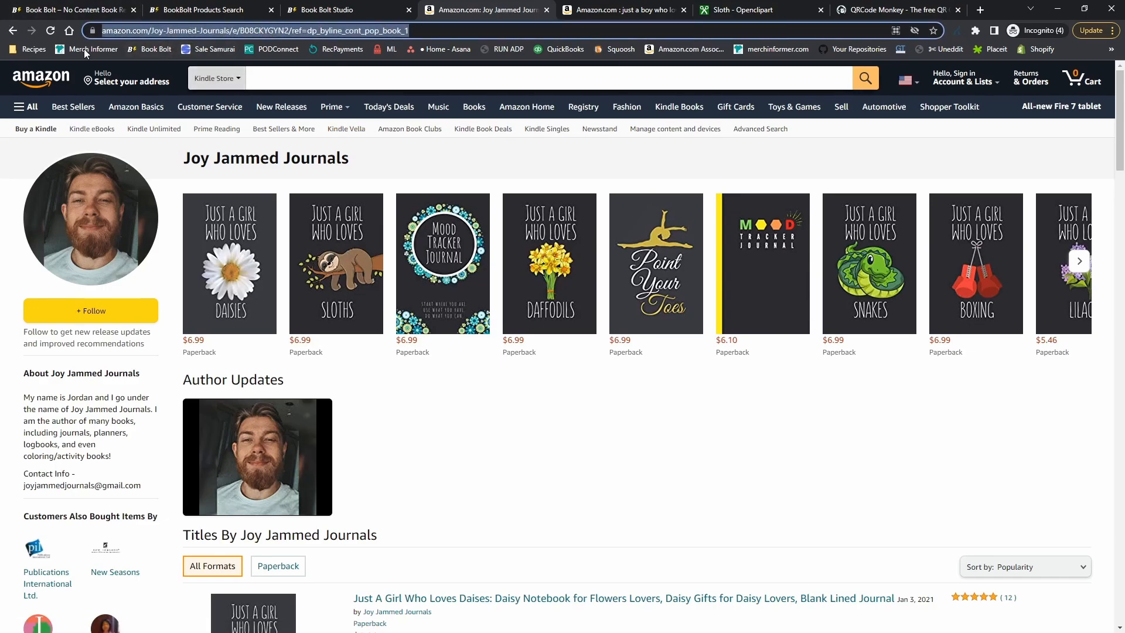
left_click(867, 10)
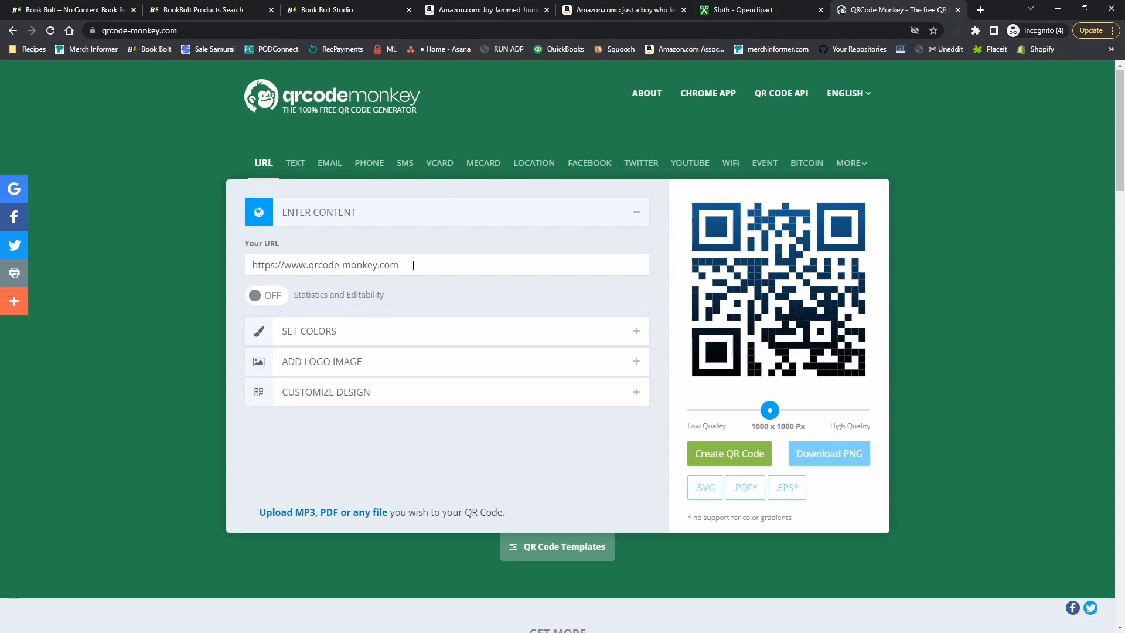
left_click_drag(451, 261, 251, 263)
key("ctrl+v")
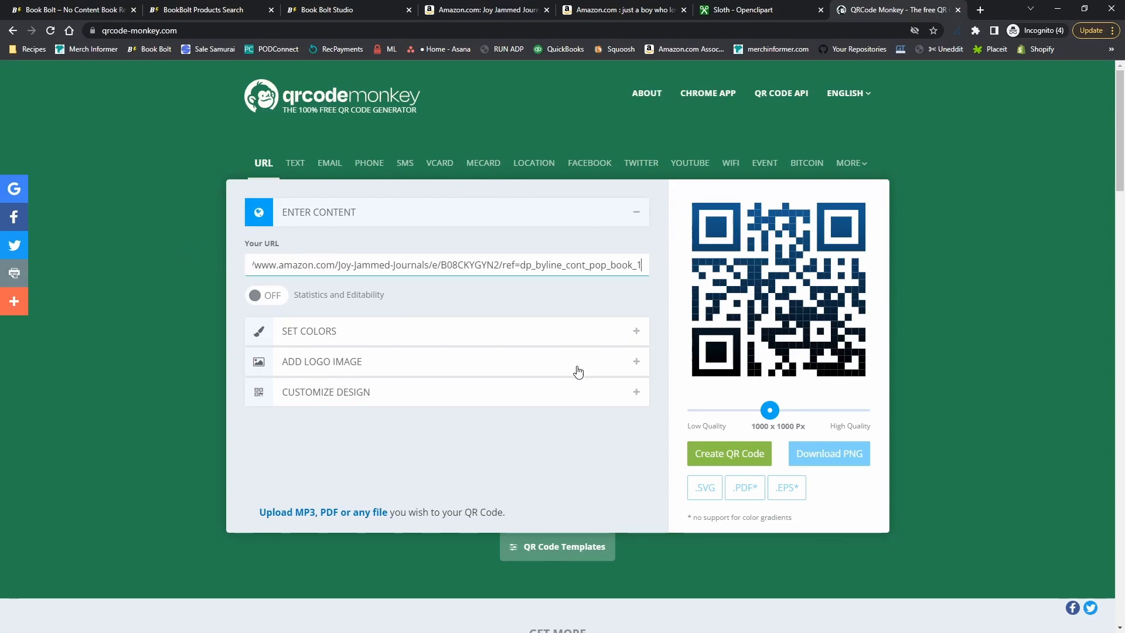
left_click(737, 454)
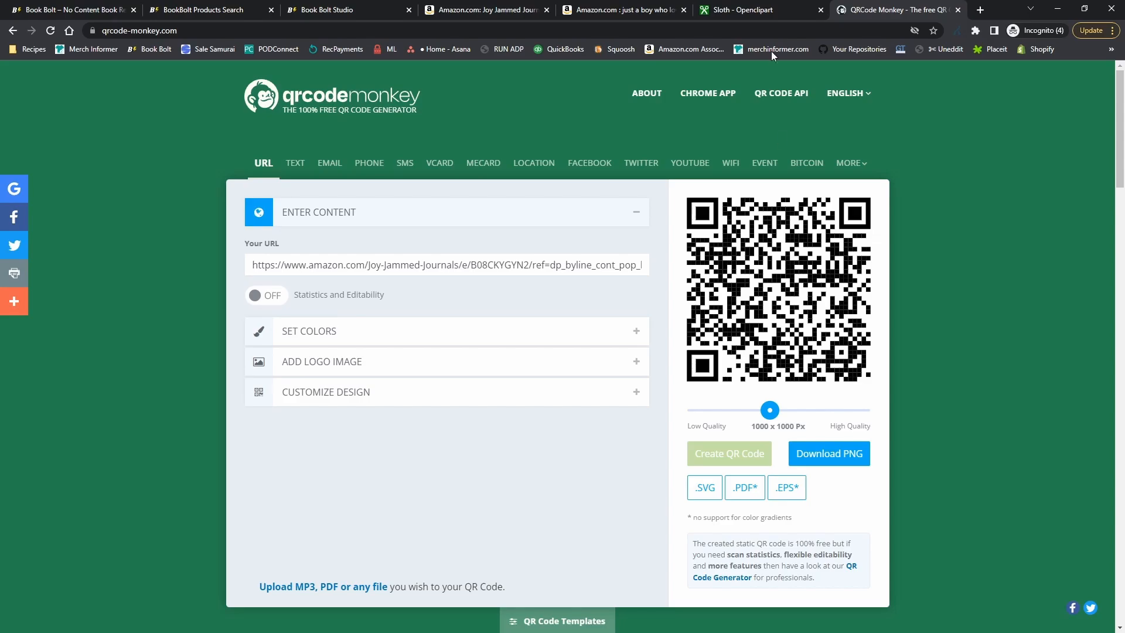
Download the author-page QR code as a PNG file and show the downloaded file in its folder
left_click(492, 10)
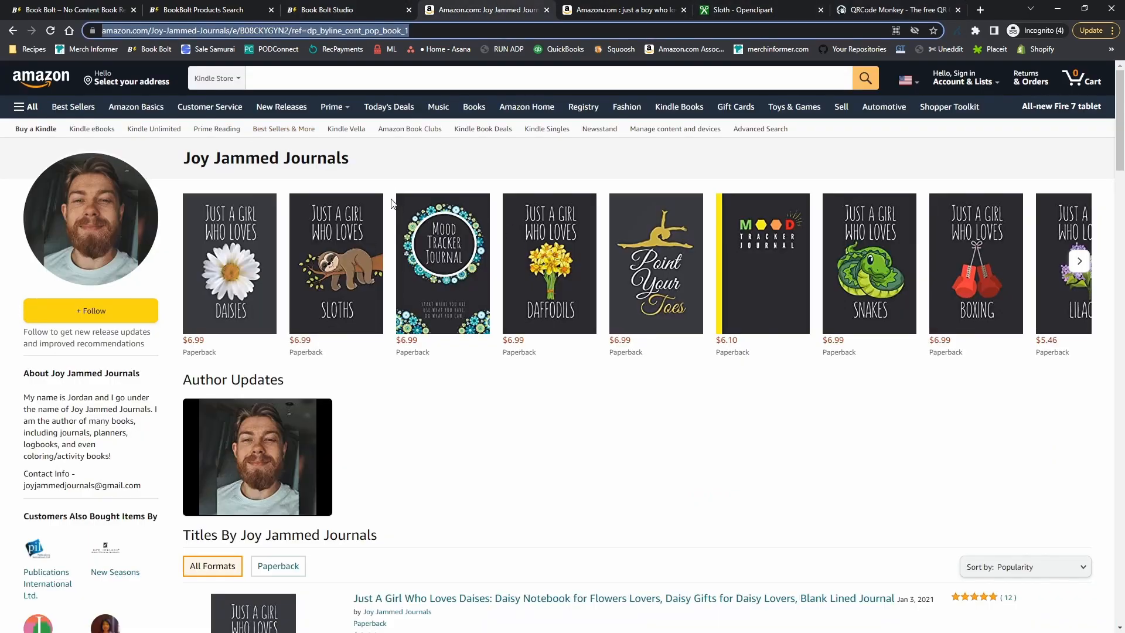
left_click(867, 10)
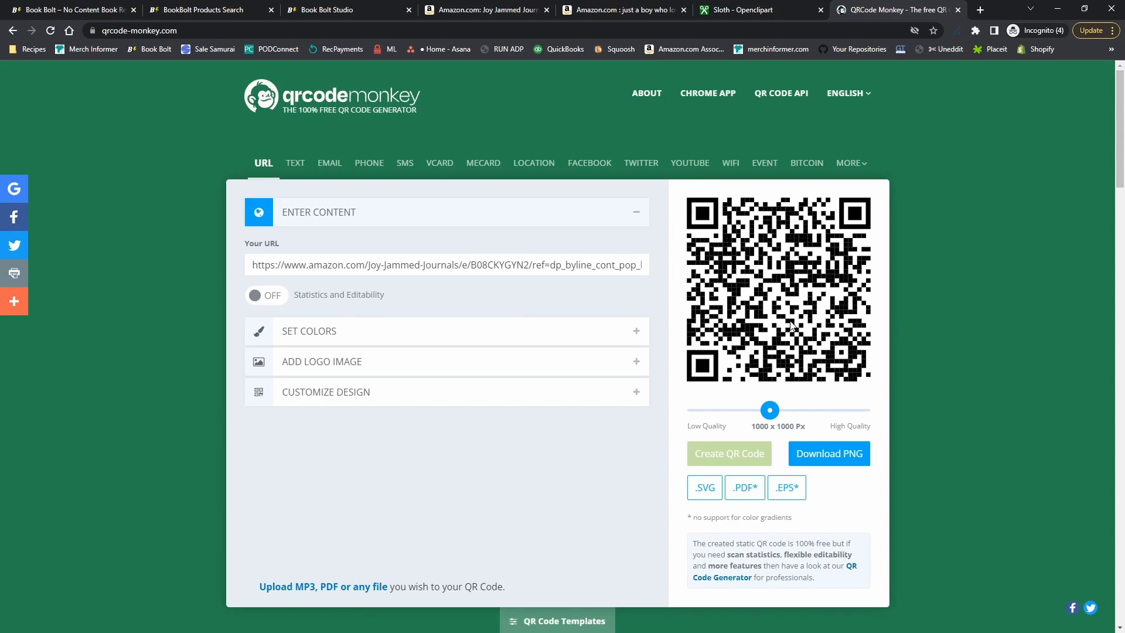
left_click(831, 454)
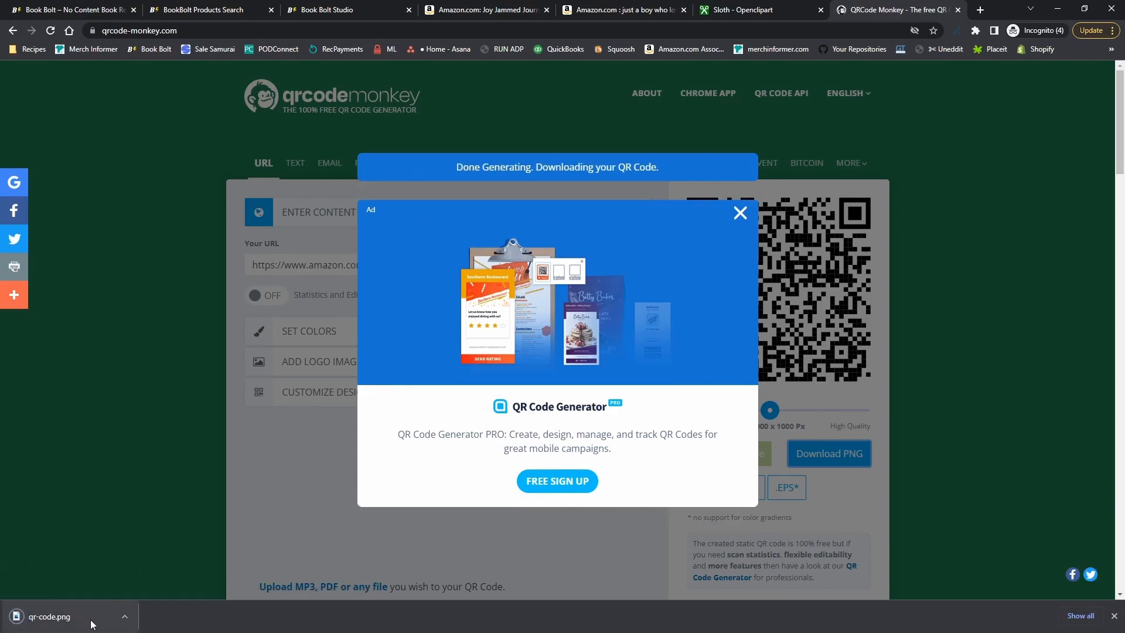
left_click(124, 623)
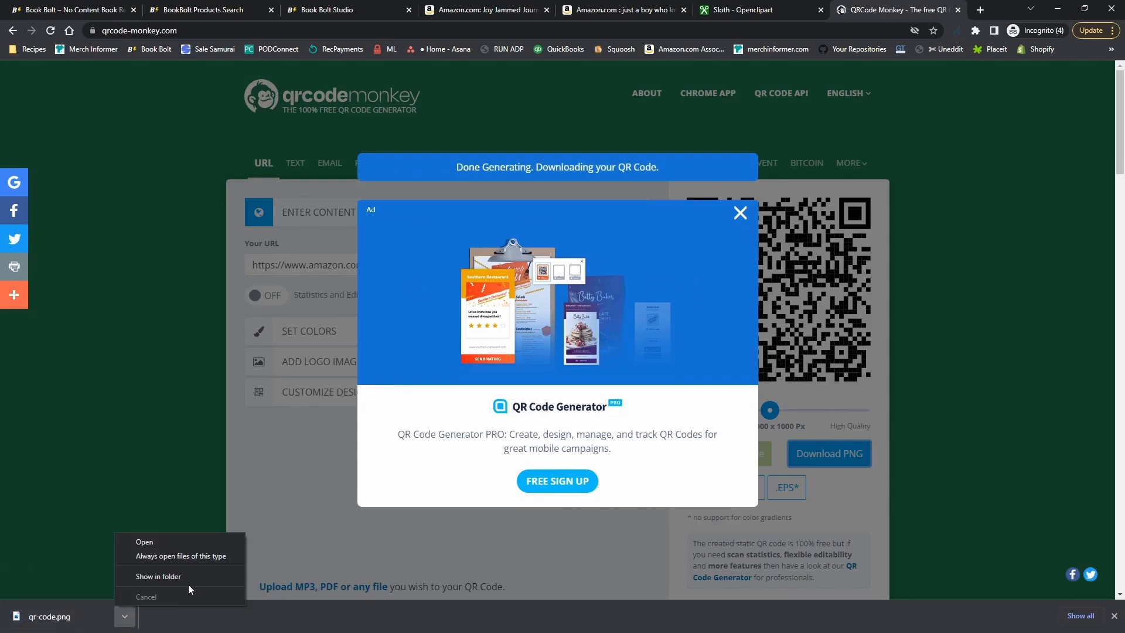
left_click(185, 579)
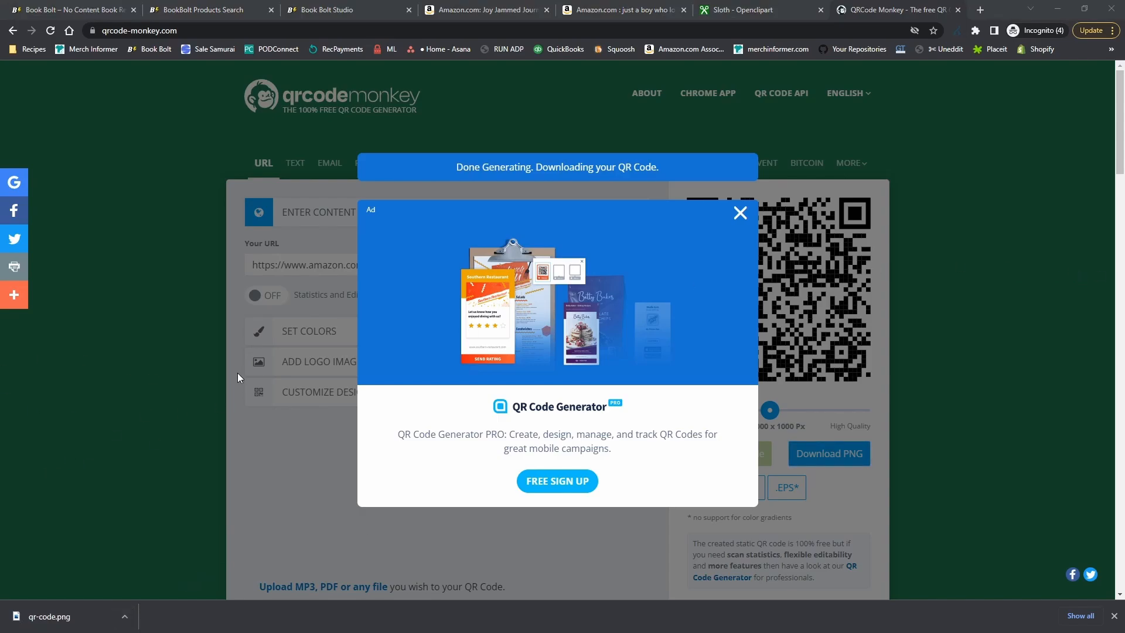
Switch to Book Bolt Studio, upload qr-code.png to the image library and insert it on page 1
left_click(357, 9)
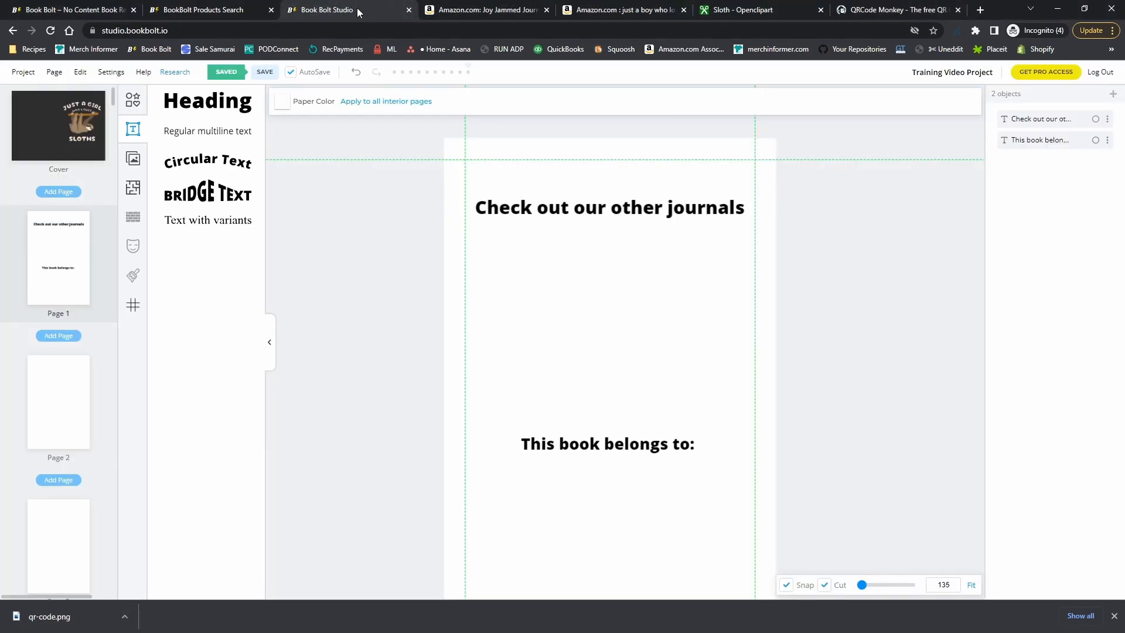
left_click(134, 160)
left_click_drag(49, 617, 625, 355)
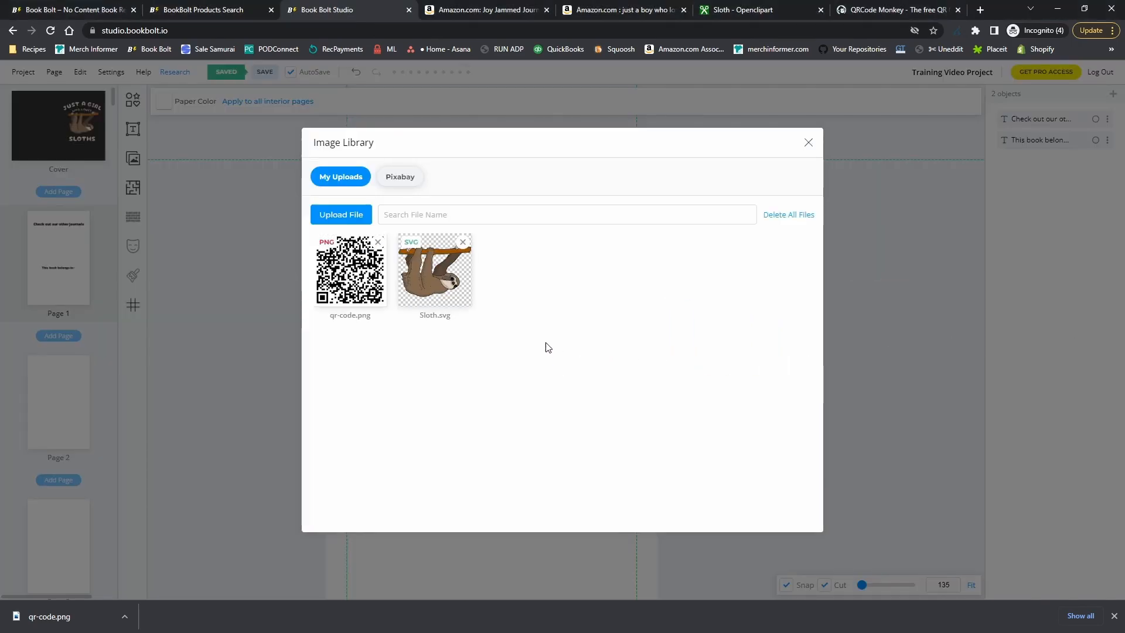
left_click(353, 278)
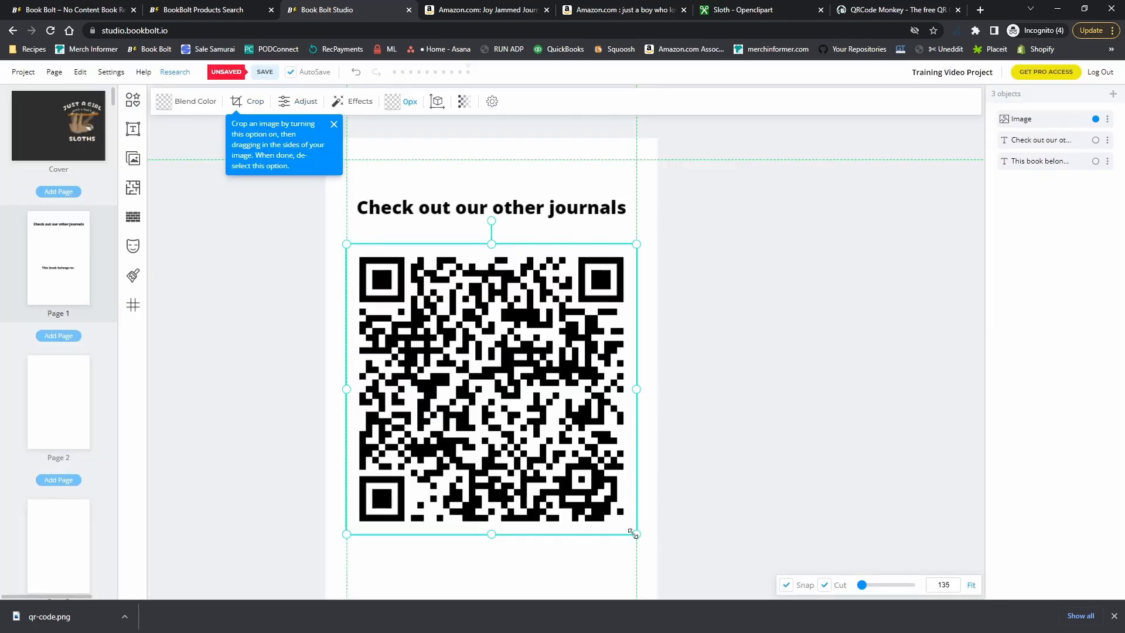
Shrink the QR code to less than half its size and center it directly below the "Check out our other journals" heading
left_click_drag(634, 533, 434, 404)
left_click_drag(432, 315, 501, 302)
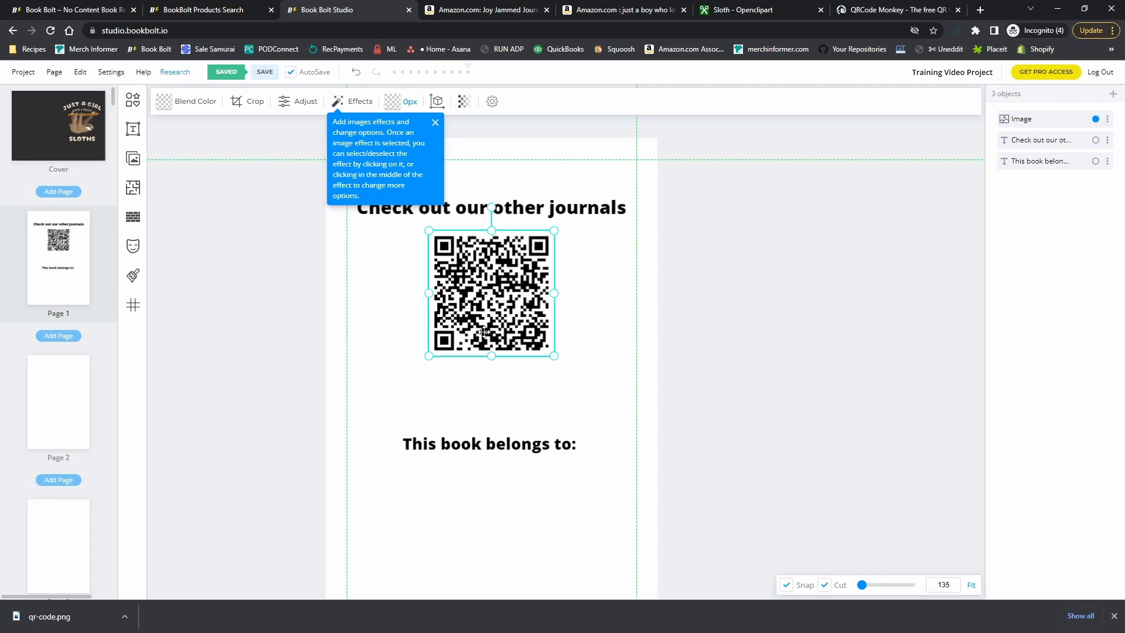
left_click(435, 122)
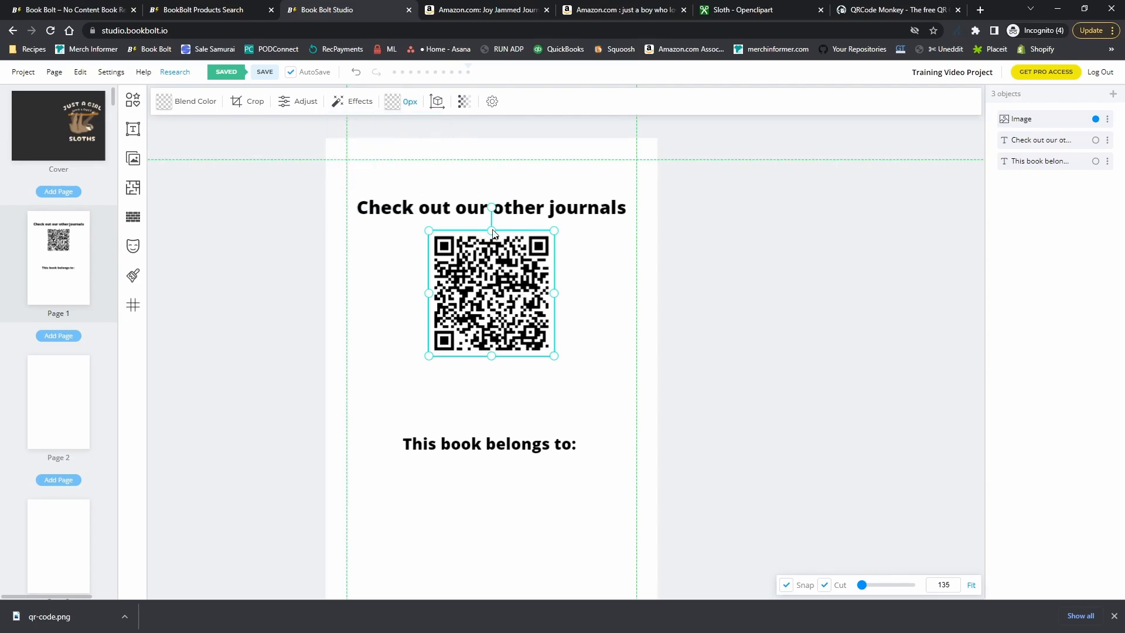
Try the Light font style on the "Check out our other journals" heading and restore Extra bold
left_click(523, 208)
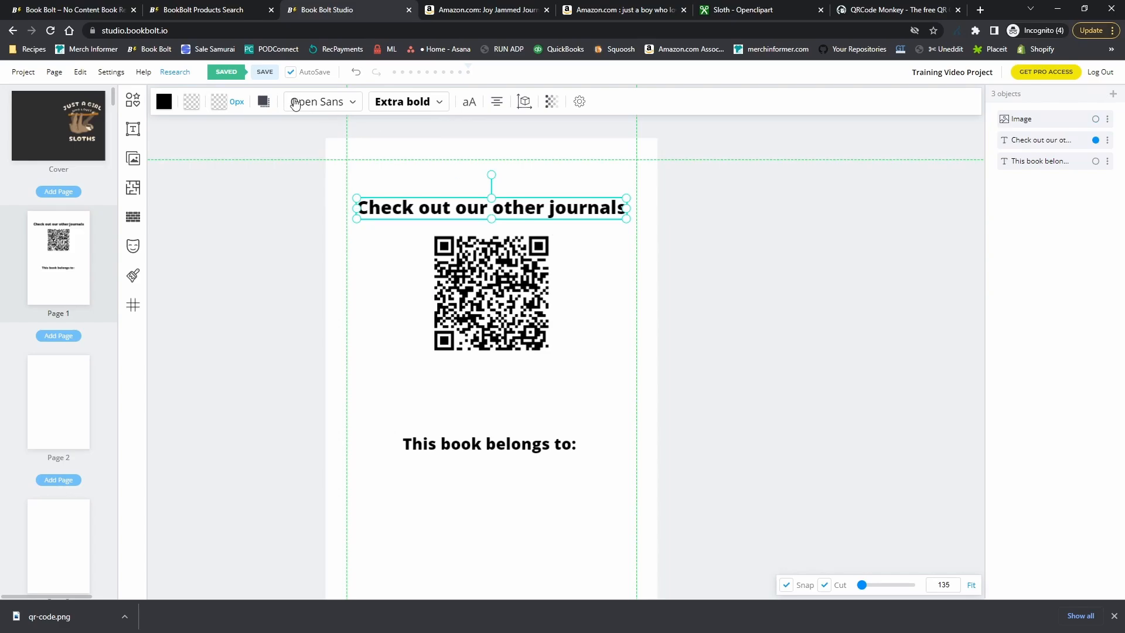
left_click(417, 109)
left_click(394, 154)
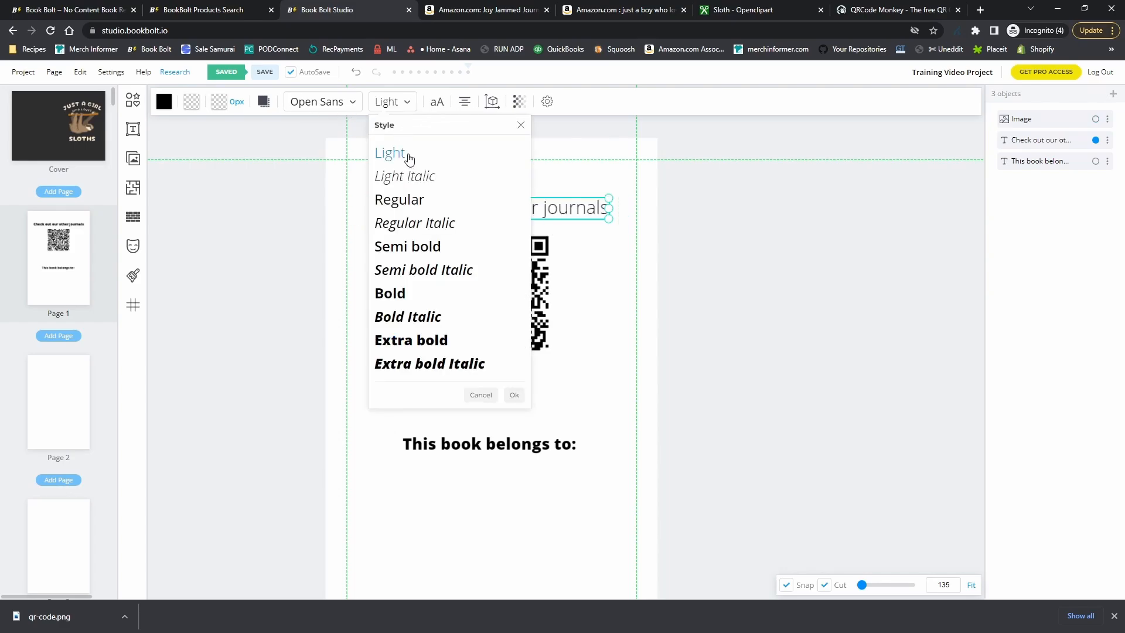
left_click(411, 340)
left_click(726, 337)
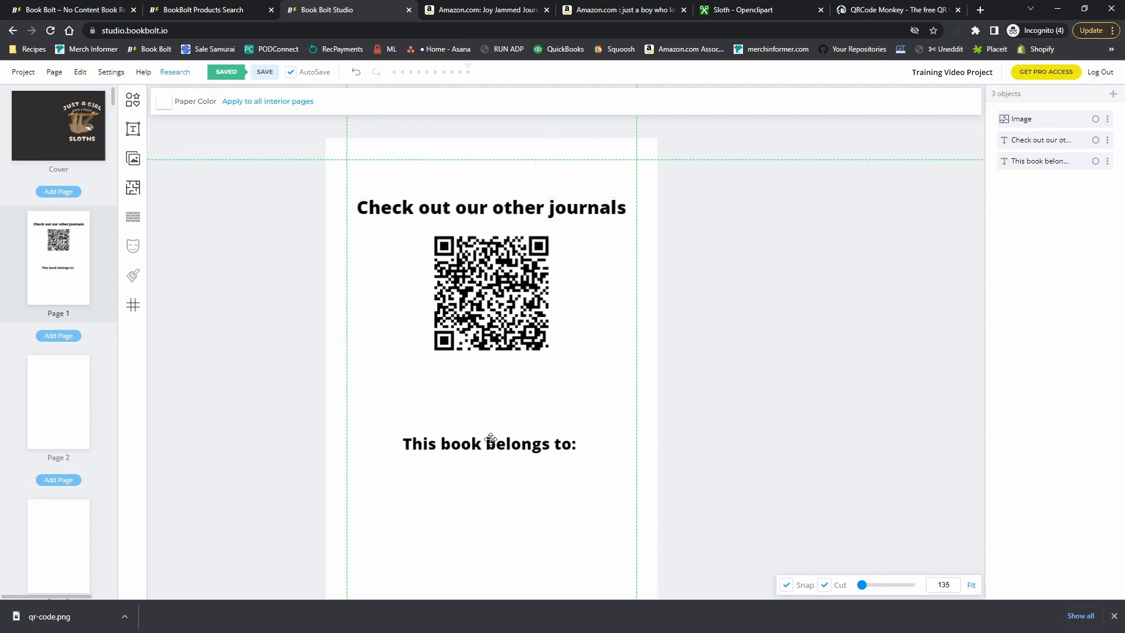
Move the "This book belongs to:" text up to sit just below the QR code
left_click_drag(490, 441, 493, 382)
left_click(791, 417)
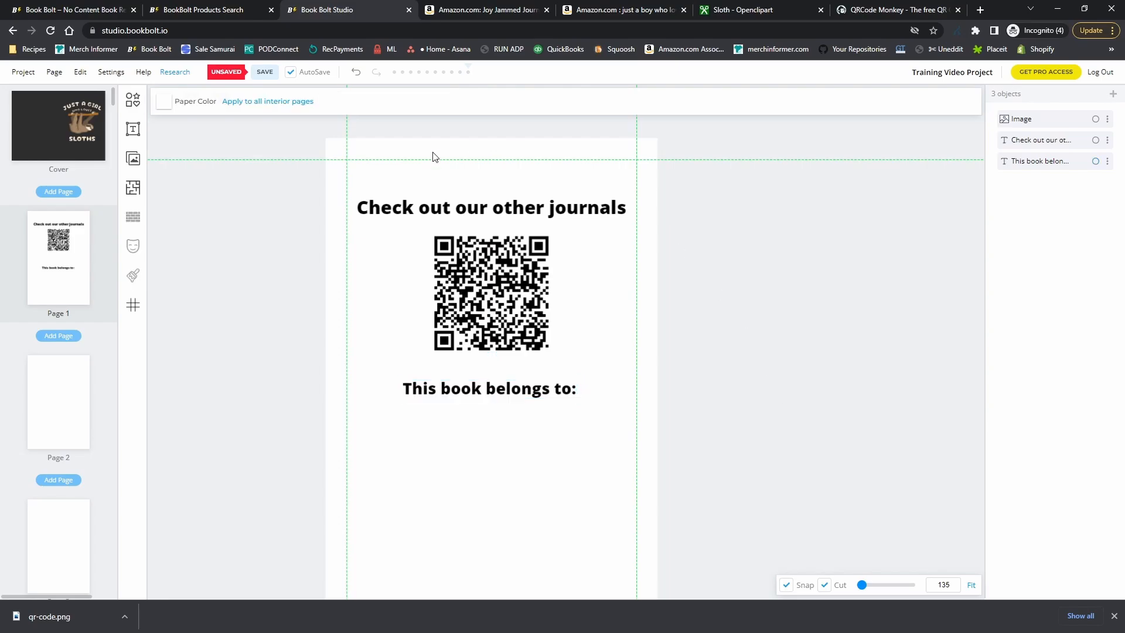
scroll(610, 325, "down", 1)
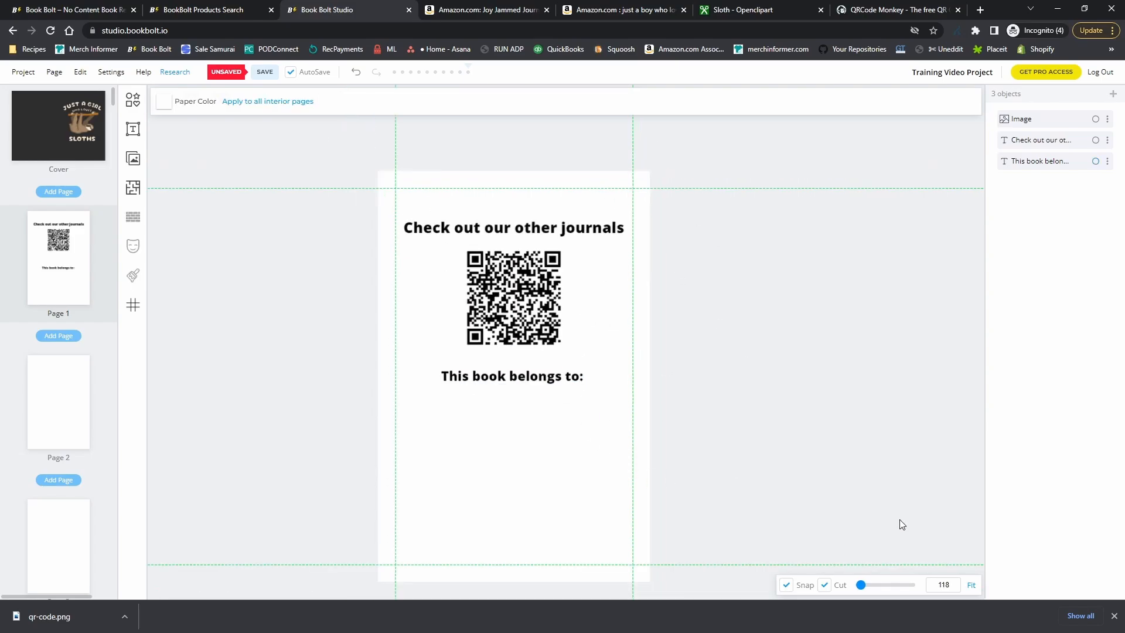
left_click(971, 590)
scroll(580, 394, "up", 3)
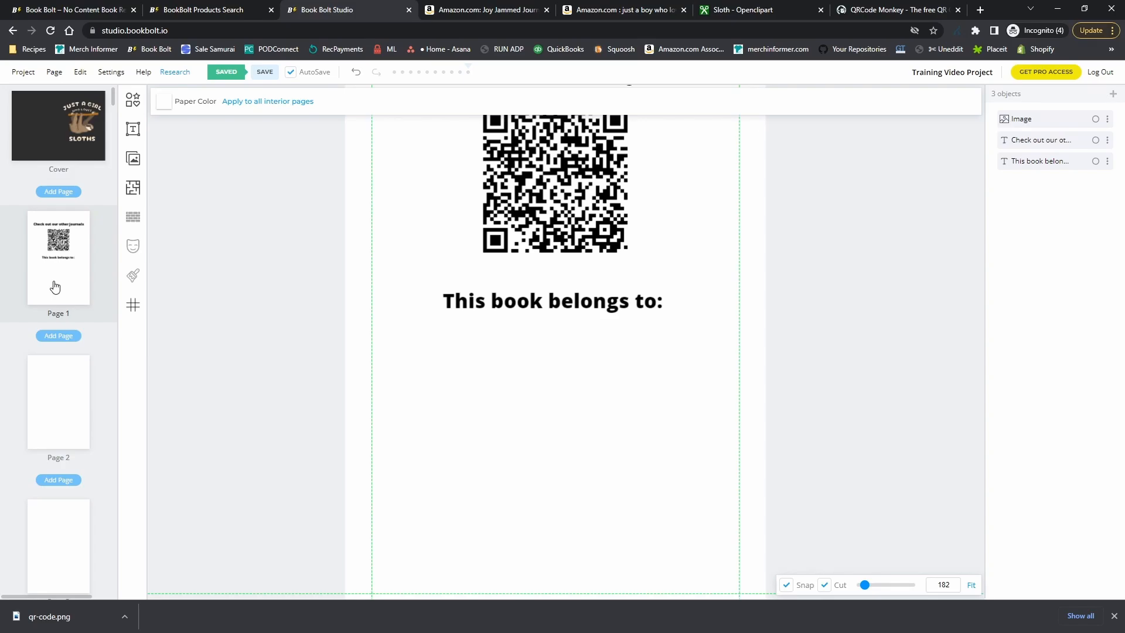
Open the interior templates library and browse the available page layouts, from ruled pages to trackers and planners
left_click(133, 190)
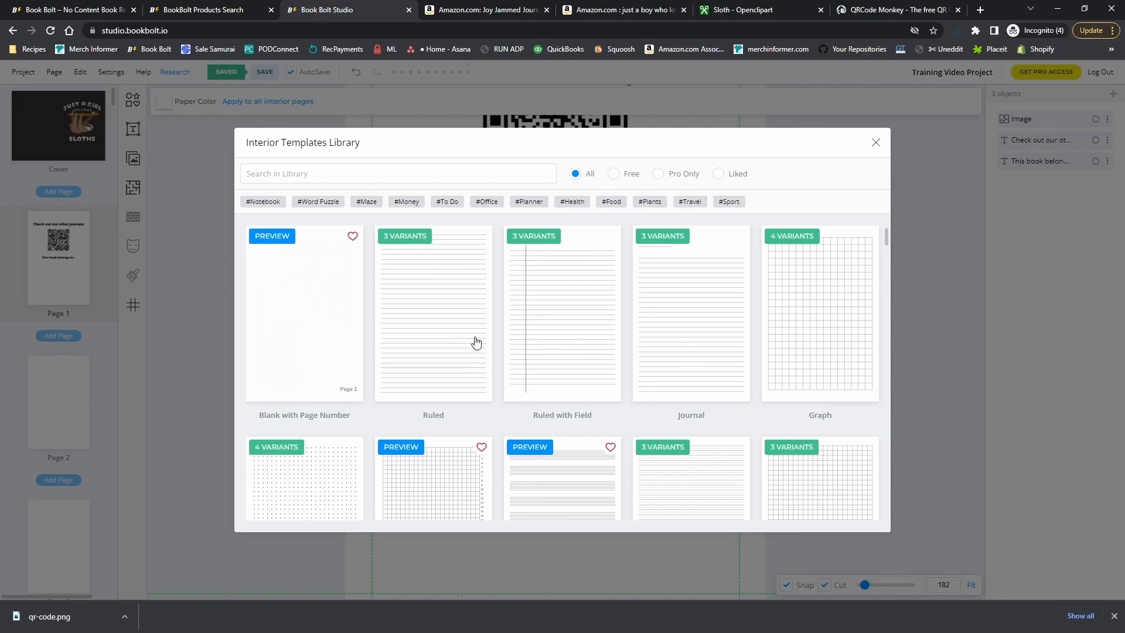
scroll(453, 348, "down", 10)
scroll(480, 346, "down", 3)
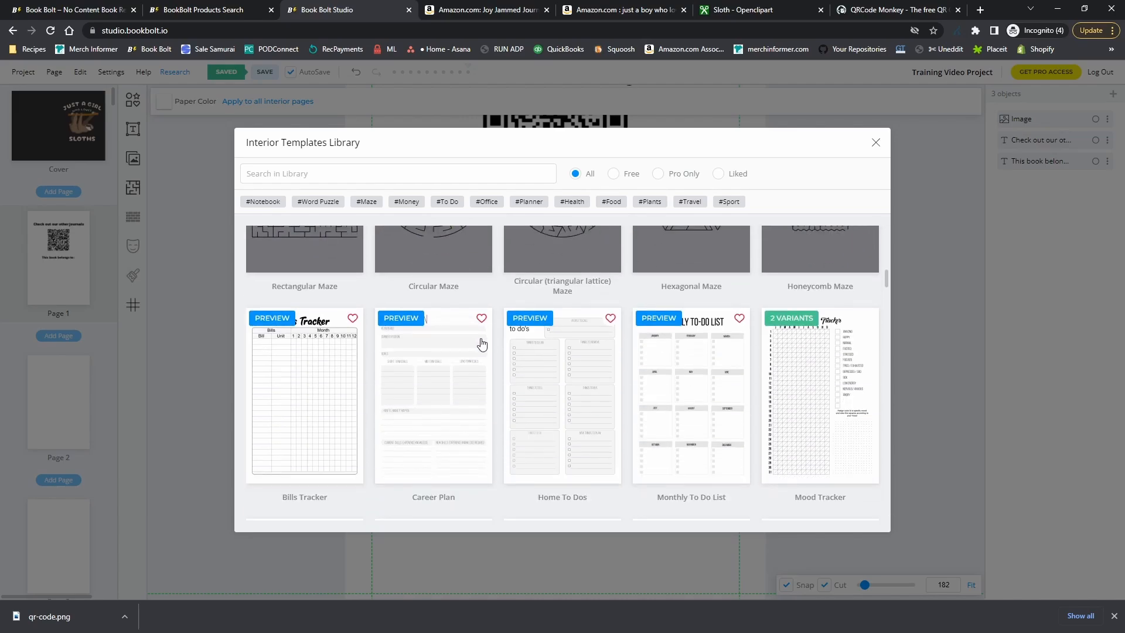
scroll(466, 358, "up", 2)
scroll(594, 448, "down", 3)
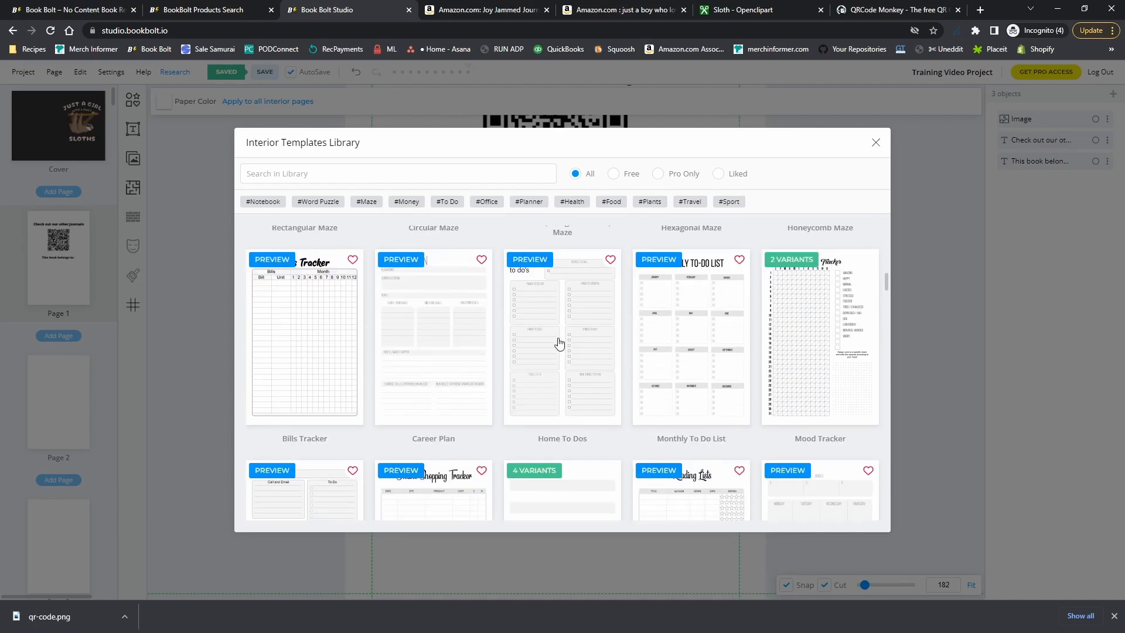
scroll(679, 401, "down", 1)
scroll(614, 393, "down", 3)
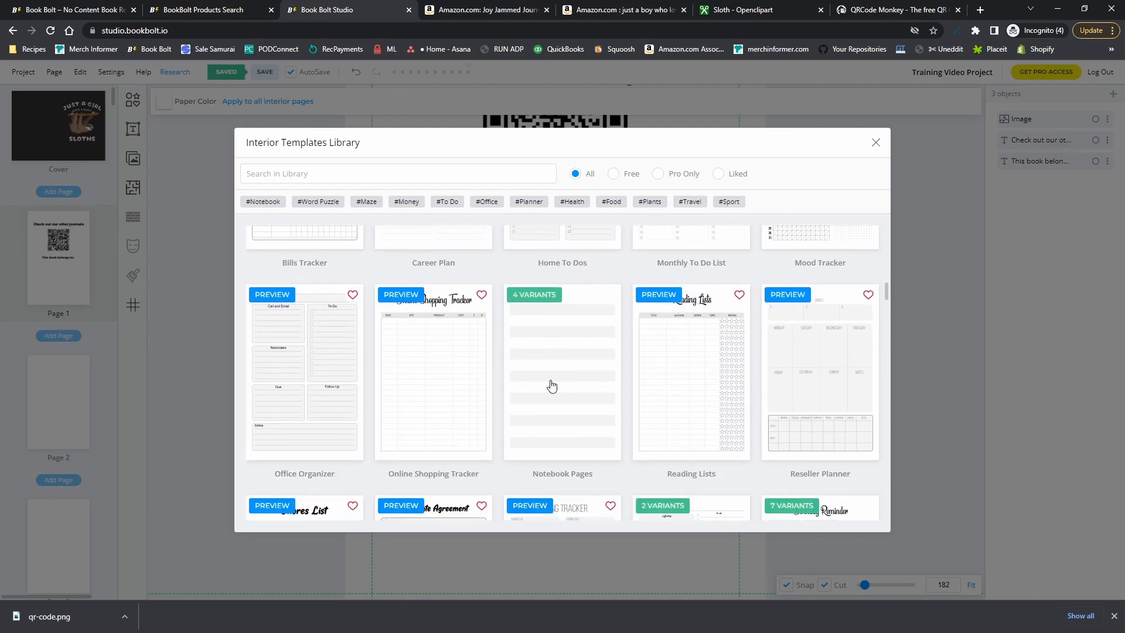
scroll(468, 392, "up", 10)
scroll(555, 412, "up", 3)
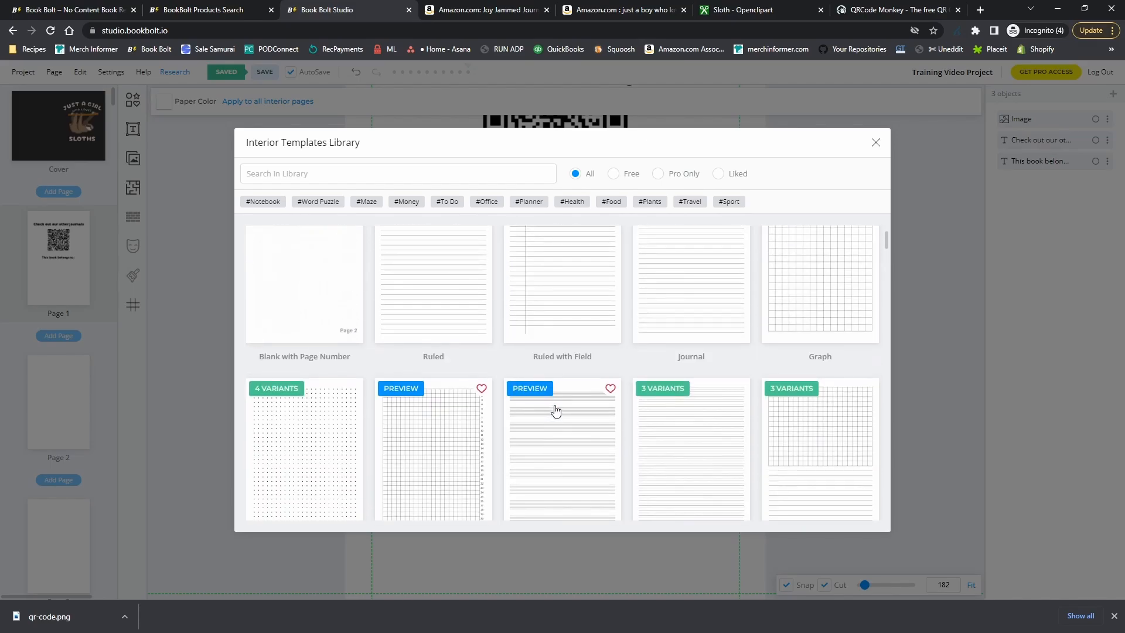
scroll(555, 416, "up", 1)
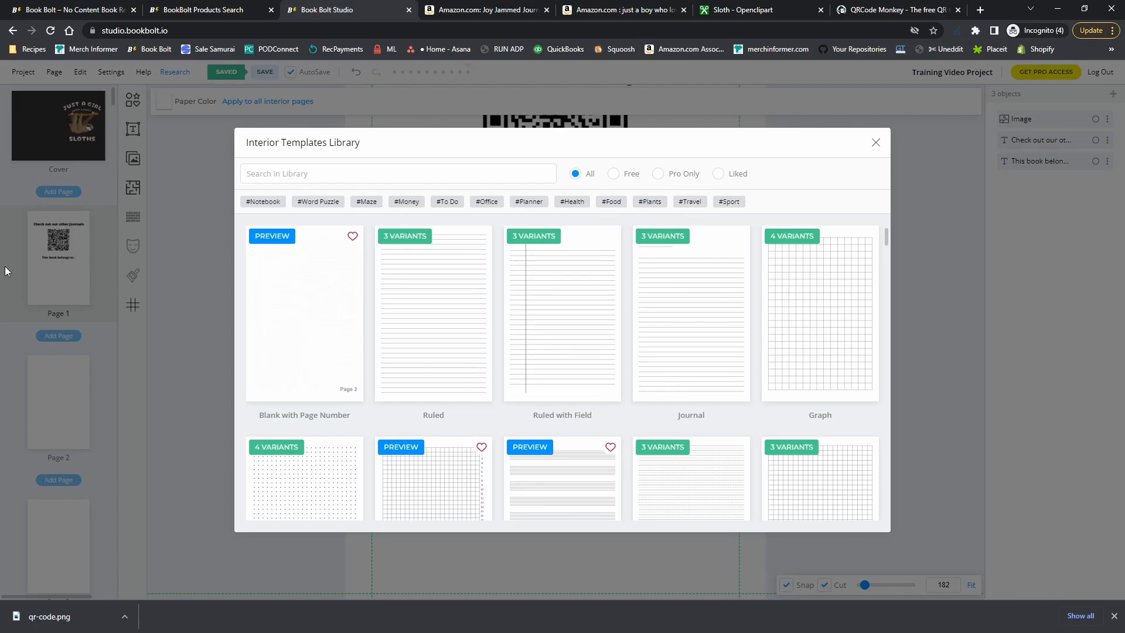
Choose the Wide Ruled variant of the Ruled template and select only page 1 to receive it
left_click(423, 323)
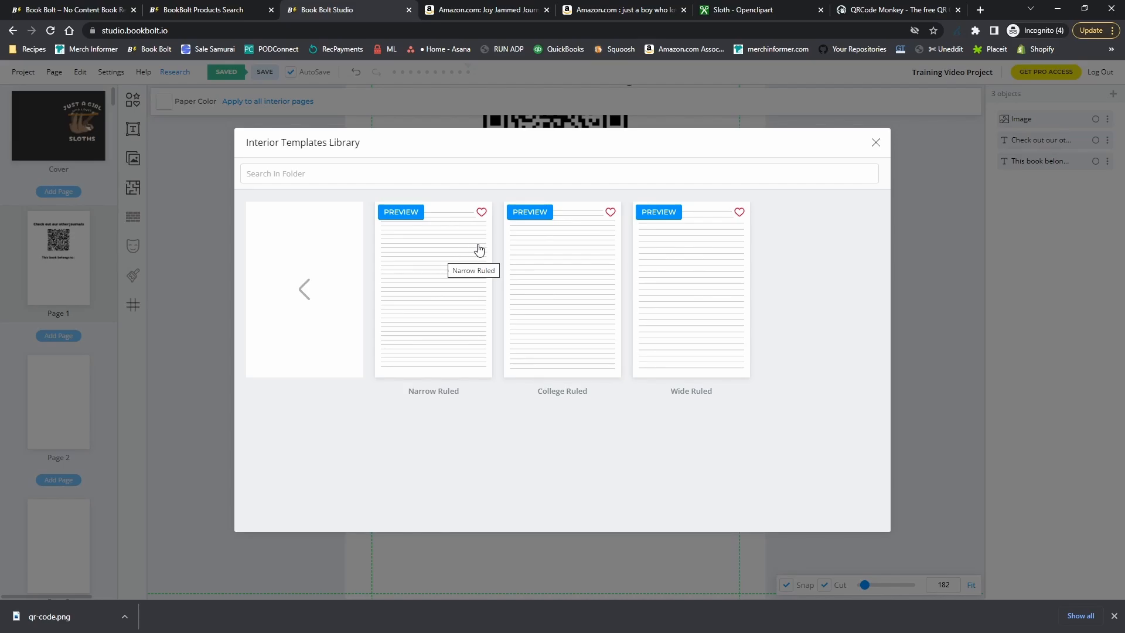
left_click(664, 277)
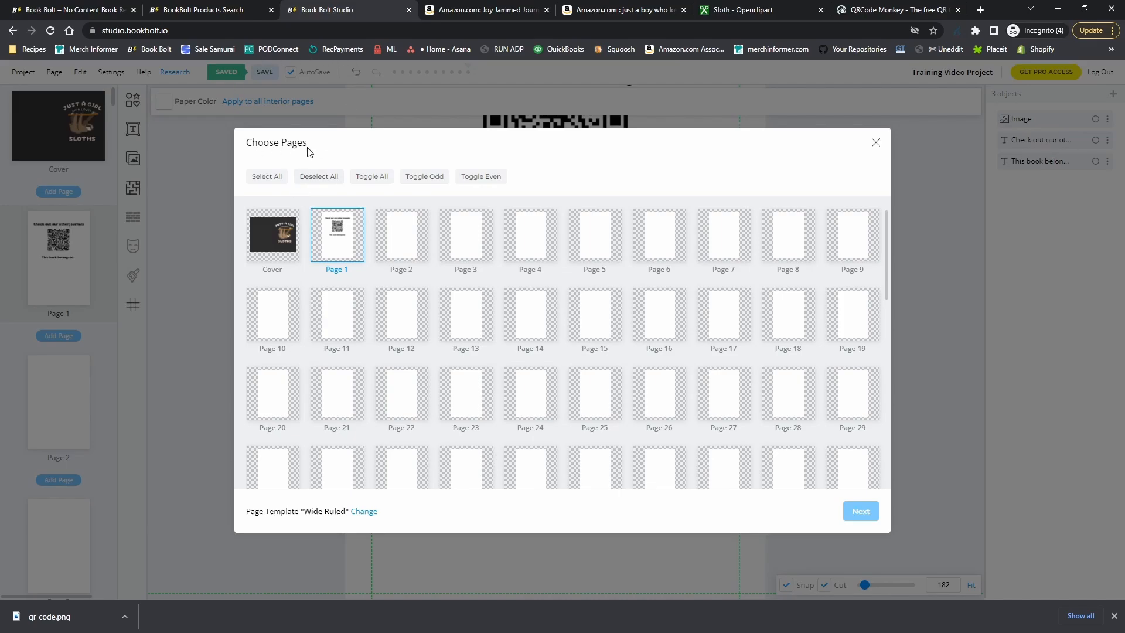
left_click(401, 249)
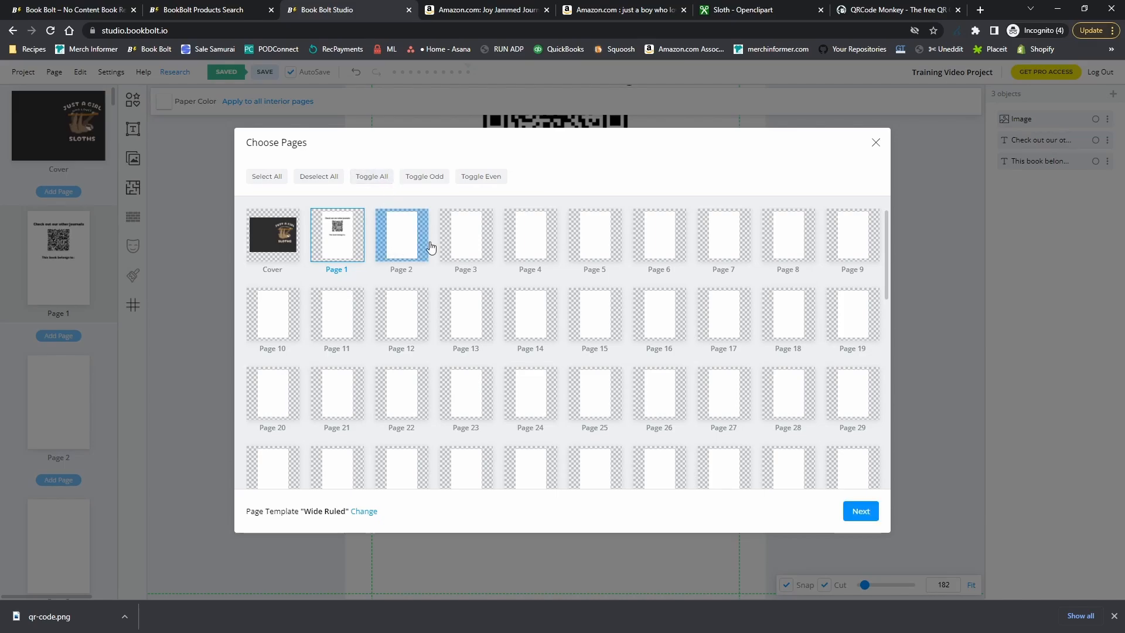
left_click(477, 244)
left_click(394, 246)
left_click(467, 240)
left_click(350, 247)
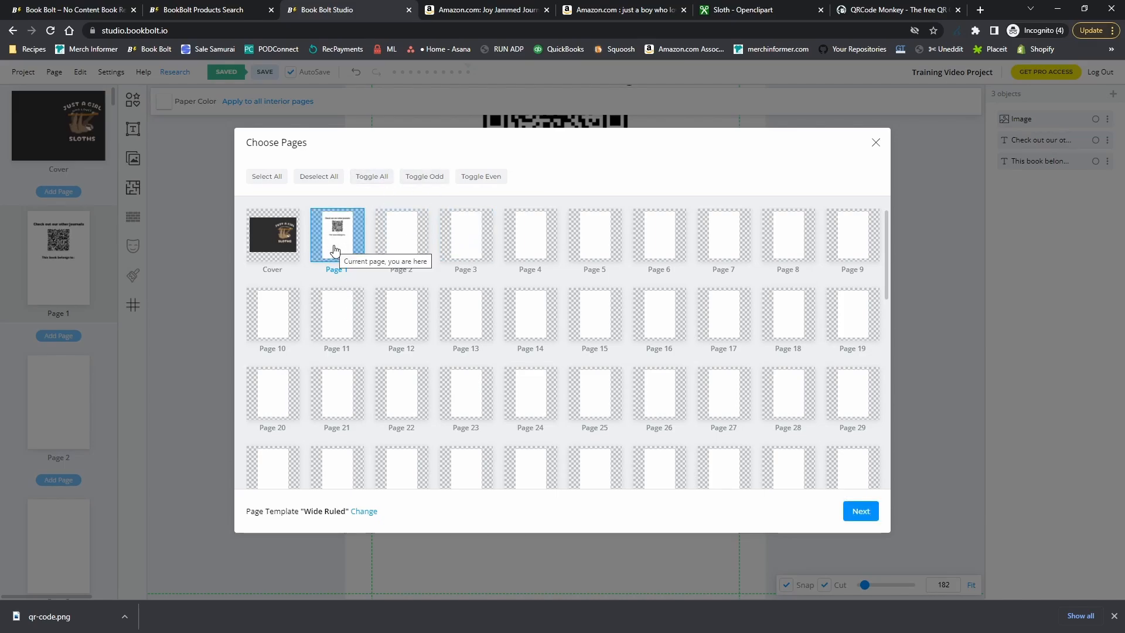
left_click(861, 511)
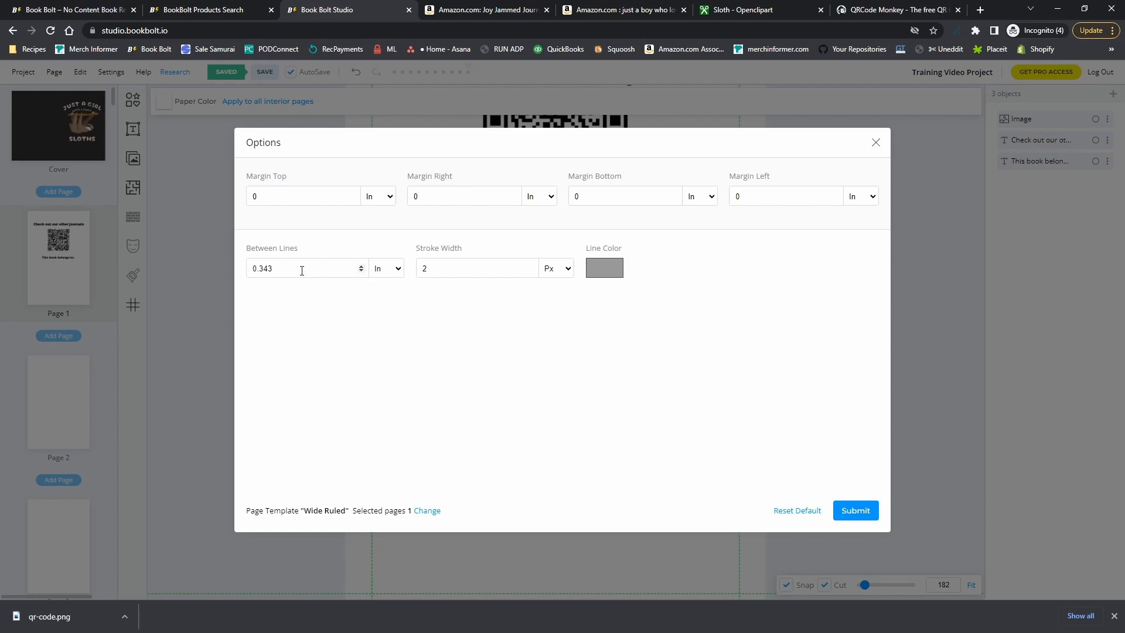
Set the ruled template's stroke width to 4 px and top margin to 5 in, and add it to the page
left_click(561, 270)
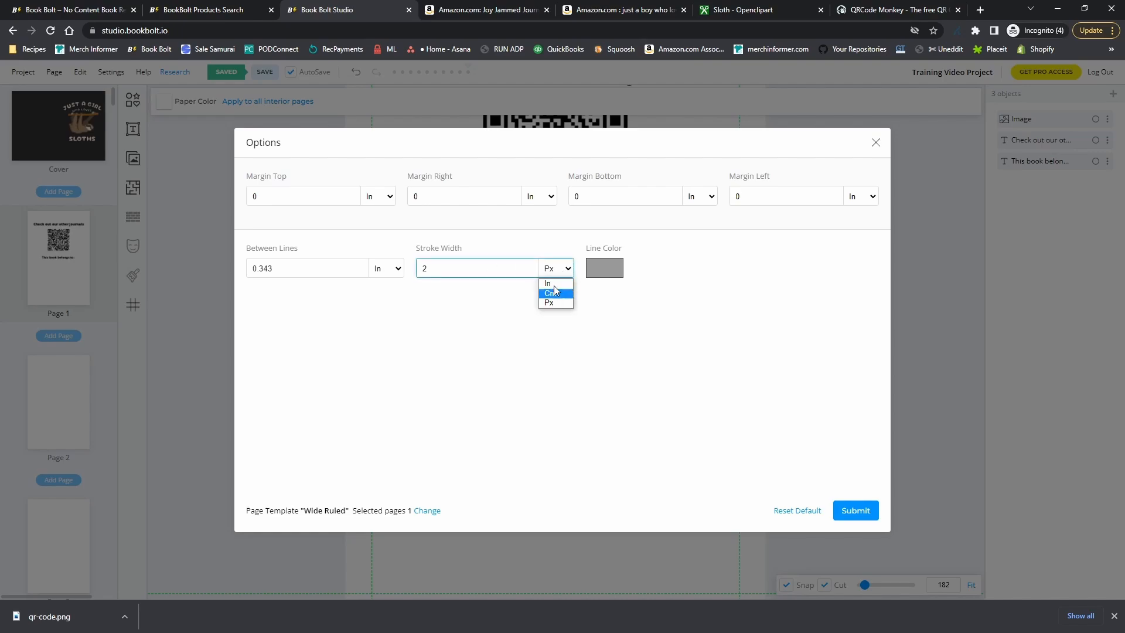
left_click(455, 266)
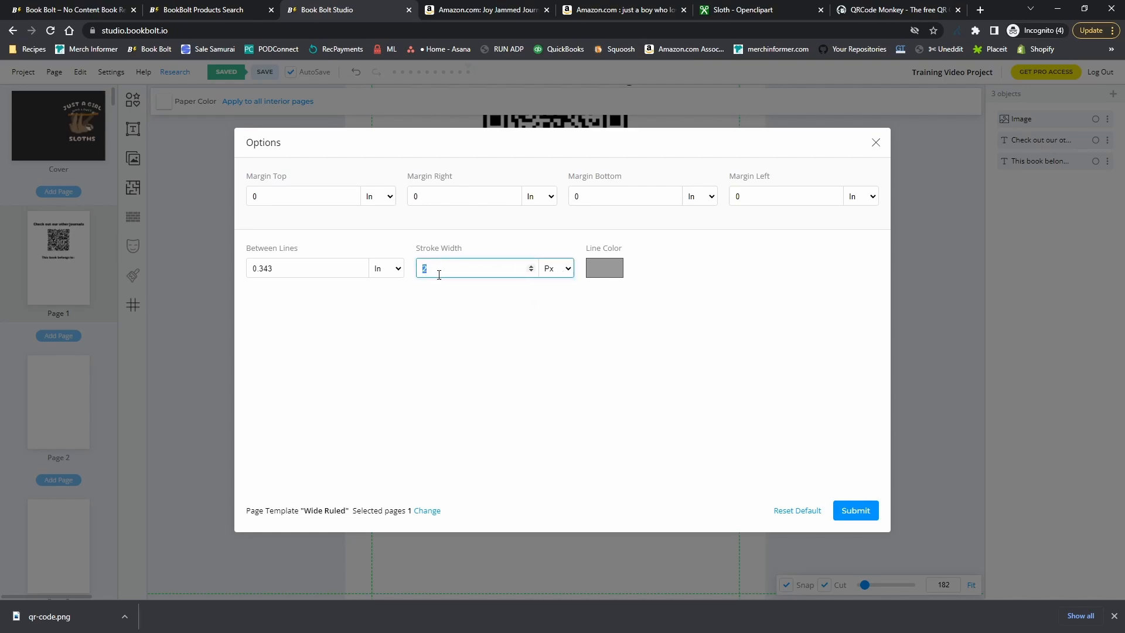
left_click(599, 273)
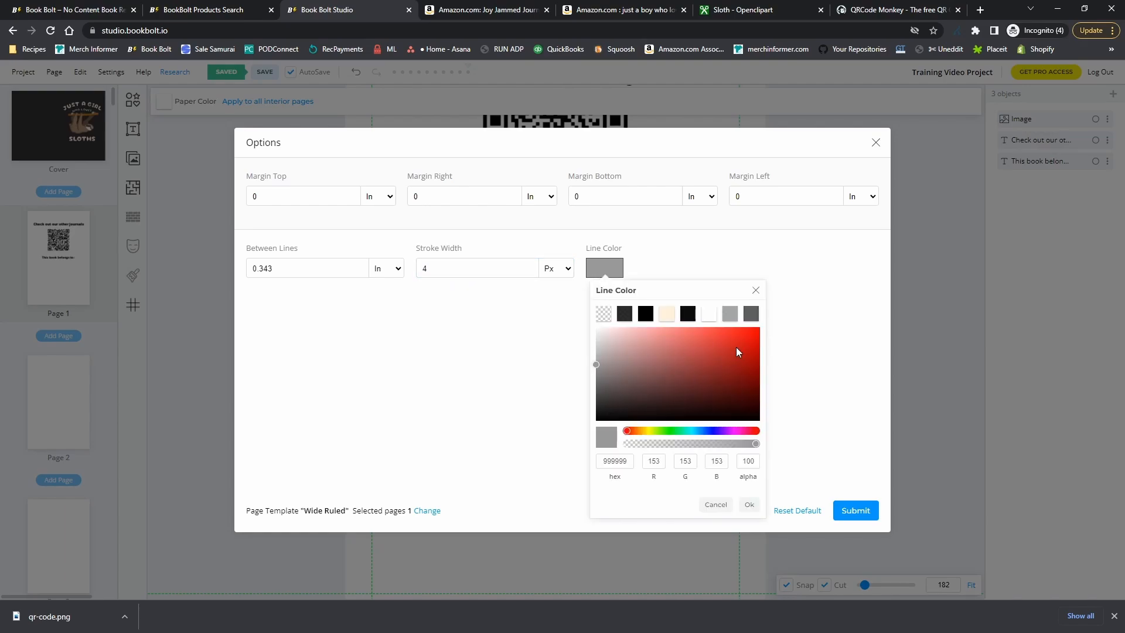
left_click(370, 332)
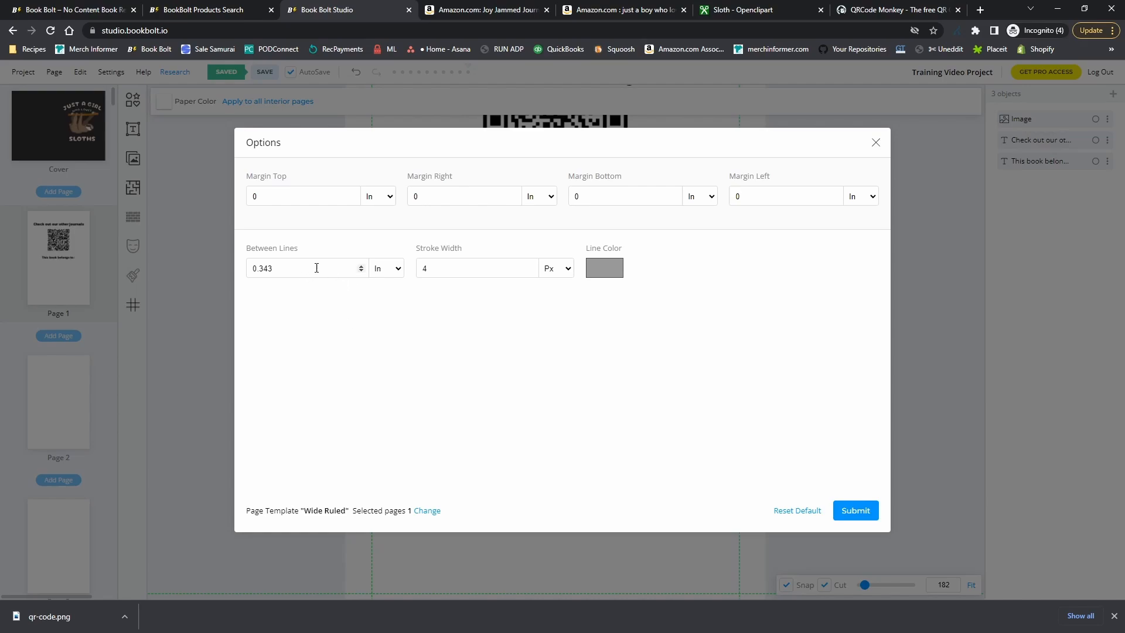
left_click_drag(284, 194, 245, 198)
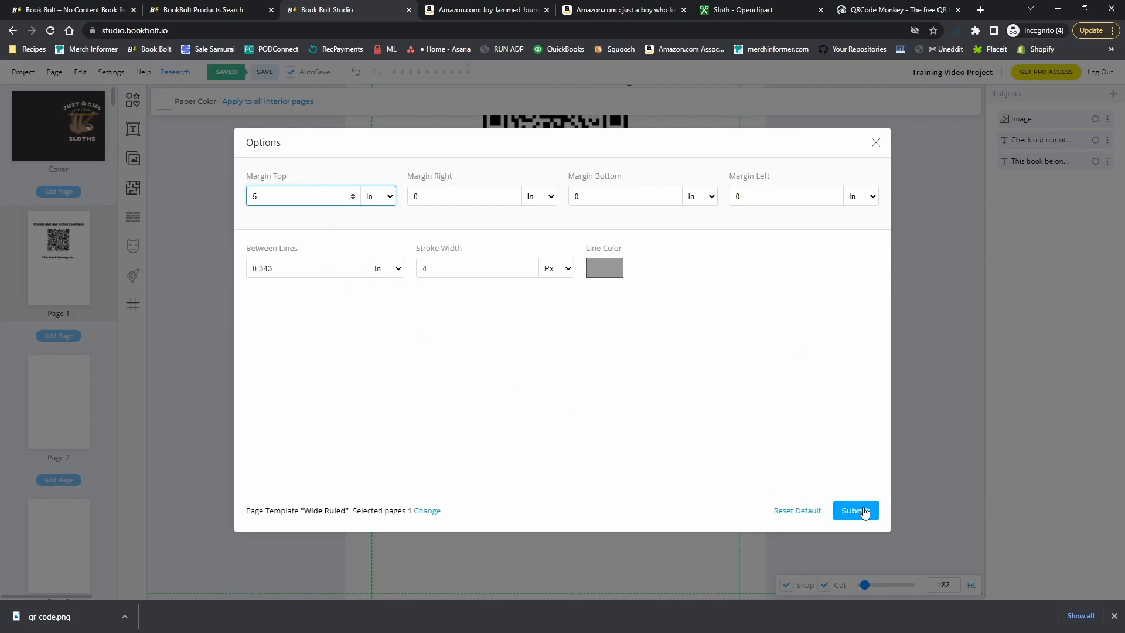
left_click(865, 512)
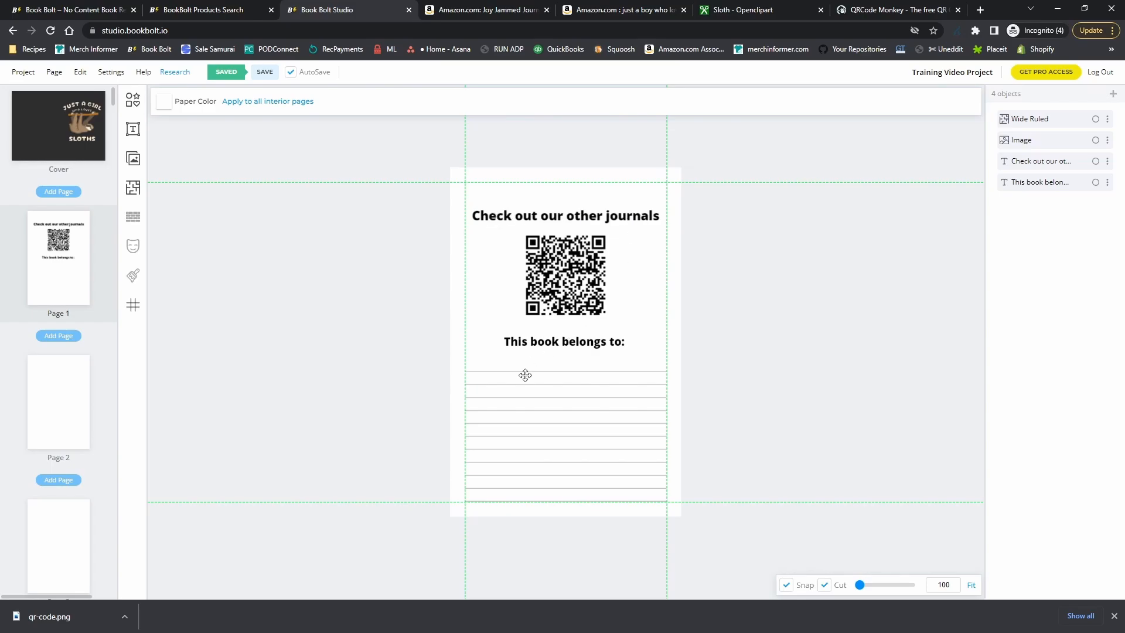
Examine the ruled lines below the "This book belongs to:" text up close
left_click_drag(547, 422, 569, 432)
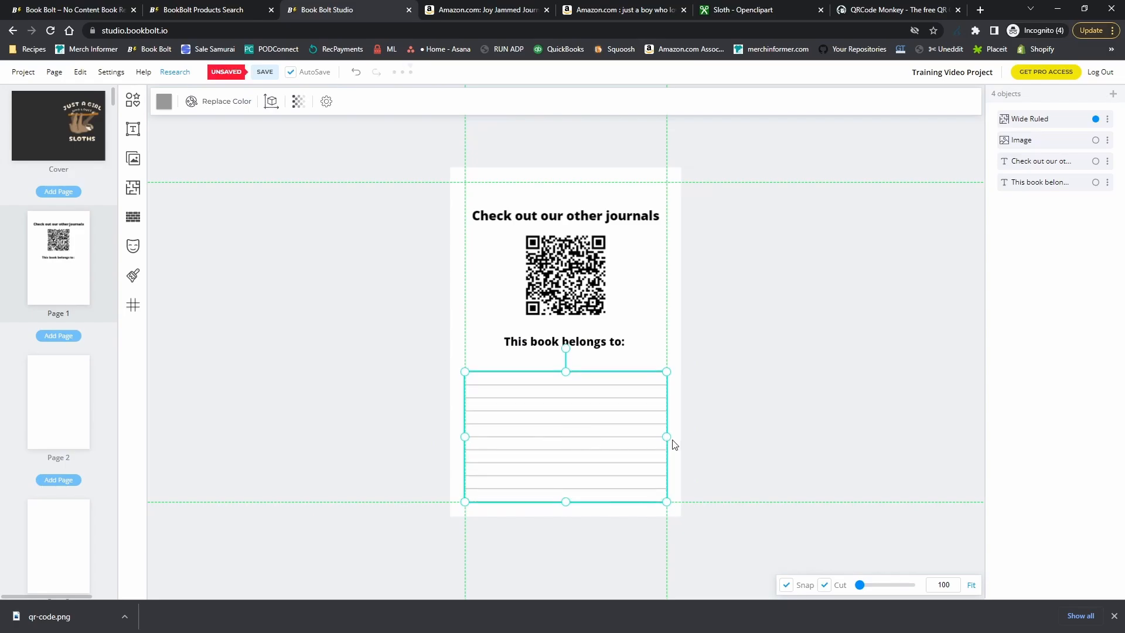
scroll(672, 445, "up", 5)
left_click(698, 284)
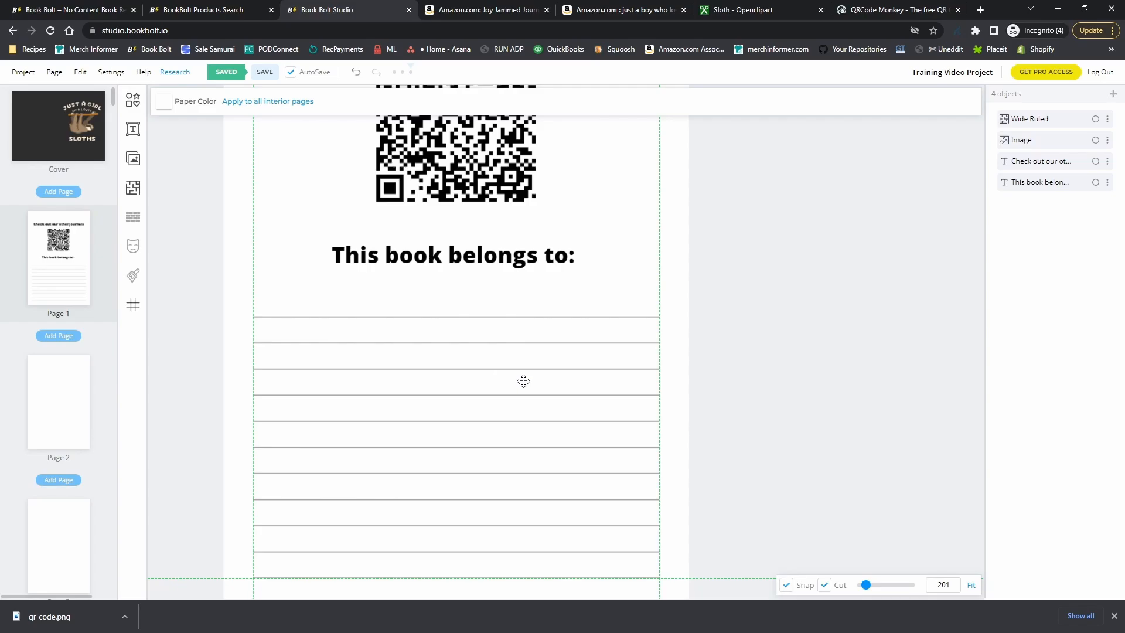
Review the cover and the finished page 1, and skim through the remaining blank interior pages
left_click(64, 129)
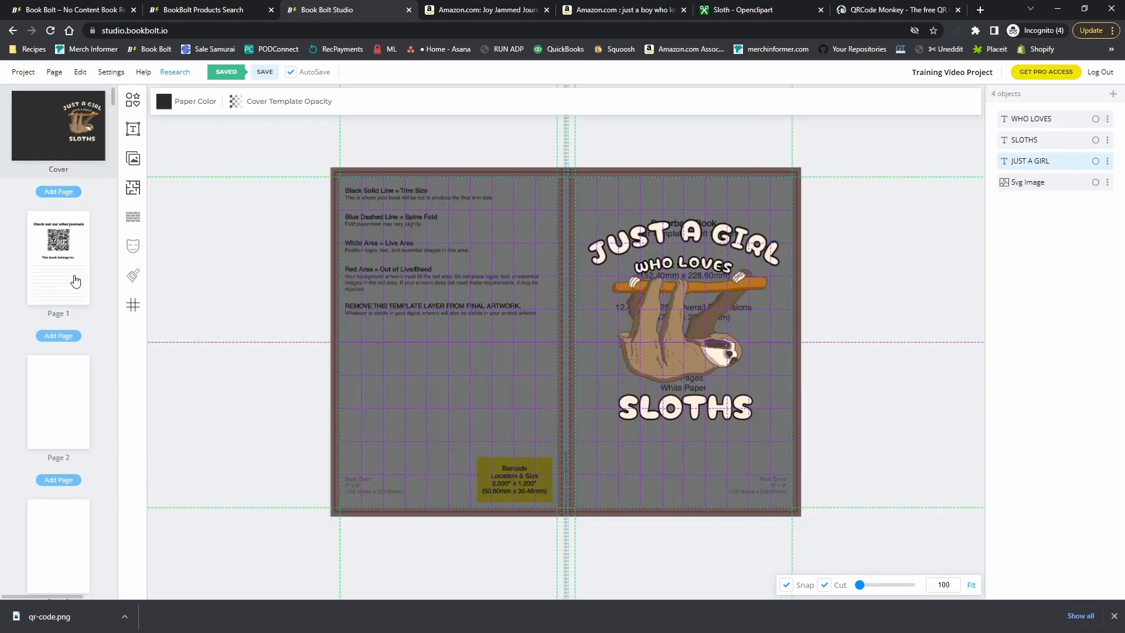
left_click(75, 282)
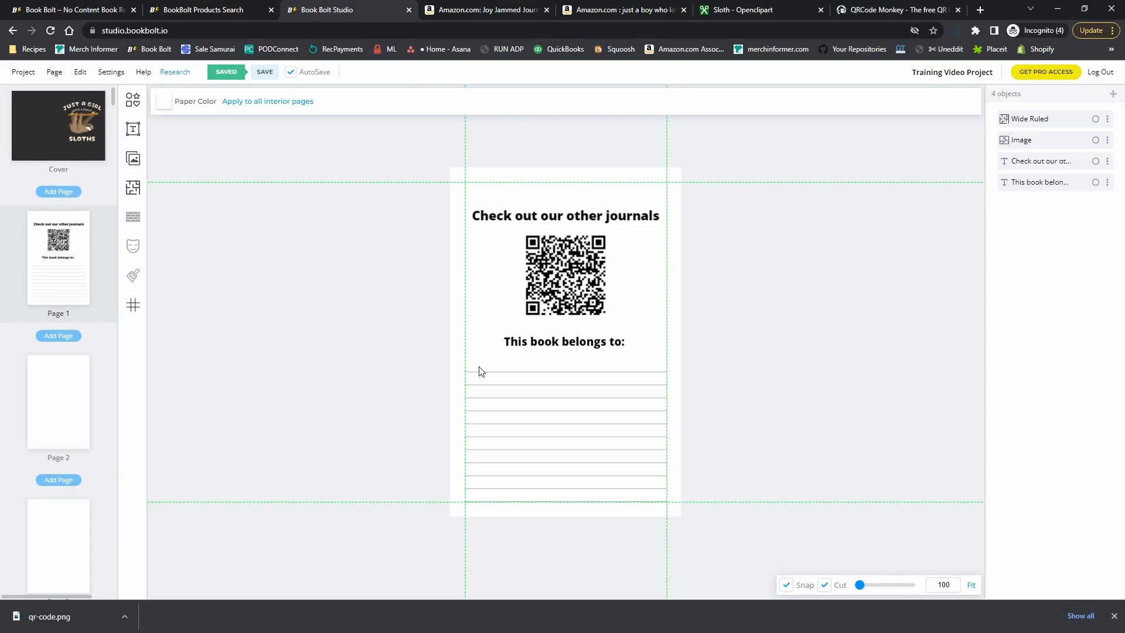
scroll(100, 349, "down", 20)
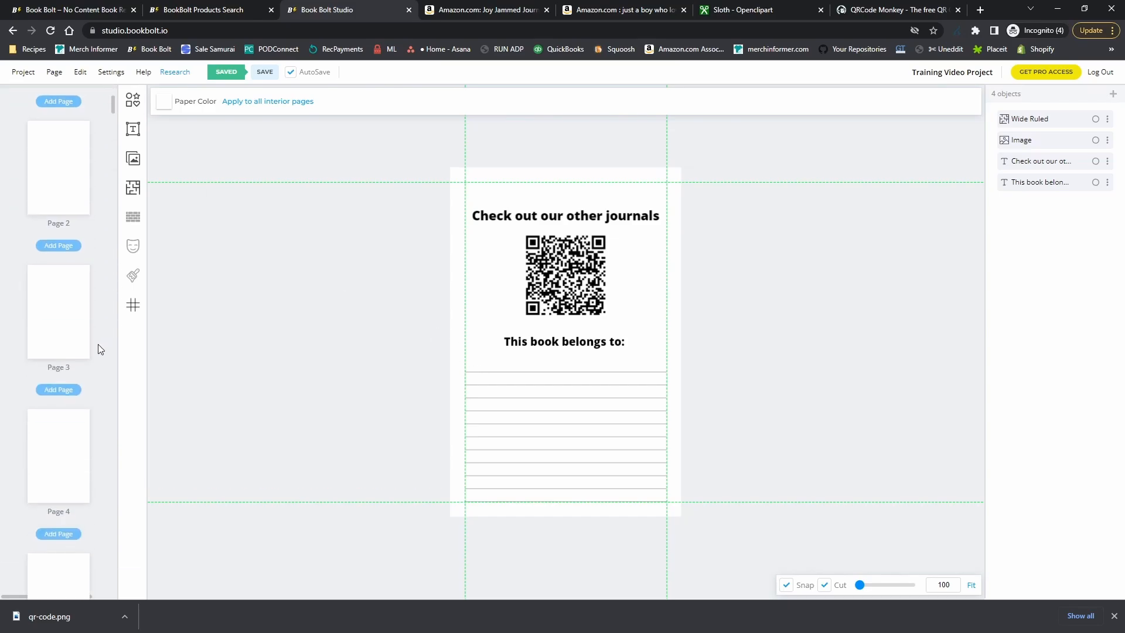
scroll(83, 370, "up", 12)
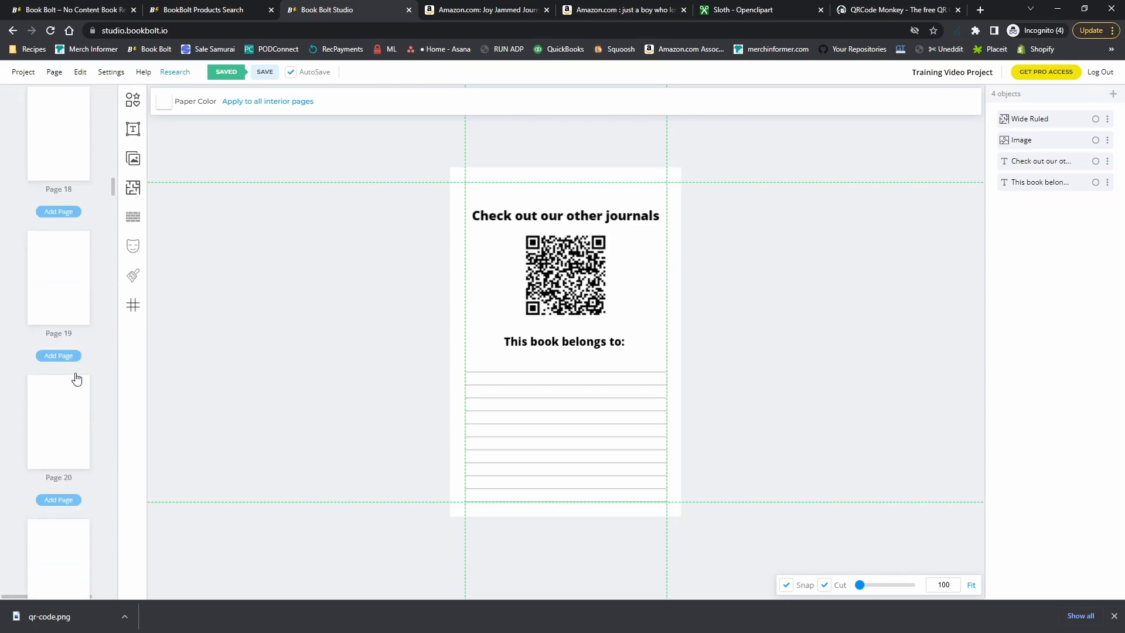
scroll(75, 368, "up", 14)
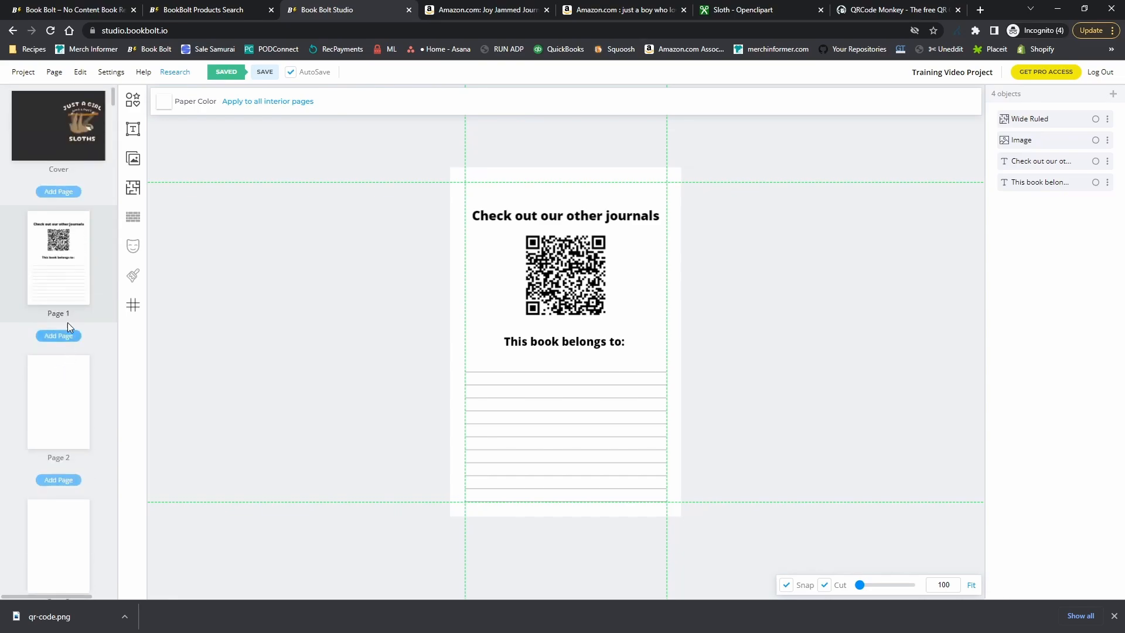
Open page 2 and choose the Wide Journal variant of the Journal interior template
left_click(73, 390)
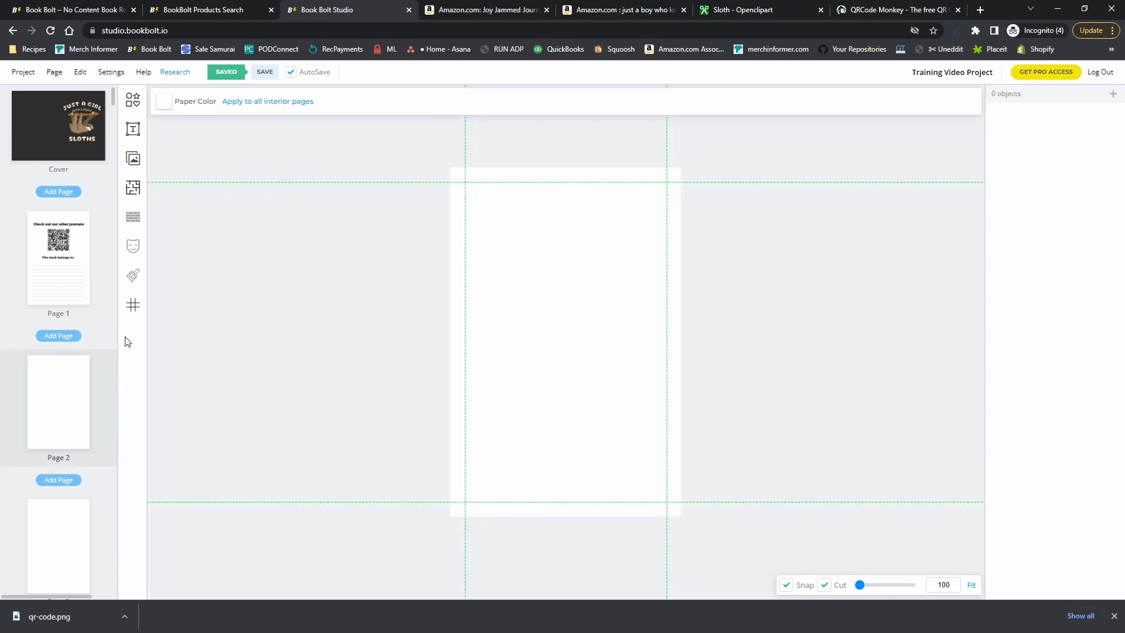
left_click(133, 188)
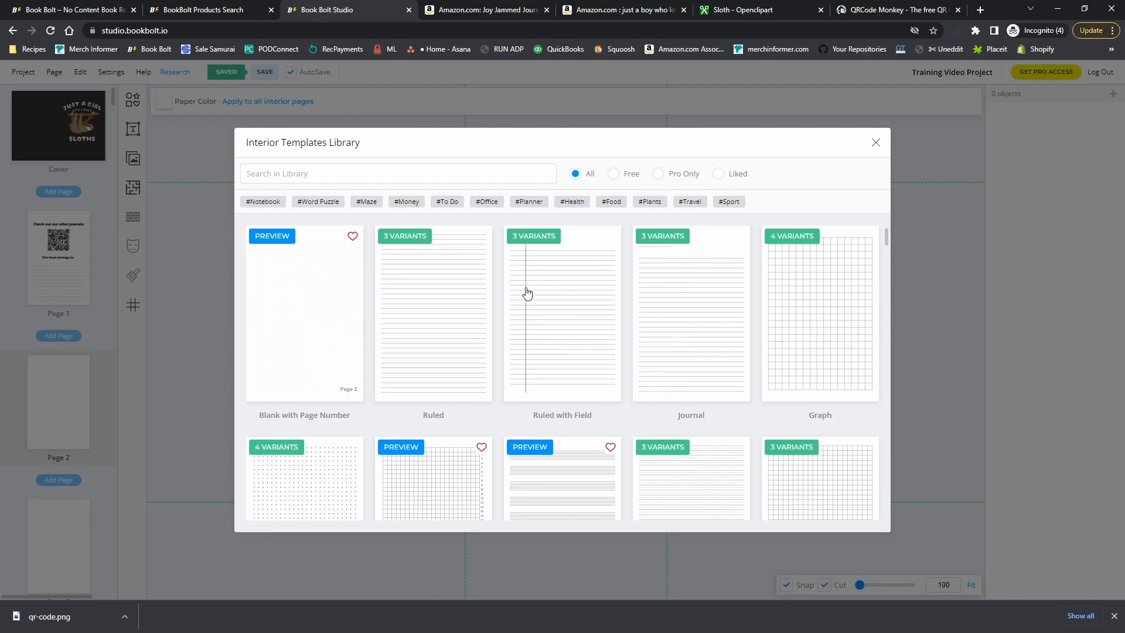
left_click(692, 347)
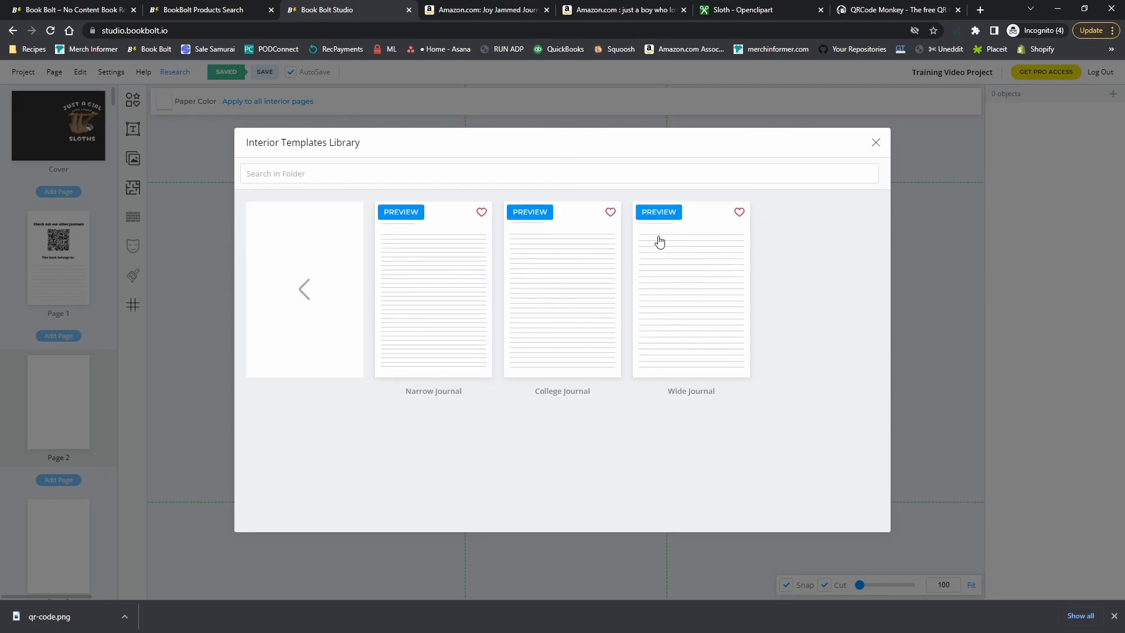
left_click(688, 329)
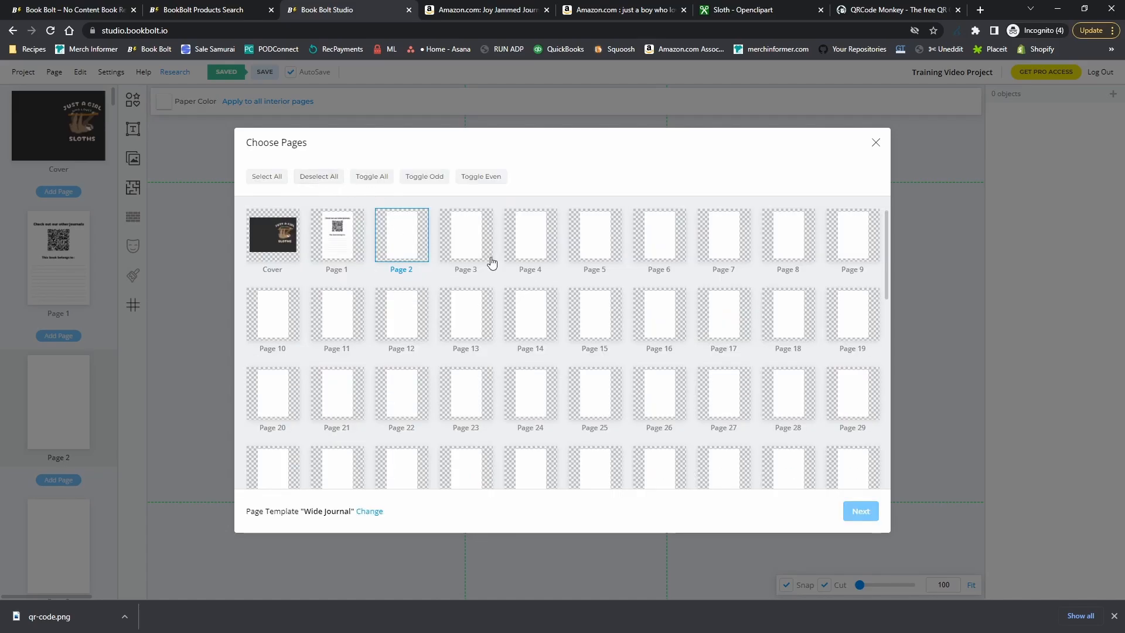
Mark pages 2 through 31 individually to receive the Wide Journal template, and clear the whole selection
left_click_drag(406, 248, 660, 257)
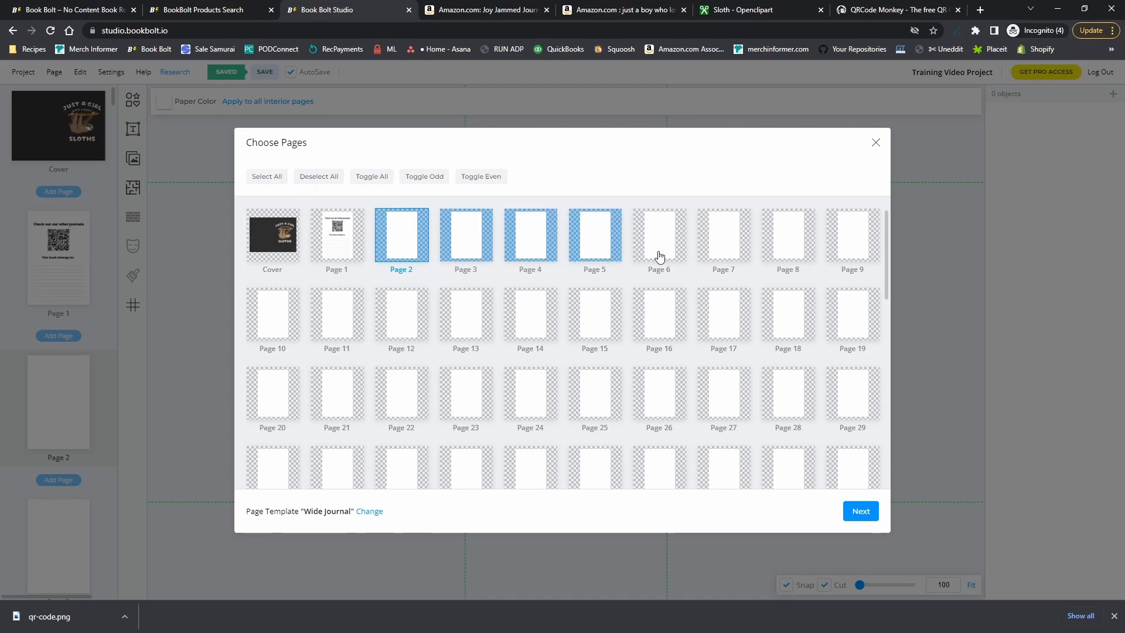
left_click(660, 257)
left_click(844, 253)
left_click(703, 241)
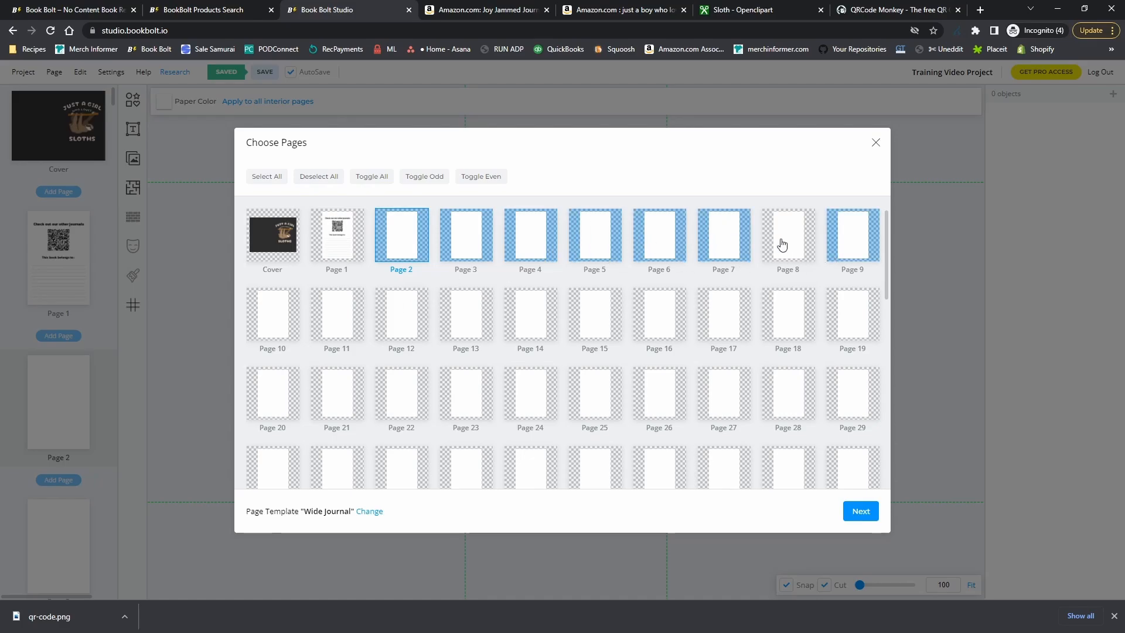
left_click(782, 244)
left_click(272, 321)
left_click(329, 324)
left_click(413, 322)
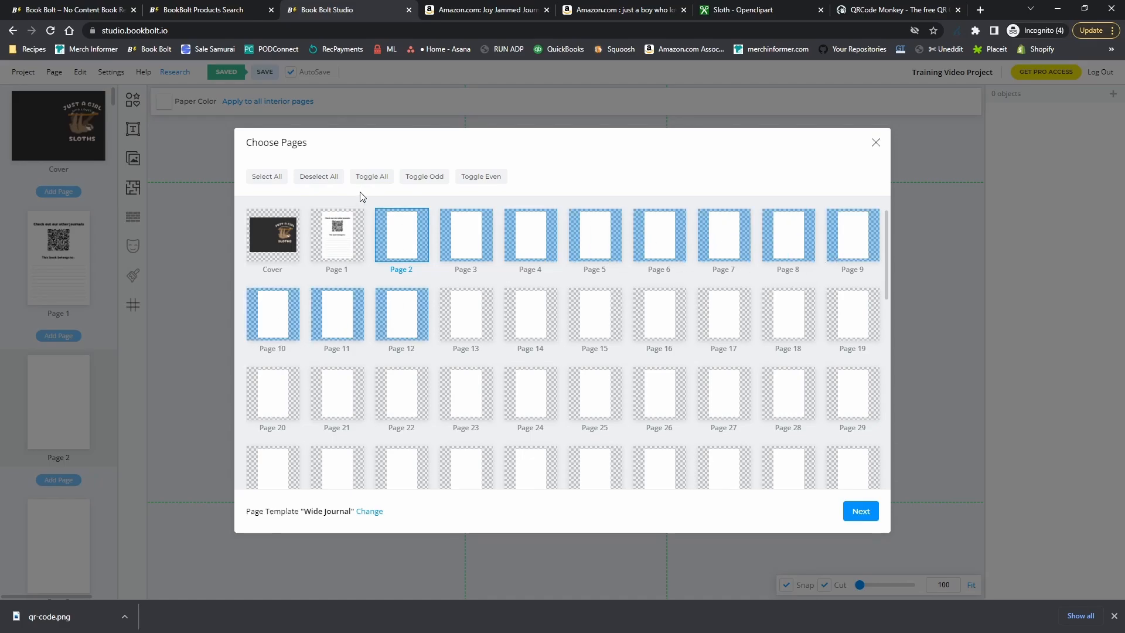
scroll(498, 375, "down", 4)
scroll(498, 381, "up", 4)
left_click(444, 319)
left_click(546, 329)
left_click(660, 326)
left_click(602, 321)
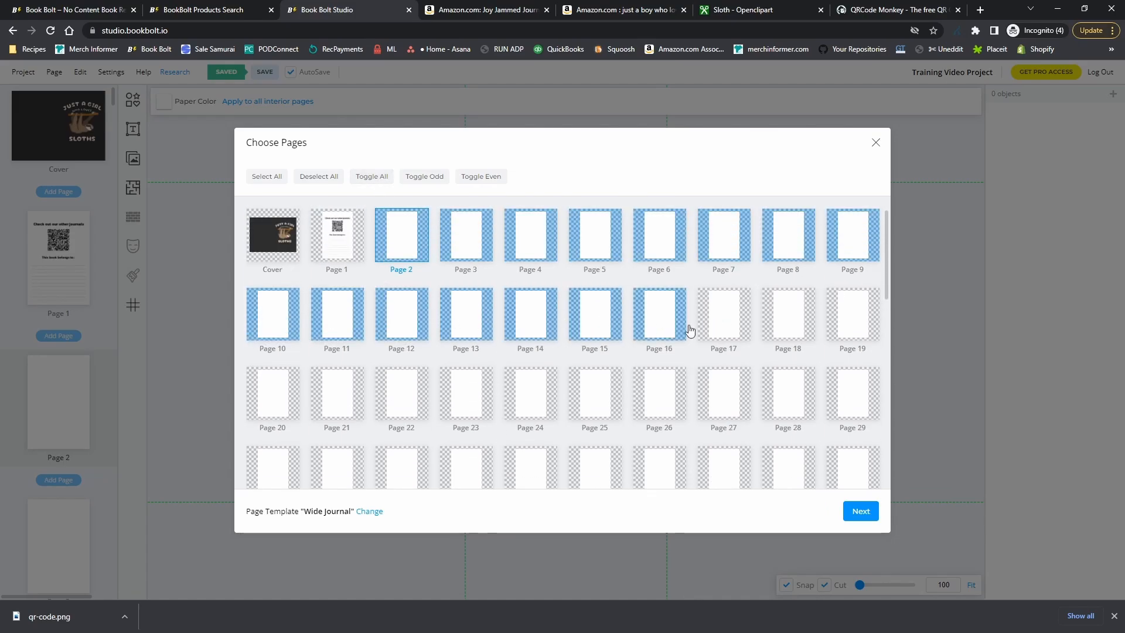
left_click(724, 328)
left_click(793, 327)
left_click(859, 322)
left_click(279, 406)
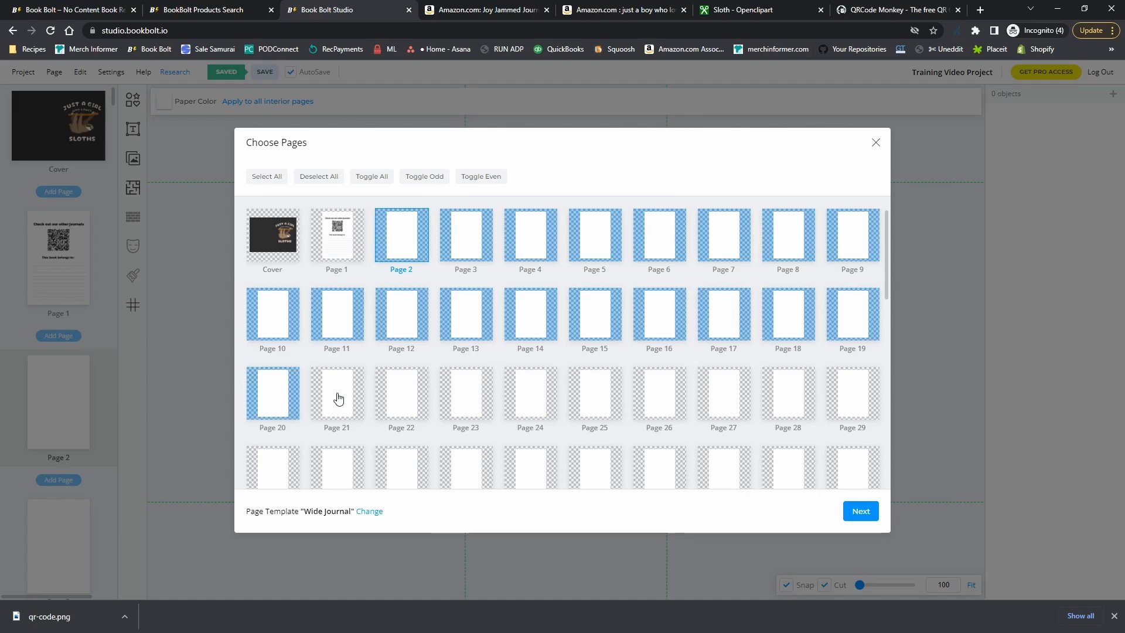
left_click(338, 399)
left_click(404, 401)
left_click(471, 403)
left_click(531, 403)
left_click(595, 403)
left_click(673, 406)
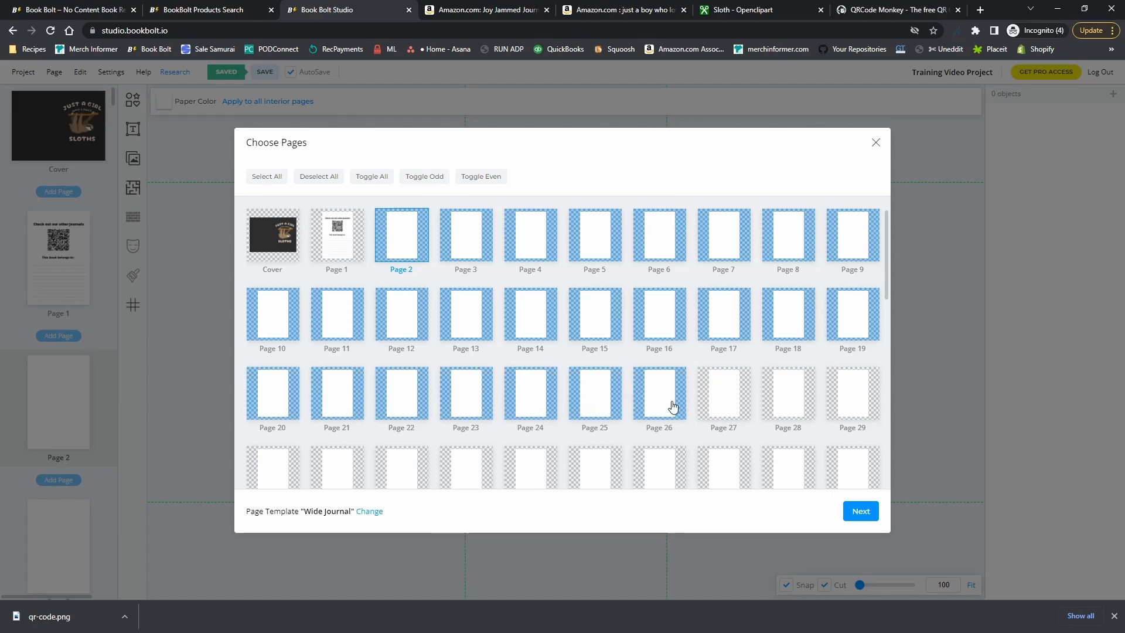
left_click(728, 407)
left_click(793, 408)
left_click(853, 409)
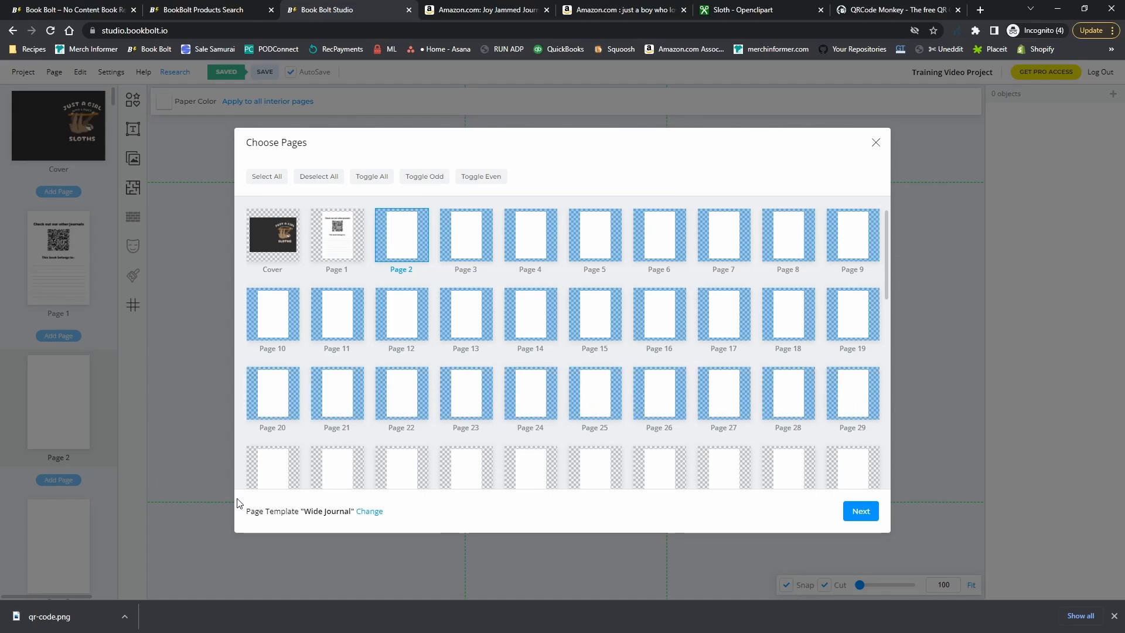
left_click(341, 475)
left_click(272, 477)
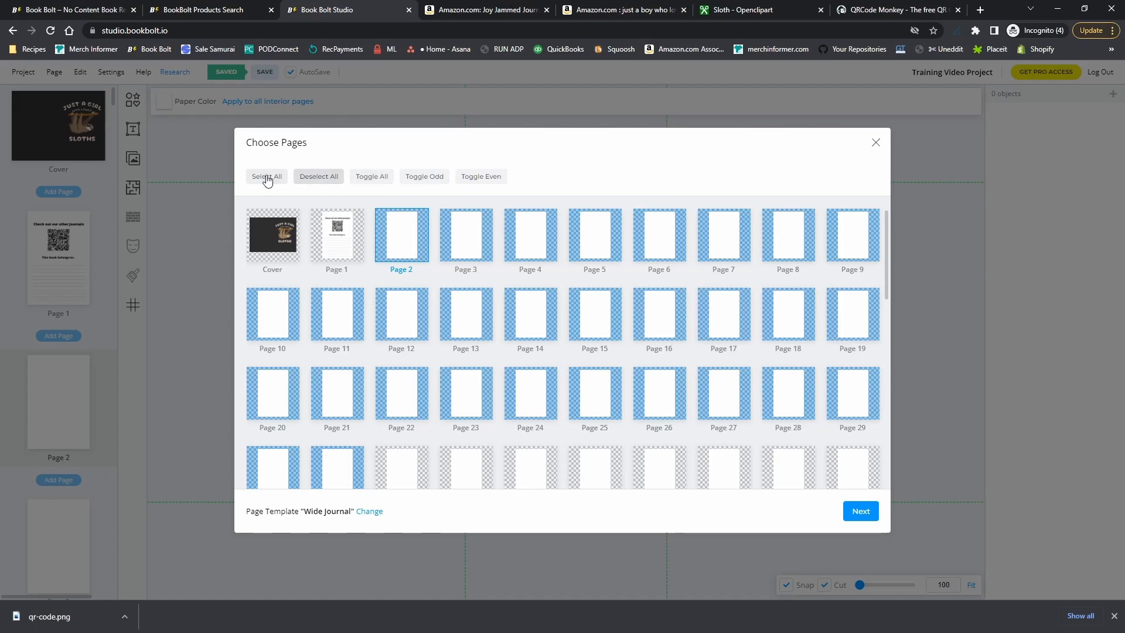
left_click(317, 177)
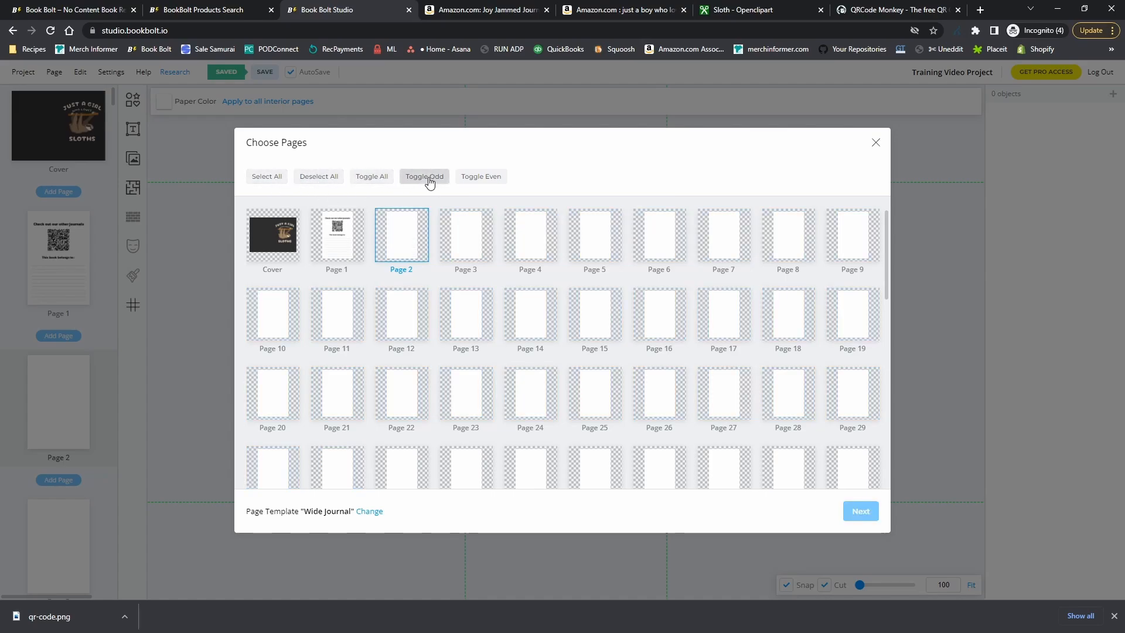
Select all even-numbered pages for the Wide Journal template, exclude the cover, and continue to the template options
left_click(480, 176)
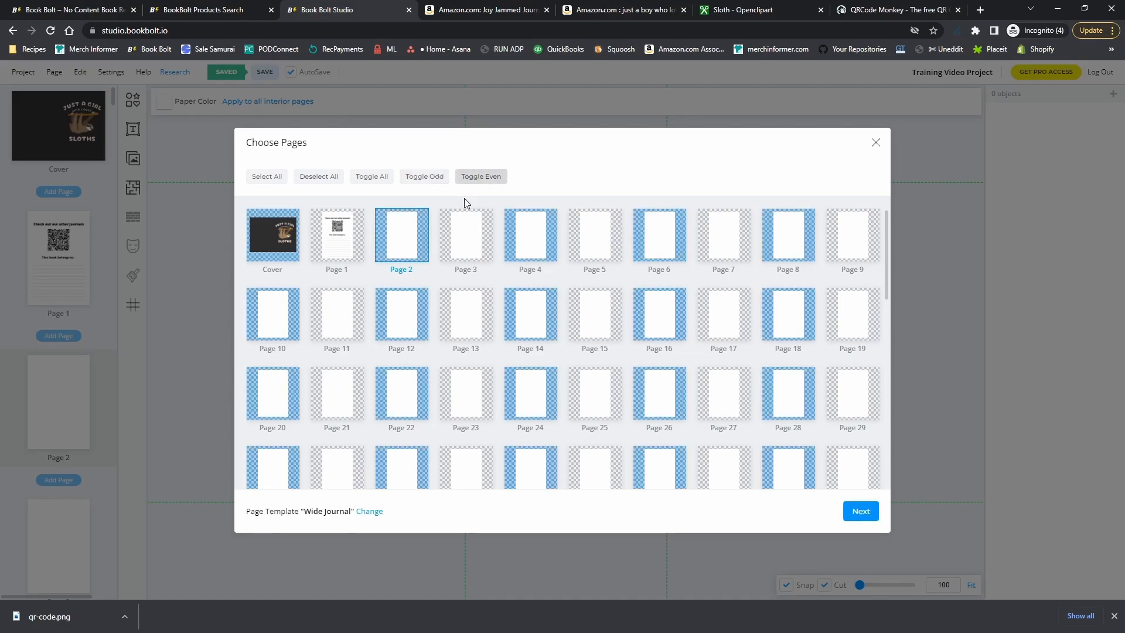
left_click(277, 249)
scroll(631, 351, "down", 5)
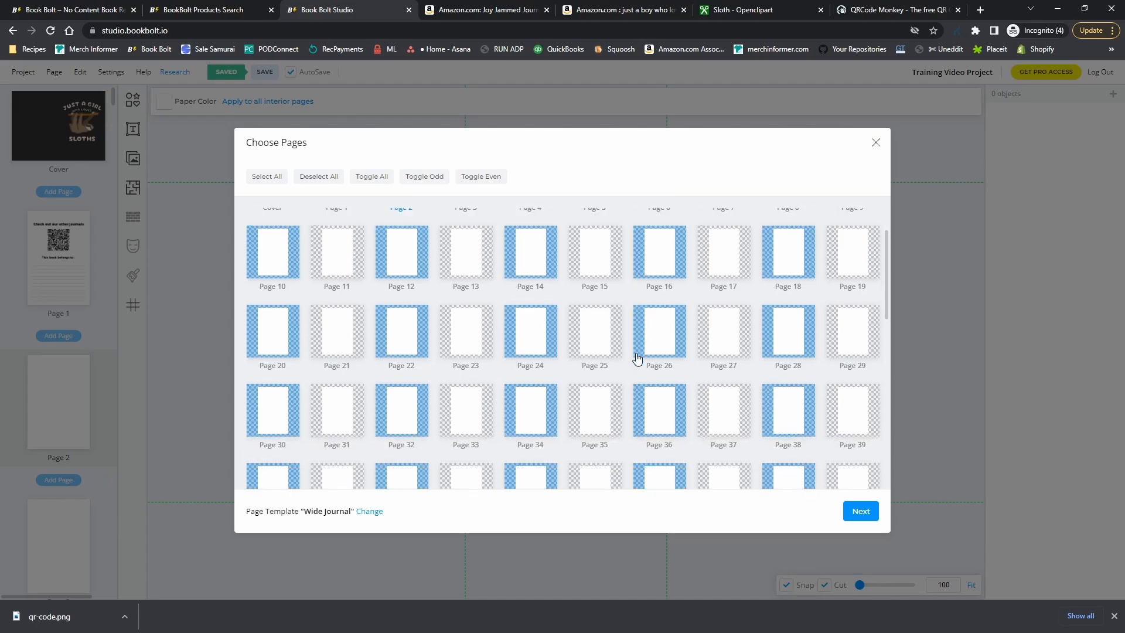
scroll(630, 352, "down", 3)
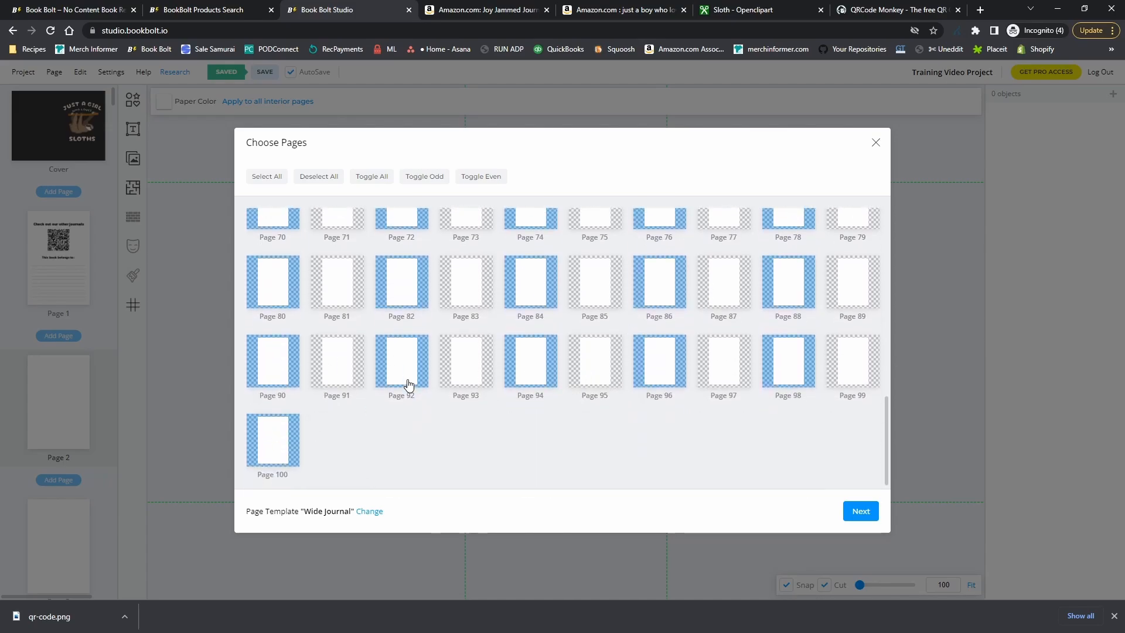
scroll(381, 398, "up", 8)
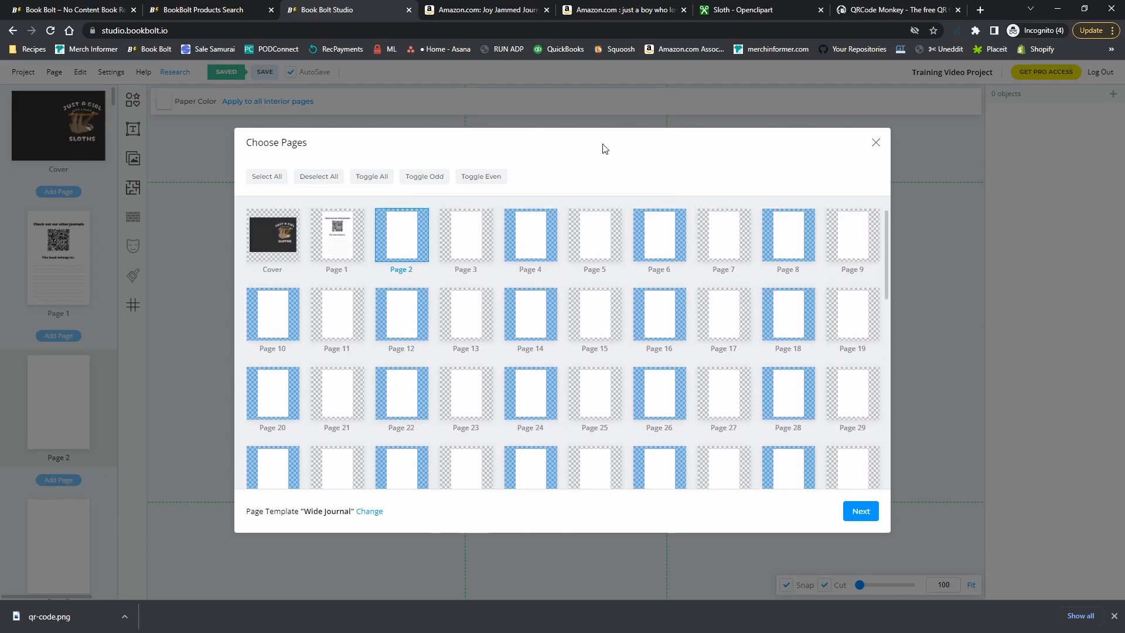
left_click(861, 511)
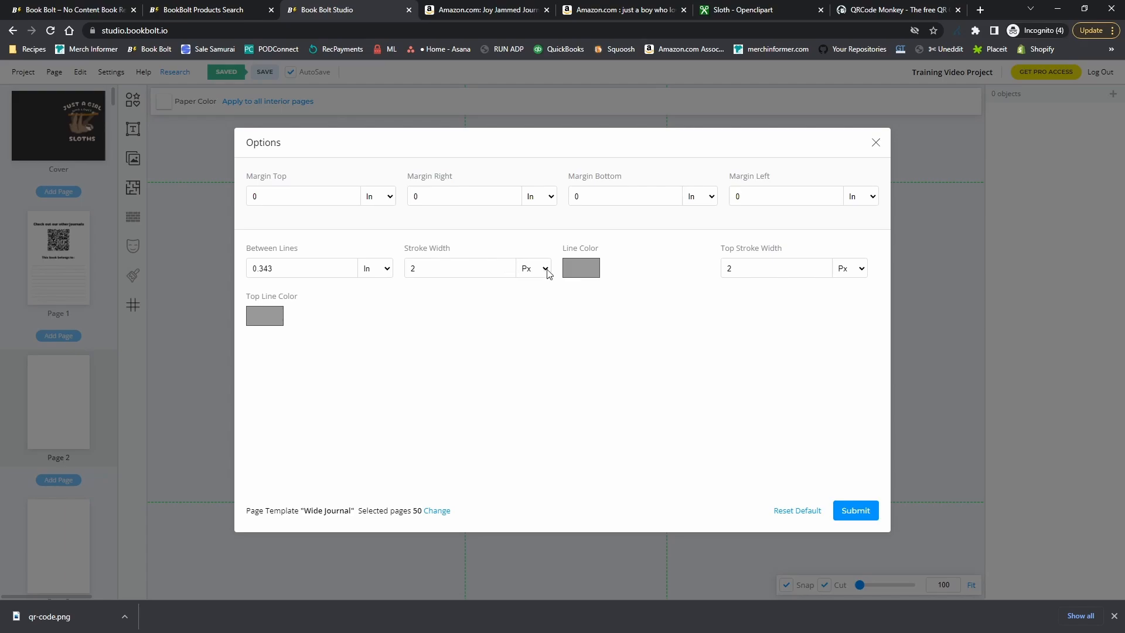
Set the journal template's line color and top line color to dark 0c0c0c at 86 alpha, and add it to the selected pages
left_click(580, 275)
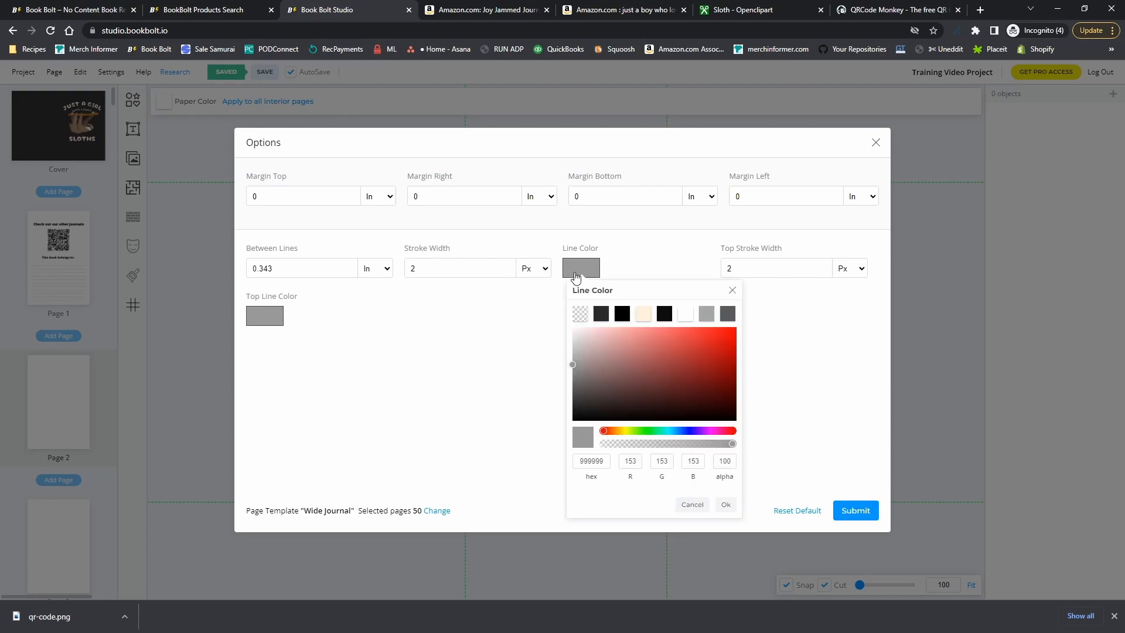
left_click(603, 318)
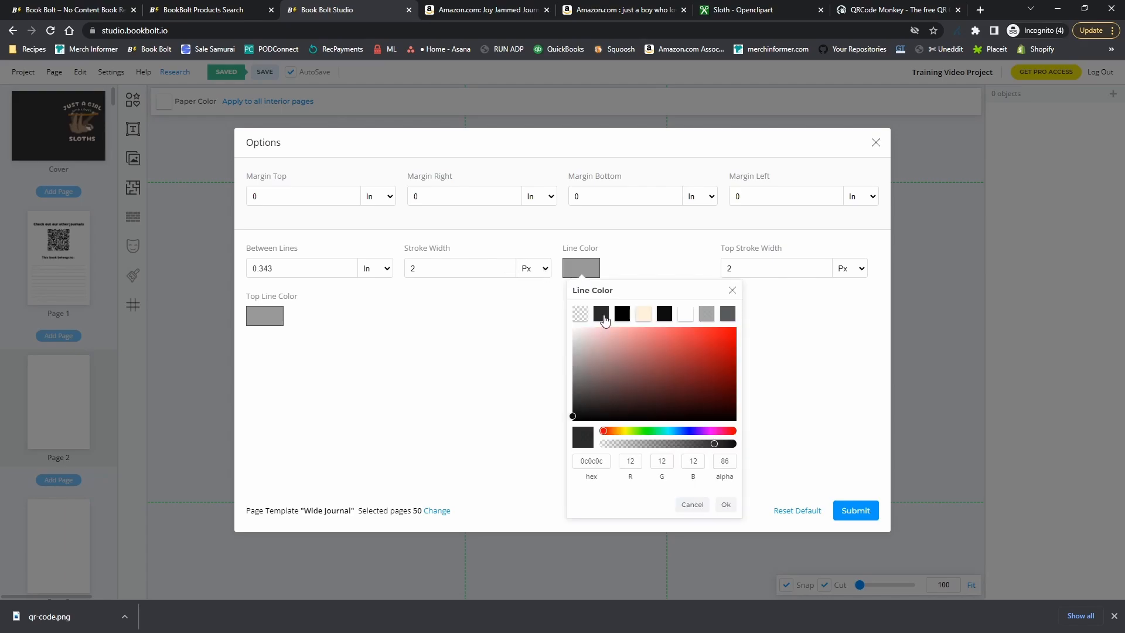
left_click(725, 505)
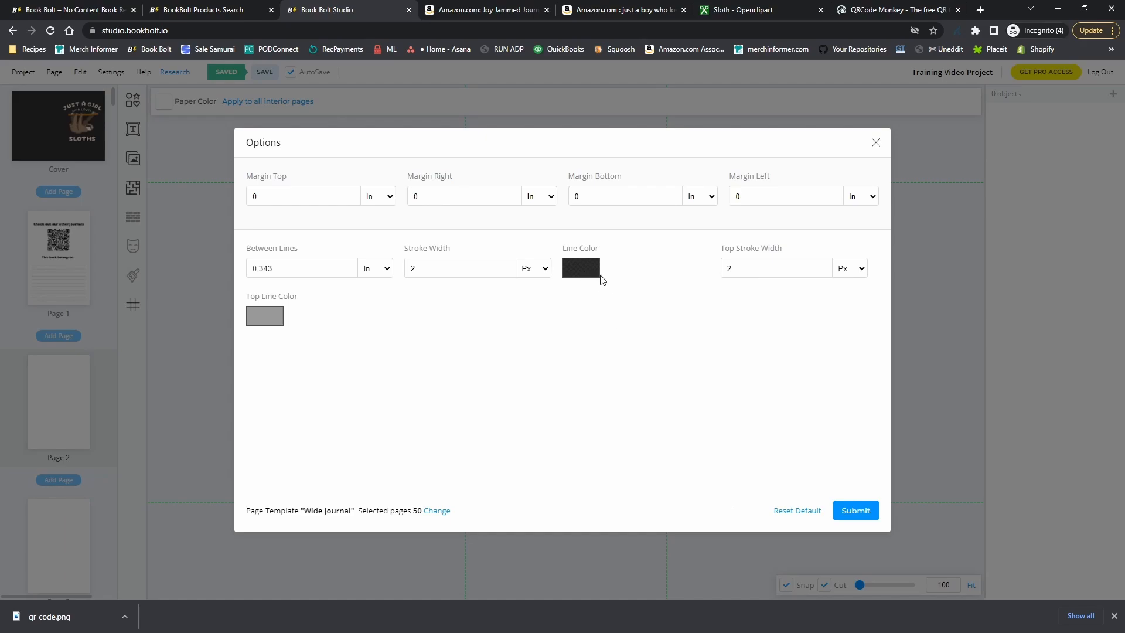
left_click(272, 318)
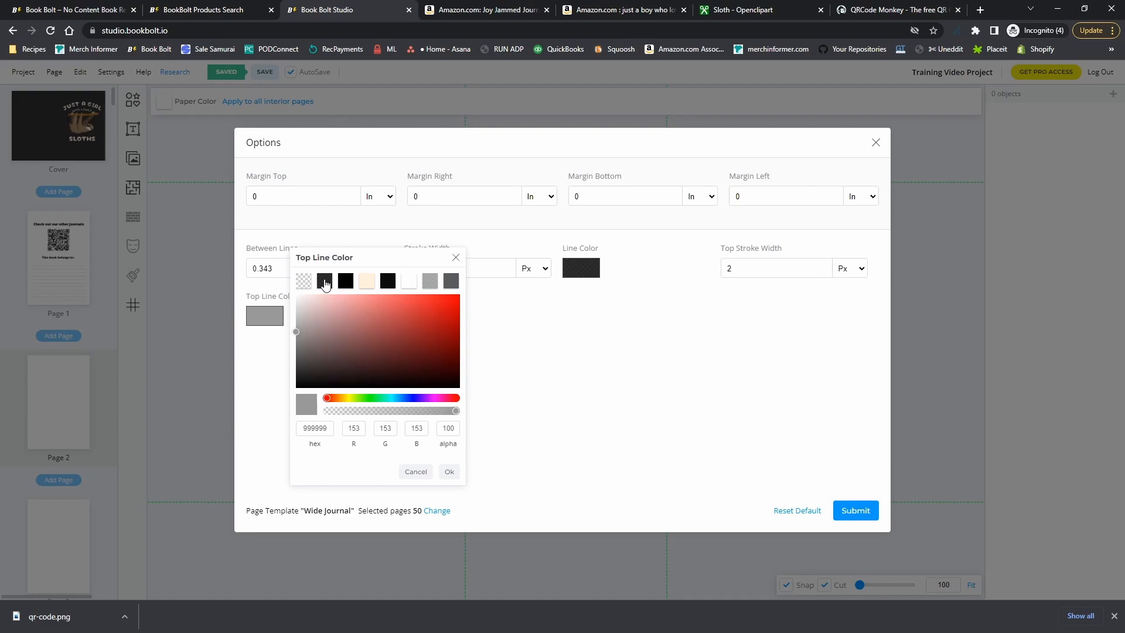
left_click(325, 284)
left_click(534, 352)
left_click(265, 315)
left_click(331, 284)
left_click(449, 471)
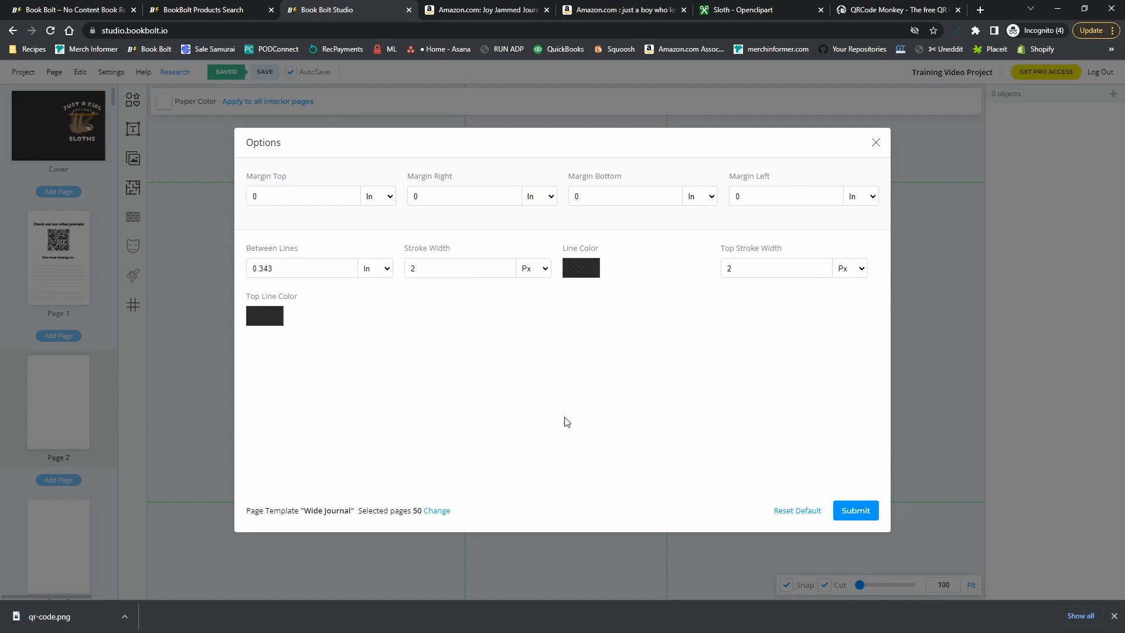
left_click(856, 510)
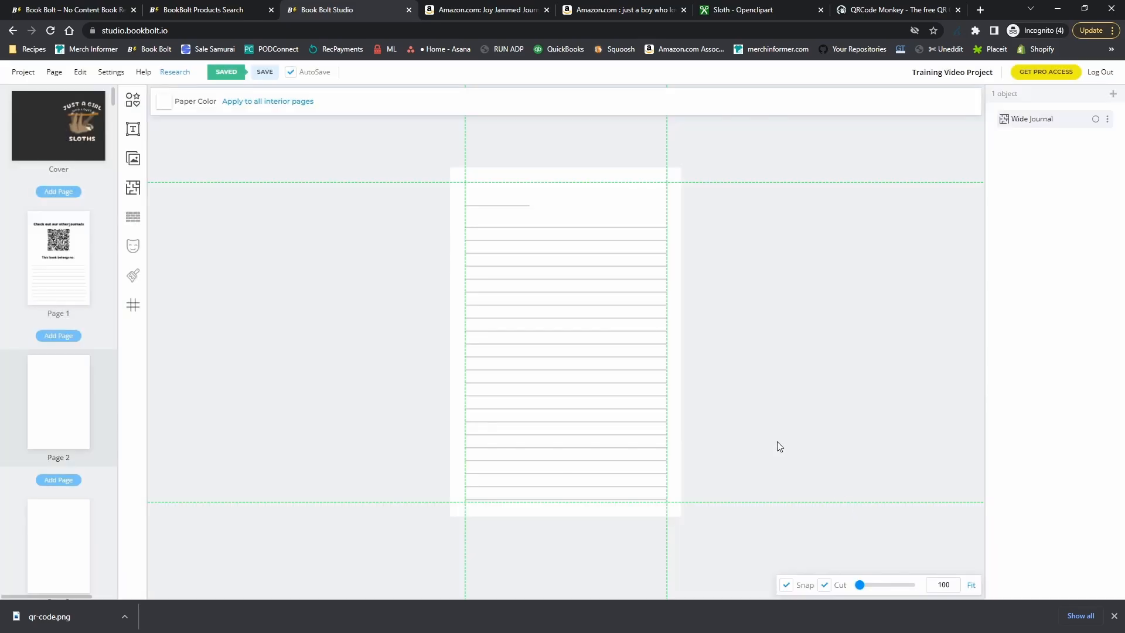
Examine the journal lines on page 2 up close, fit the page back in view, and open page 3
scroll(571, 378, "up", 4)
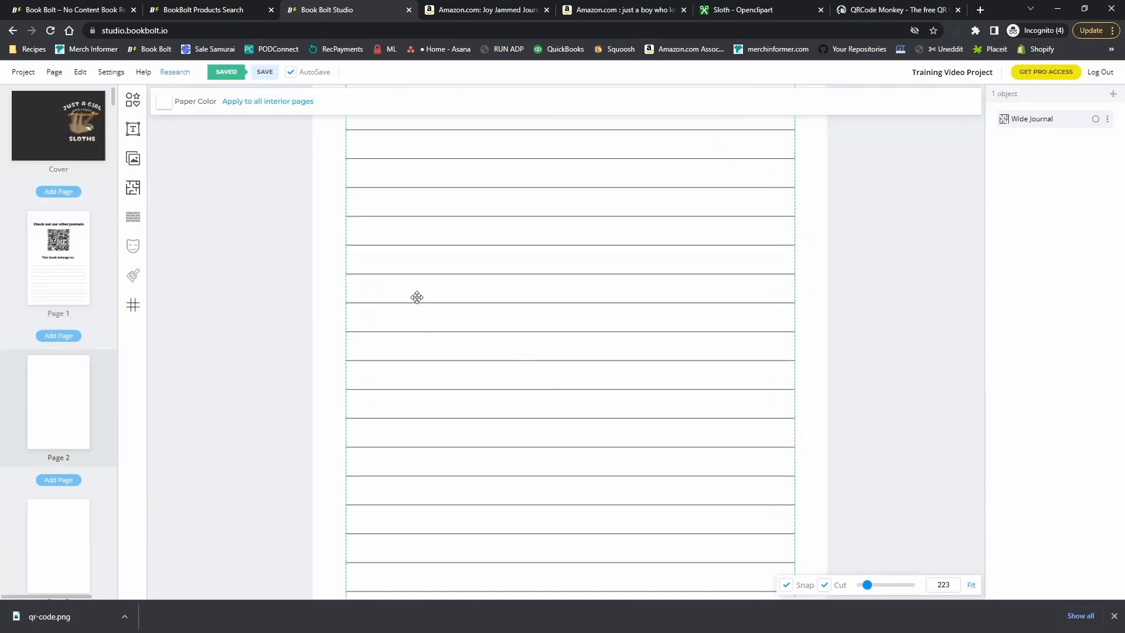
scroll(683, 304, "down", 1)
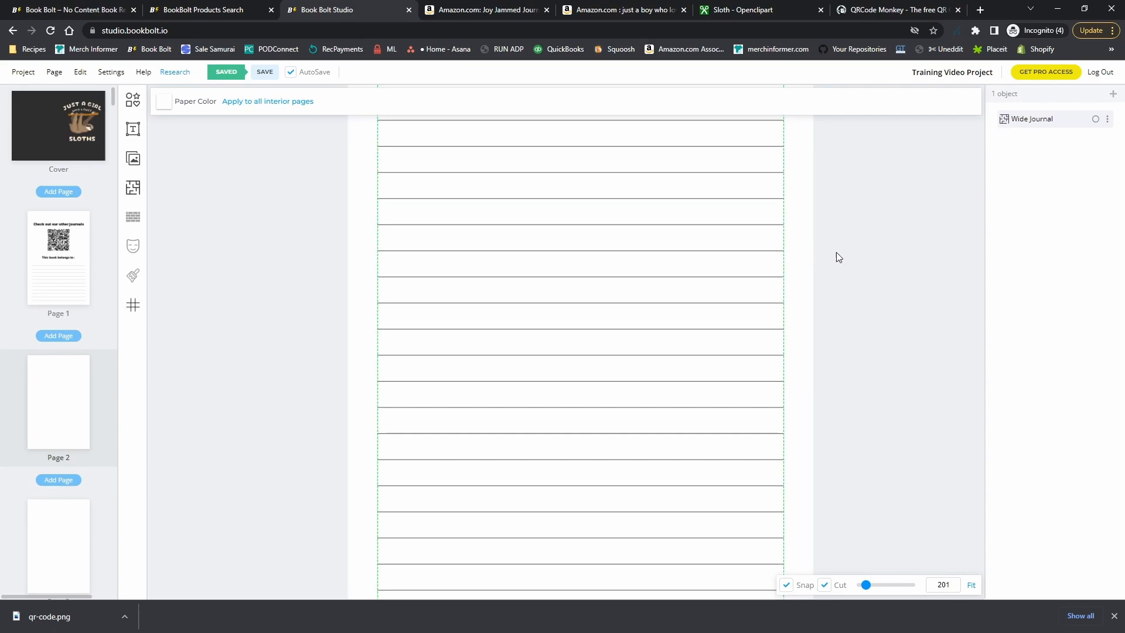
scroll(301, 279, "up", 3)
scroll(341, 273, "down", 3)
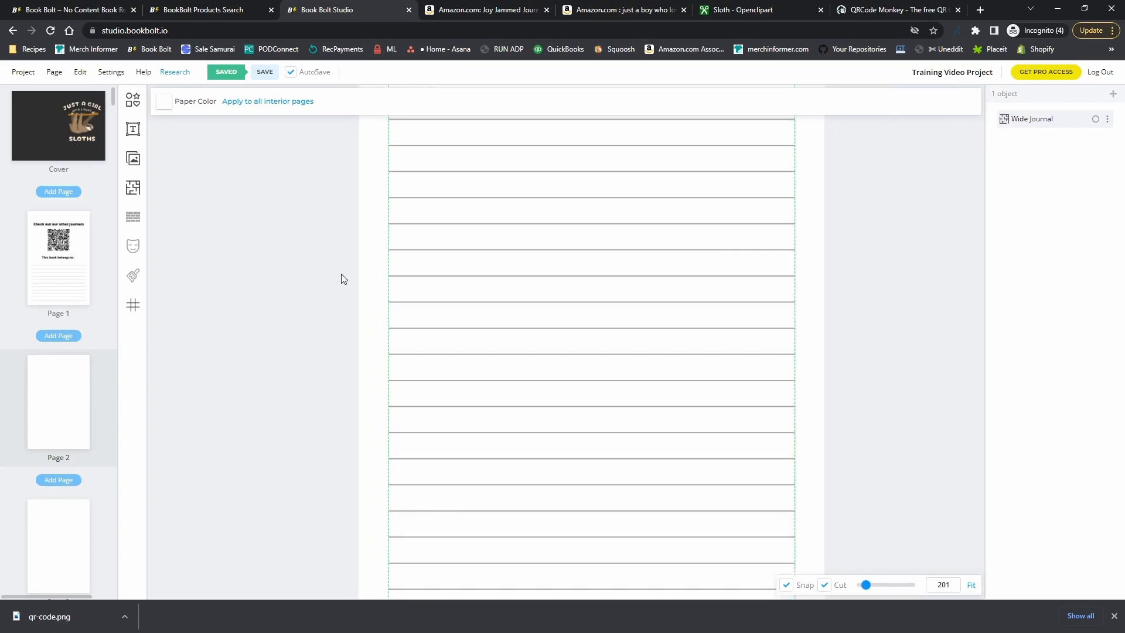
left_click(971, 584)
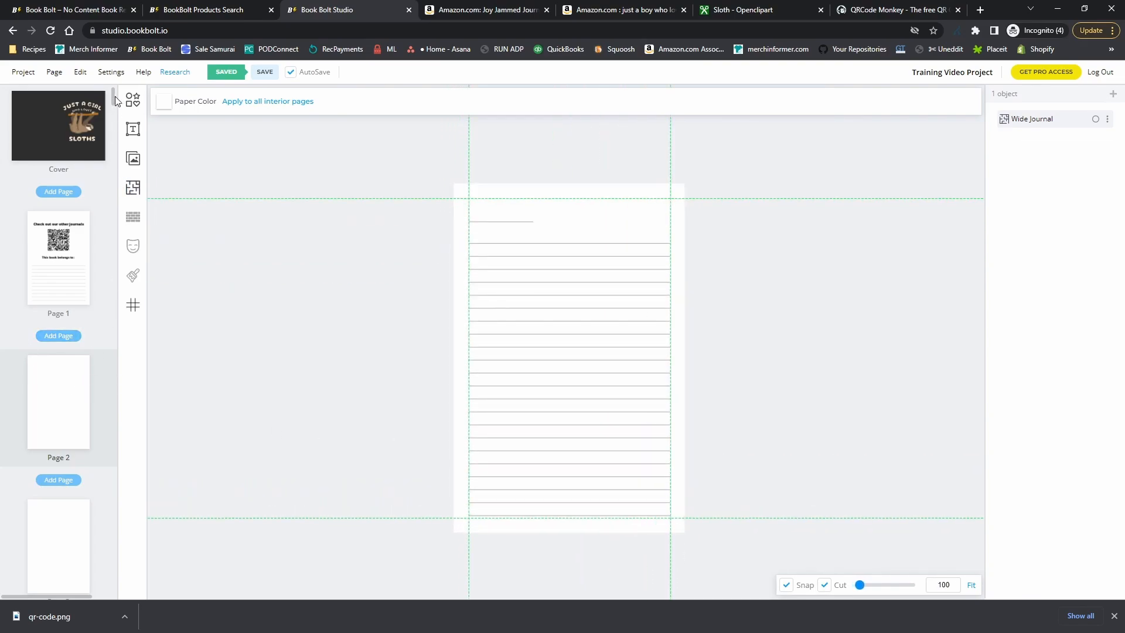
scroll(64, 402, "down", 4)
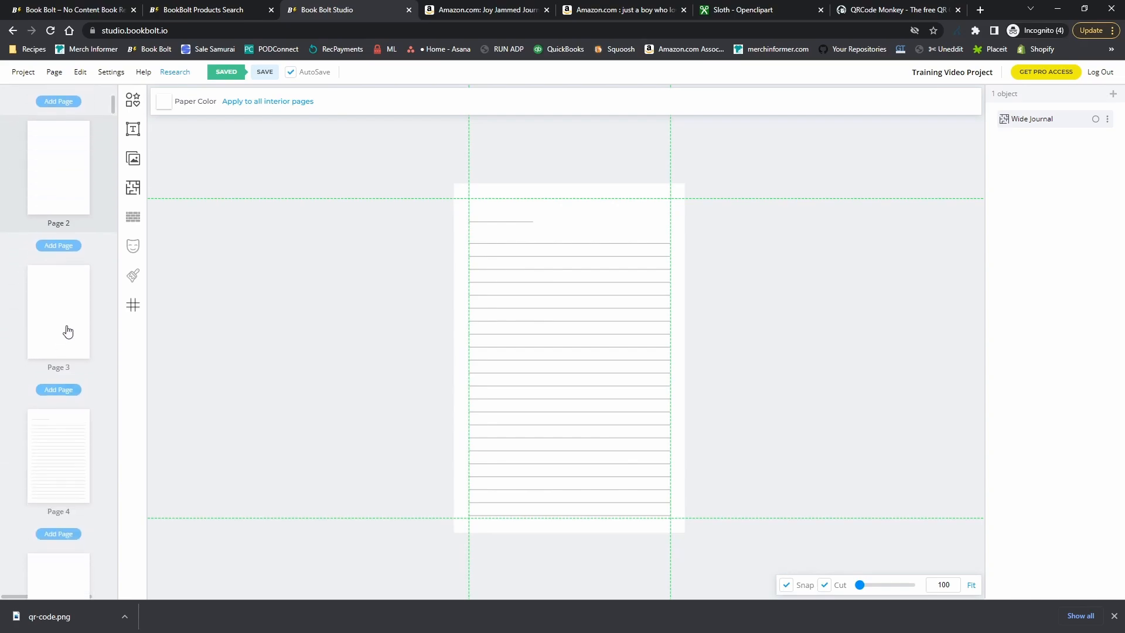
left_click(65, 328)
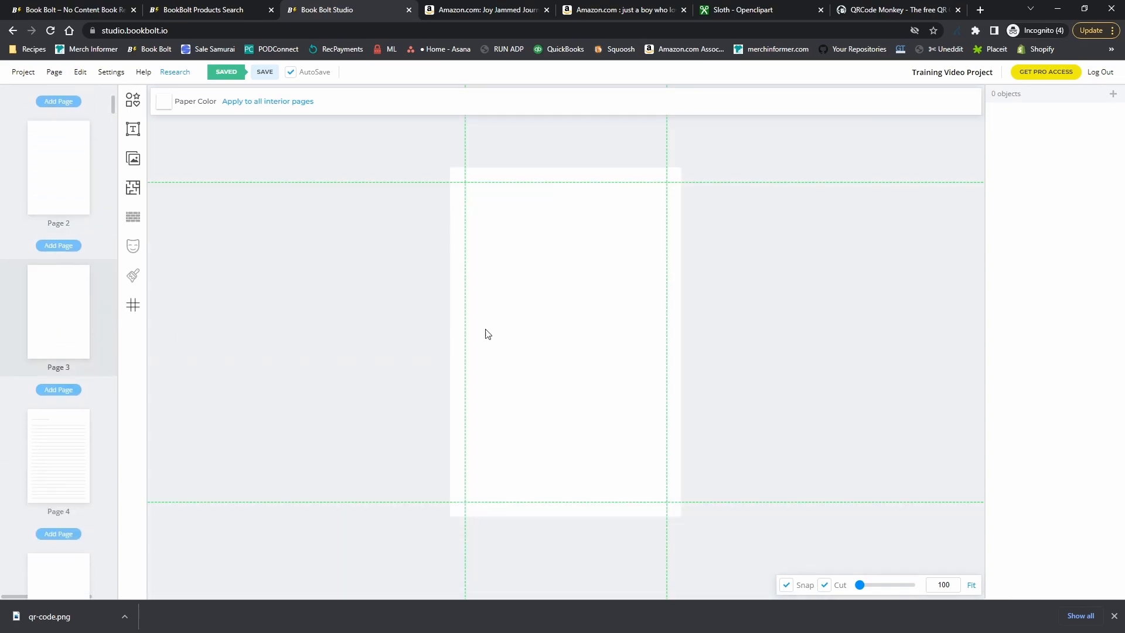
Examine the journal lines on page 4 up close, and compare the even-numbered pages with the odd-numbered ones
left_click(71, 445)
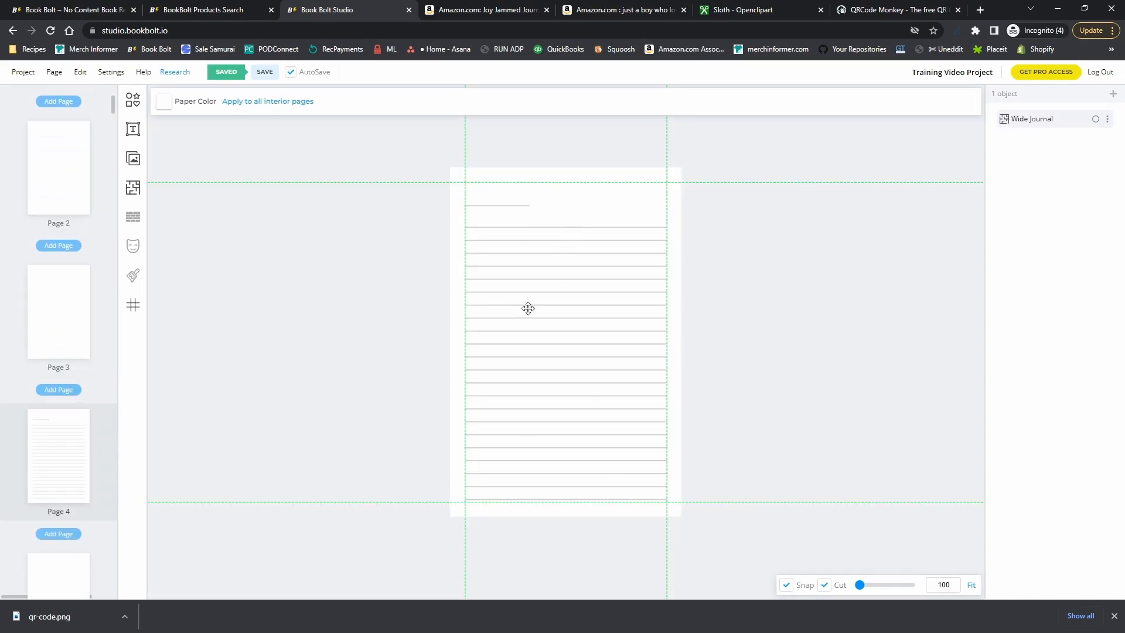
scroll(528, 308, "up", 5)
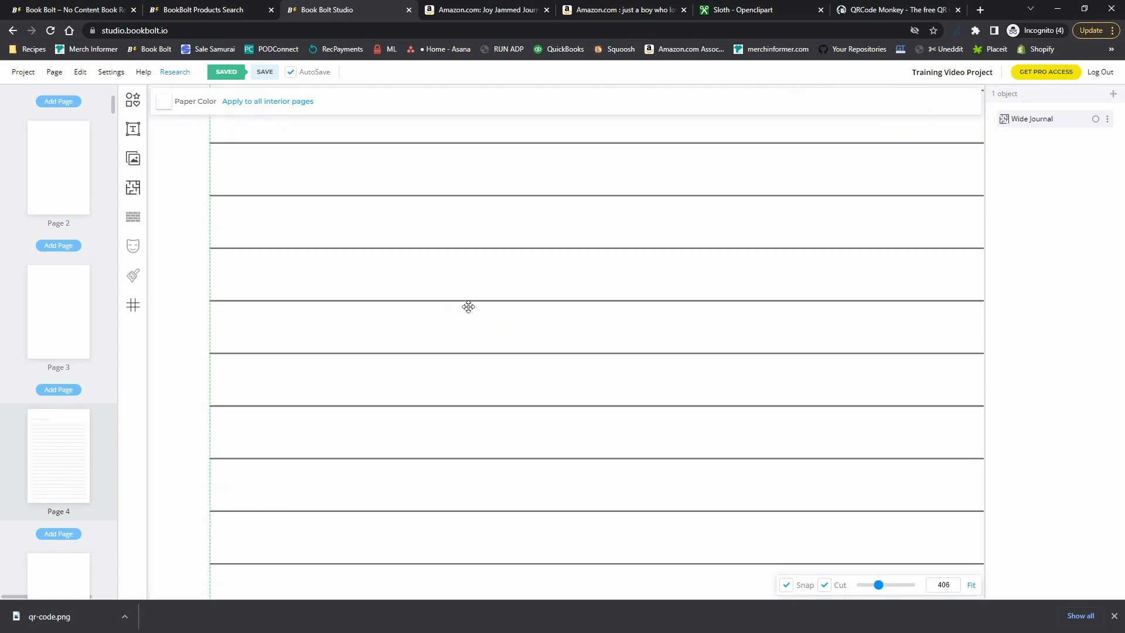
scroll(476, 333, "down", 5)
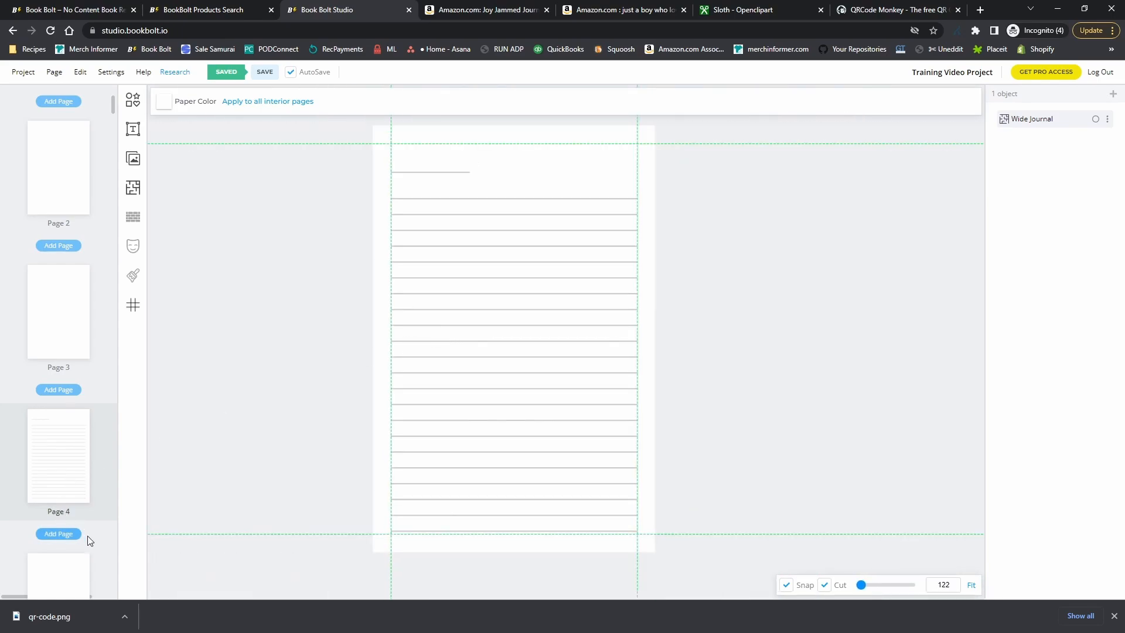
left_click(71, 580)
scroll(94, 432, "down", 1)
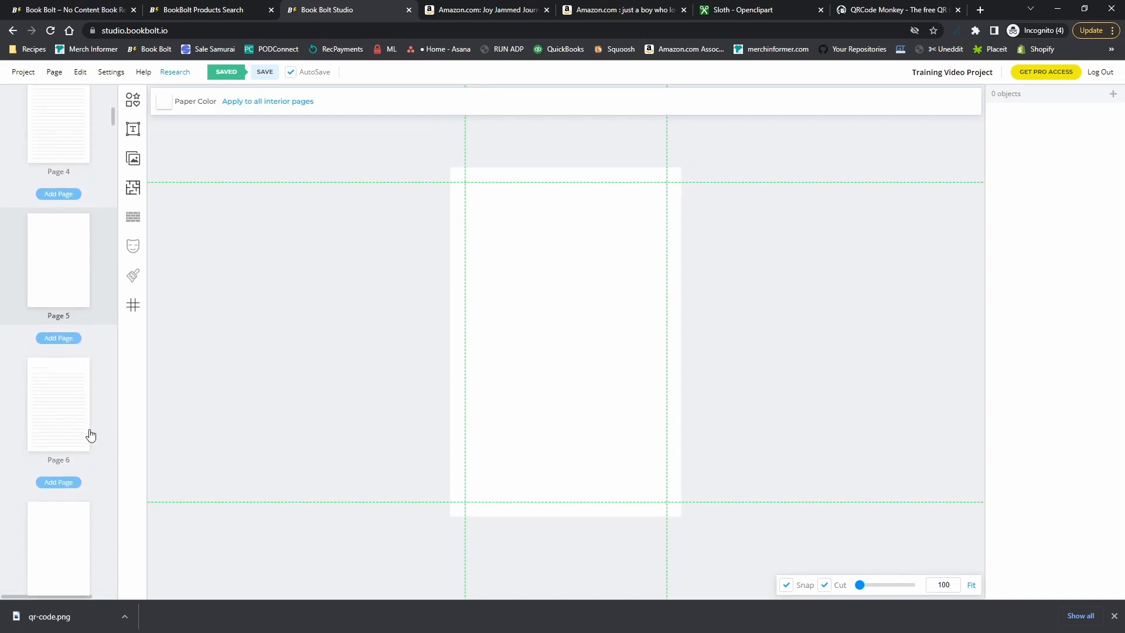
scroll(99, 424, "up", 5)
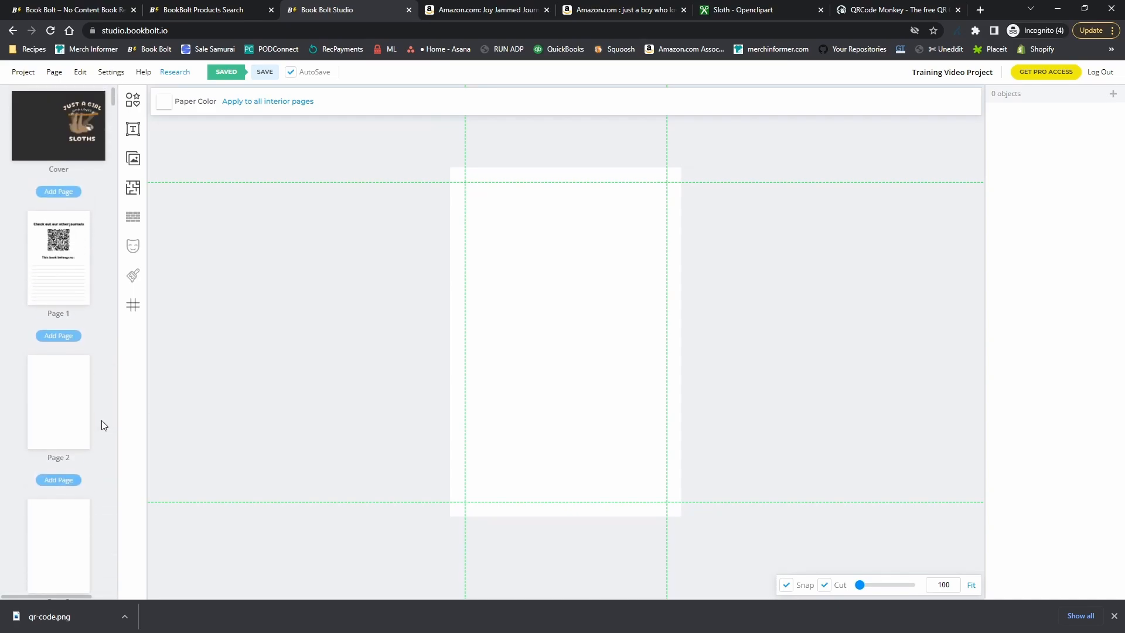
scroll(73, 387, "down", 3)
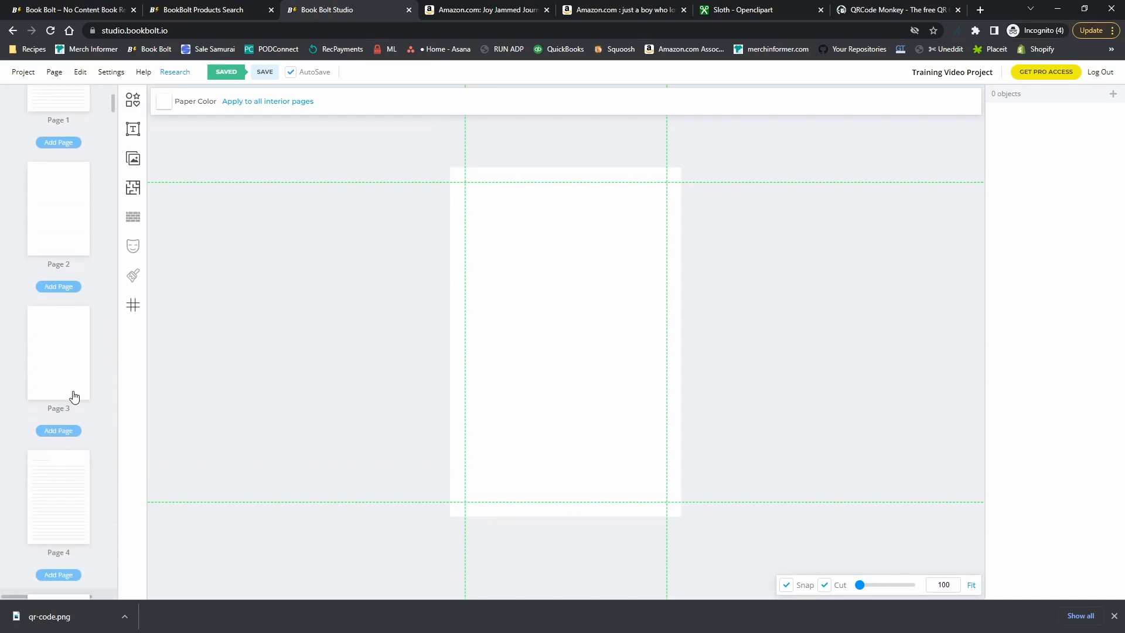
scroll(65, 419, "up", 3)
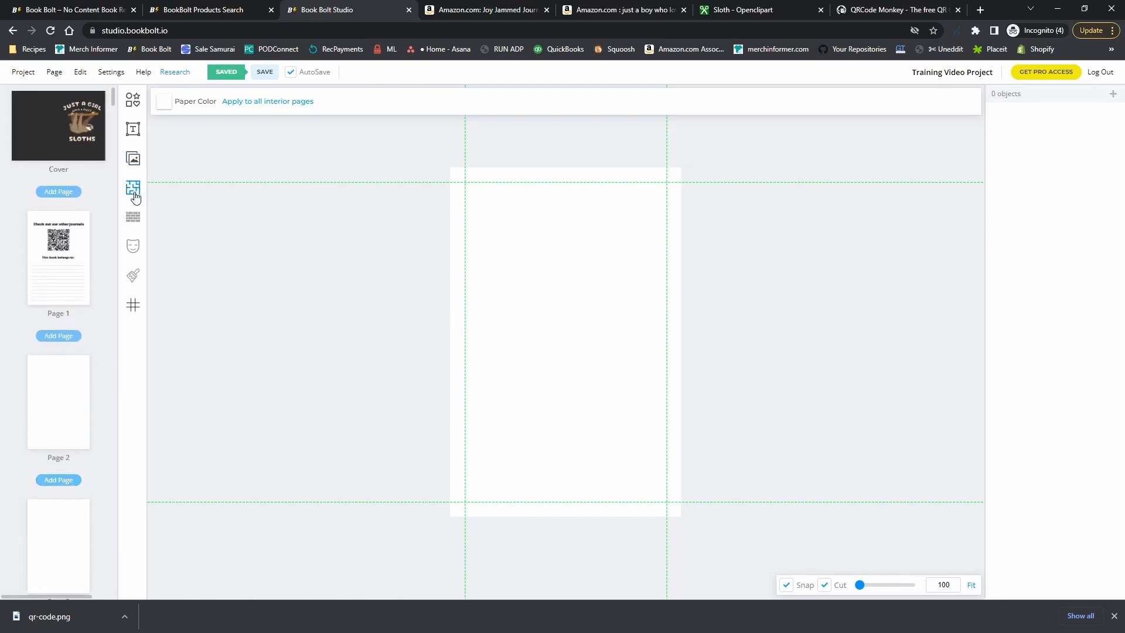
Open page 3 and choose the Wide Ruled variant of the Ruled interior template
scroll(76, 375, "down", 3)
left_click(88, 357)
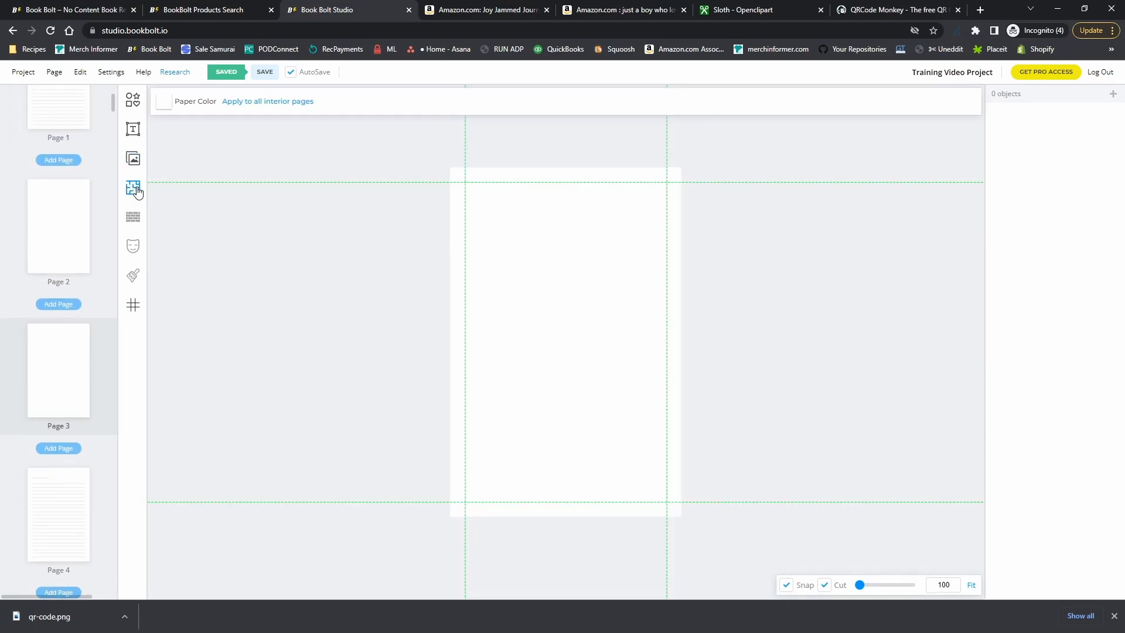
left_click(134, 188)
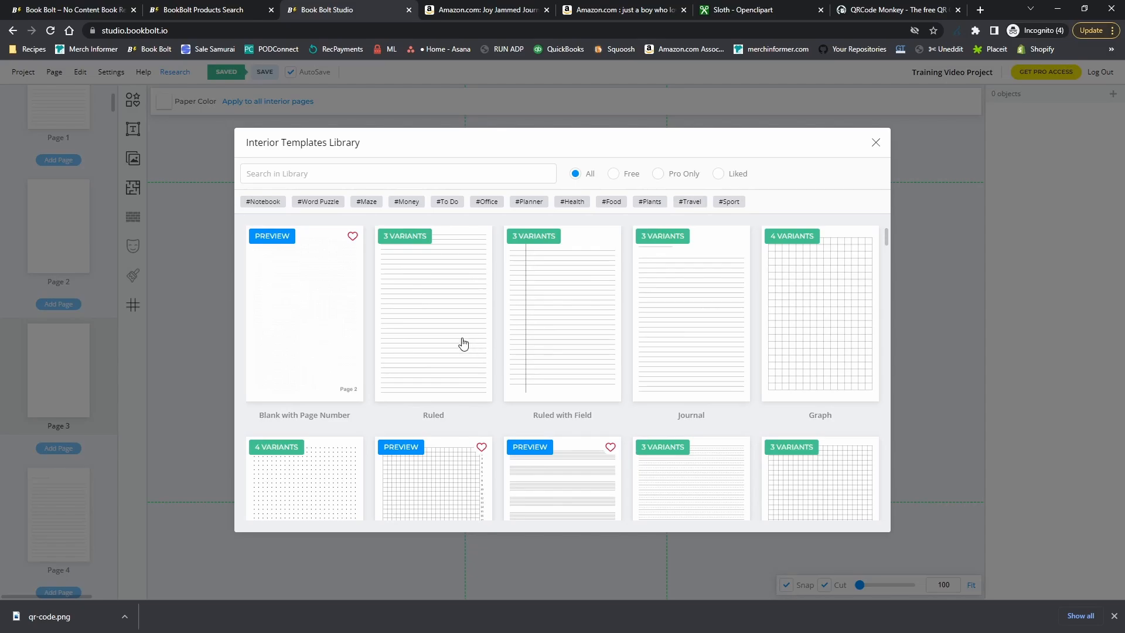
left_click(434, 316)
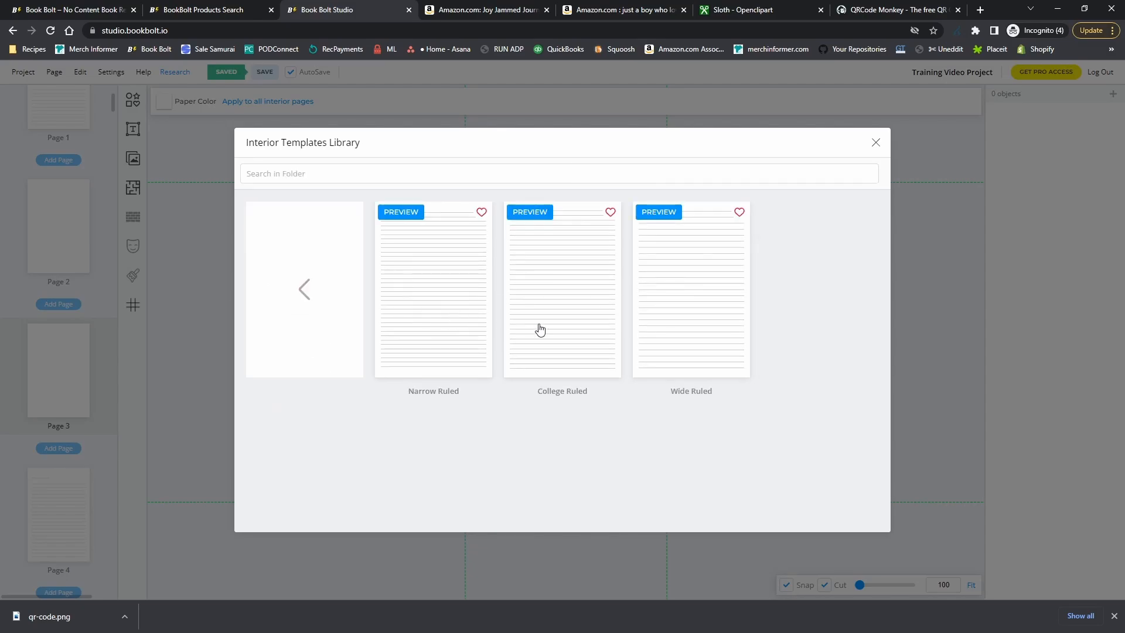
left_click(711, 326)
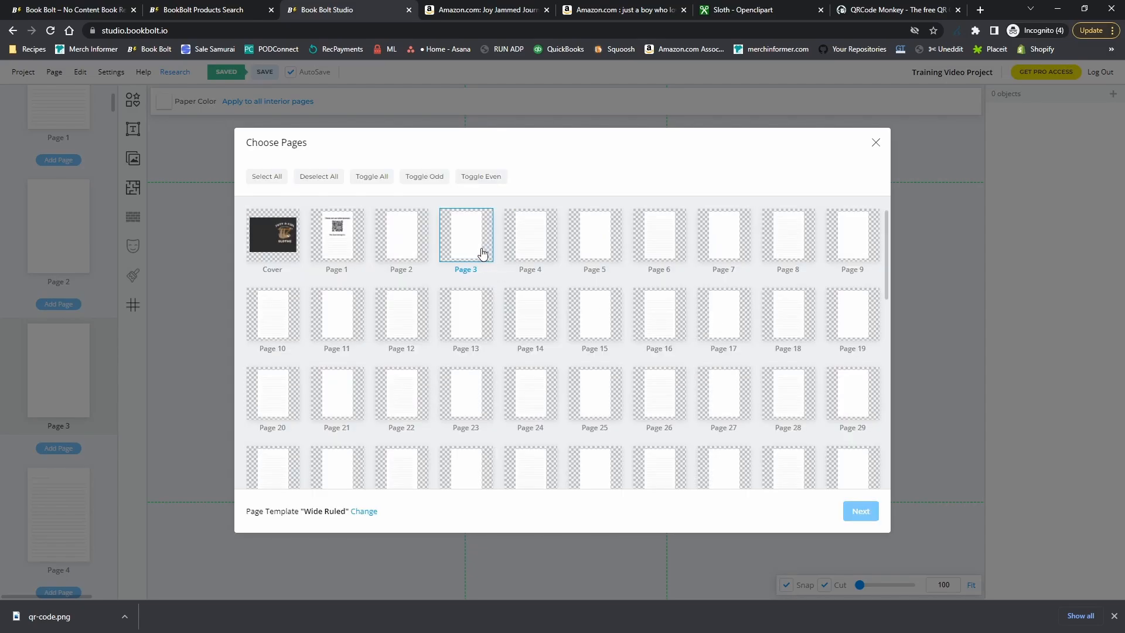
Select all odd-numbered pages except page 1 for the Wide Ruled template
left_click(492, 179)
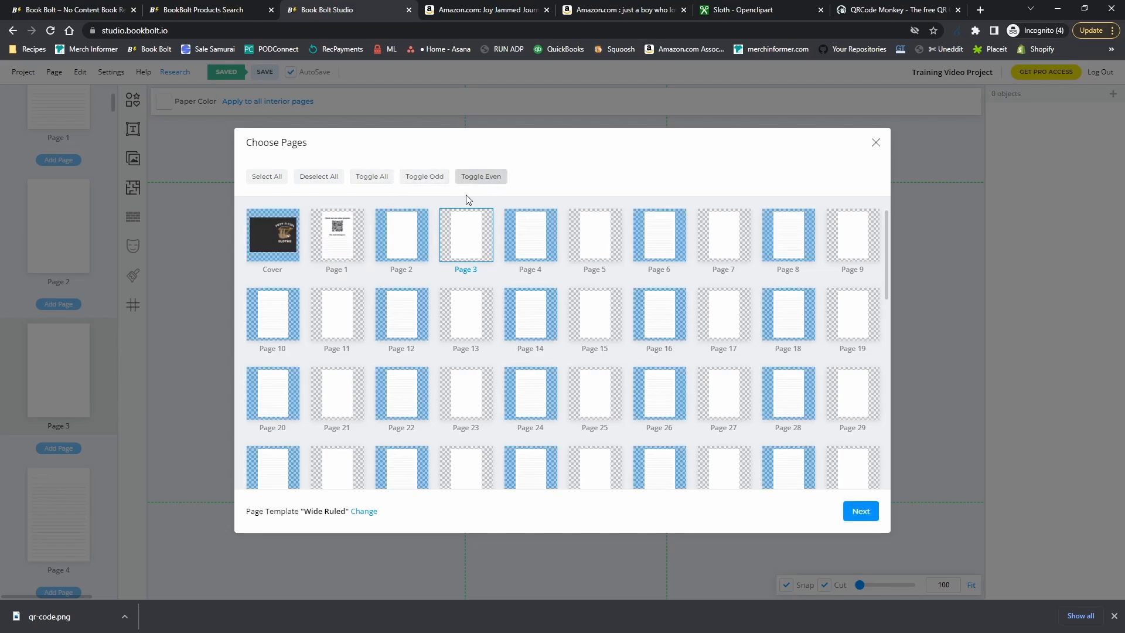
left_click(474, 177)
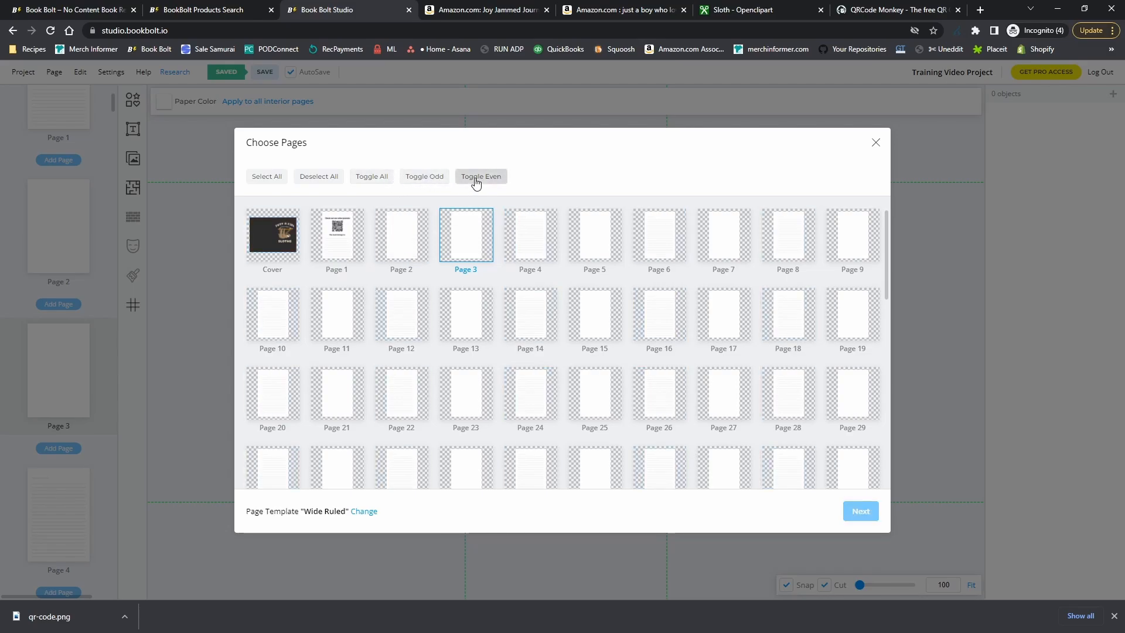
left_click(424, 179)
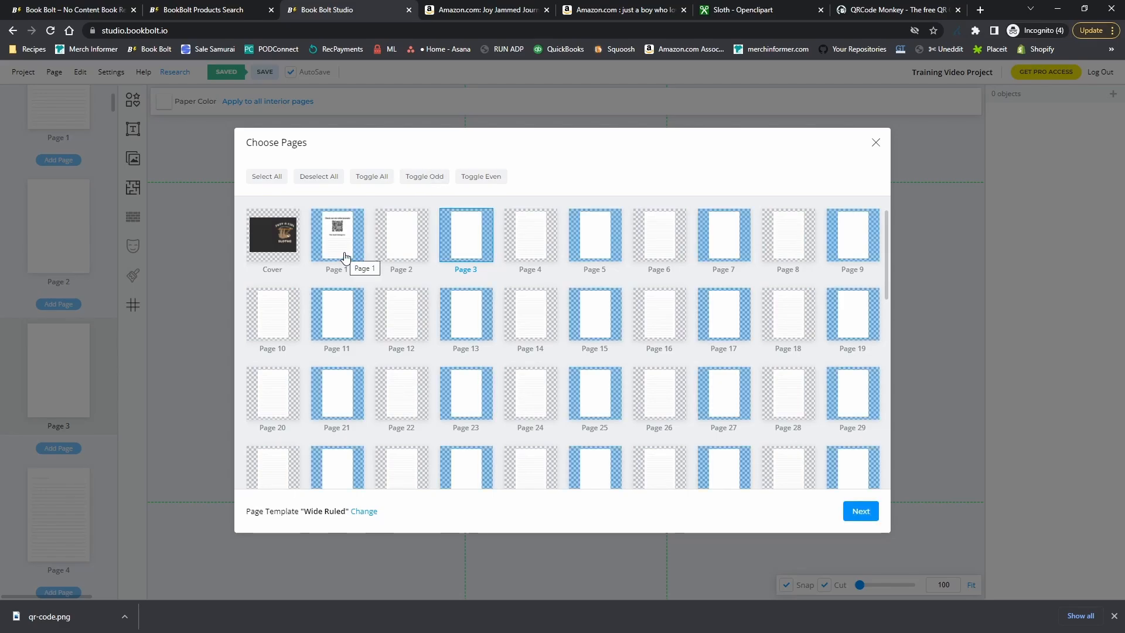
scroll(675, 366, "down", 10)
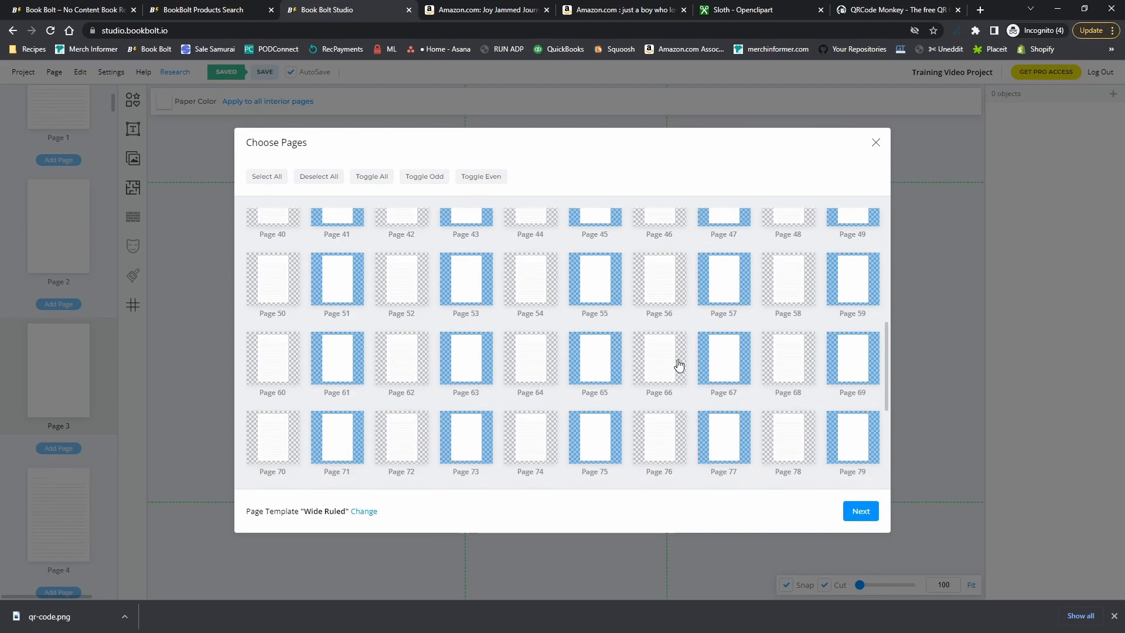
Adjust the line color in the Wide Ruled template options and add the template to the selected pages
left_click(861, 512)
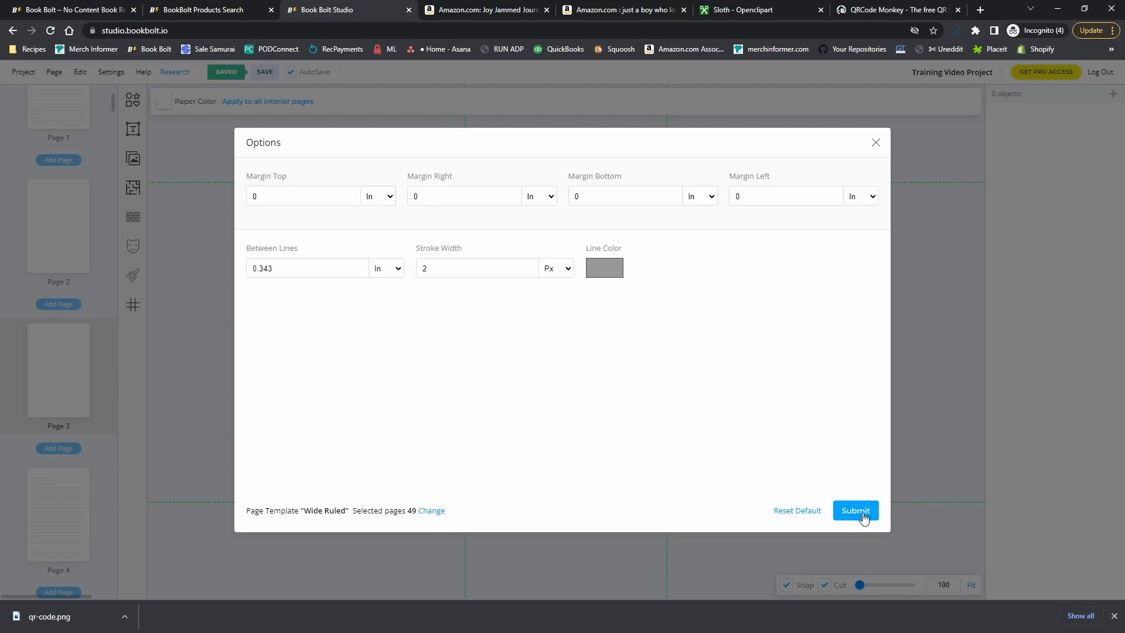
left_click(607, 275)
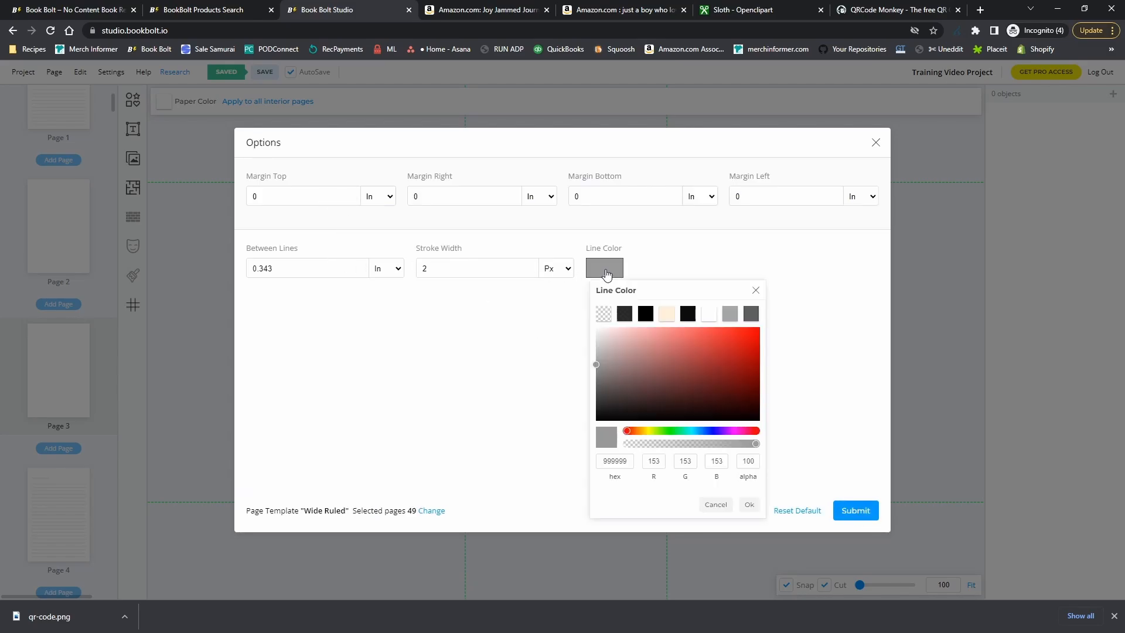
left_click(748, 505)
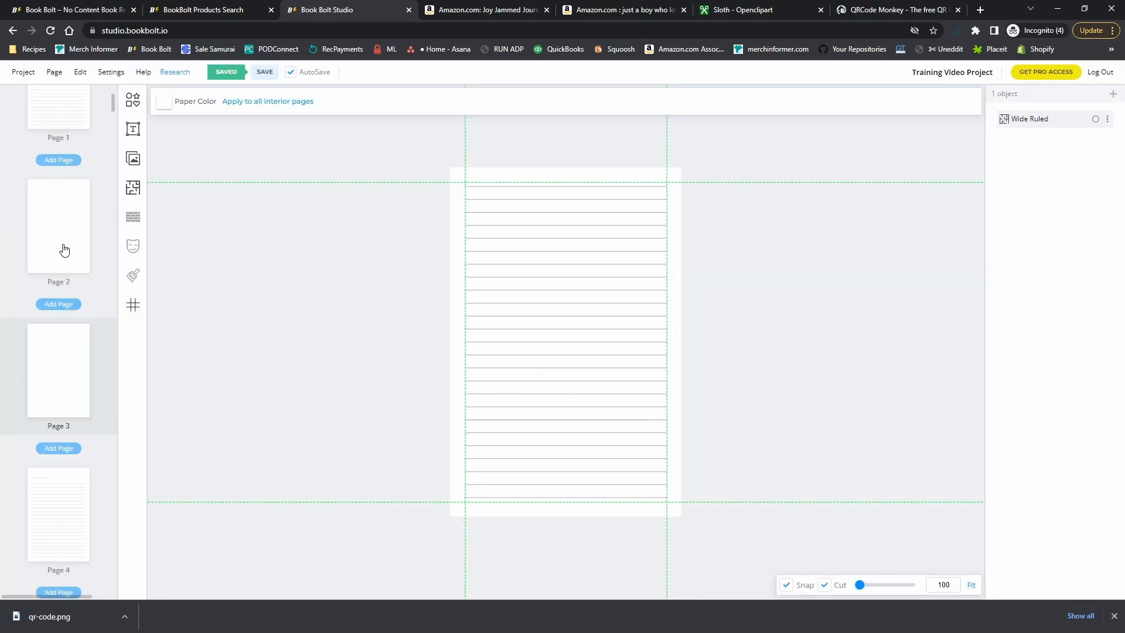
Check the layouts of pages 1 through 5 one after another
left_click(59, 116)
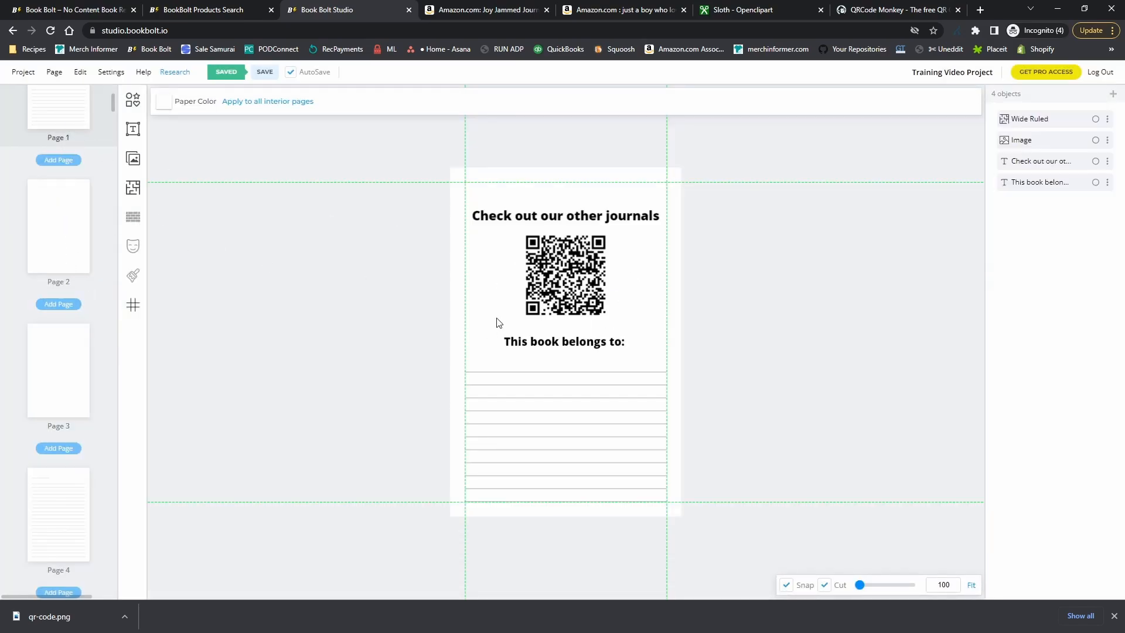
left_click(70, 231)
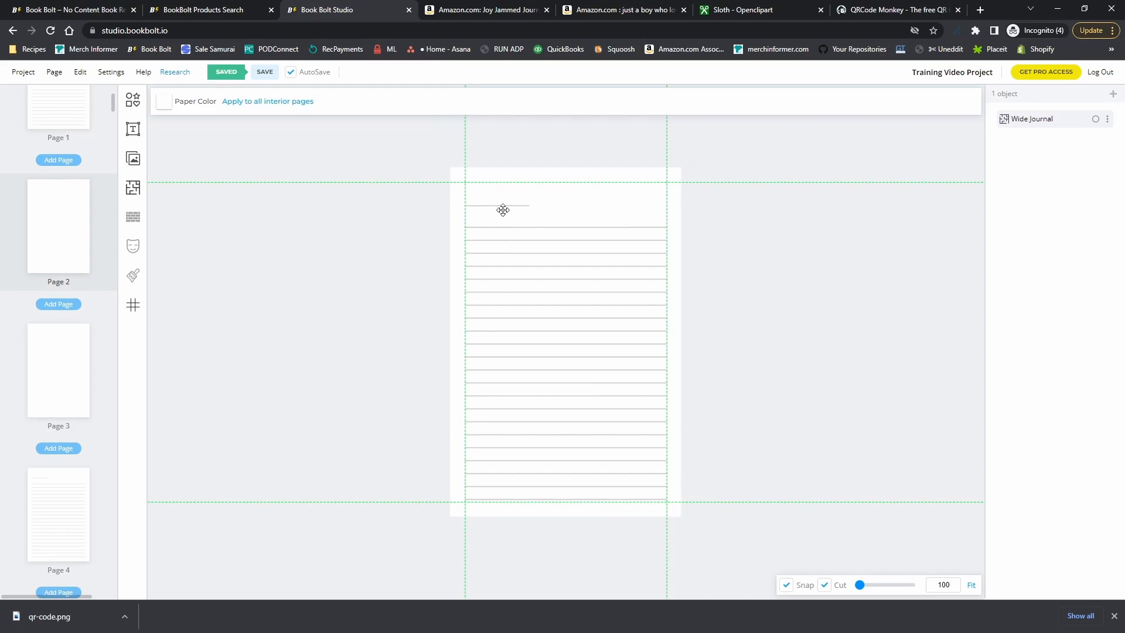
left_click(59, 379)
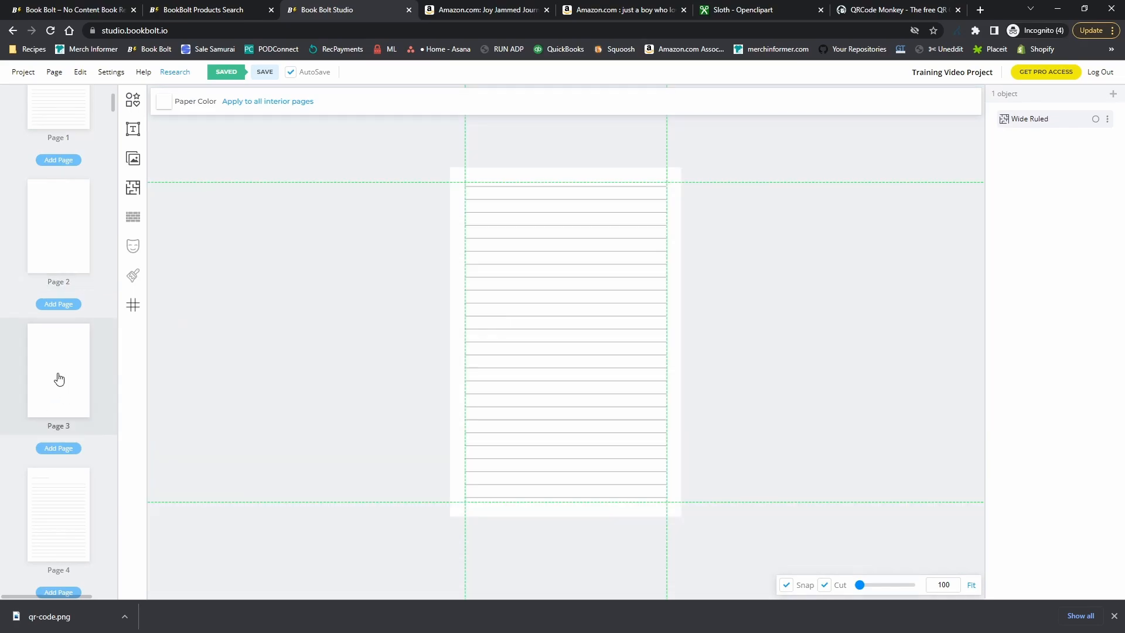
left_click(51, 494)
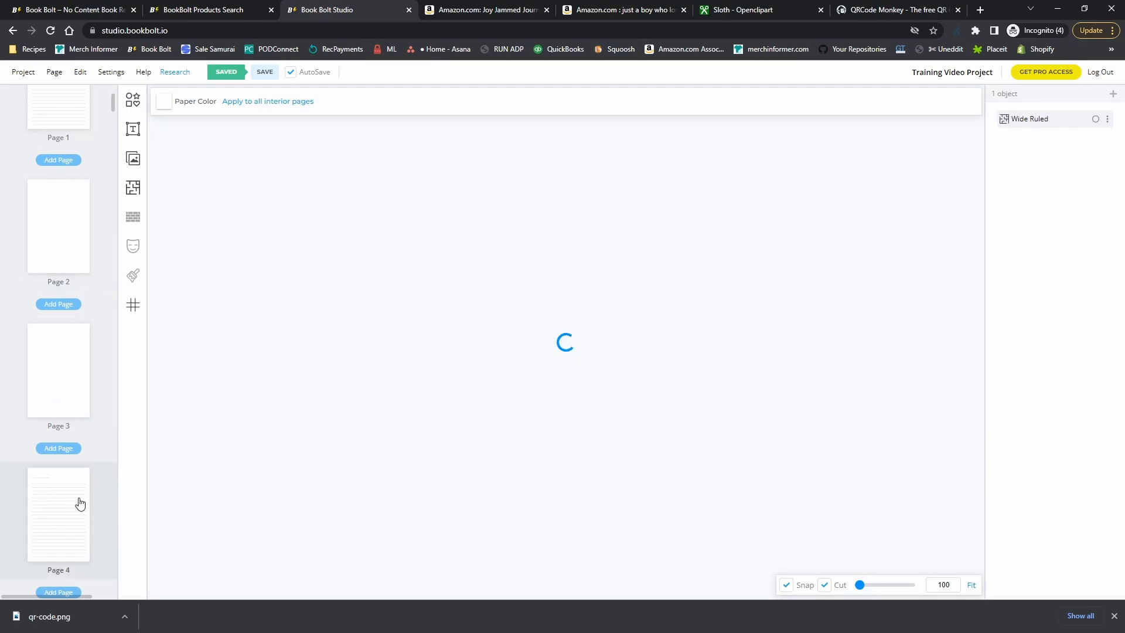
scroll(76, 424, "down", 3)
scroll(64, 404, "down", 3)
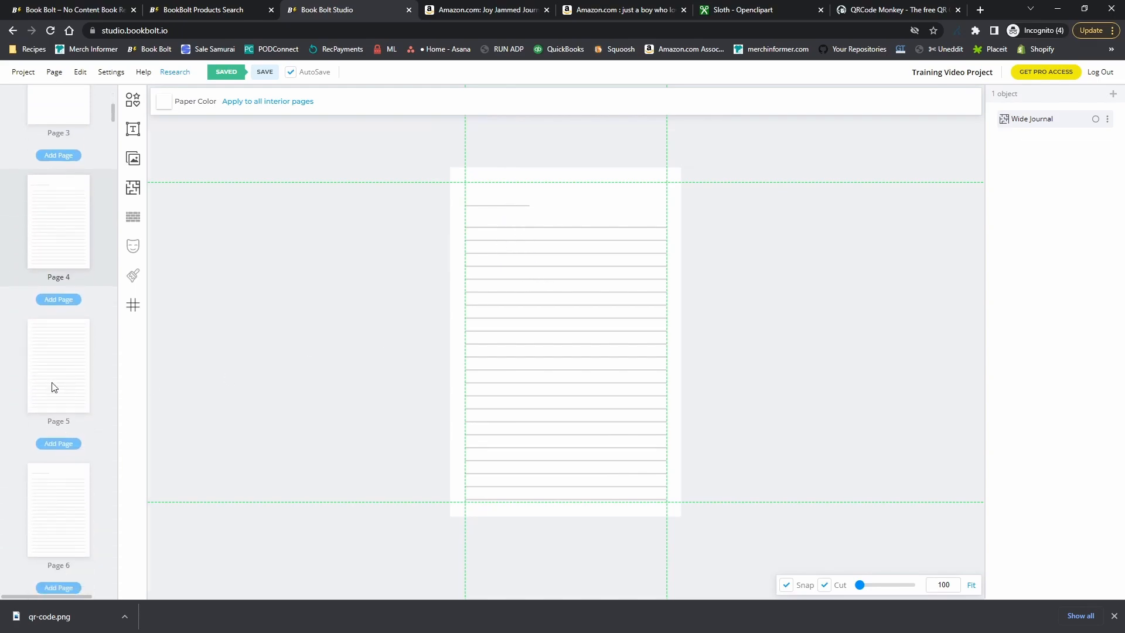
left_click(50, 384)
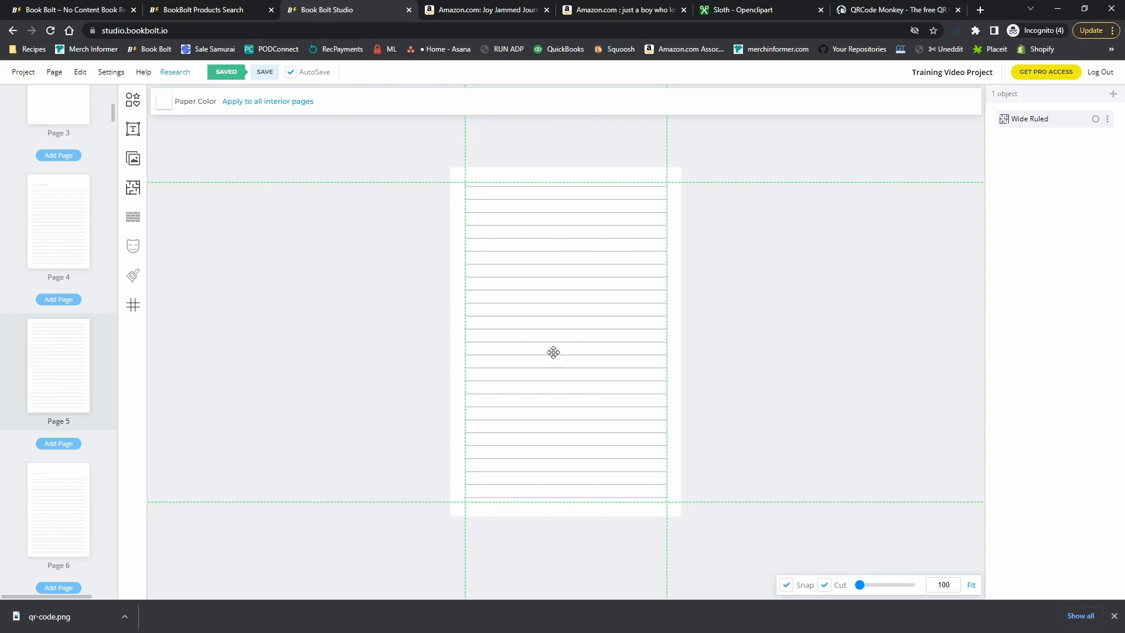
Examine the ruled lines on page 5 up close, and fit the page back in view
scroll(369, 380, "up", 6)
scroll(473, 356, "down", 5)
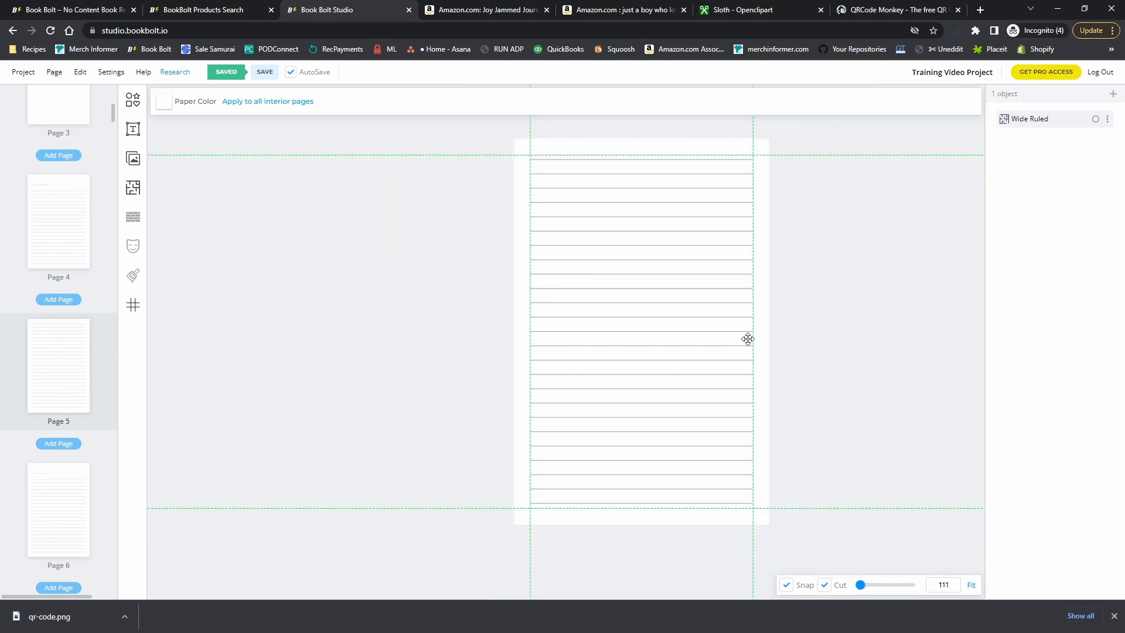
scroll(747, 339, "up", 5)
scroll(746, 328, "down", 1)
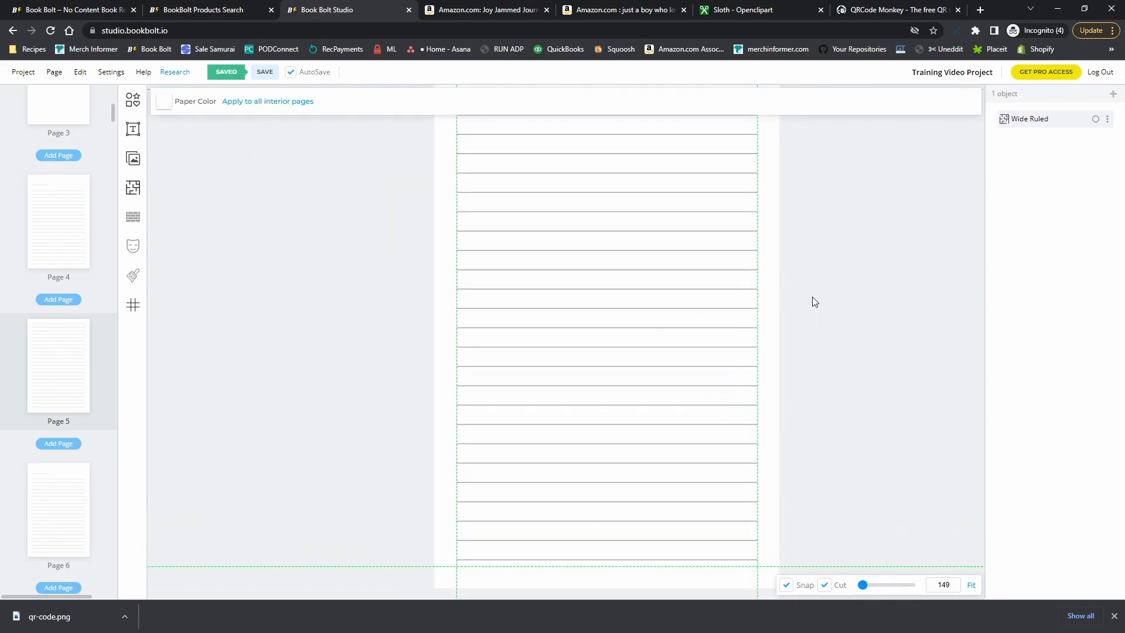
scroll(812, 301, "up", 3)
scroll(720, 309, "down", 3)
scroll(615, 322, "down", 1)
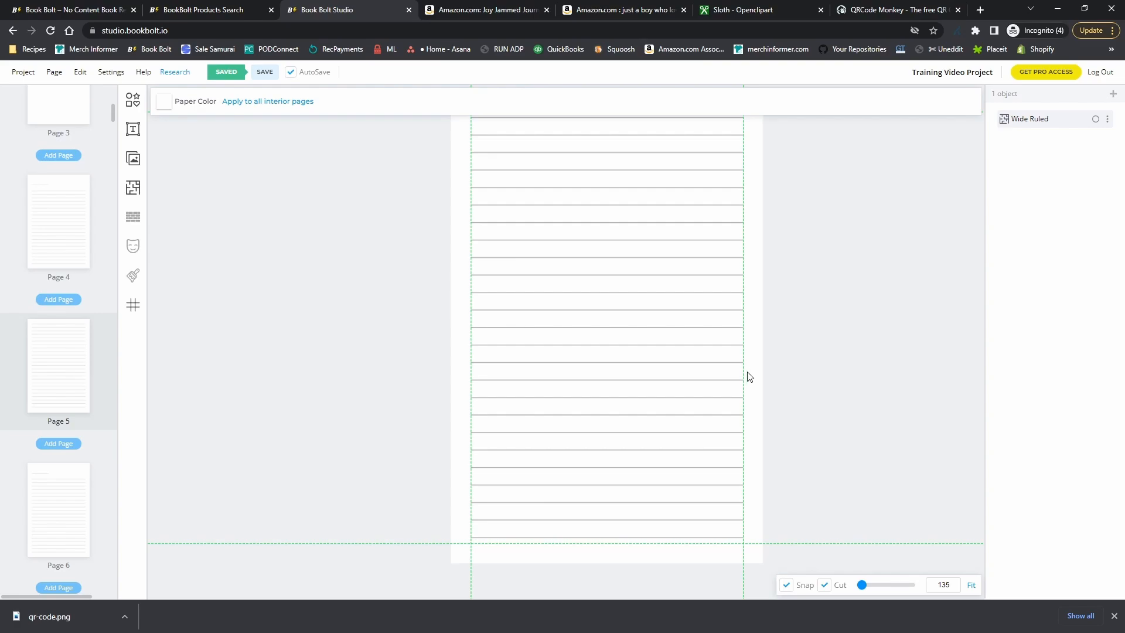
left_click(971, 585)
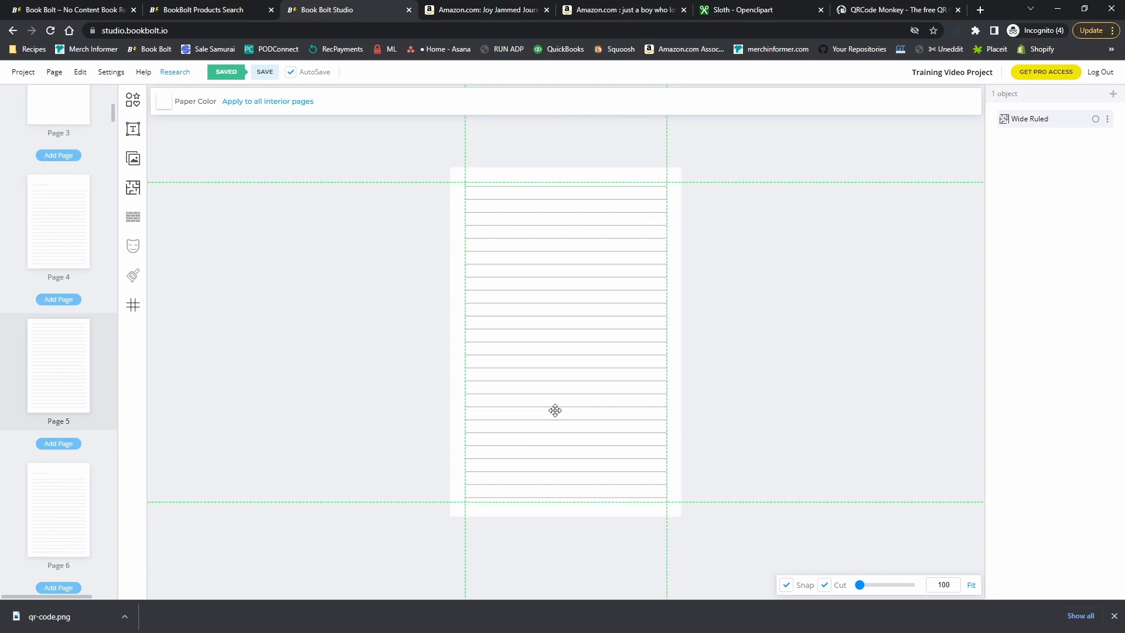
Insert the uploaded Sloth.svg image on page 5 and move it slightly upward
left_click(132, 159)
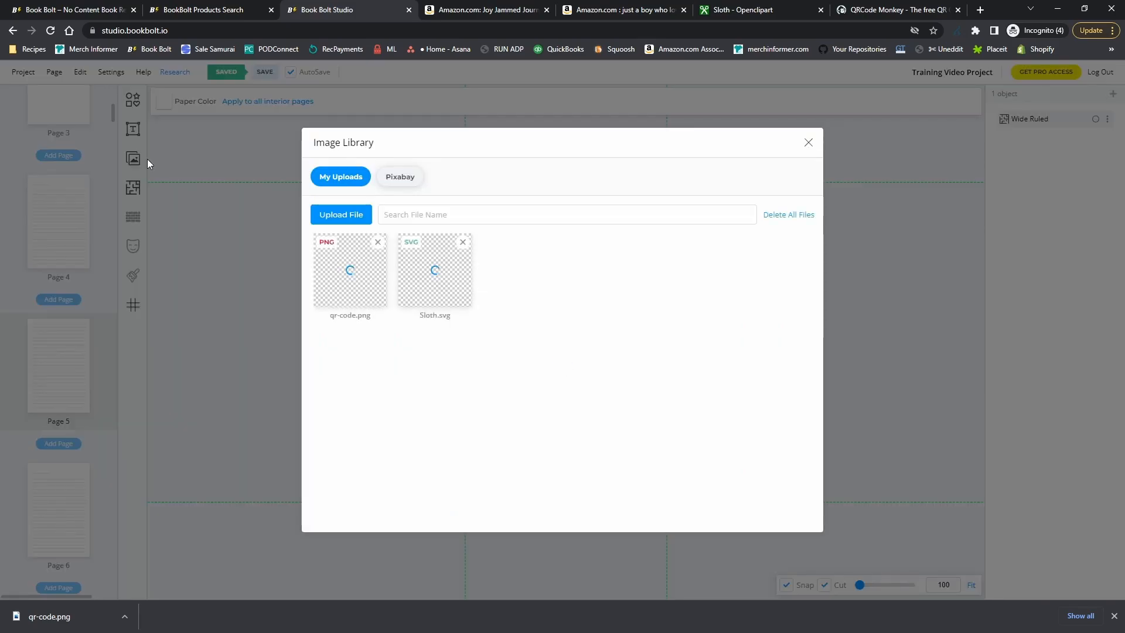
left_click(440, 291)
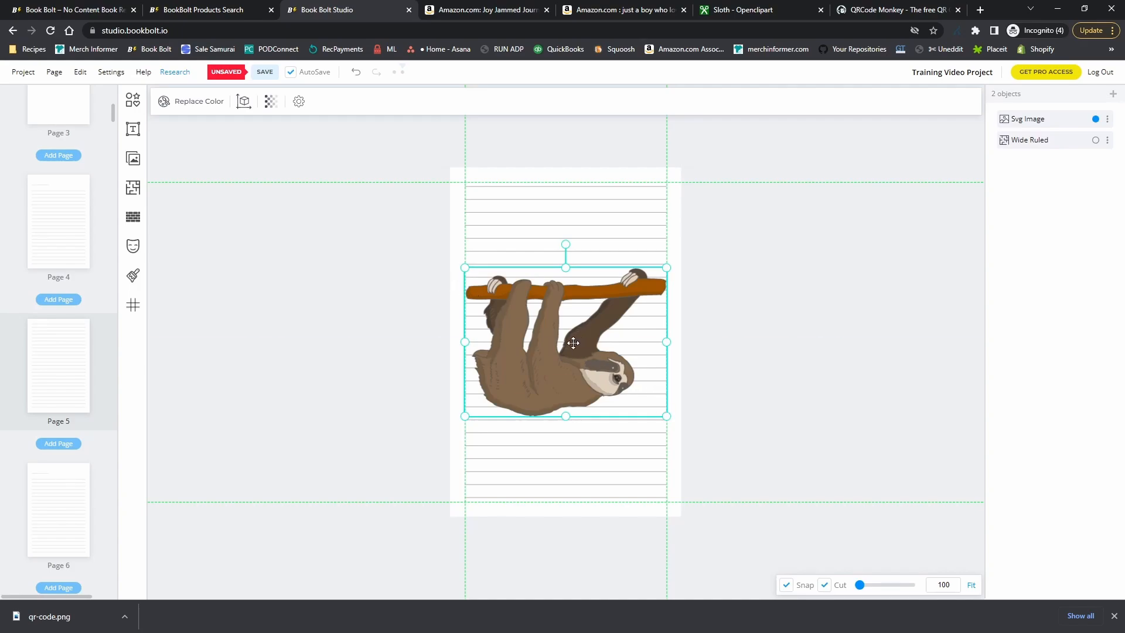
mouse_move(573, 343)
left_mouse_down()
mouse_move(581, 260)
mouse_move(573, 339)
left_mouse_up()
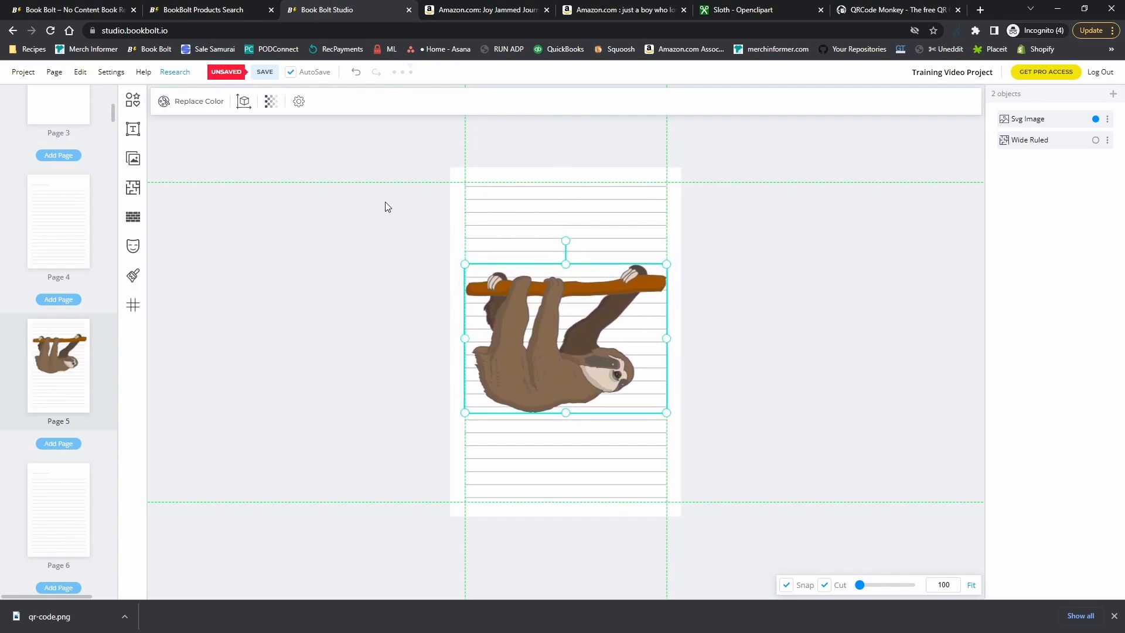
Set the sloth image's opacity to 24 and shrink it to under half the ruled width in the page's upper-left margin corner
left_click(271, 105)
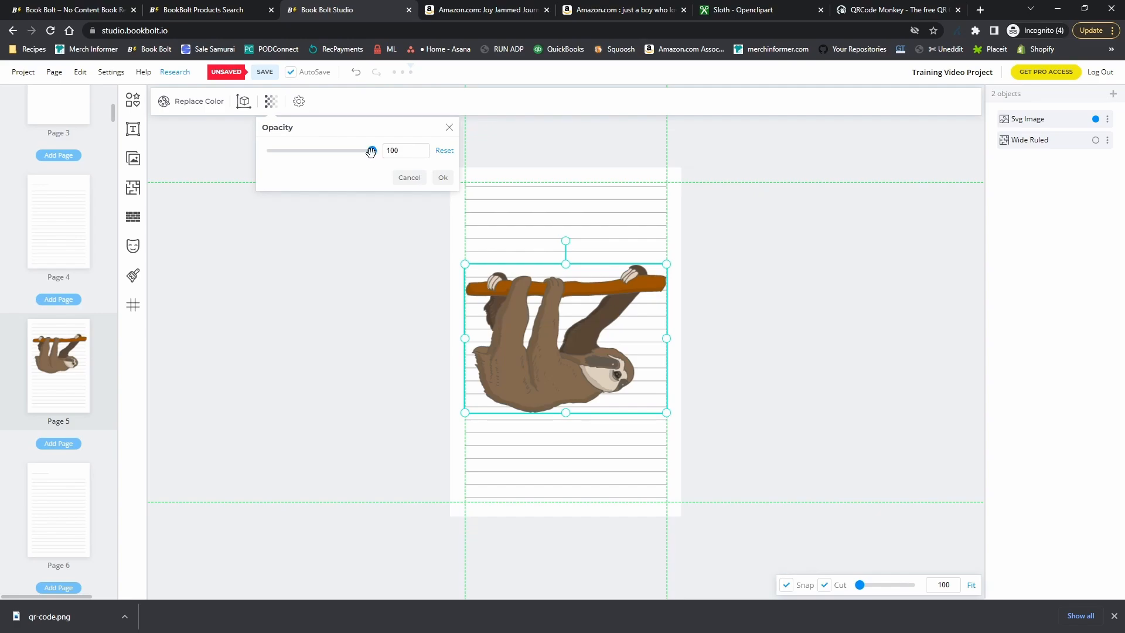
left_click_drag(372, 152, 301, 161)
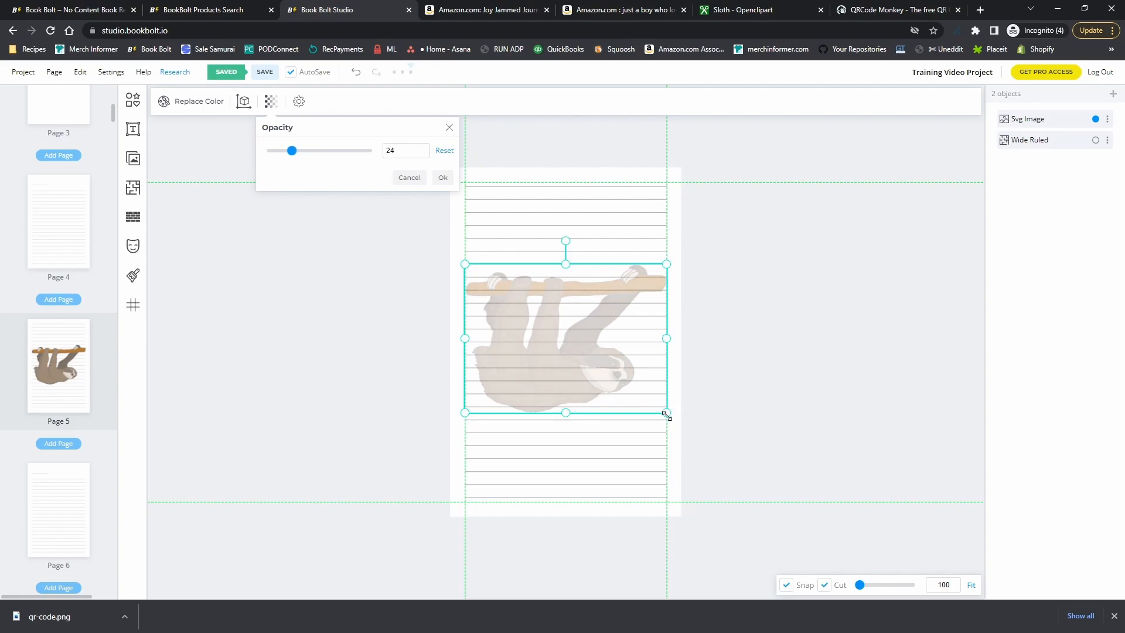
left_click_drag(666, 412, 515, 219)
left_click(443, 178)
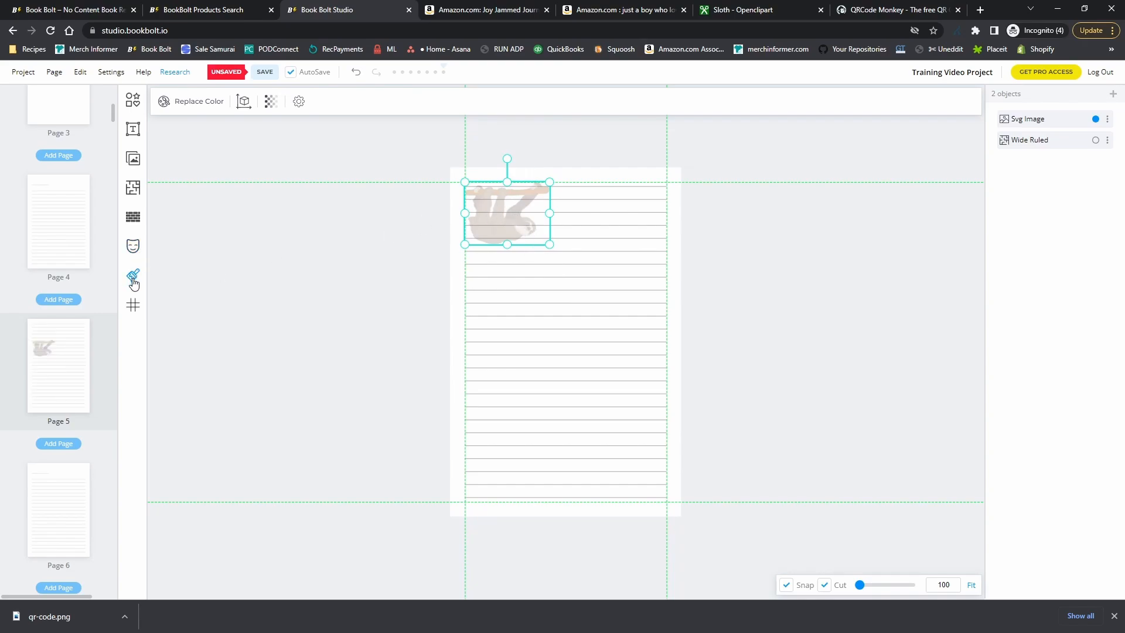
Turn the sloth image on page 5 into a repeating pattern, and enlarge and move it to cover the whole page
left_click(134, 223)
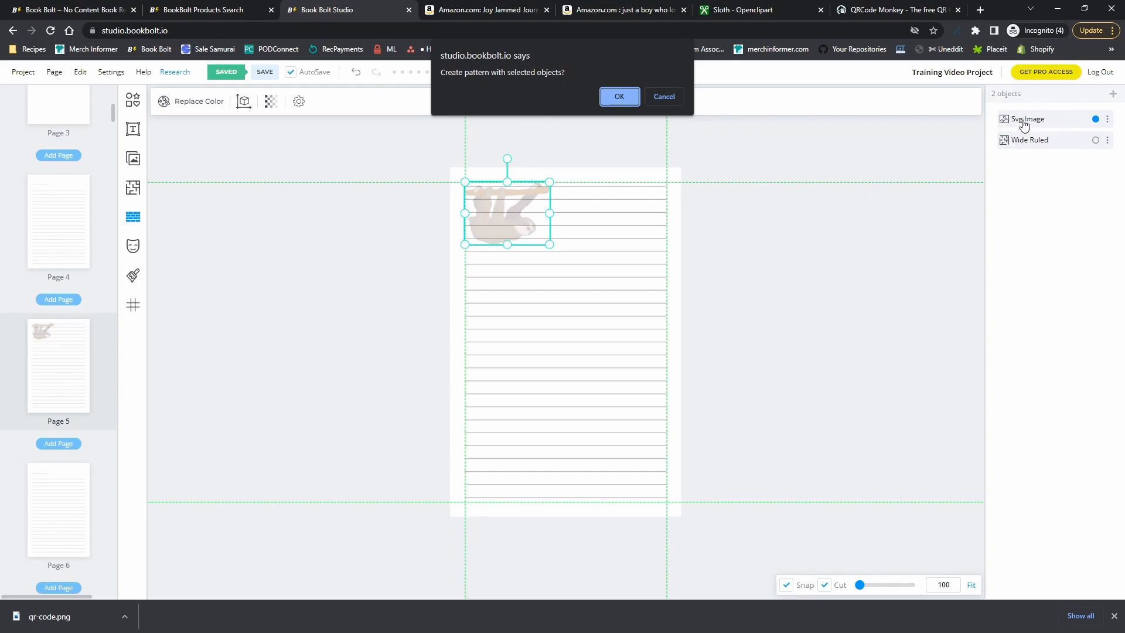
left_click(609, 92)
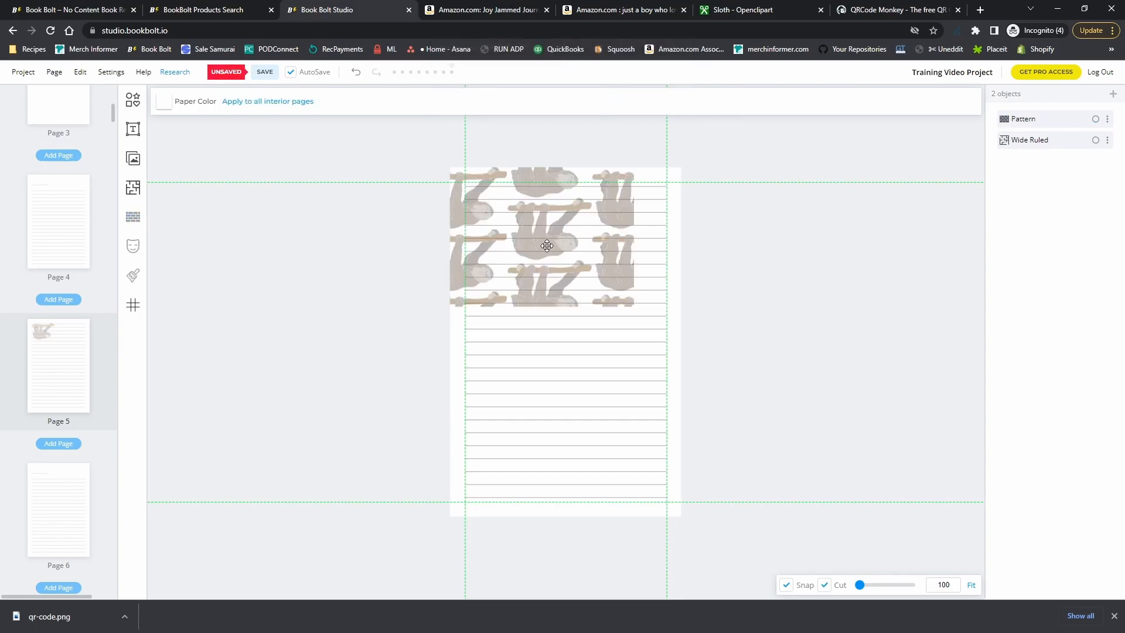
left_click_drag(573, 274, 596, 282)
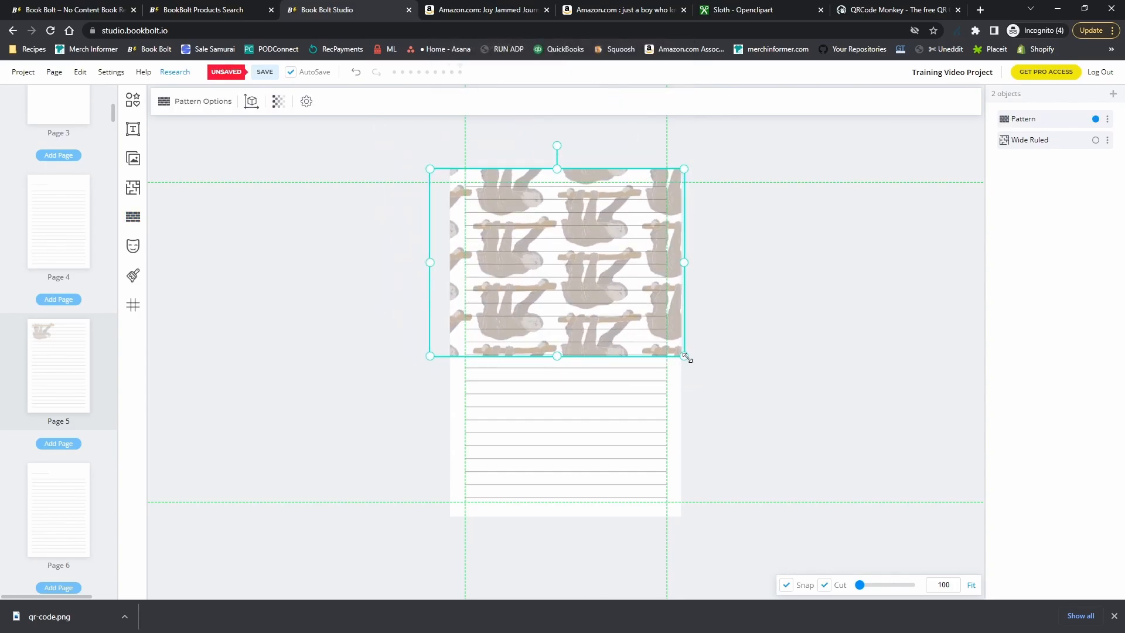
left_click_drag(686, 358, 806, 522)
left_click_drag(606, 375, 560, 366)
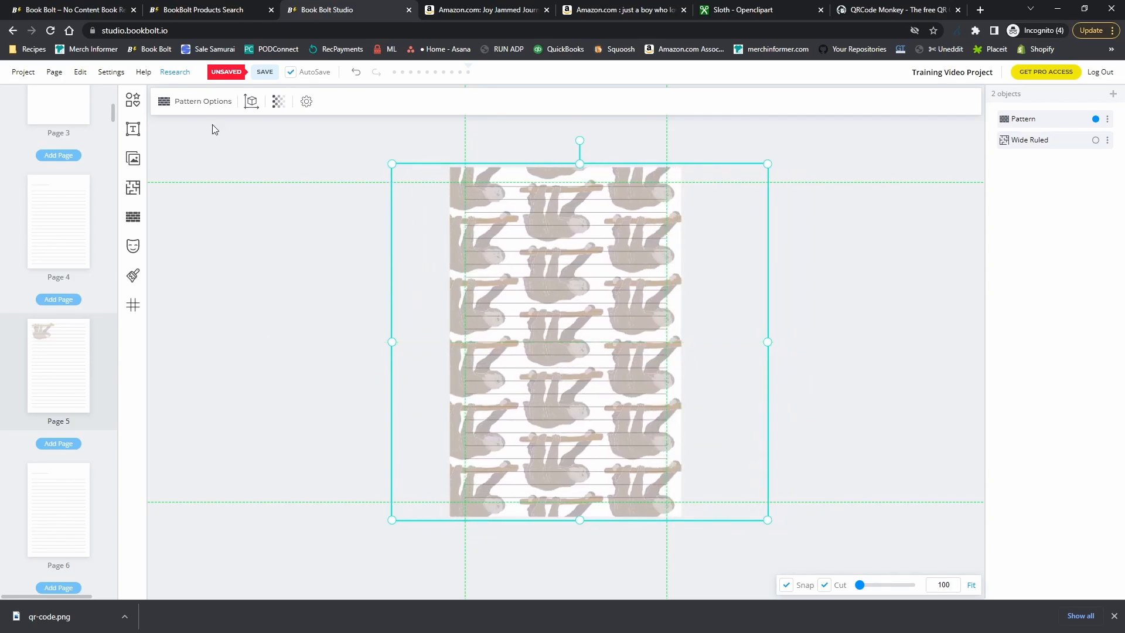
Set the sloth pattern's scale to 87 and its vertical padding to 157 px
left_click(185, 105)
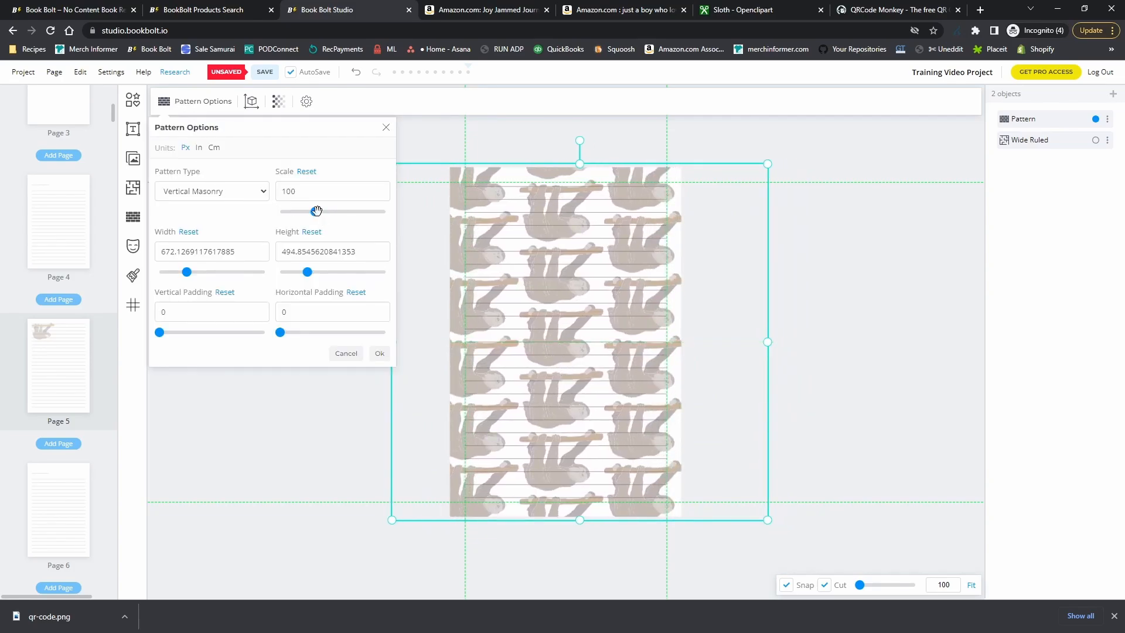
mouse_move(316, 212)
left_mouse_down()
mouse_move(342, 215)
mouse_move(311, 212)
left_mouse_up()
left_click_drag(159, 332, 167, 334)
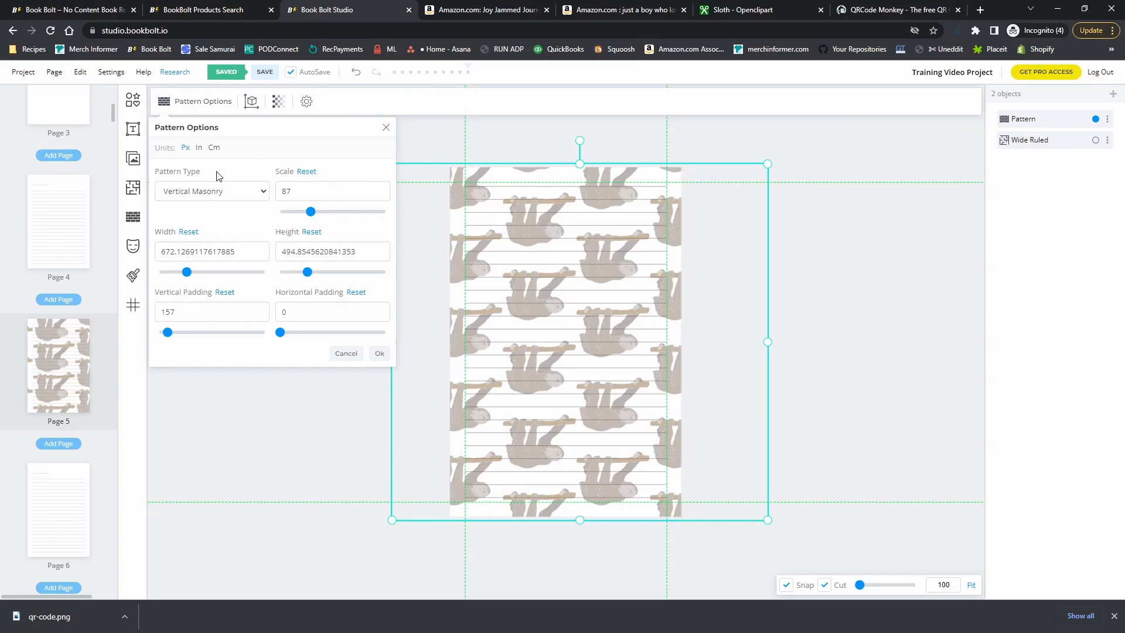
Try the Horizontal Masonry and Grid pattern types on the sloth pattern, and switch back to Vertical Masonry
left_click(220, 195)
left_click(192, 221)
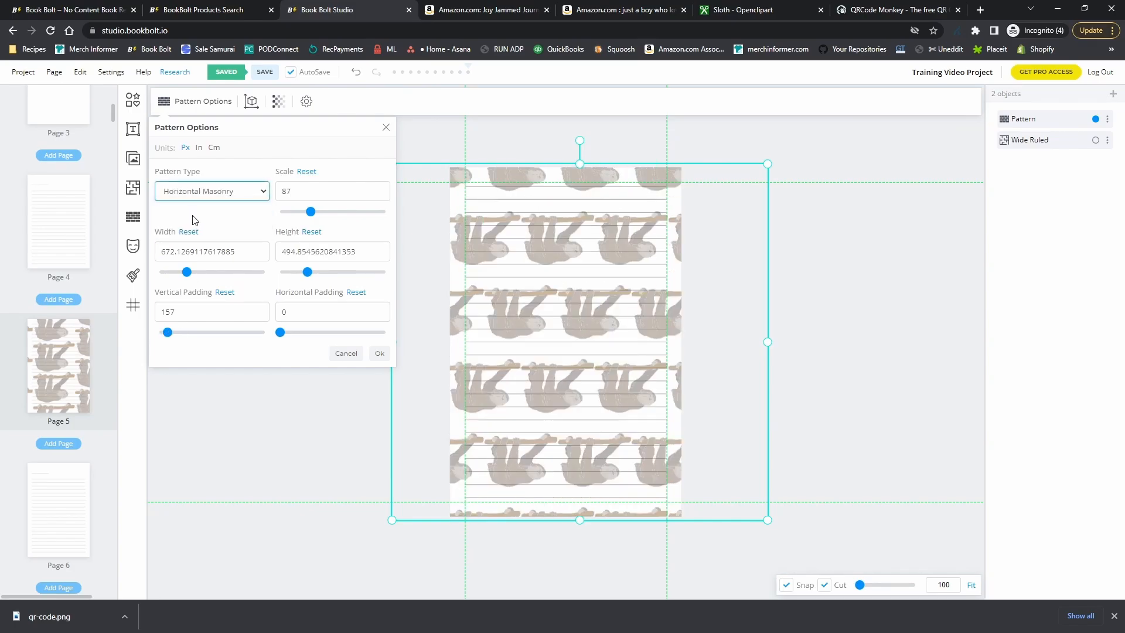
left_click(196, 198)
left_click(186, 208)
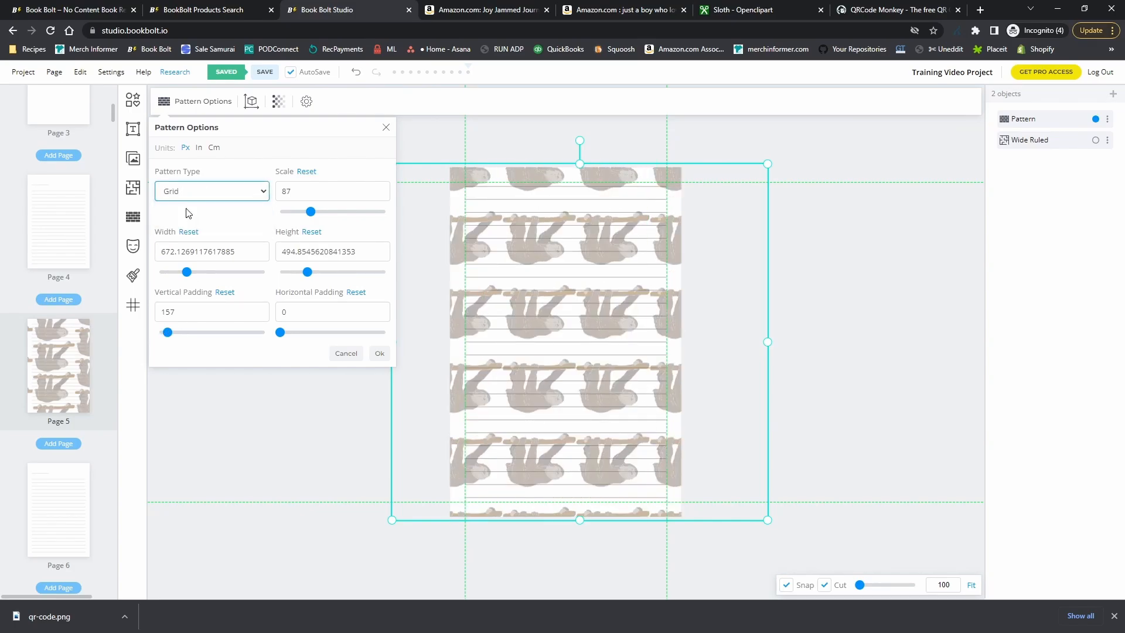
left_click(217, 192)
left_click(245, 234)
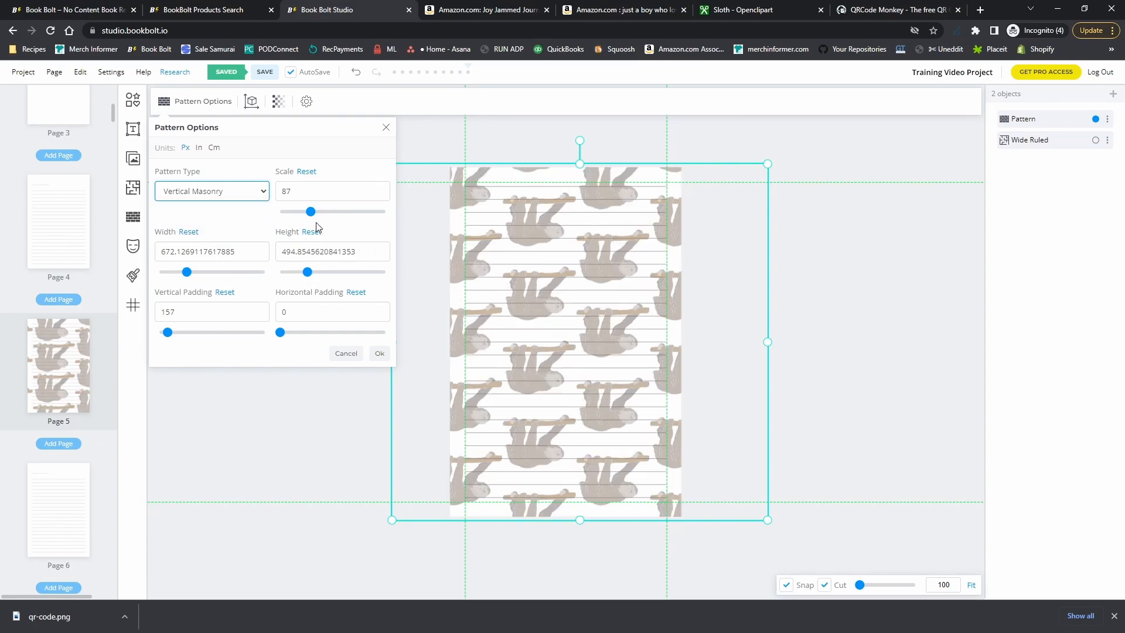
Set the pattern's scale to 92 and horizontal padding to 41 px, and shift it slightly right so whole sloths line both page edges
left_click_drag(311, 211, 312, 212)
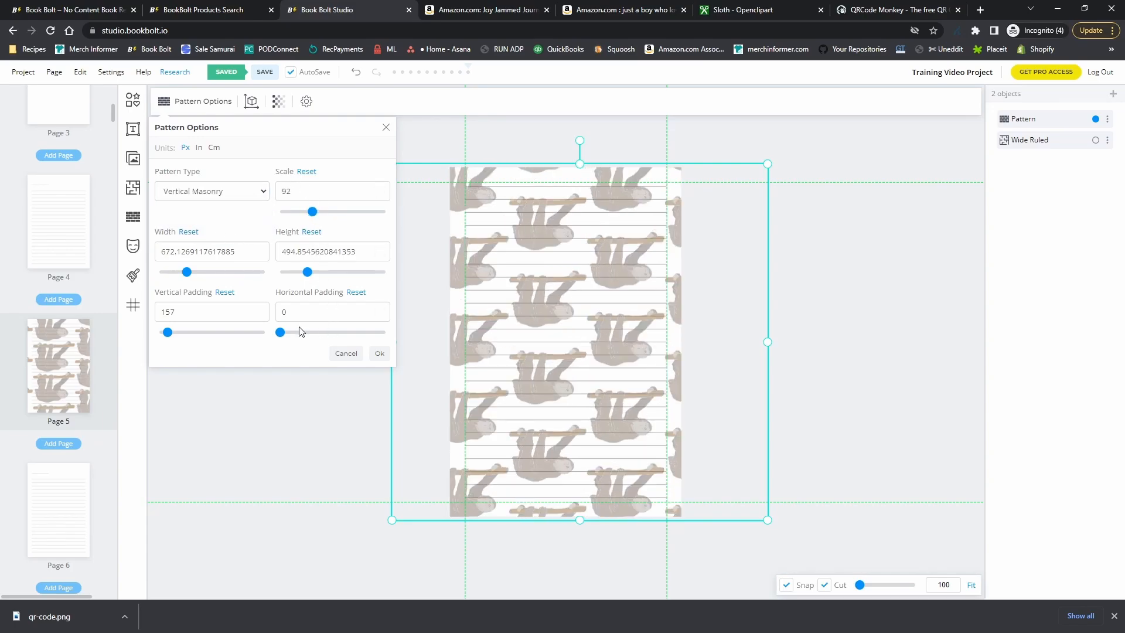
left_click_drag(280, 332, 283, 332)
left_click_drag(522, 317, 532, 315)
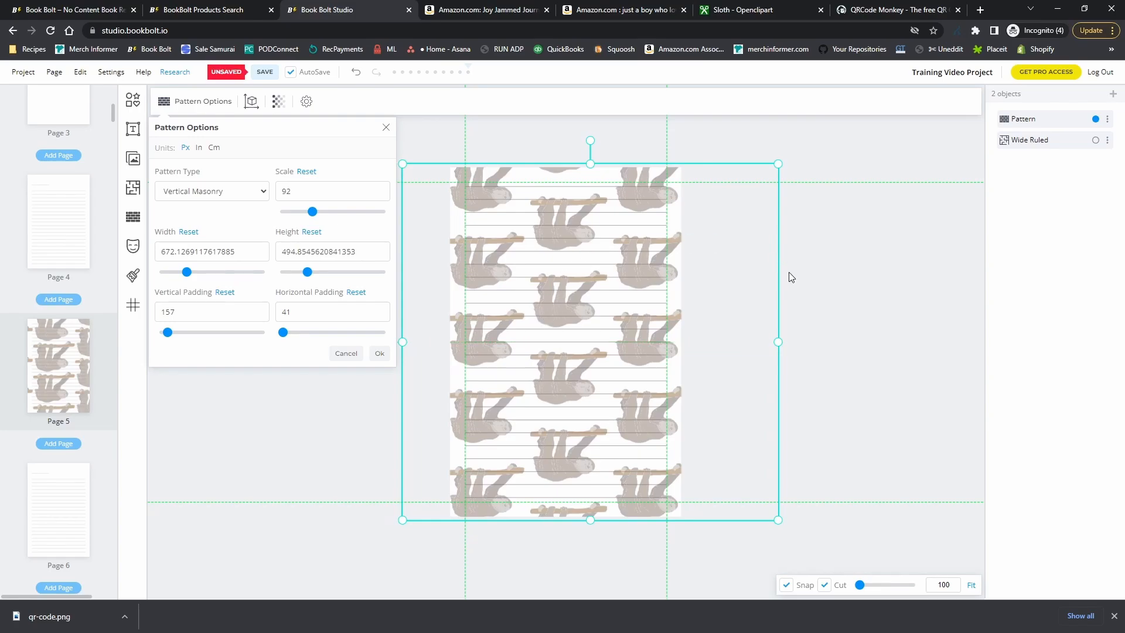
left_click(830, 272)
Set the opacity of the sloth pattern on page 5 to 45
left_click(589, 295)
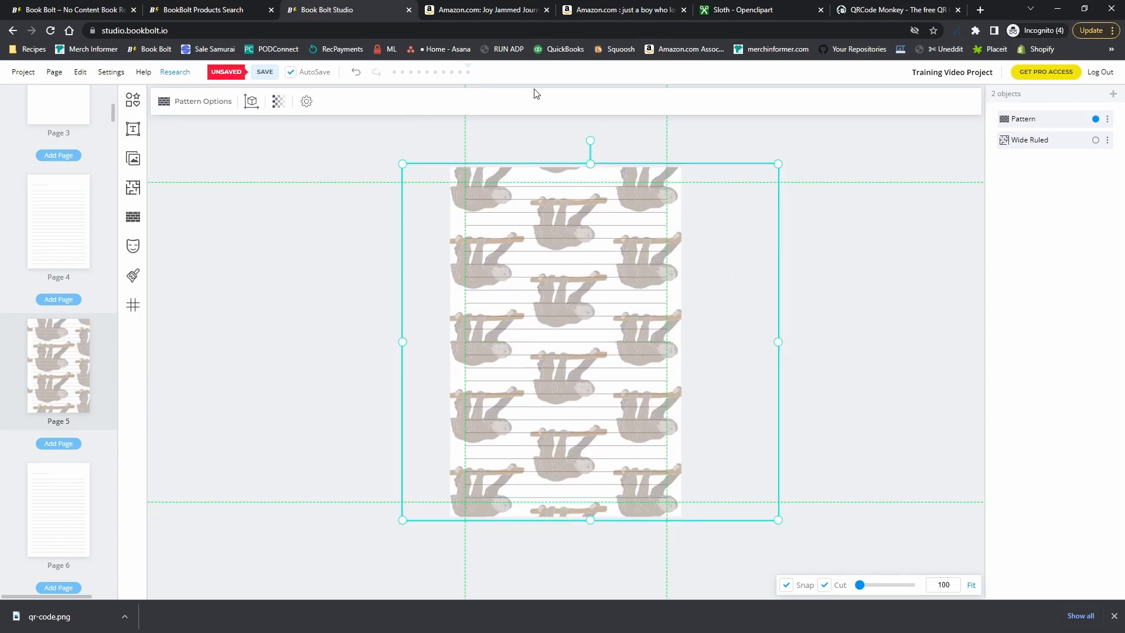
left_click(279, 103)
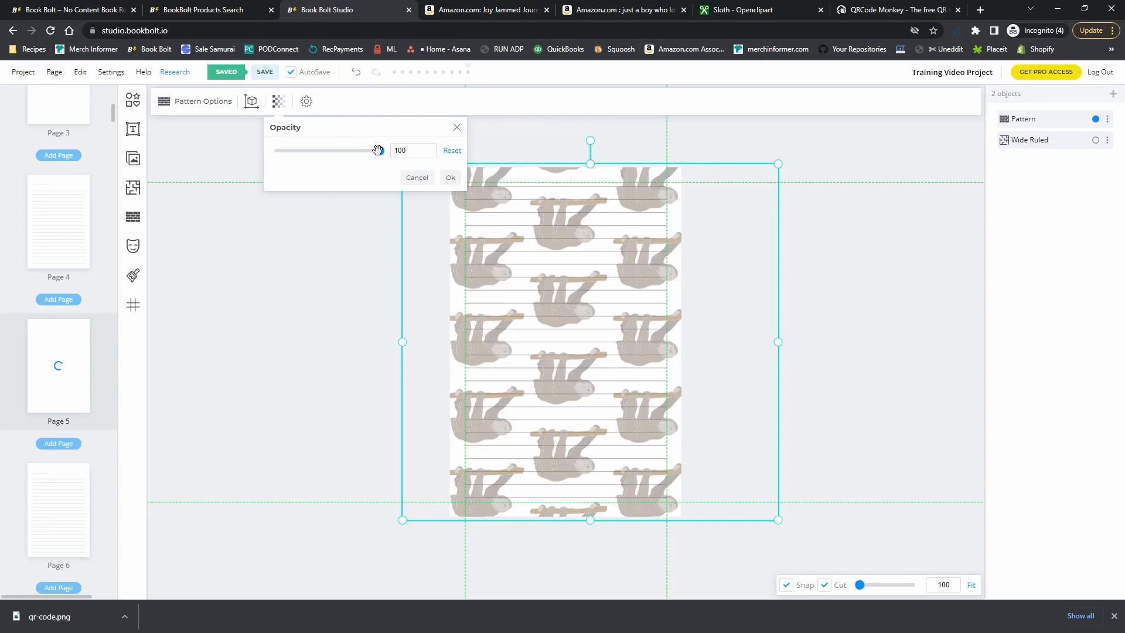
left_click_drag(377, 150, 325, 161)
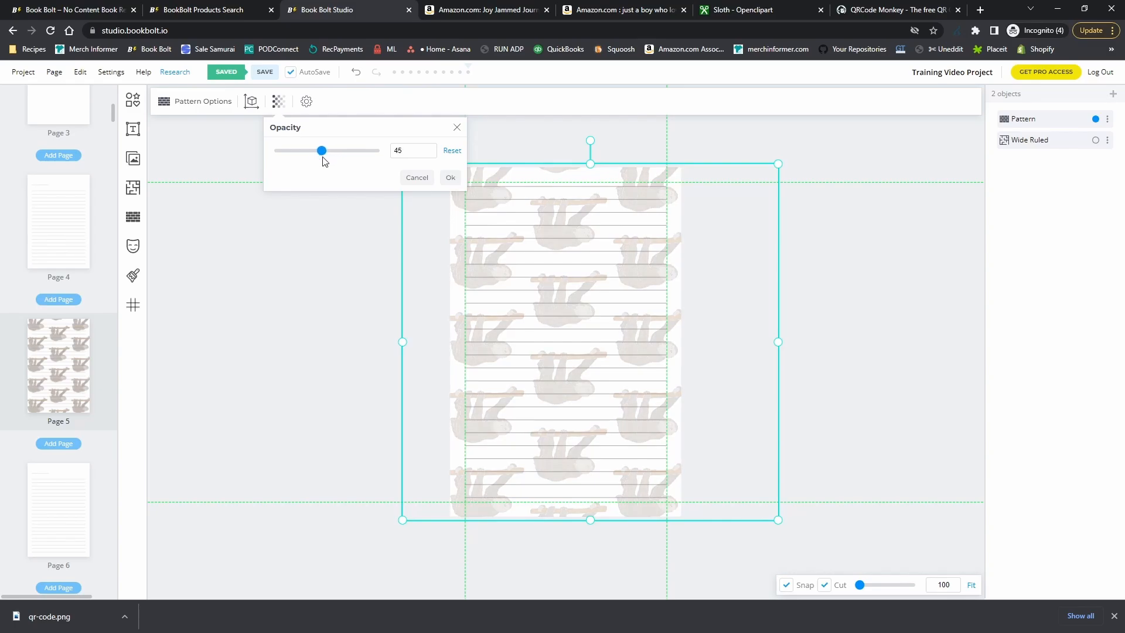
left_click(450, 177)
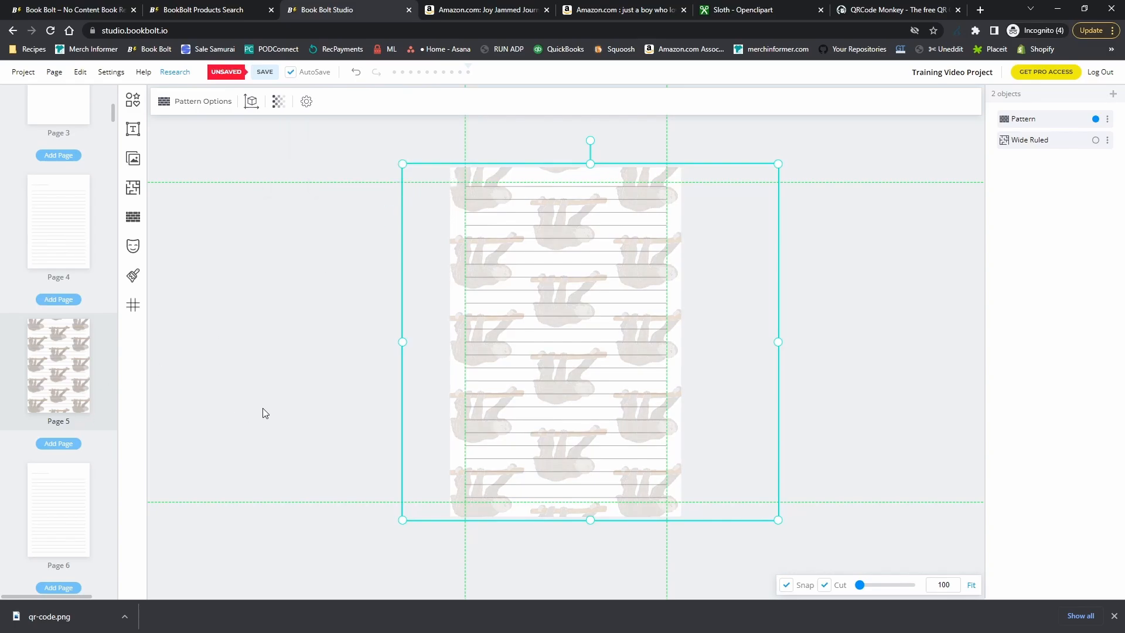
left_click(269, 363)
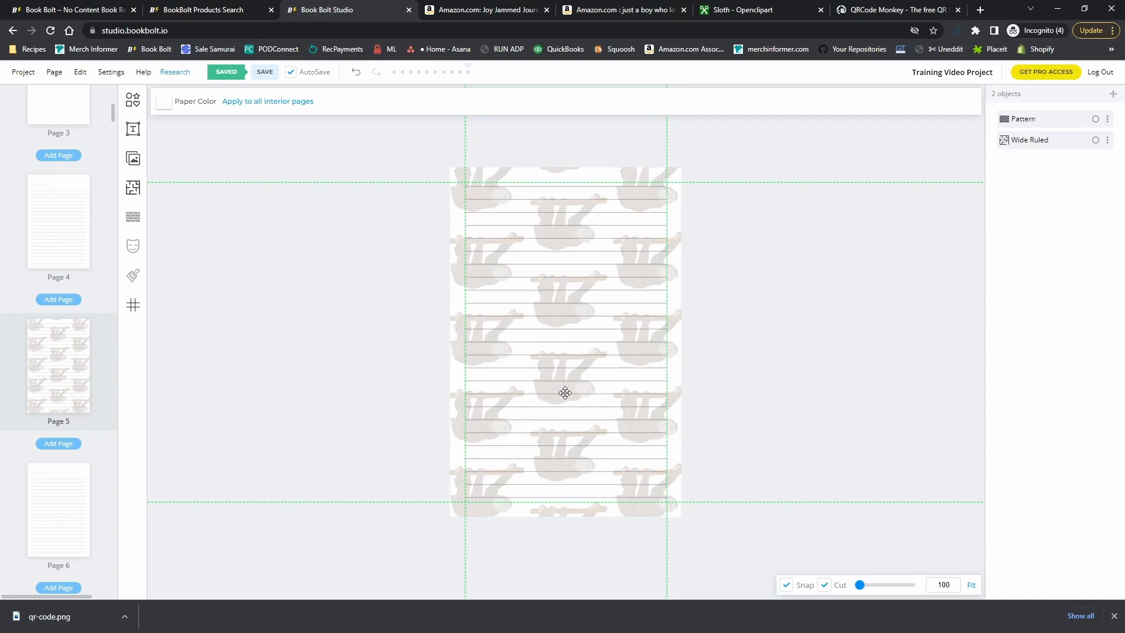
Clone page 5 to all other odd pages except page 1, replacing their content, and check page 3
right_click(72, 363)
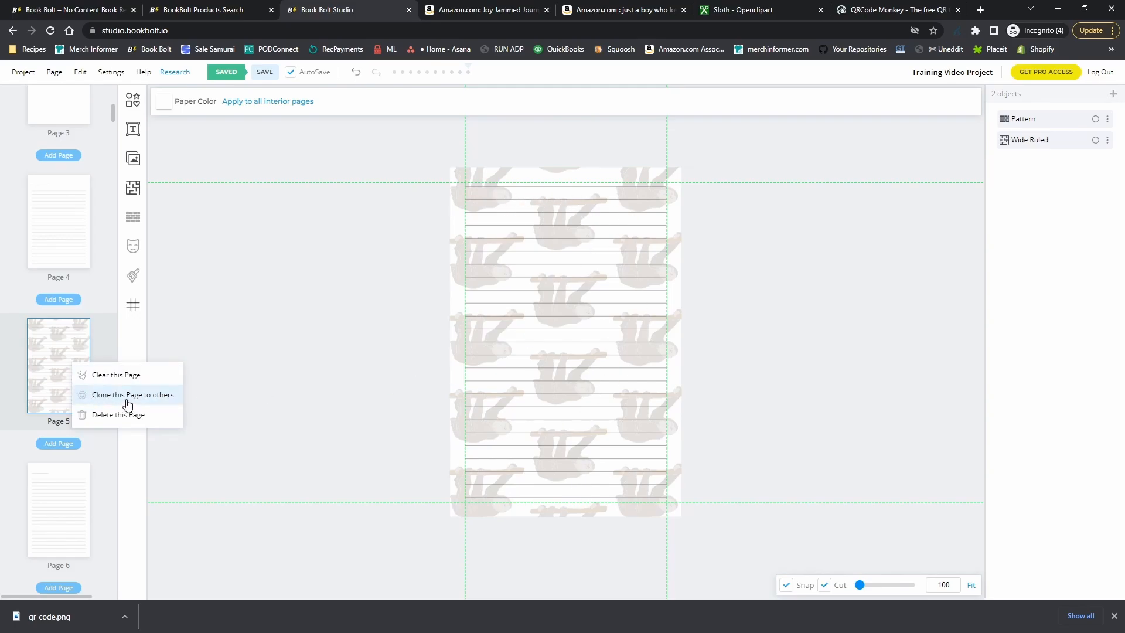
left_click(127, 396)
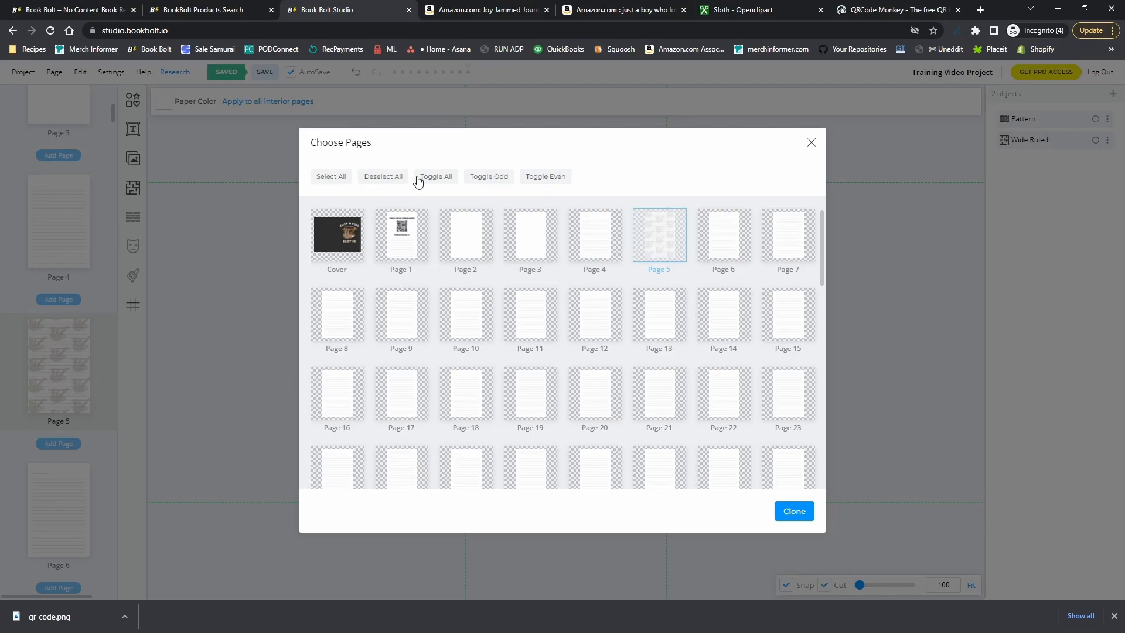
left_click(555, 181)
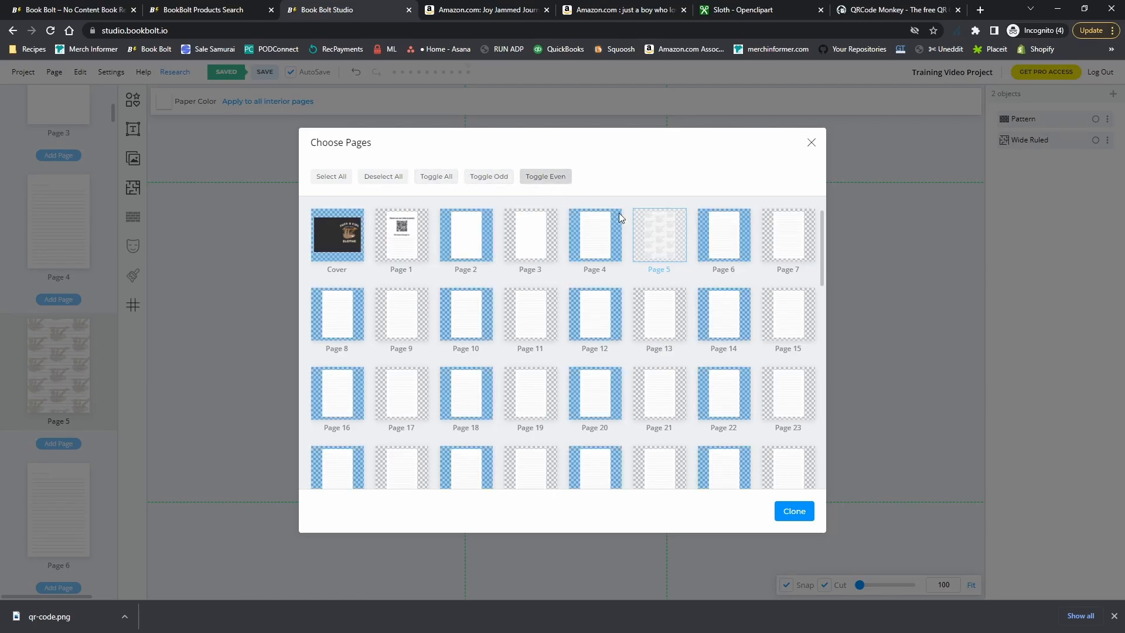
left_click(551, 179)
left_click(487, 176)
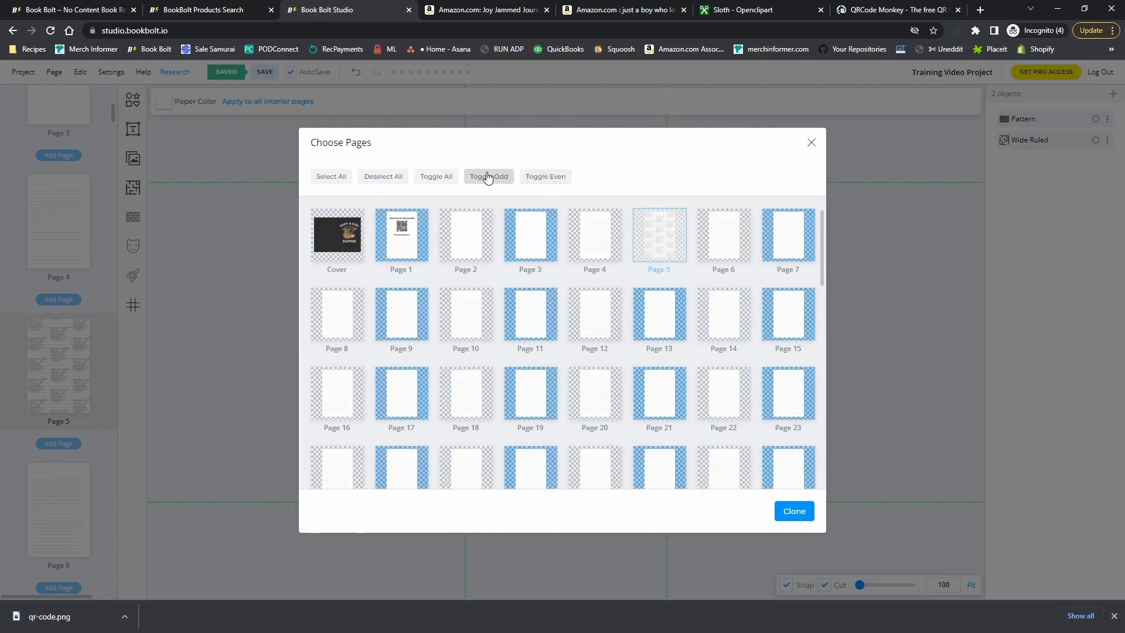
left_click(396, 247)
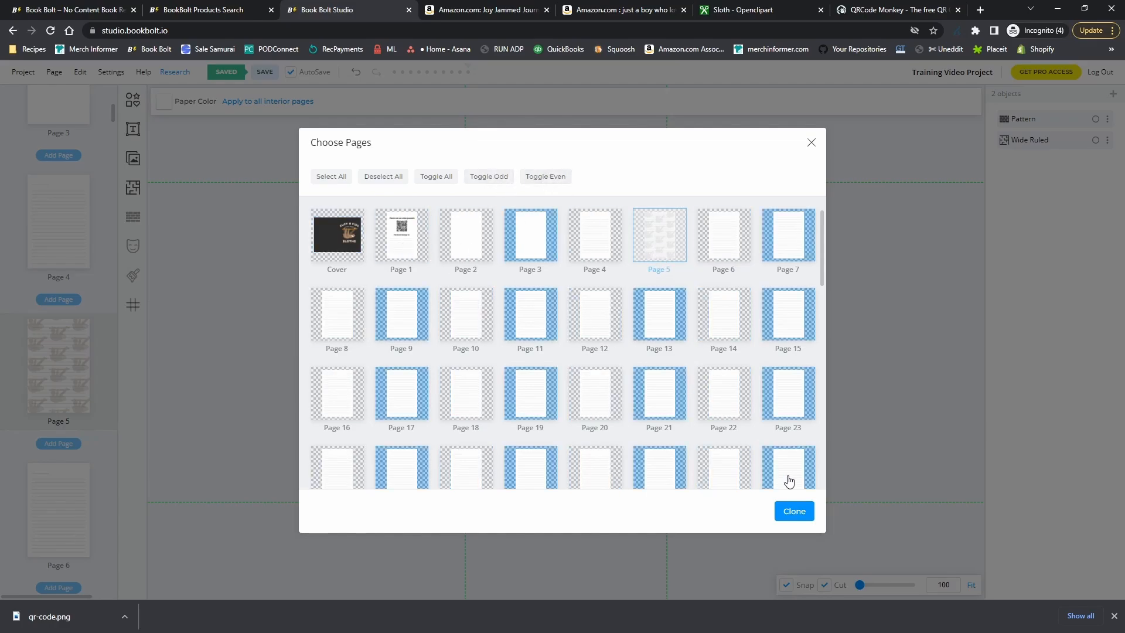
left_click(798, 513)
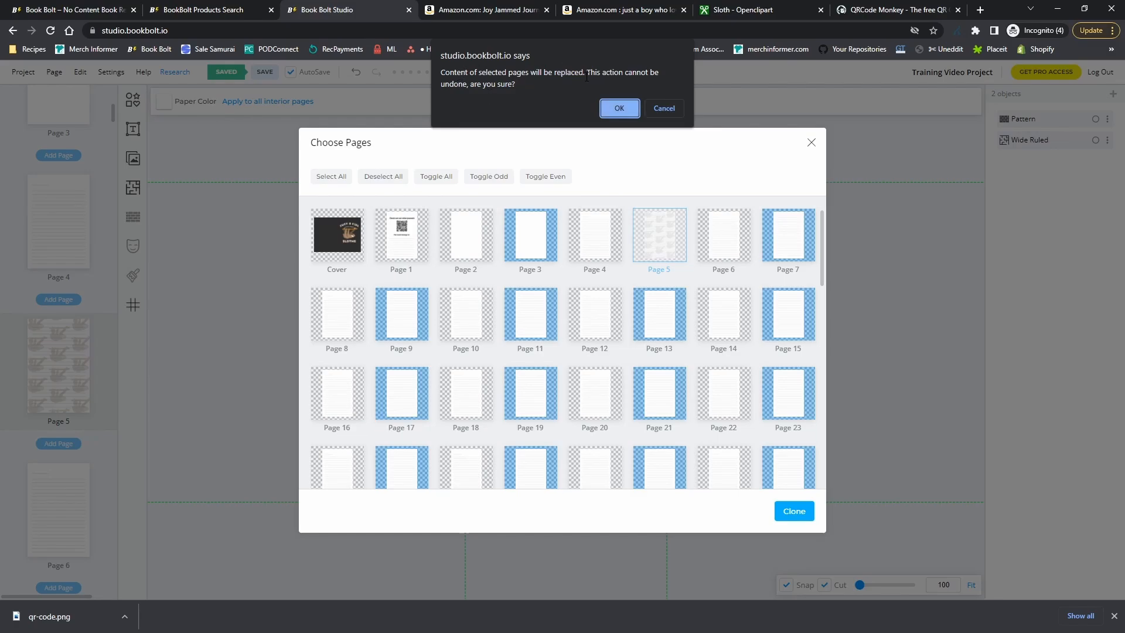
left_click(621, 110)
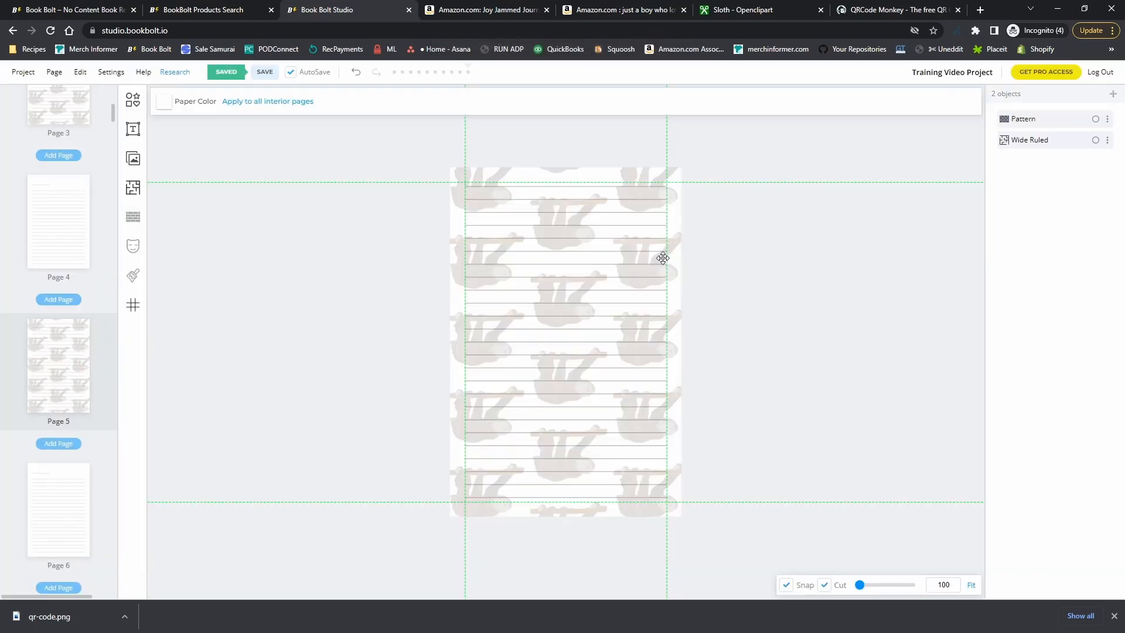
scroll(70, 263, "up", 4)
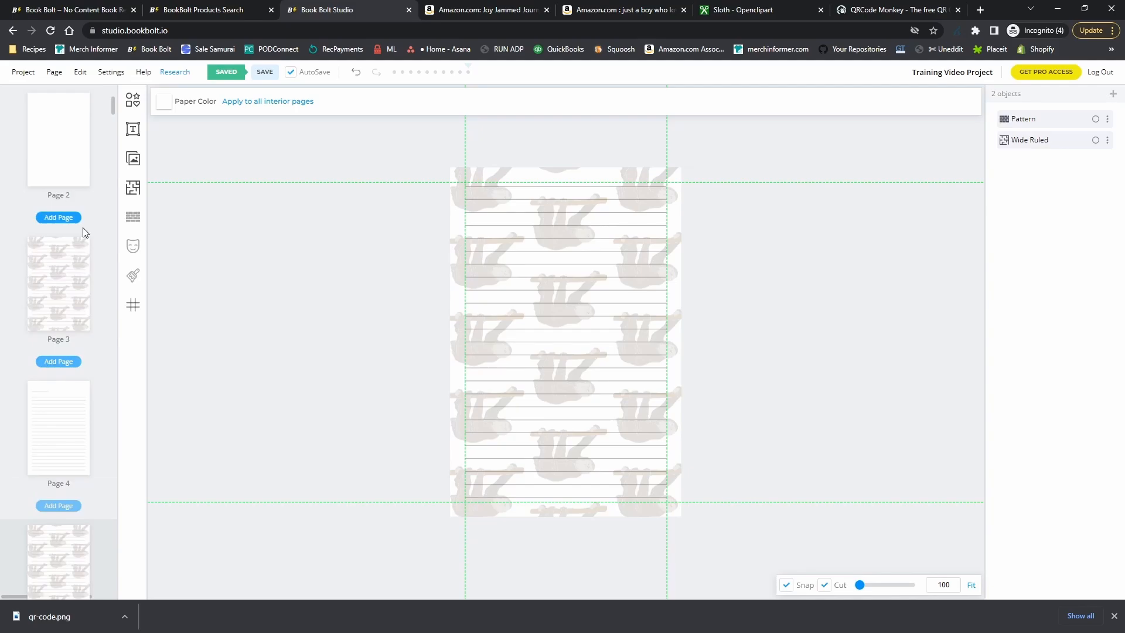
left_click(50, 321)
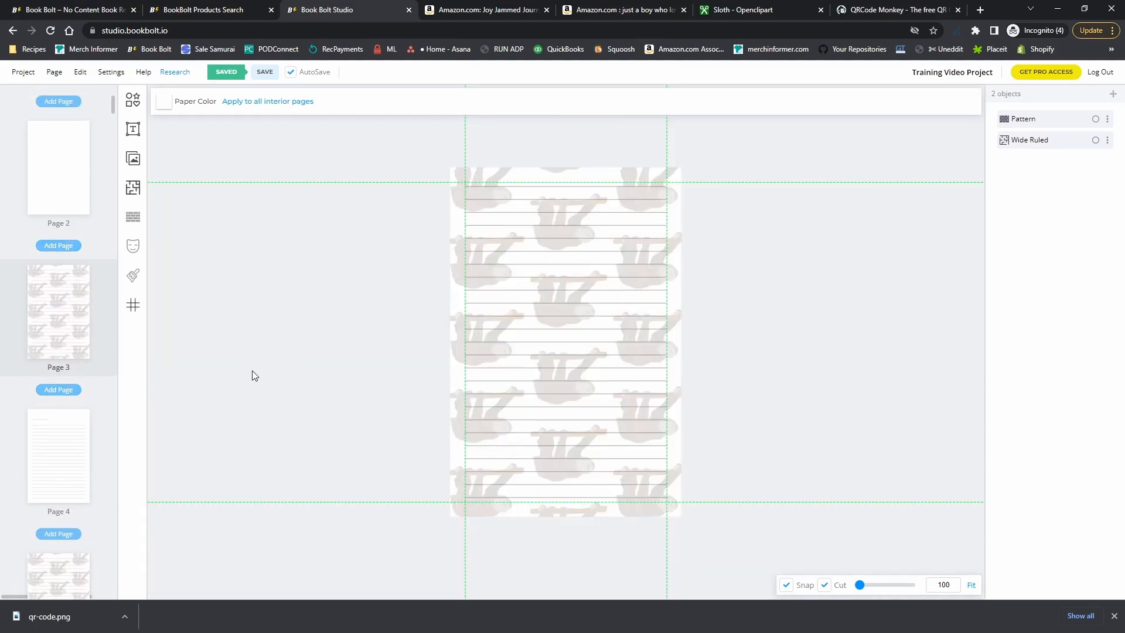
scroll(346, 349, "down", 2)
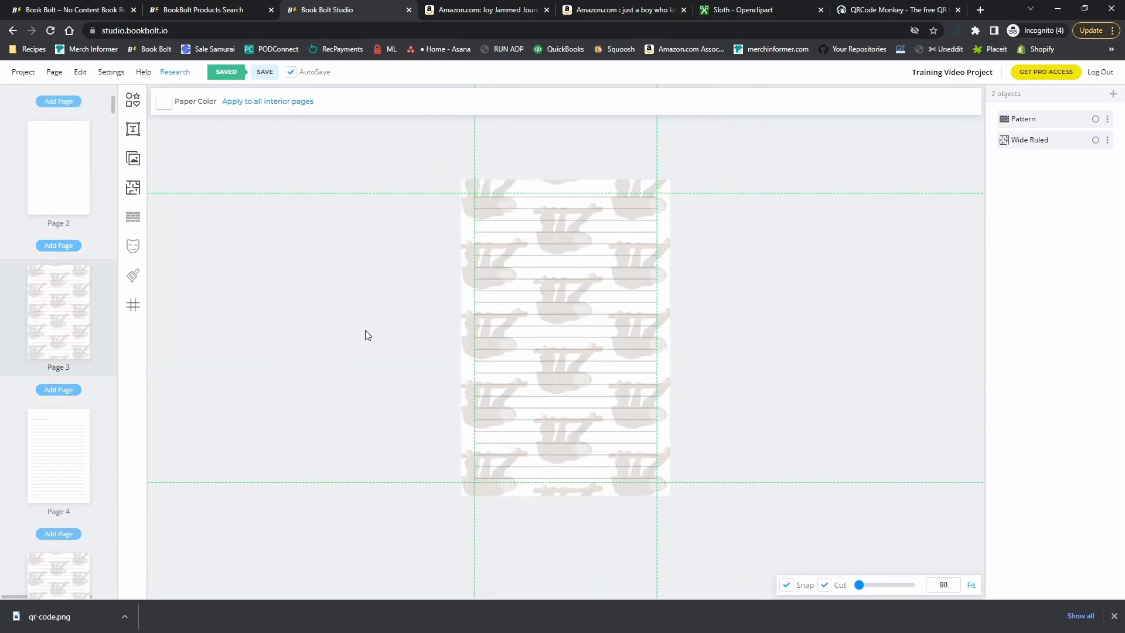
scroll(98, 210, "up", 1)
Insert the uploaded Sloth.svg on page 2, shrink it to about a third of the ruled width, and place it above the lines, right of the date line
left_click(62, 229)
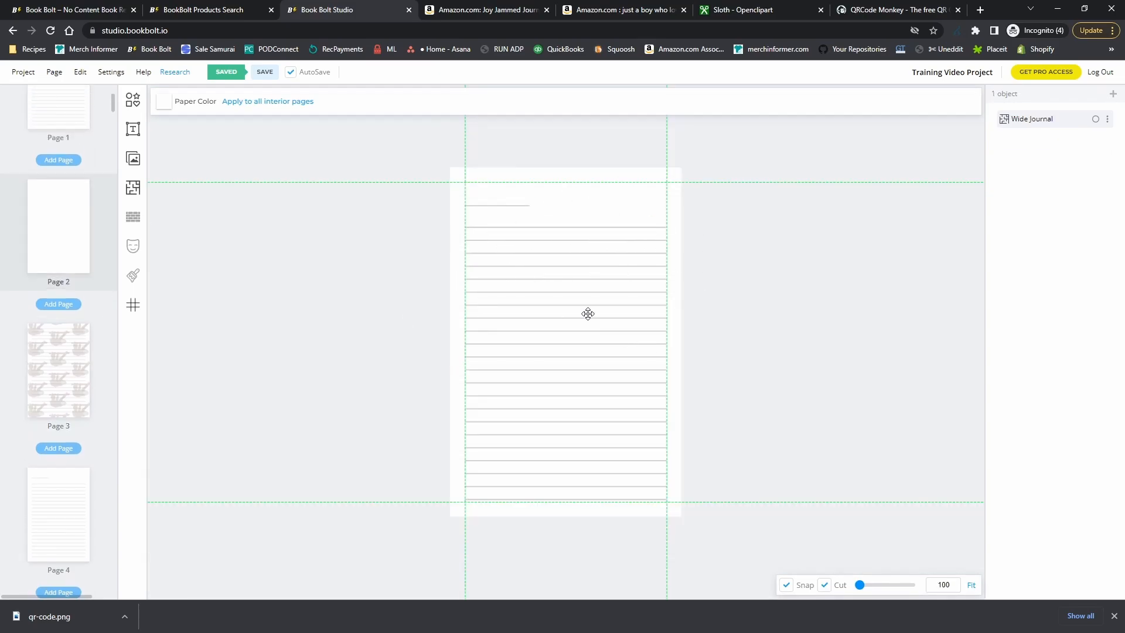
left_click(134, 166)
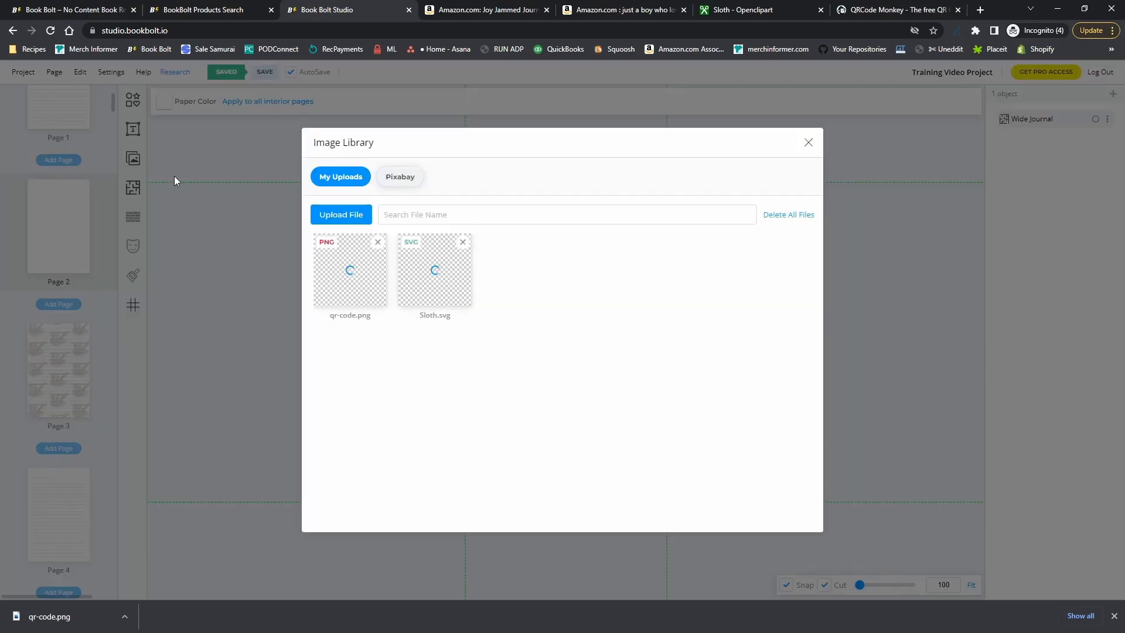
left_click(433, 285)
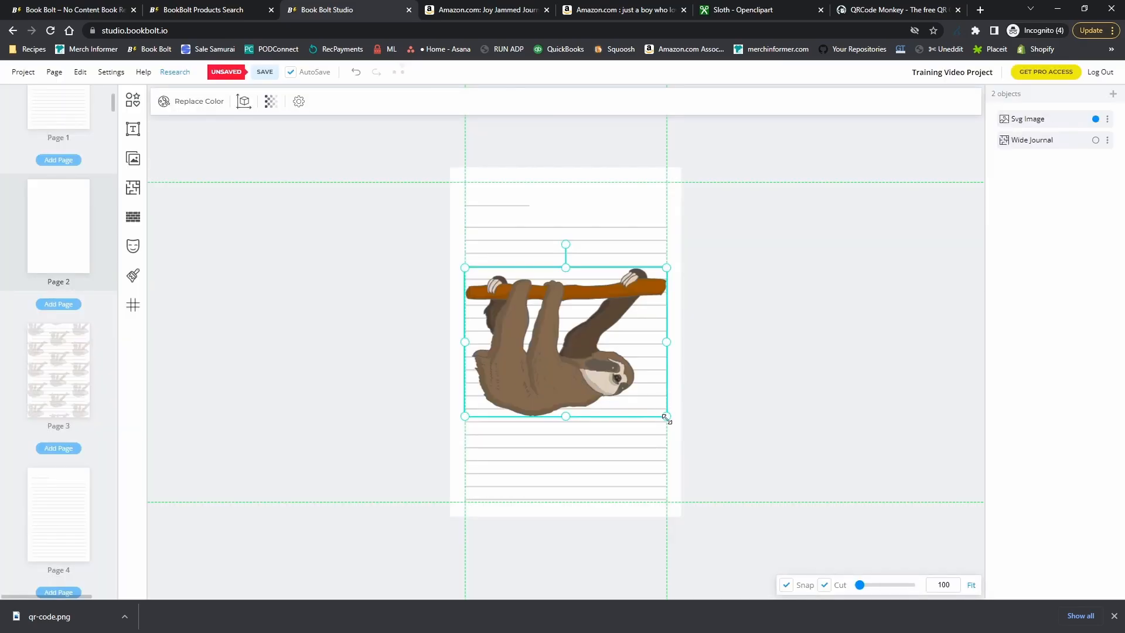
left_click_drag(666, 418, 507, 343)
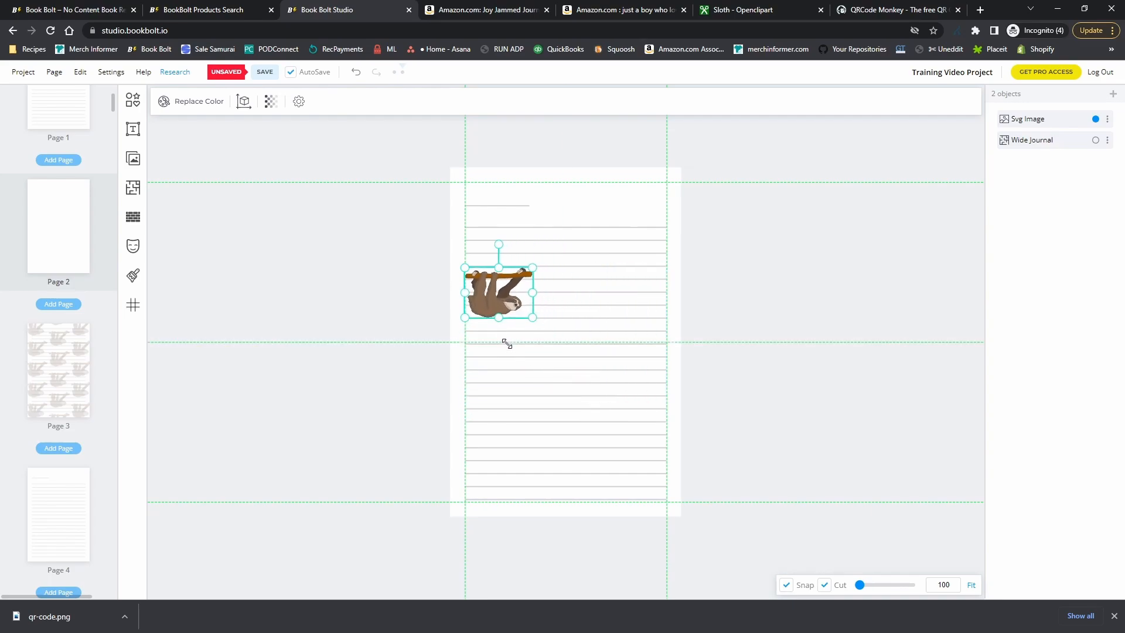
left_click_drag(501, 302, 614, 215)
left_click_drag(595, 202, 615, 213)
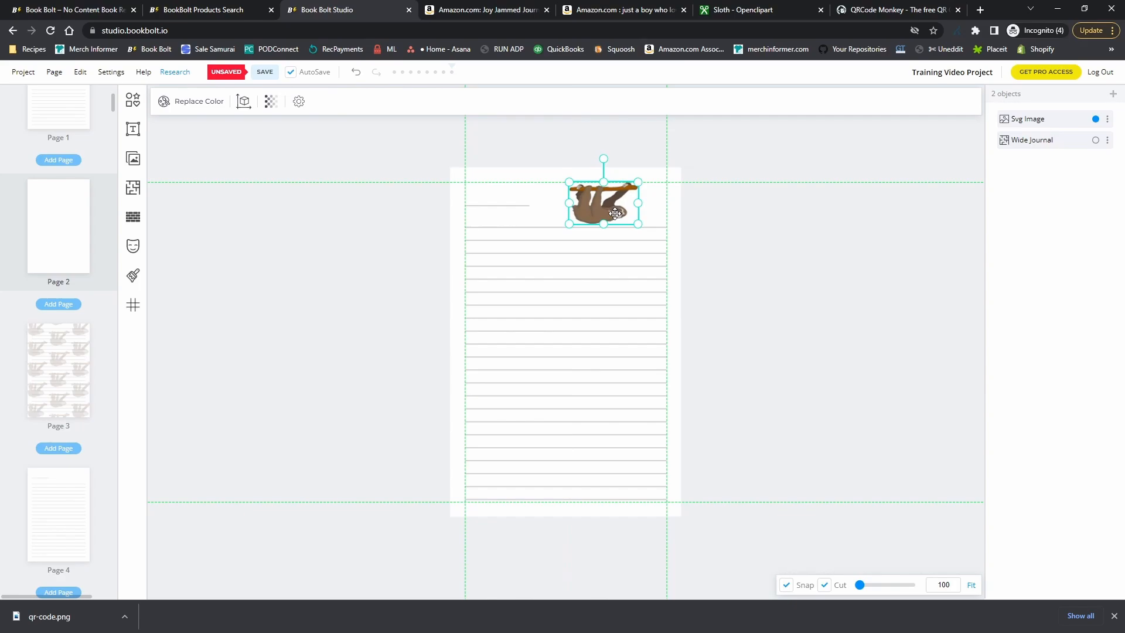
Set the opacity of page 2's sloth image to 34 and nudge the image slightly left
left_click(269, 102)
left_click_drag(373, 150, 302, 149)
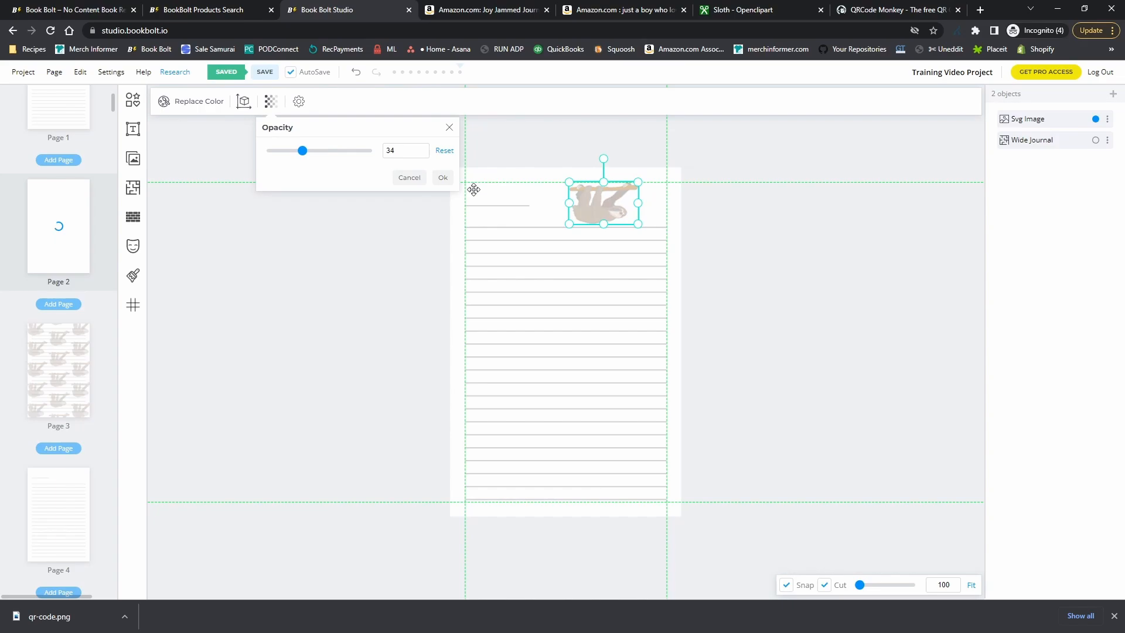
left_click(442, 177)
mouse_move(610, 204)
left_mouse_down()
mouse_move(620, 204)
mouse_move(569, 204)
mouse_move(589, 204)
left_mouse_up()
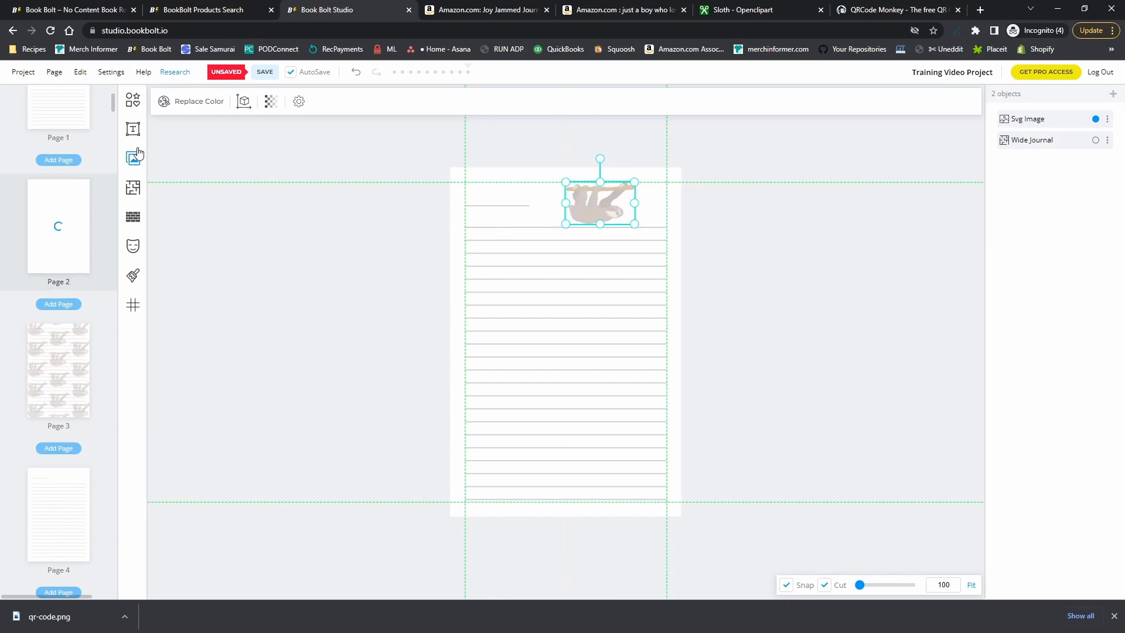
Add a heading to page 2 that reads "I love sloths"
left_click(133, 130)
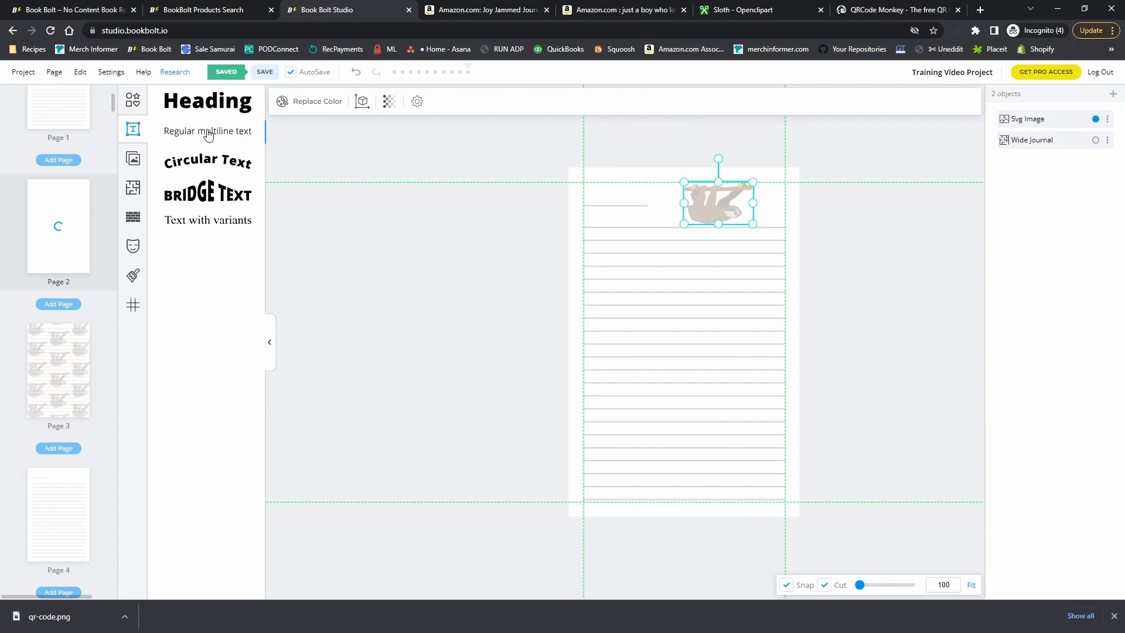
left_click(208, 108)
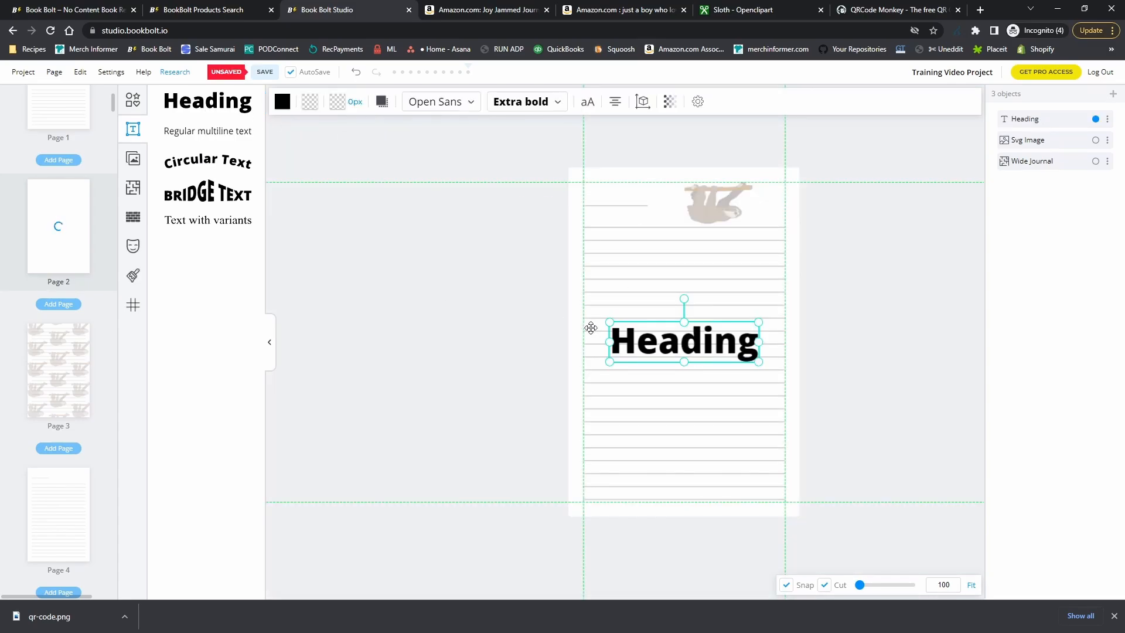
double_click(723, 344)
type("I")
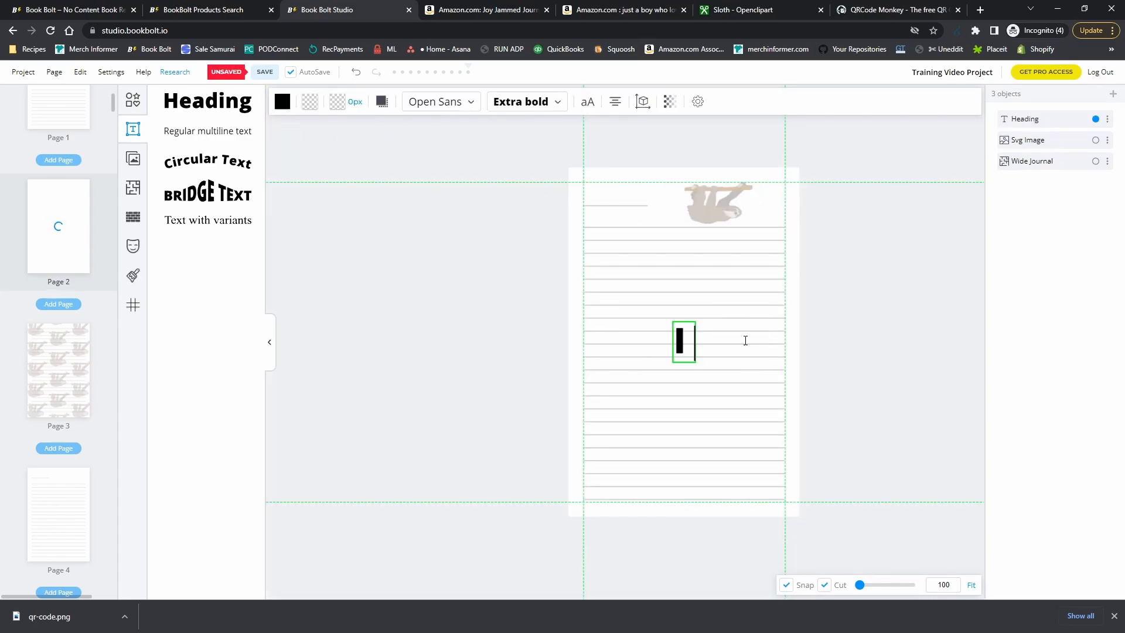
type(" love sloths")
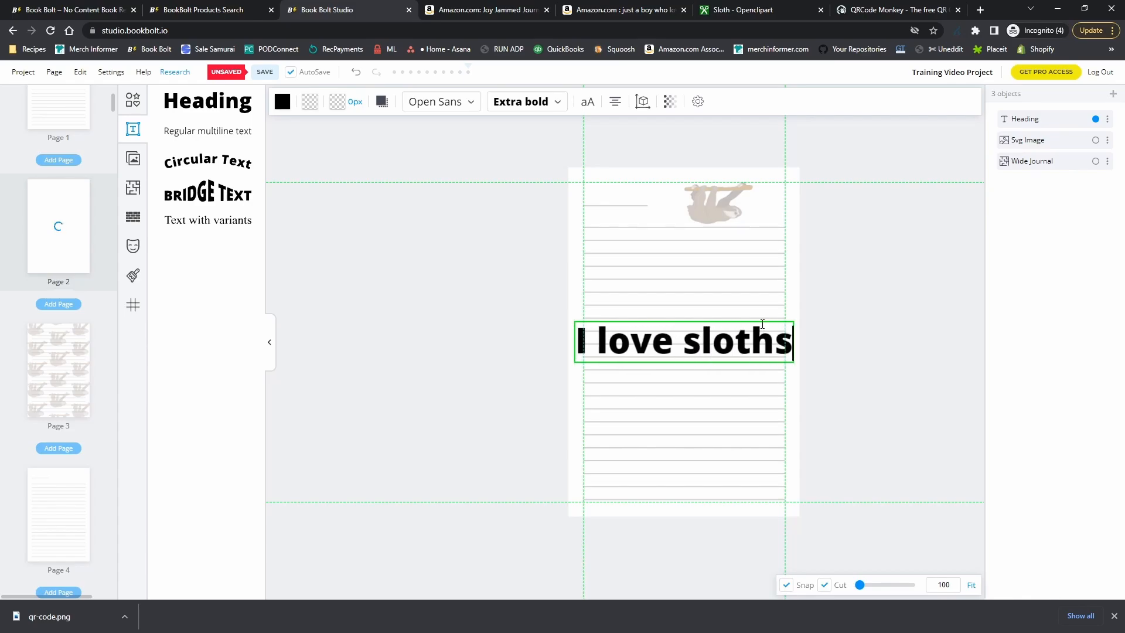
key("Escape")
Shrink the heading to about half the ruled width, place it at the top margin, and fit a smaller sloth image beneath it
left_click_drag(790, 359, 719, 230)
left_click_drag(734, 190, 734, 194)
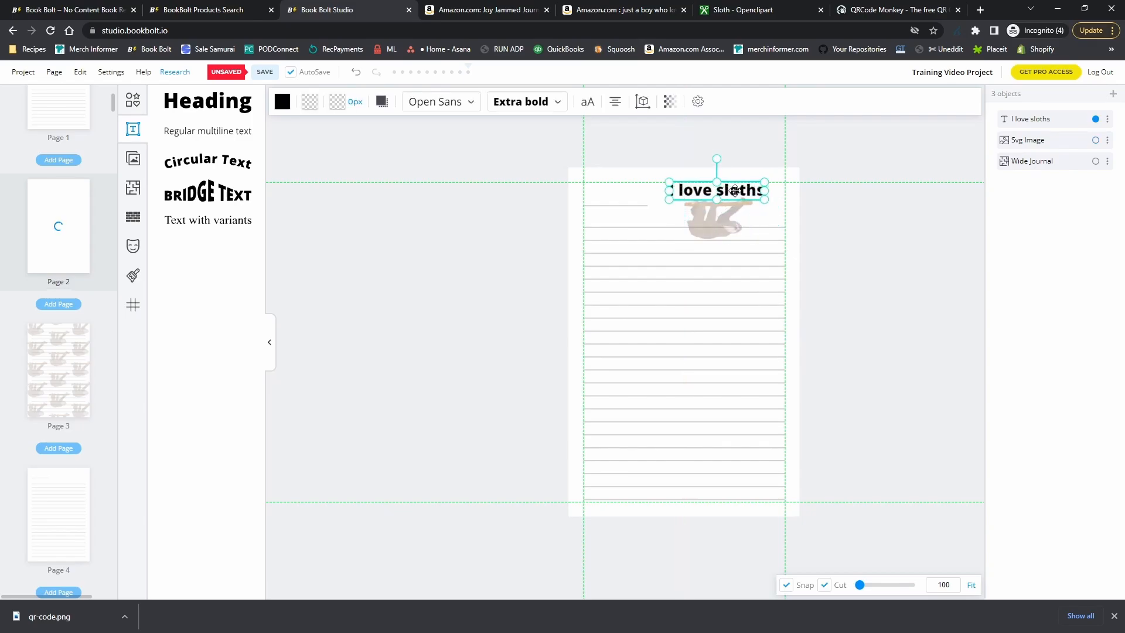
left_click(719, 220)
left_click_drag(751, 241, 718, 211)
Lower the opacity of the "I love sloths" heading to a light grey that matches the faded sloth
left_click(720, 189)
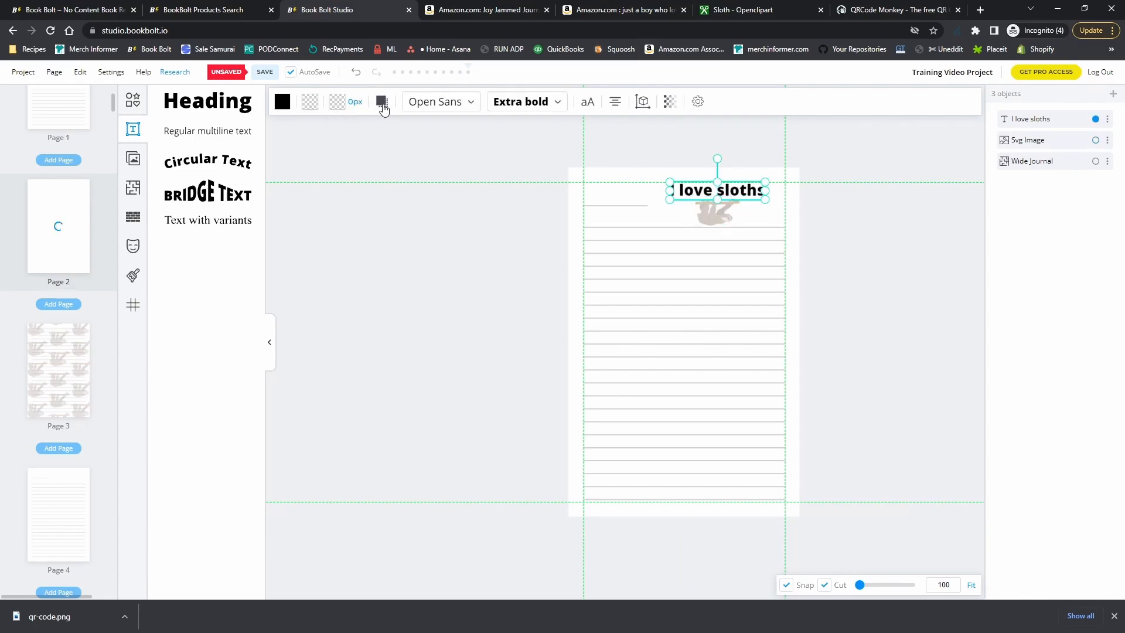
left_click(670, 103)
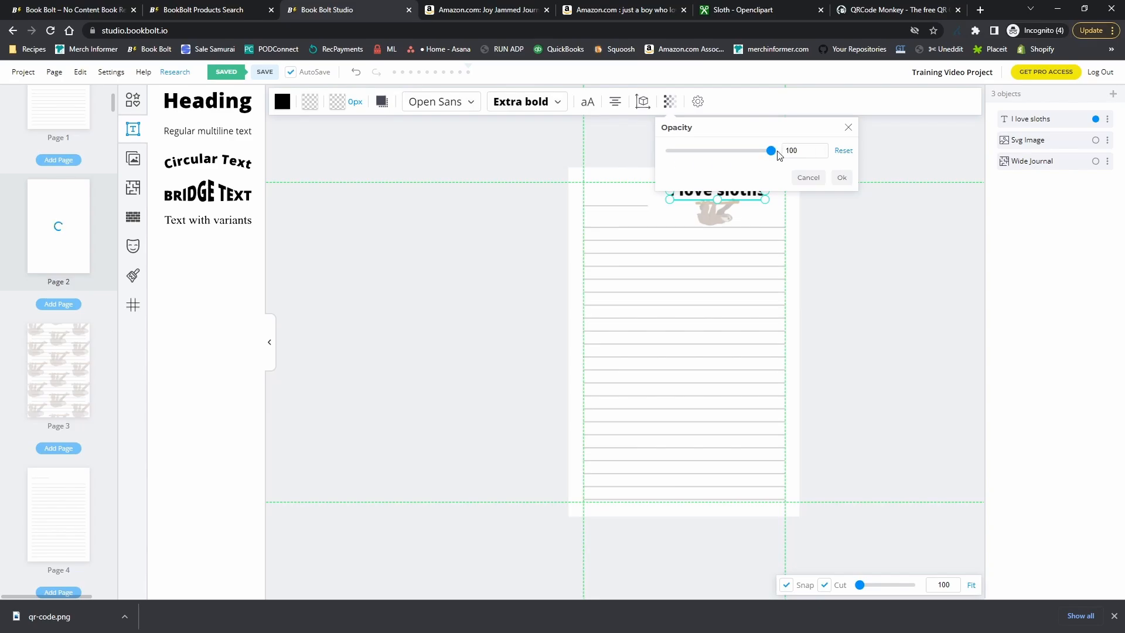
left_click_drag(778, 154, 699, 148)
left_click(841, 177)
left_click(811, 221)
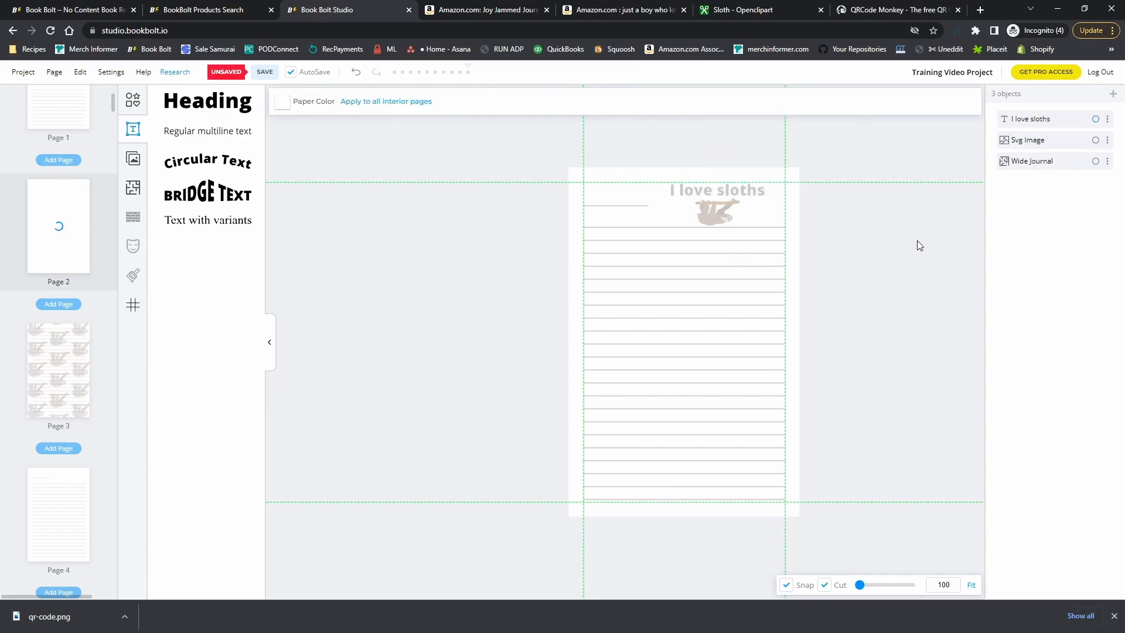
Fine-tune the size and position of the "I love sloths" heading above the sloth, keeping it just under half the ruled width
left_click(729, 216)
left_click(738, 190)
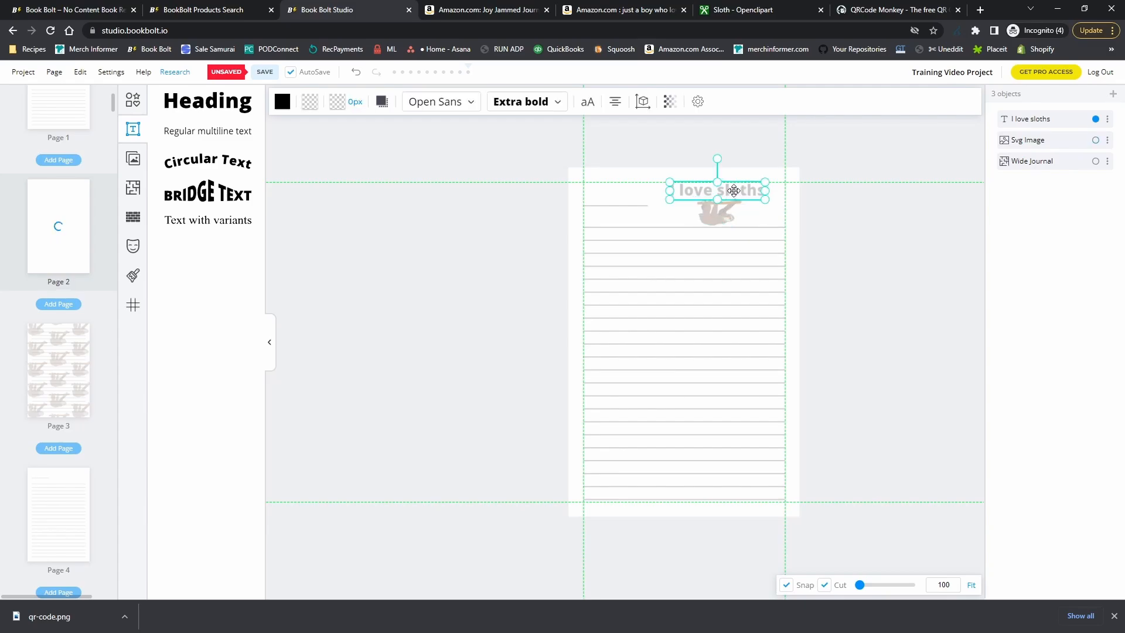
left_click_drag(733, 190, 736, 192)
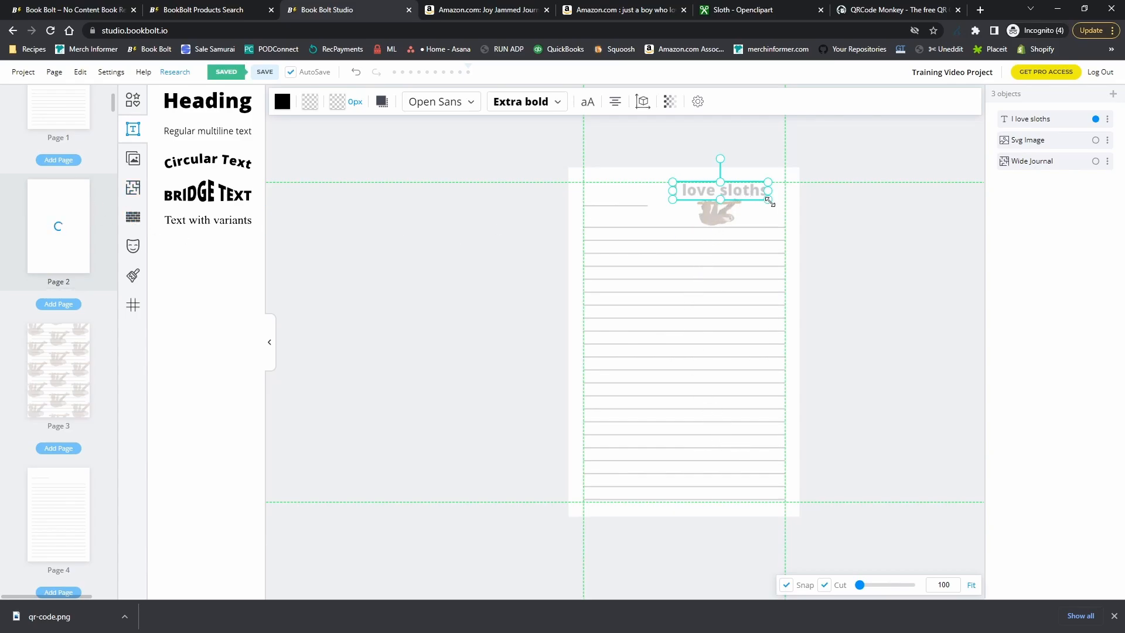
left_click_drag(745, 192, 776, 220)
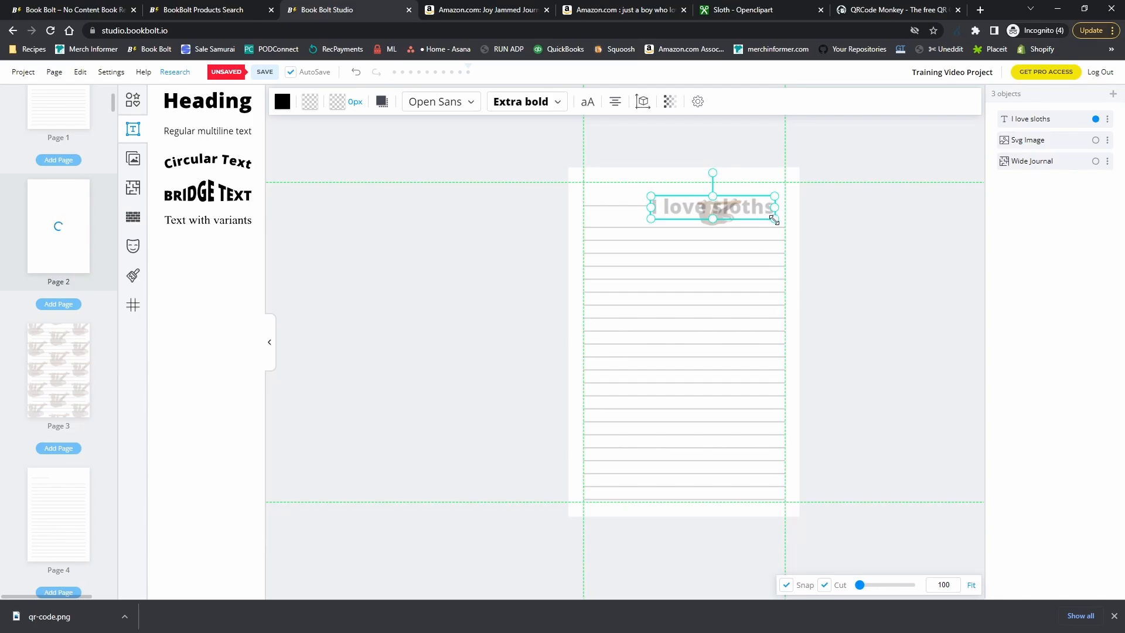
left_click_drag(774, 220, 729, 195)
Shrink the sloth image to about a third of the heading's width and duplicate it twice to form a row beneath the heading
left_click(722, 219)
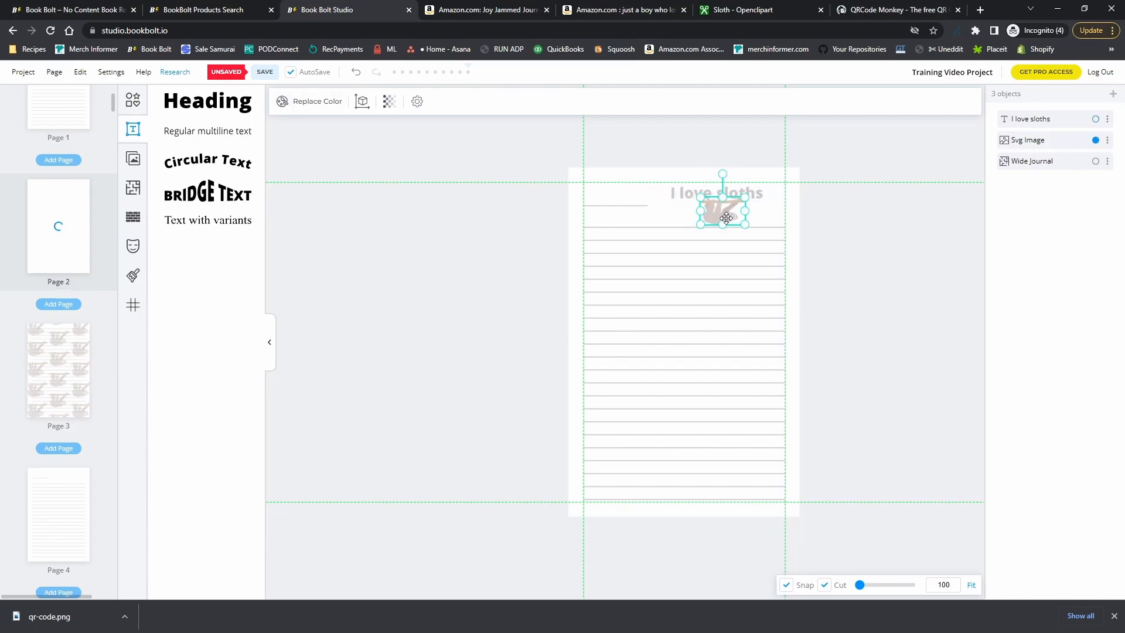
mouse_move(744, 225)
left_mouse_down()
mouse_move(691, 207)
mouse_move(743, 209)
left_mouse_up()
key("ctrl+d")
key("ctrl+d")
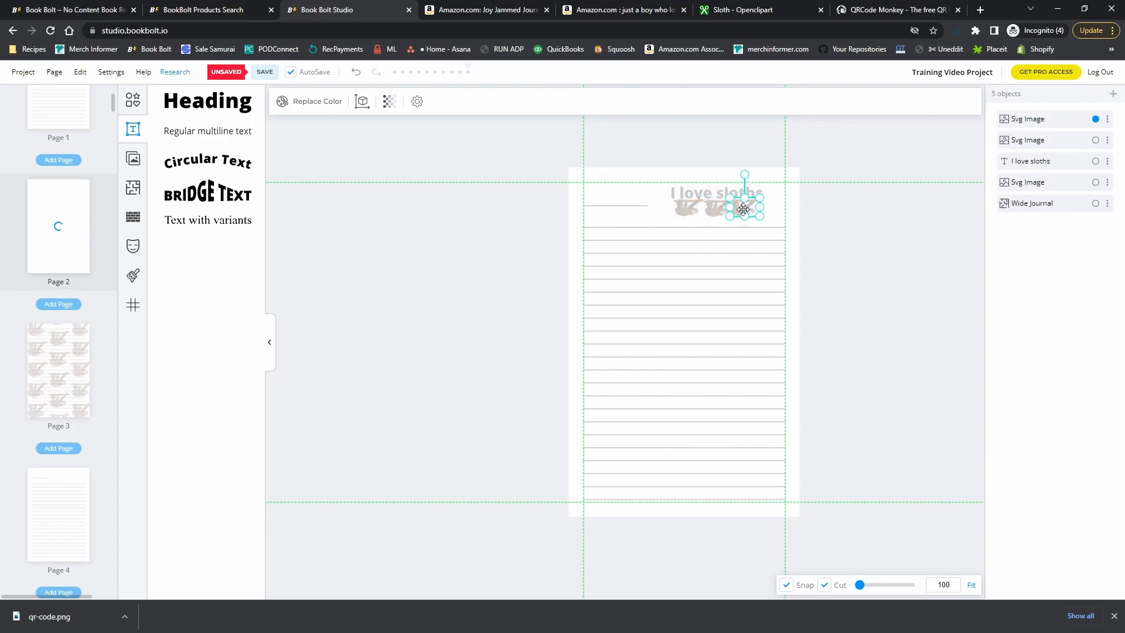
Align the three sloth images in an evenly spaced row across the width of the heading
scroll(740, 215, "up", 10)
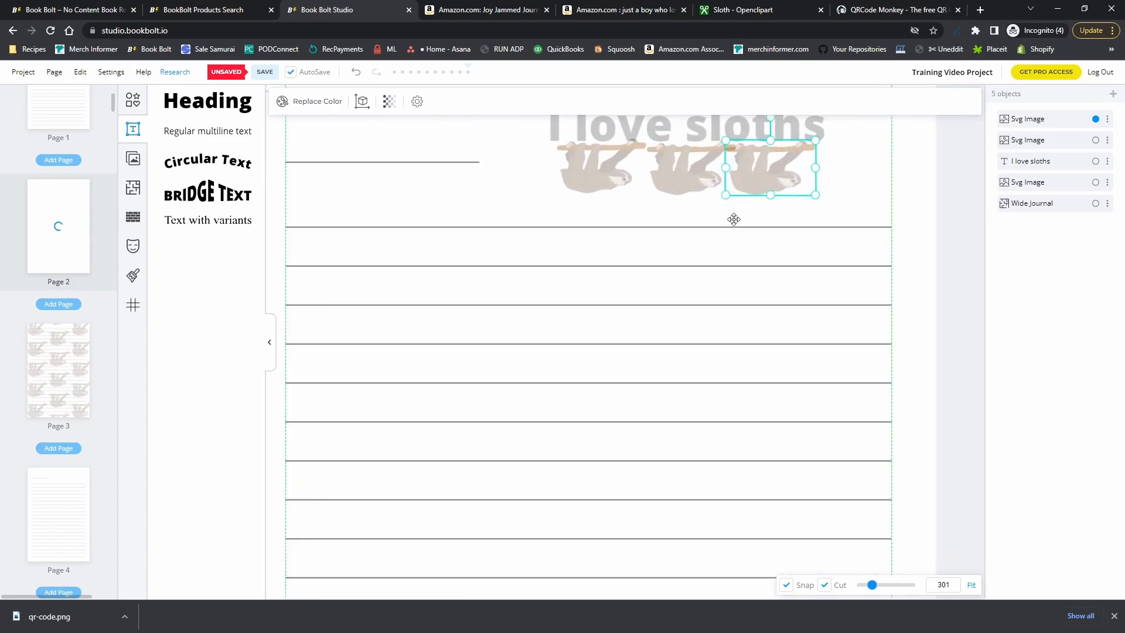
left_click_drag(904, 254, 894, 226)
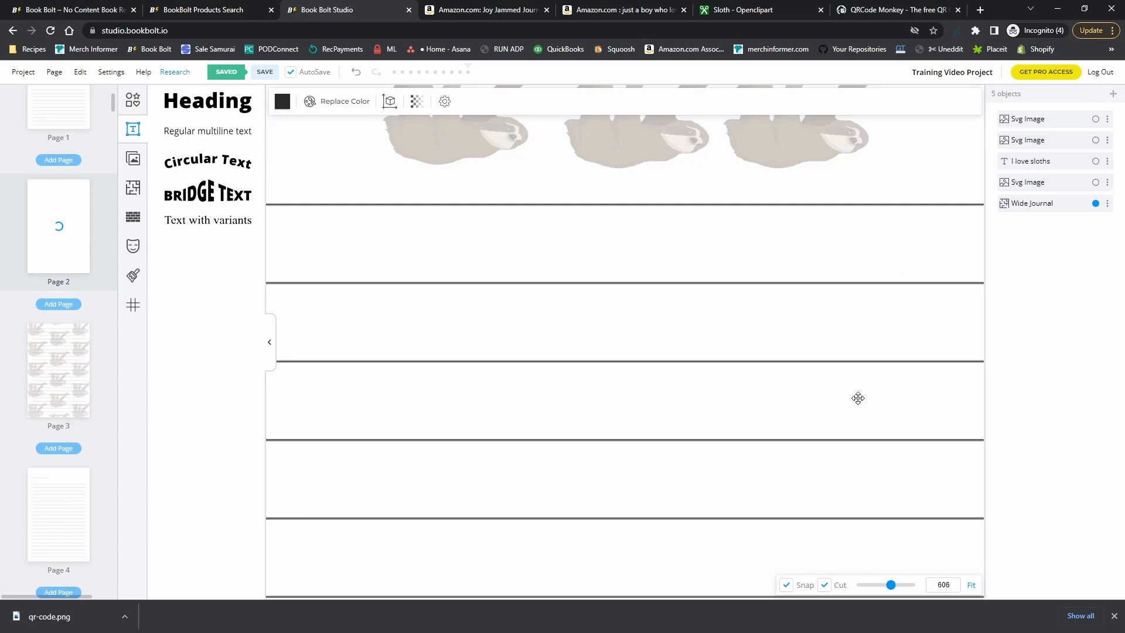
left_click(970, 585)
mouse_move(649, 267)
left_mouse_down()
mouse_move(648, 253)
mouse_move(648, 268)
left_mouse_up()
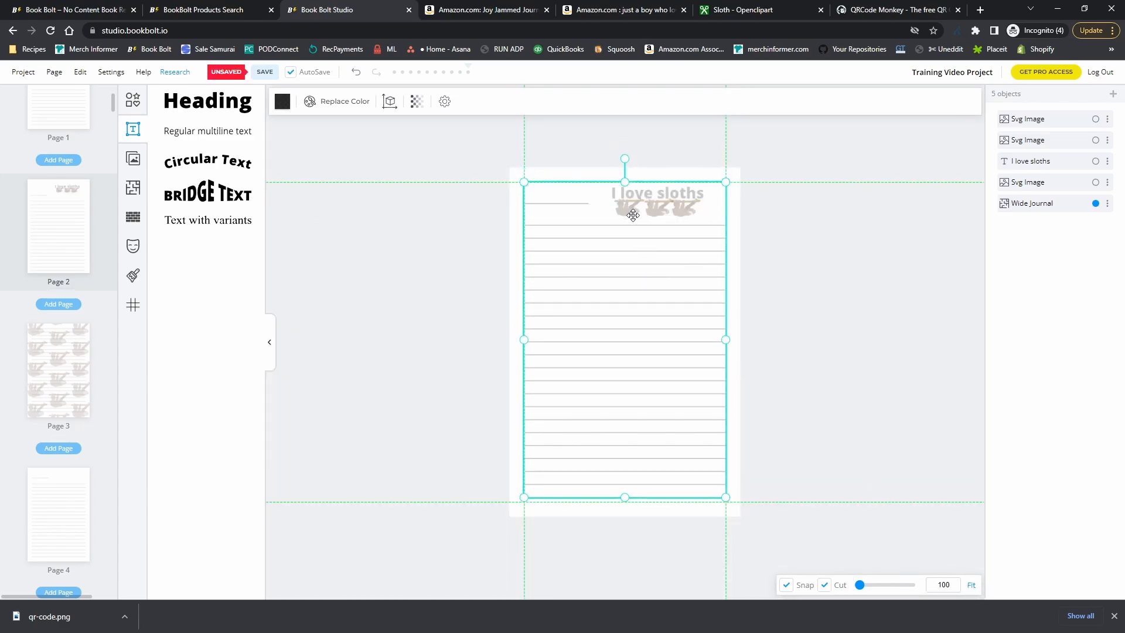
left_click(682, 208)
scroll(683, 207, "up", 10)
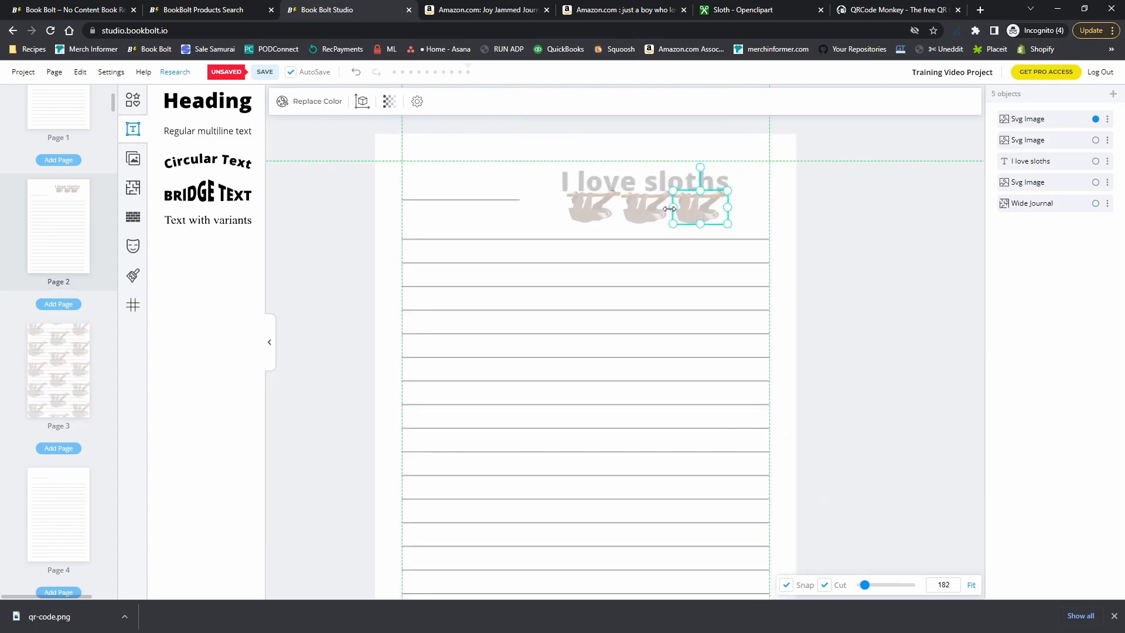
left_click_drag(720, 195, 728, 193)
left_click_drag(496, 192, 491, 195)
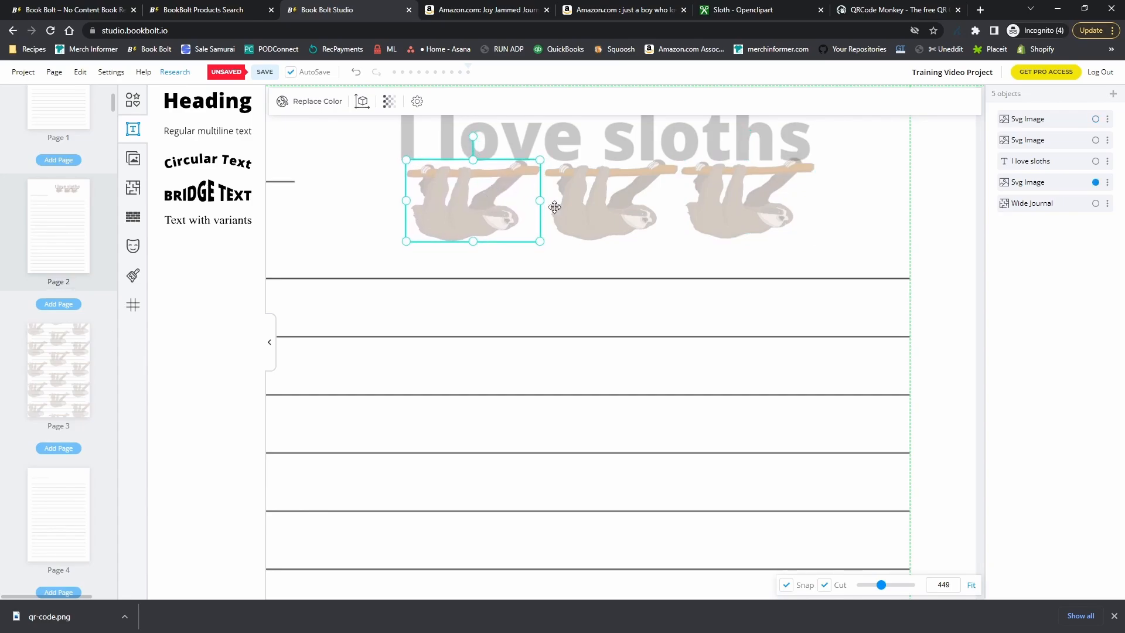
left_click(633, 203)
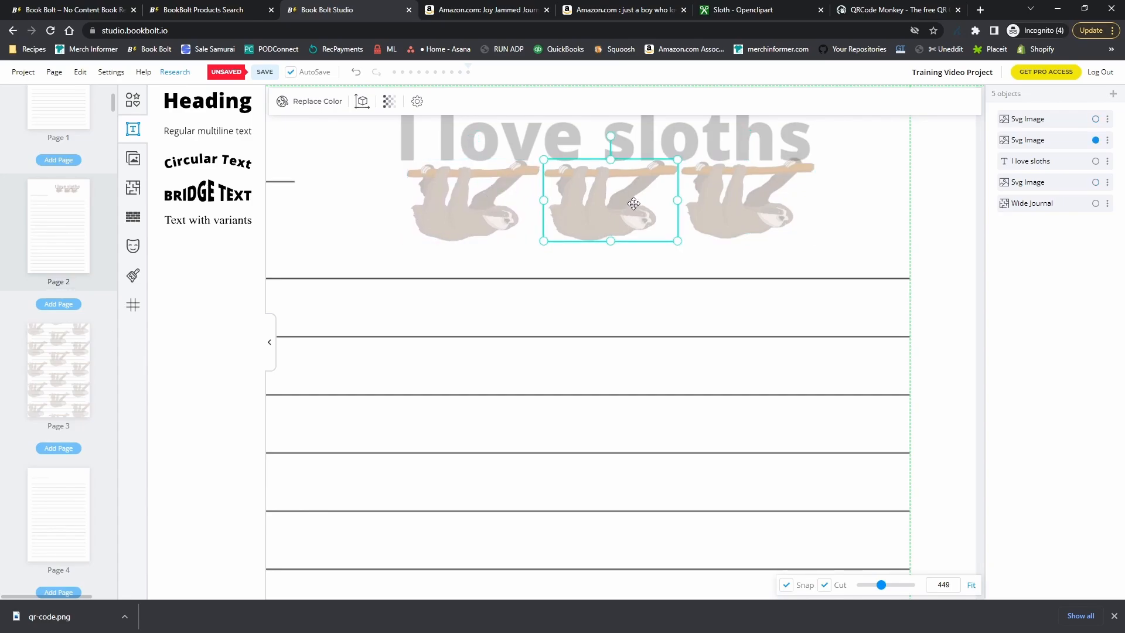
left_click(774, 201)
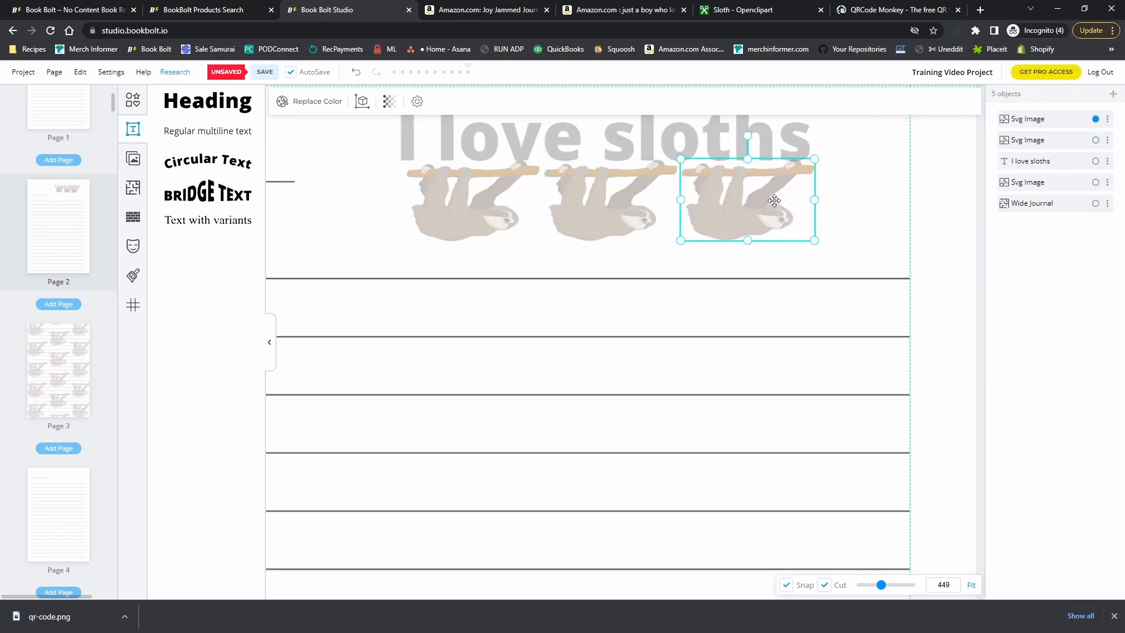
Nudge the "I love sloths" heading slightly up from the row of sloths and deselect it
left_click(698, 148)
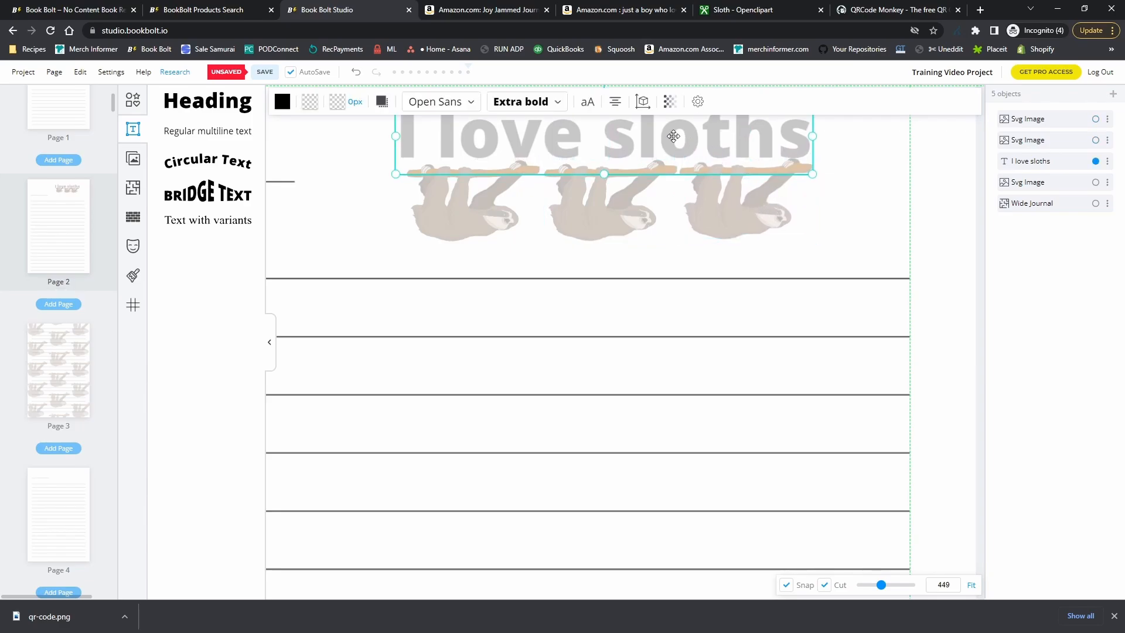
left_click_drag(673, 136, 673, 135)
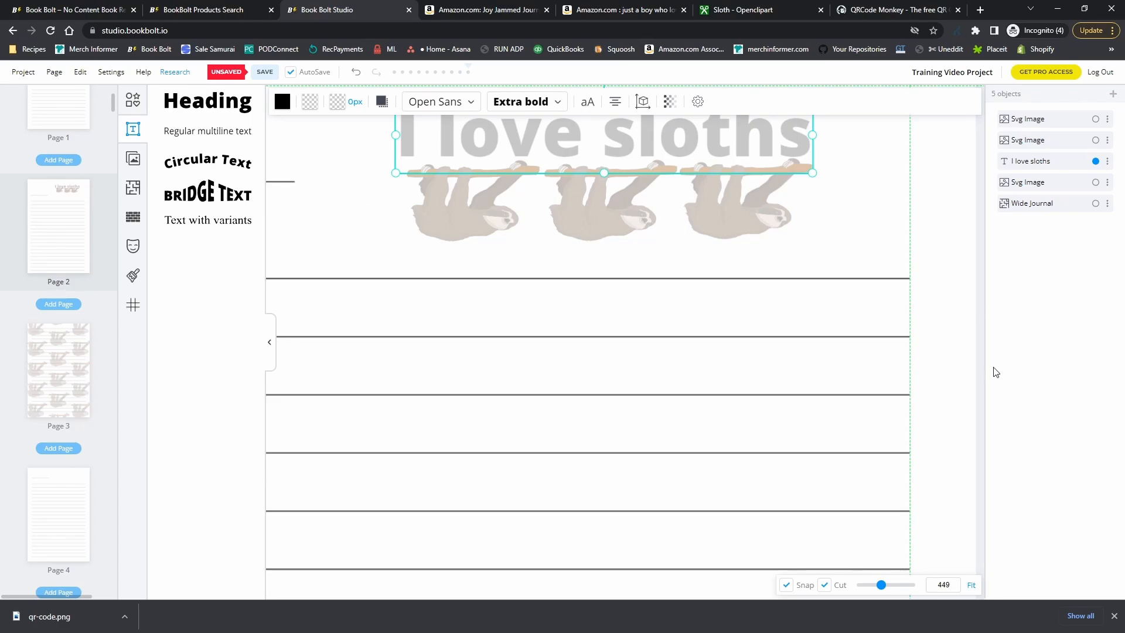
scroll(921, 336, "down", 5)
left_click(970, 585)
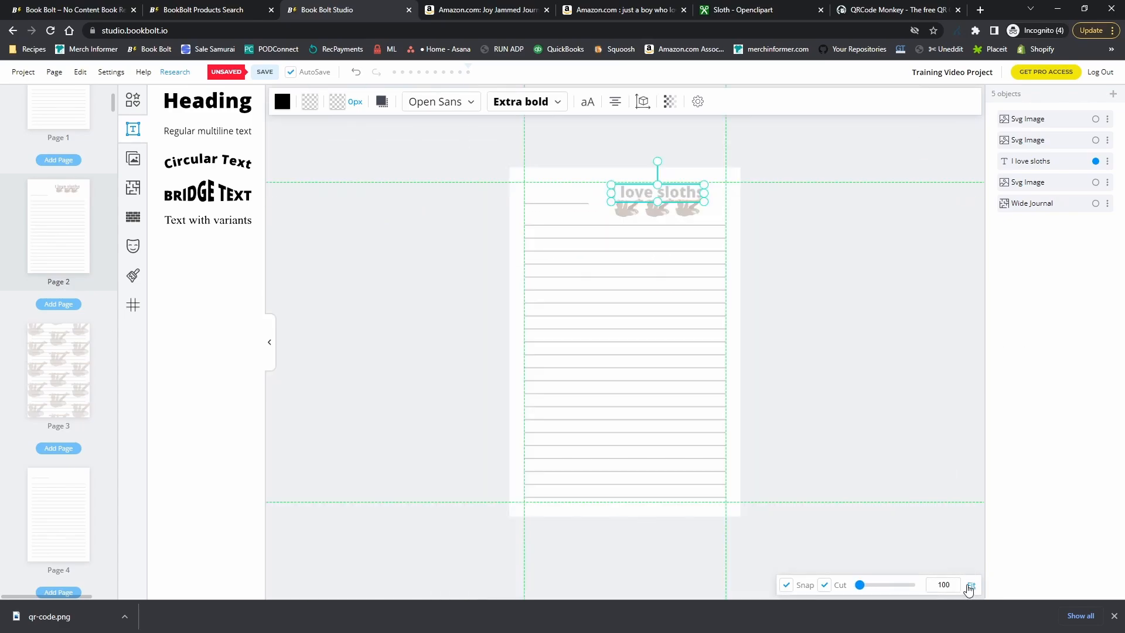
left_click(790, 289)
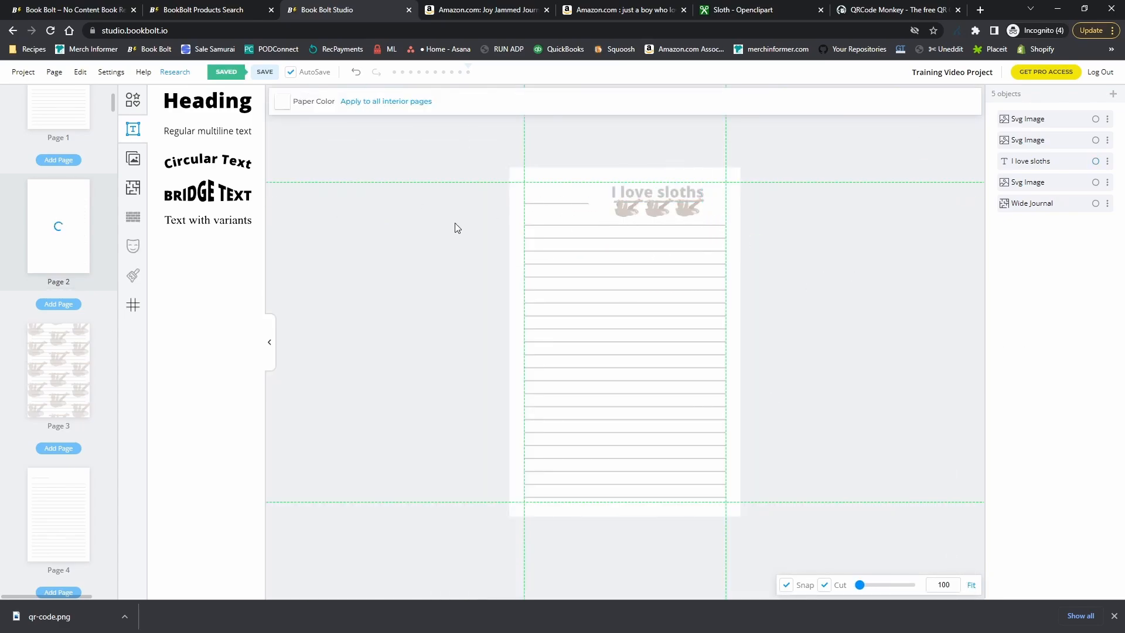
Save the project and clone page 2 to all other even pages except the cover, replacing their content
left_click(265, 72)
right_click(62, 248)
left_click(123, 280)
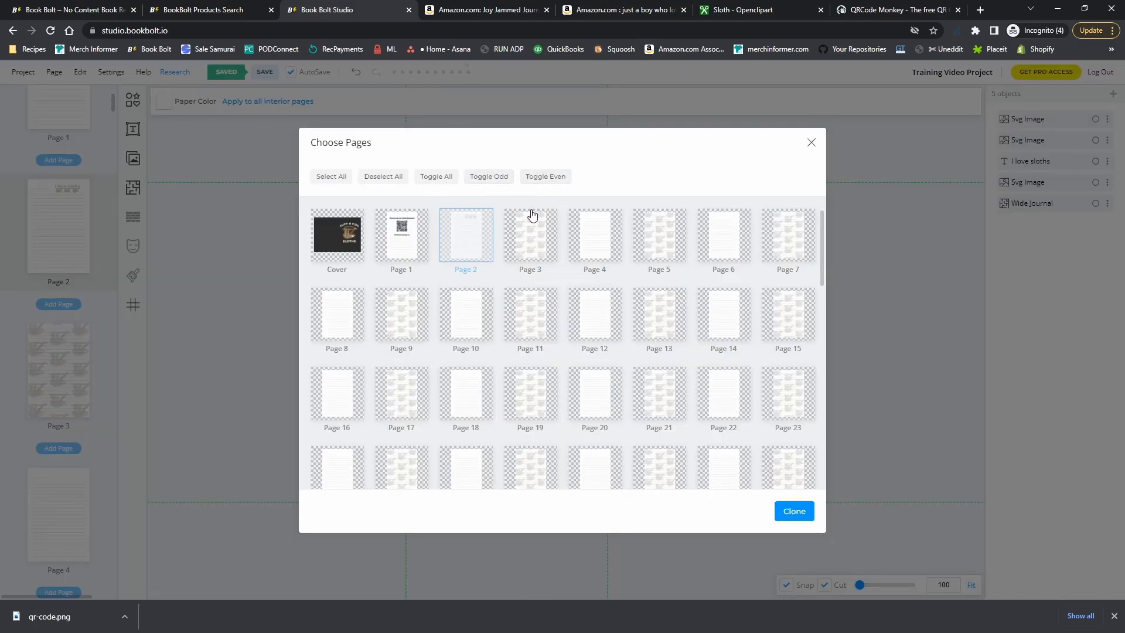
left_click(545, 177)
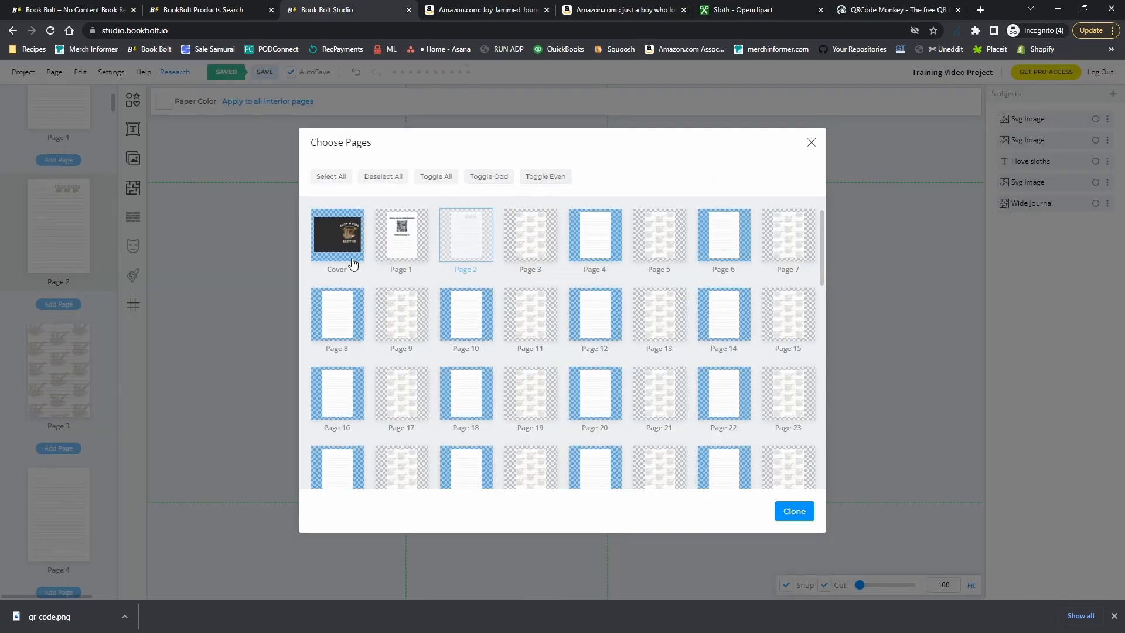
left_click(801, 518)
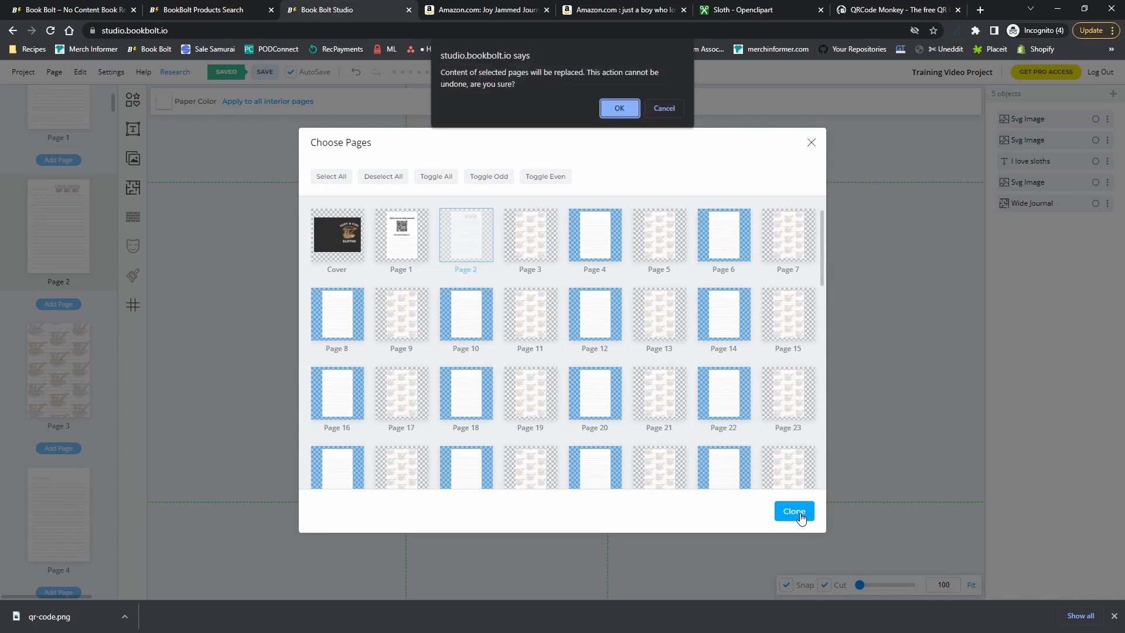
left_click(629, 109)
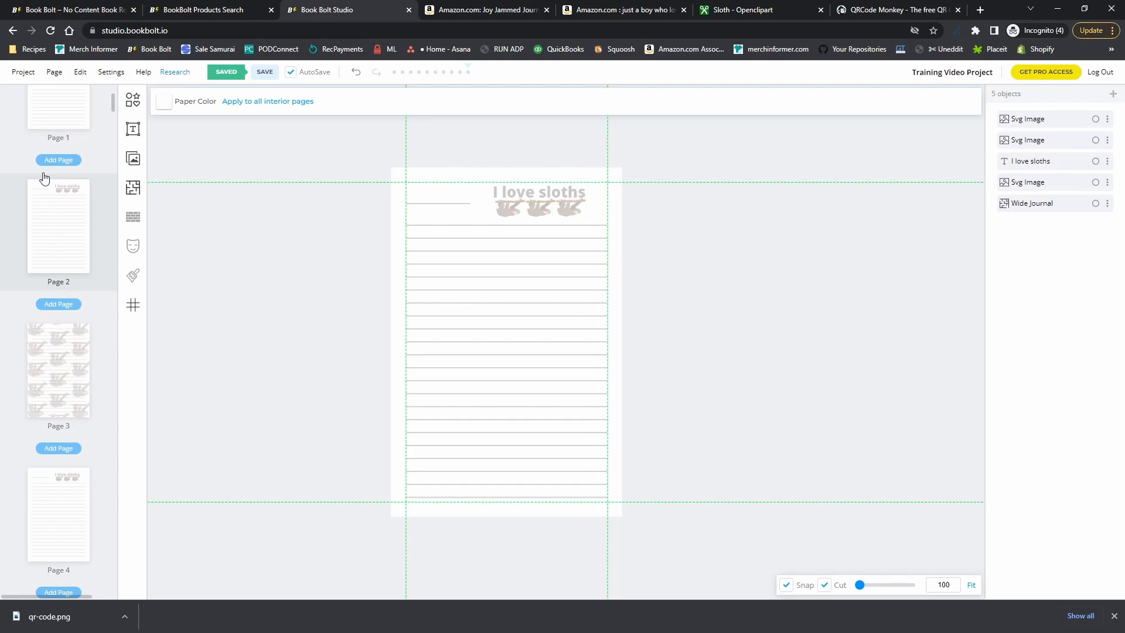
Hide the KDP cover template on the cover page
scroll(83, 189, "up", 3)
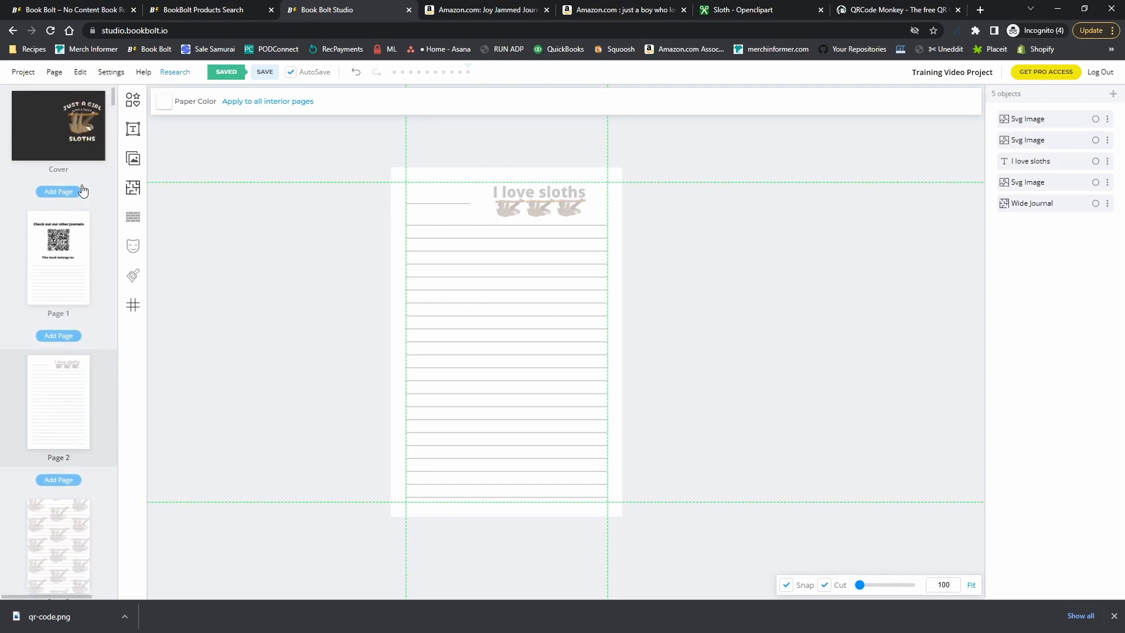
left_click(78, 139)
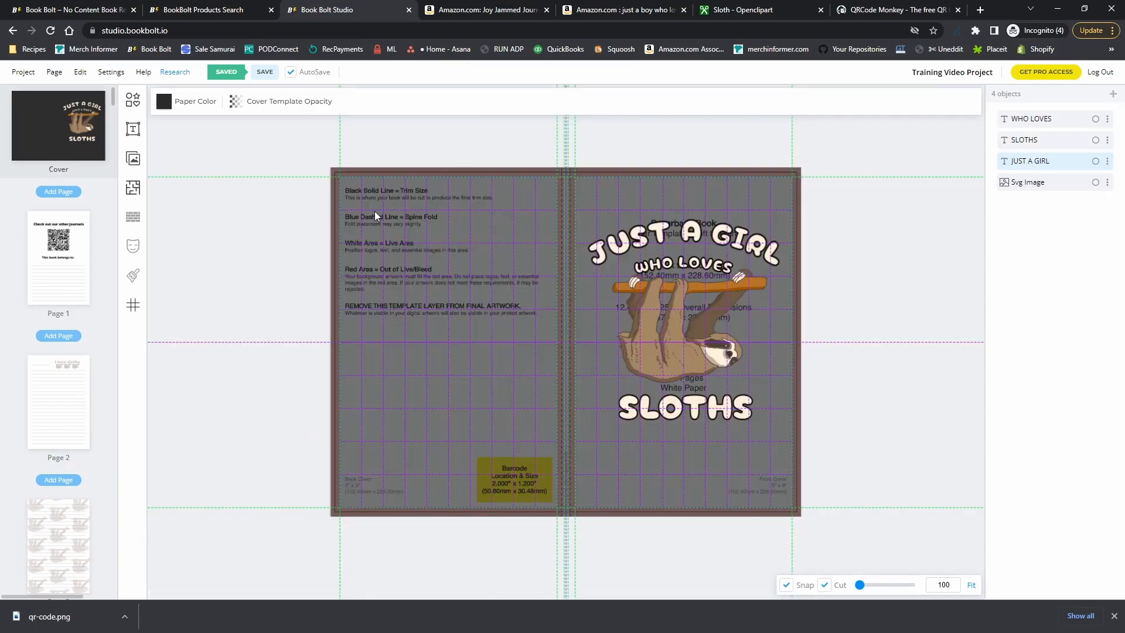
left_click(234, 104)
left_click(234, 179)
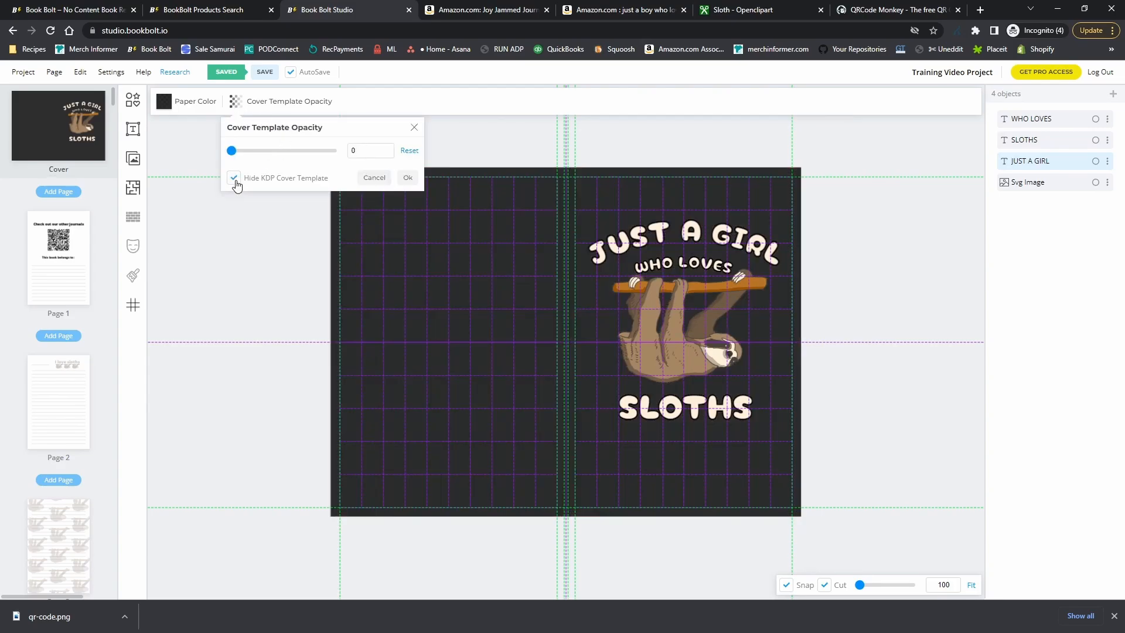
left_click(407, 178)
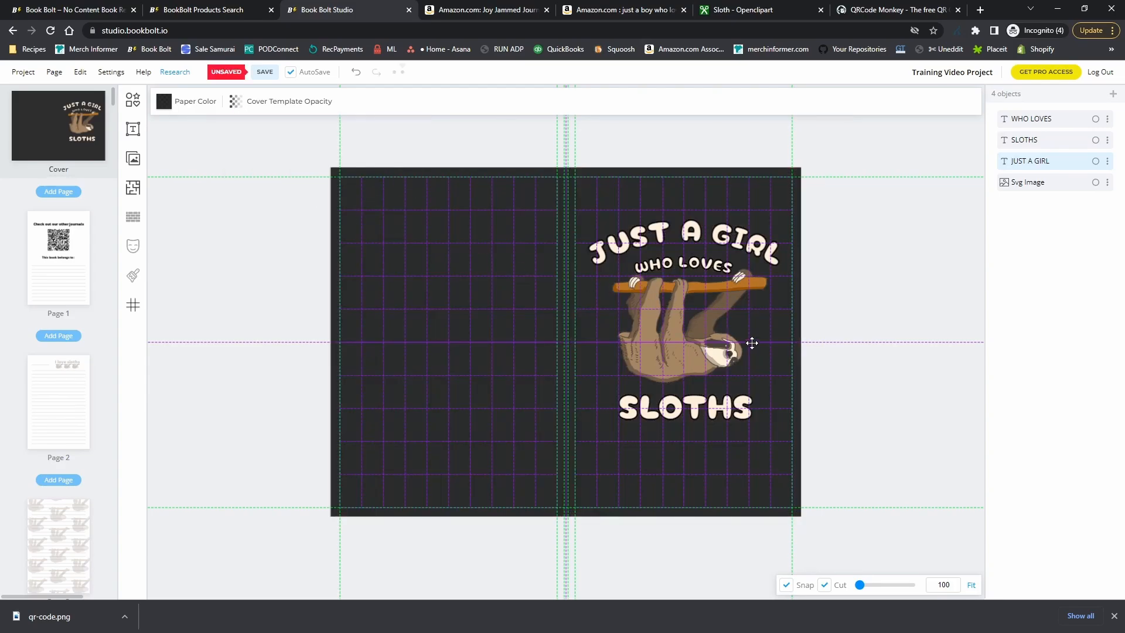
Save the project and remove all grid lines from the cover
left_click(256, 78)
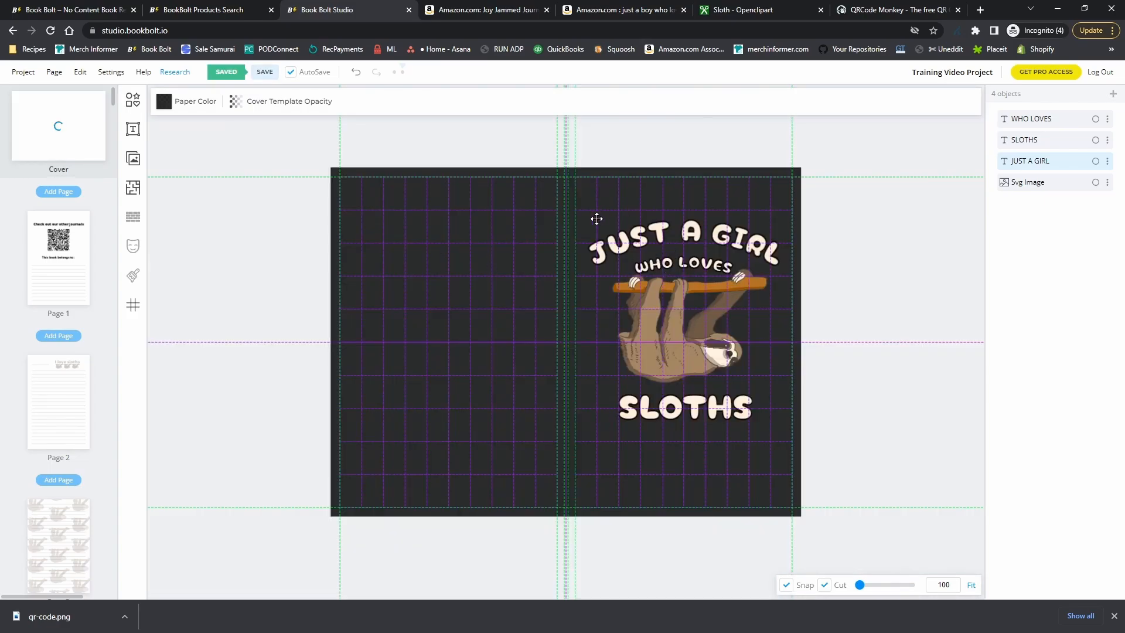
left_click(134, 307)
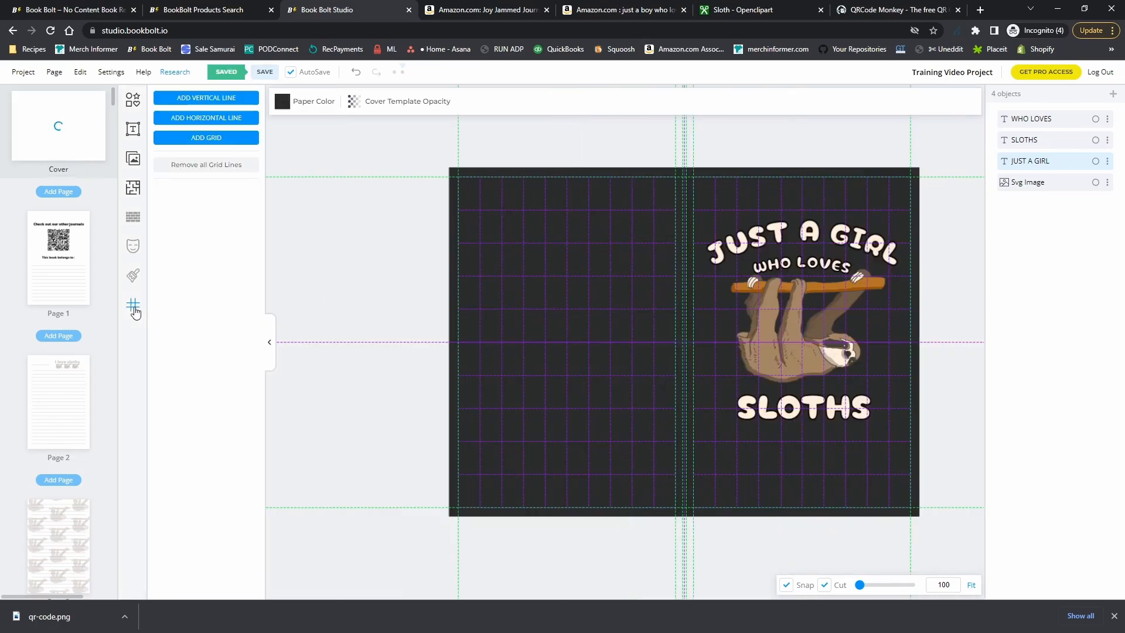
left_click(223, 168)
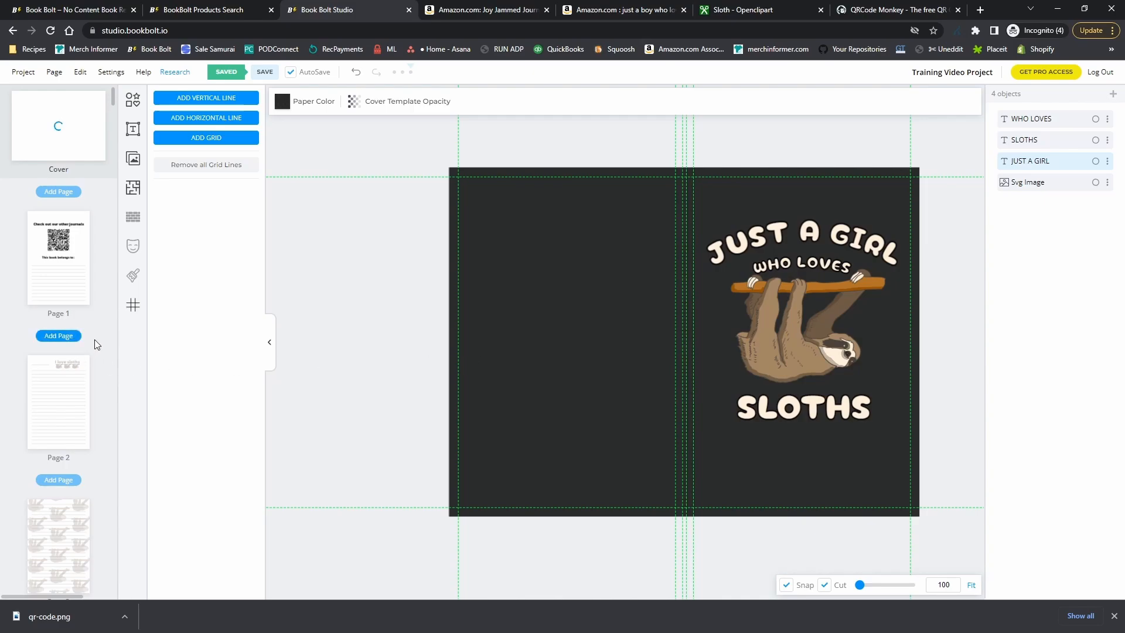
Check page 2, the cover and the interior page thumbnails for the alternating journal and sloth-pattern layout
left_click(72, 401)
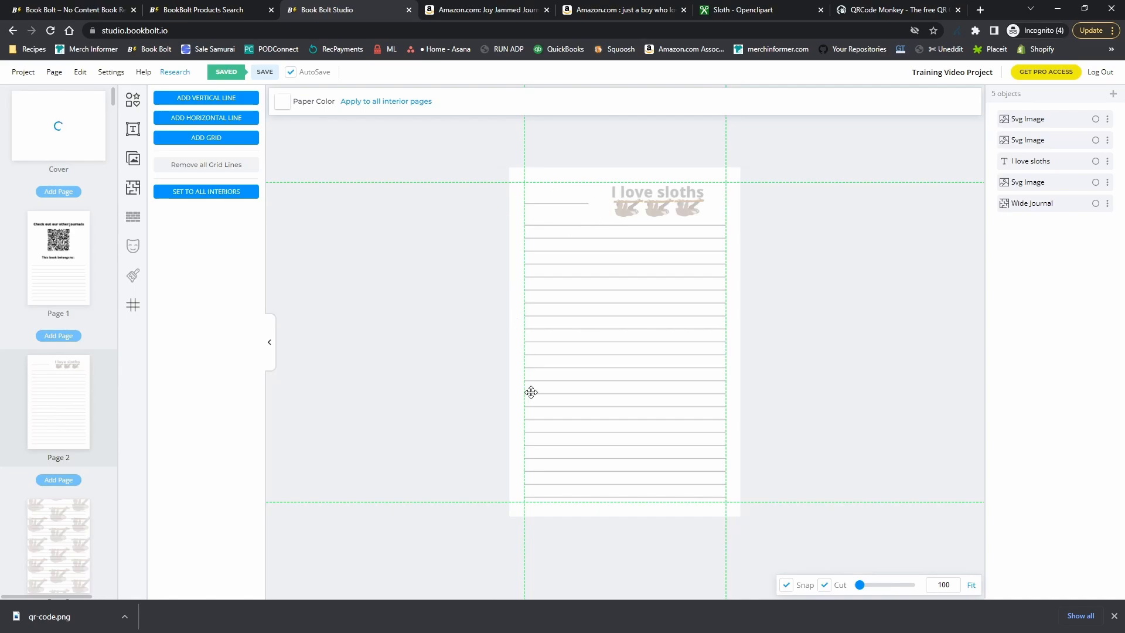
left_click(67, 152)
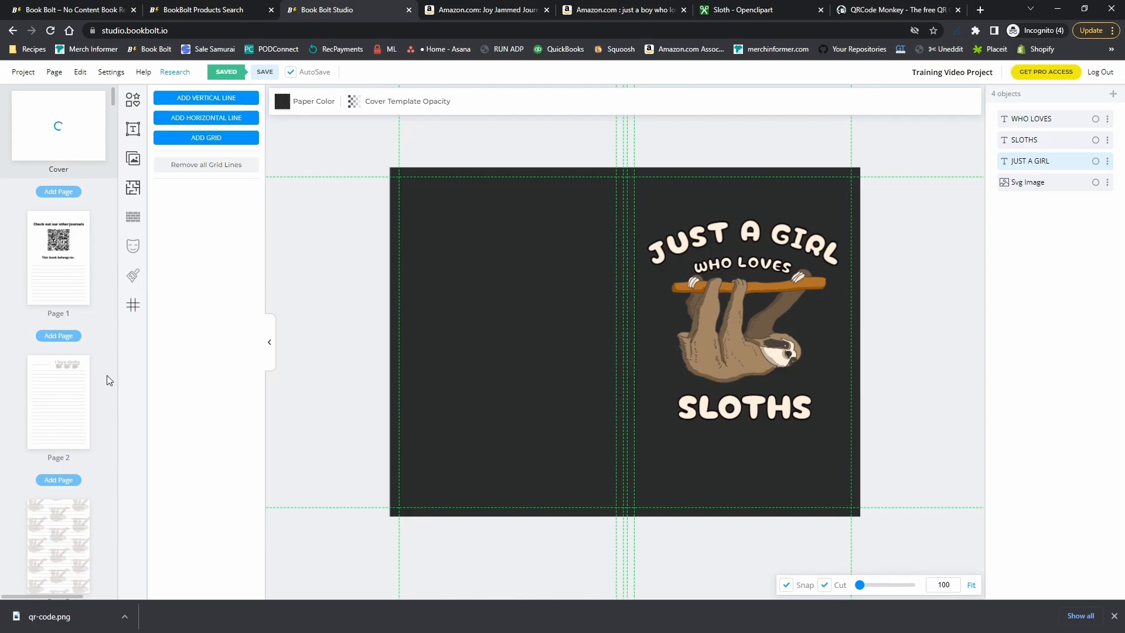
scroll(106, 374, "down", 20)
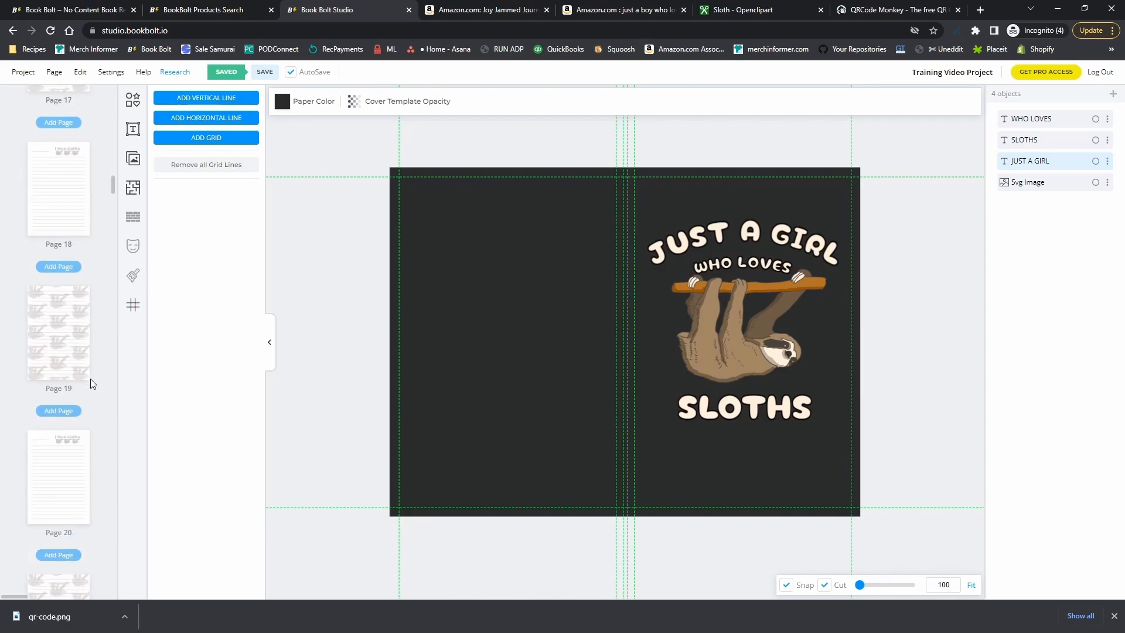
scroll(90, 378, "down", 20)
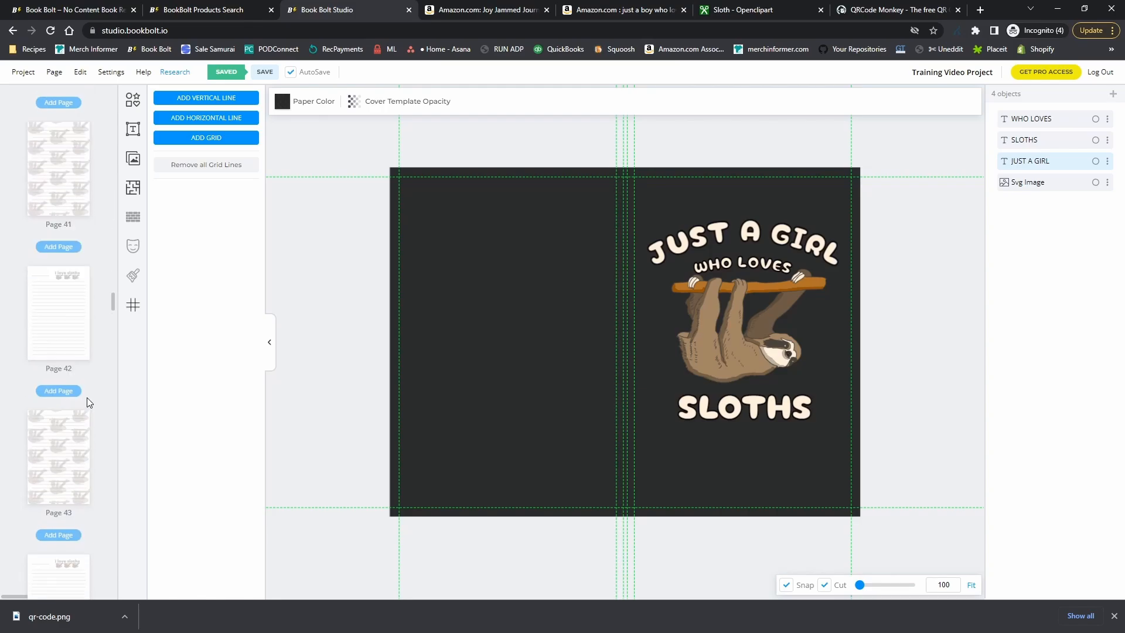
scroll(87, 397, "down", 20)
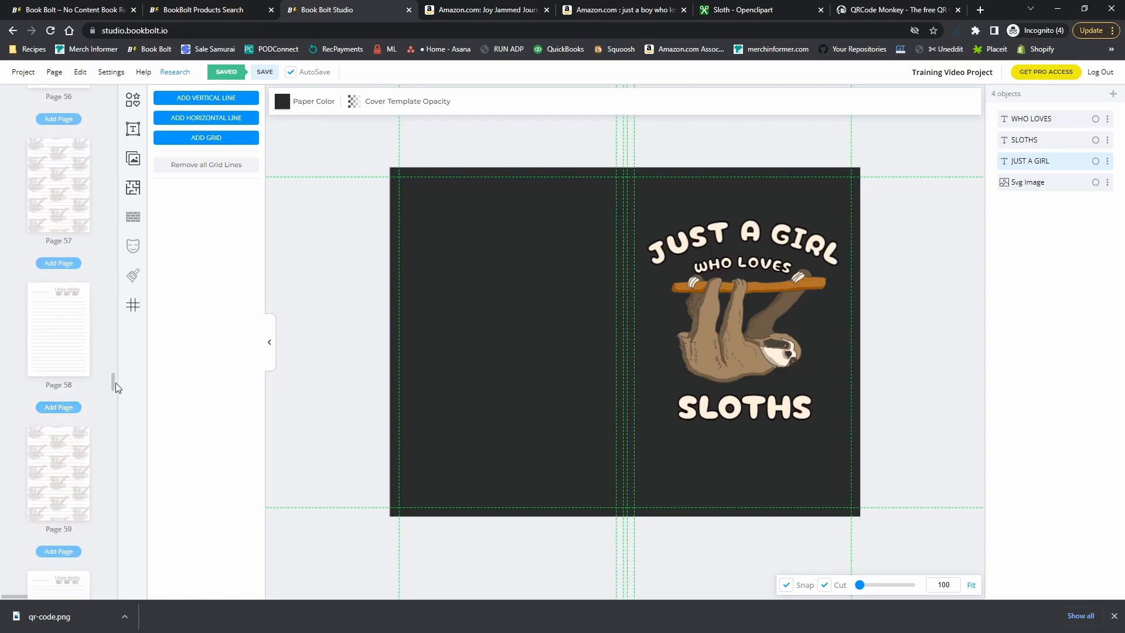
left_click_drag(115, 382, 112, 97)
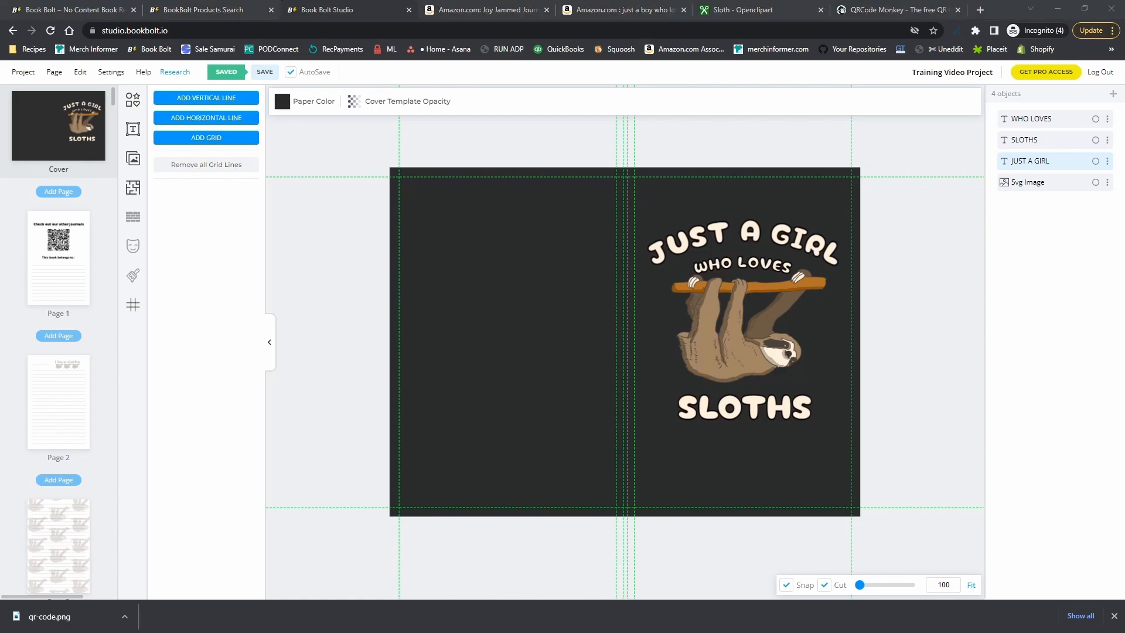
Download the whole project in CMYK and open the downloaded zip archive
left_click(24, 72)
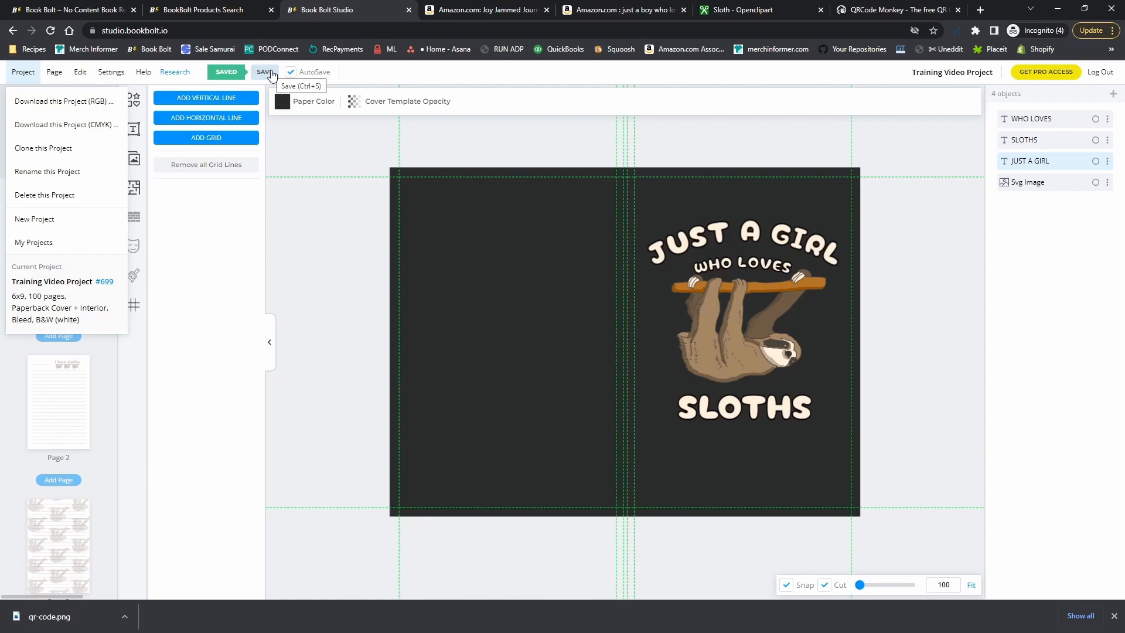
left_click(77, 134)
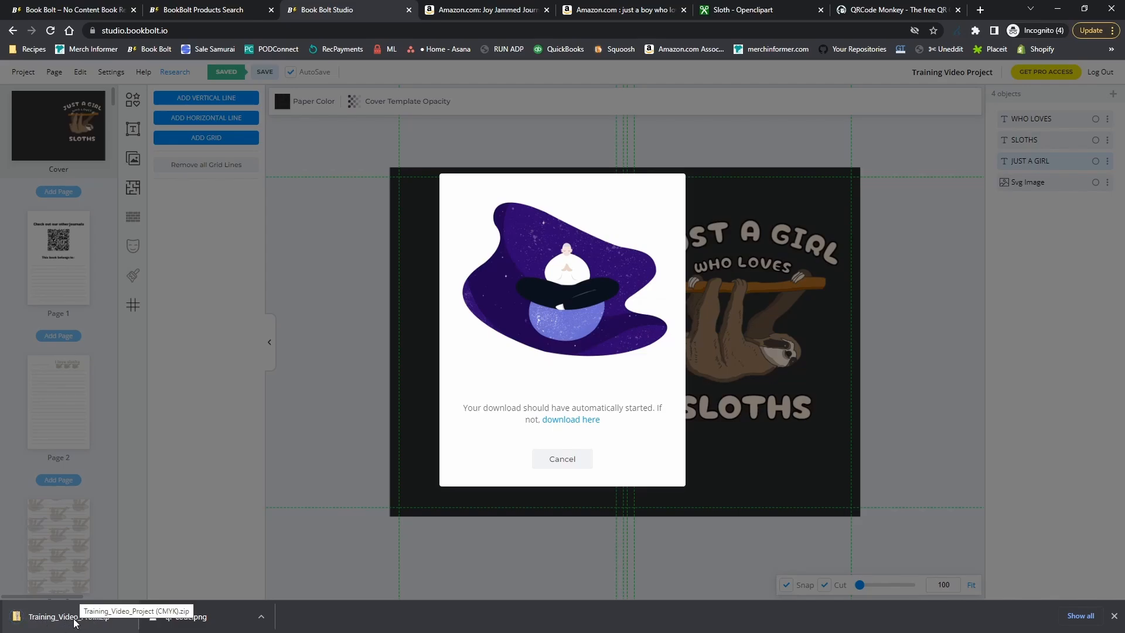
left_click(74, 622)
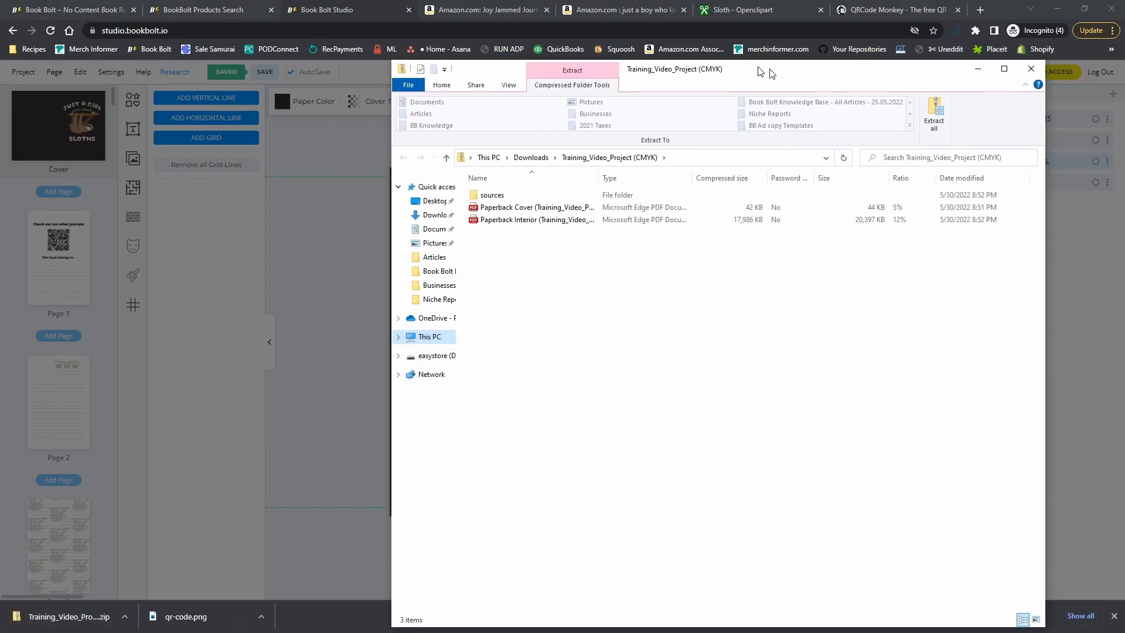
Widen the file name column in the archive window and view the Paperback Cover PDF
left_click_drag(766, 70, 640, 55)
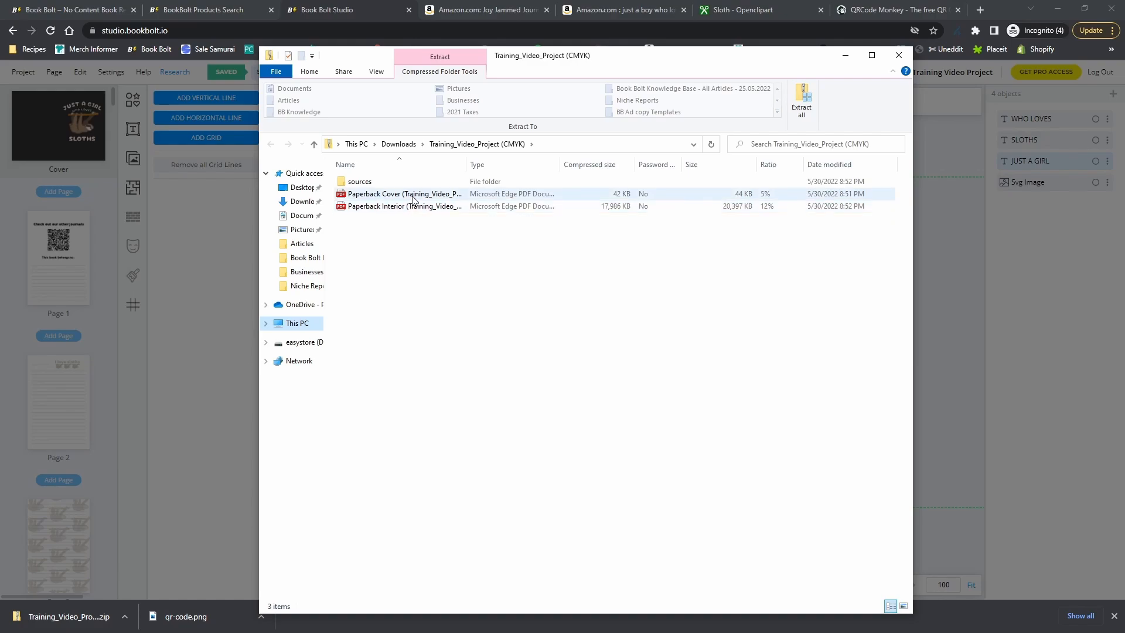
left_click_drag(467, 165, 604, 169)
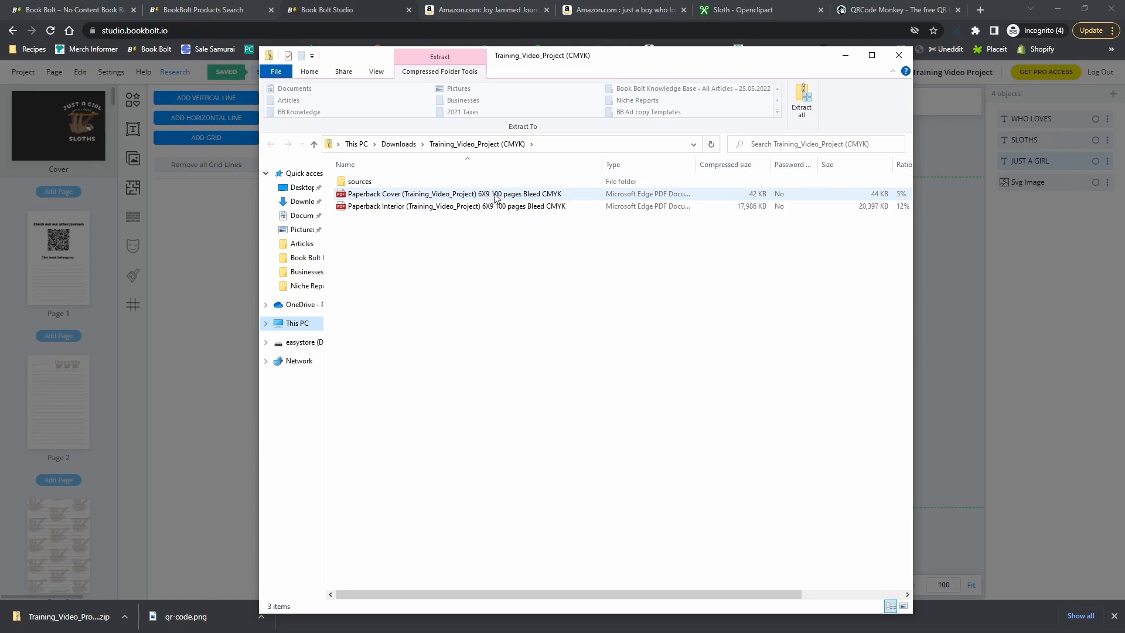
left_click(542, 199)
double_click(448, 199)
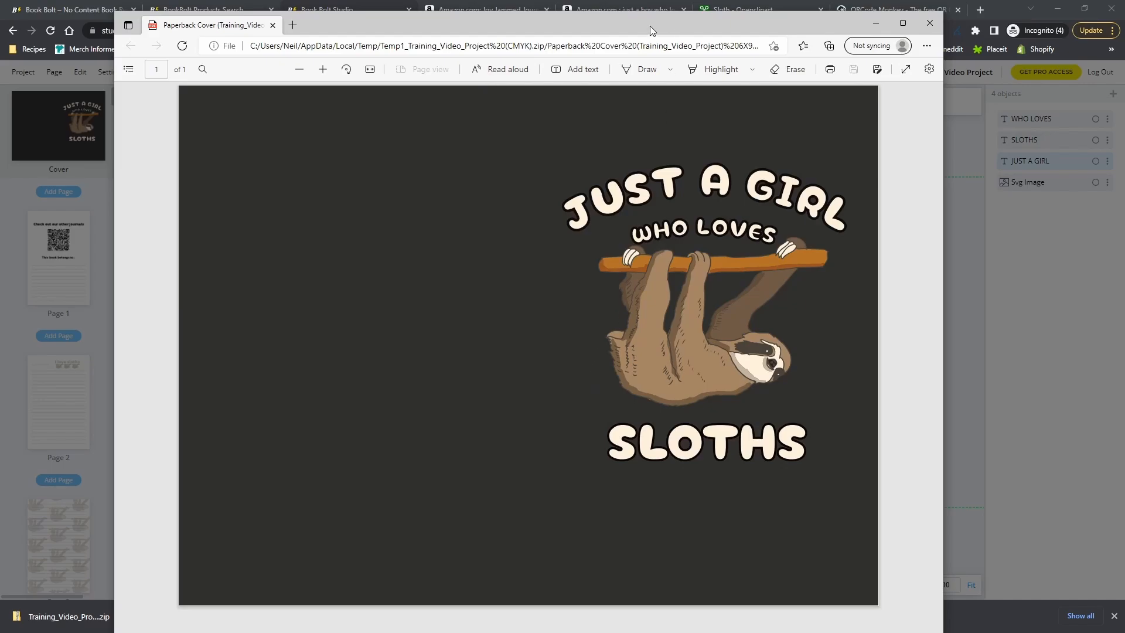
left_click_drag(649, 26, 1124, 61)
Open the Paperback Interior PDF from the archive and check its first pages
double_click(375, 207)
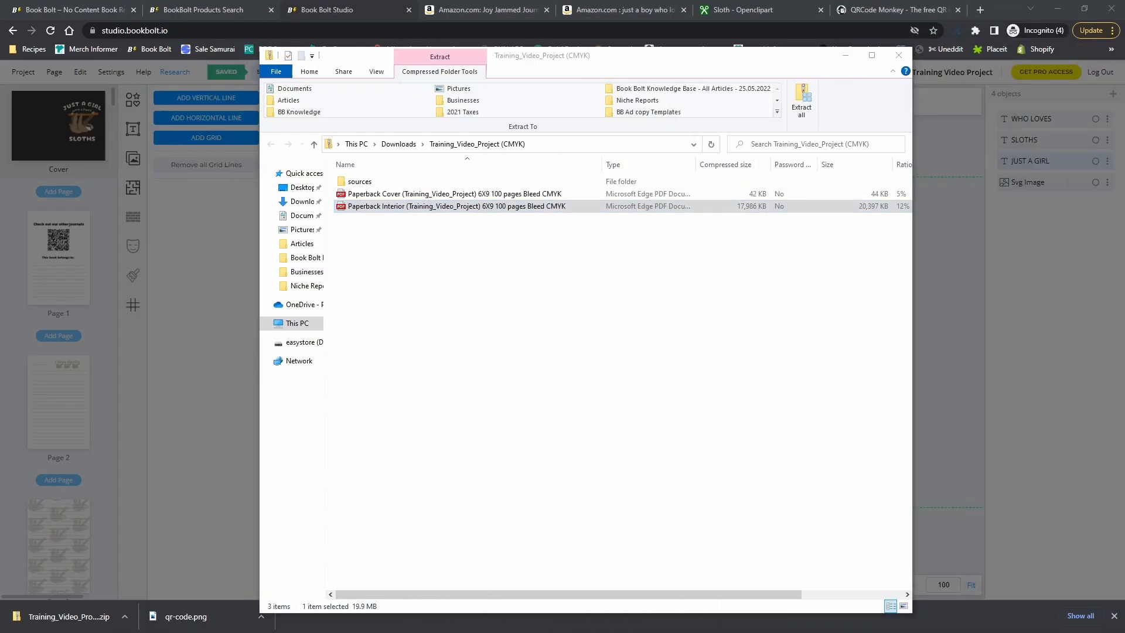
left_click_drag(1124, 131, 375, 2)
scroll(573, 349, "down", 5)
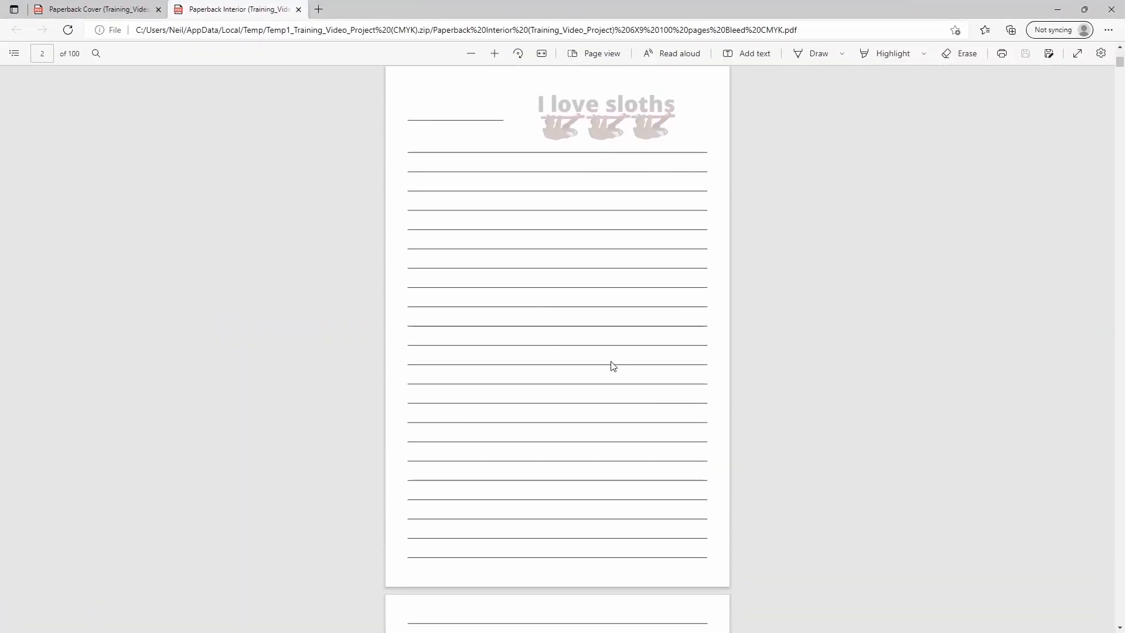
scroll(613, 363, "up", 5)
left_click_drag(940, 2, 1124, 8)
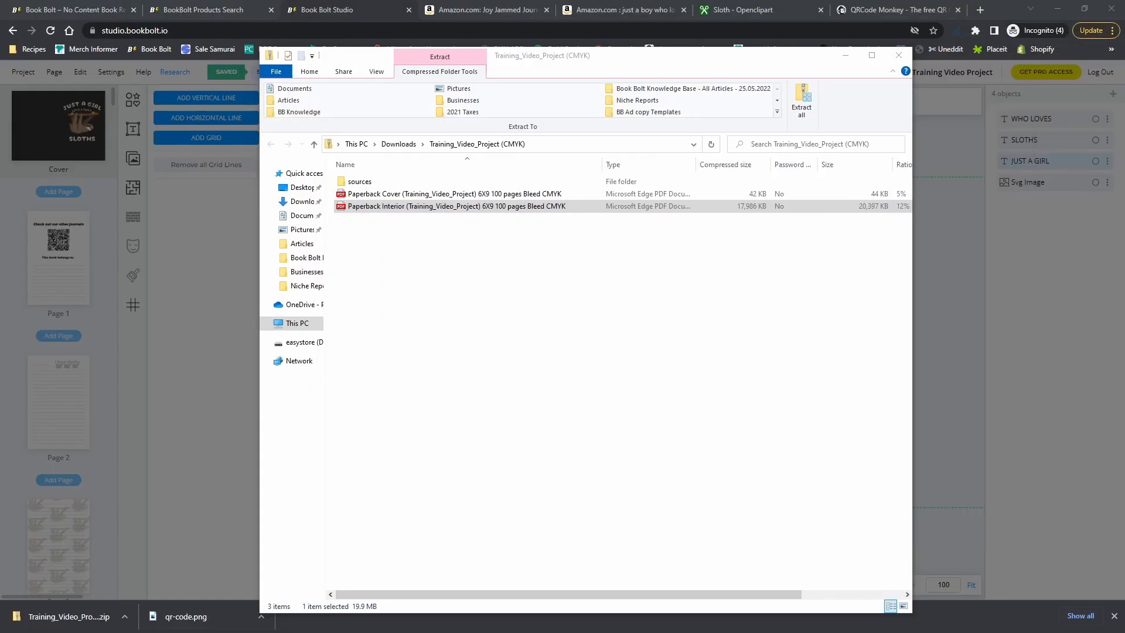
Look through the JSON page files in the archive's sources folder and dismiss the project's download notice
double_click(386, 184)
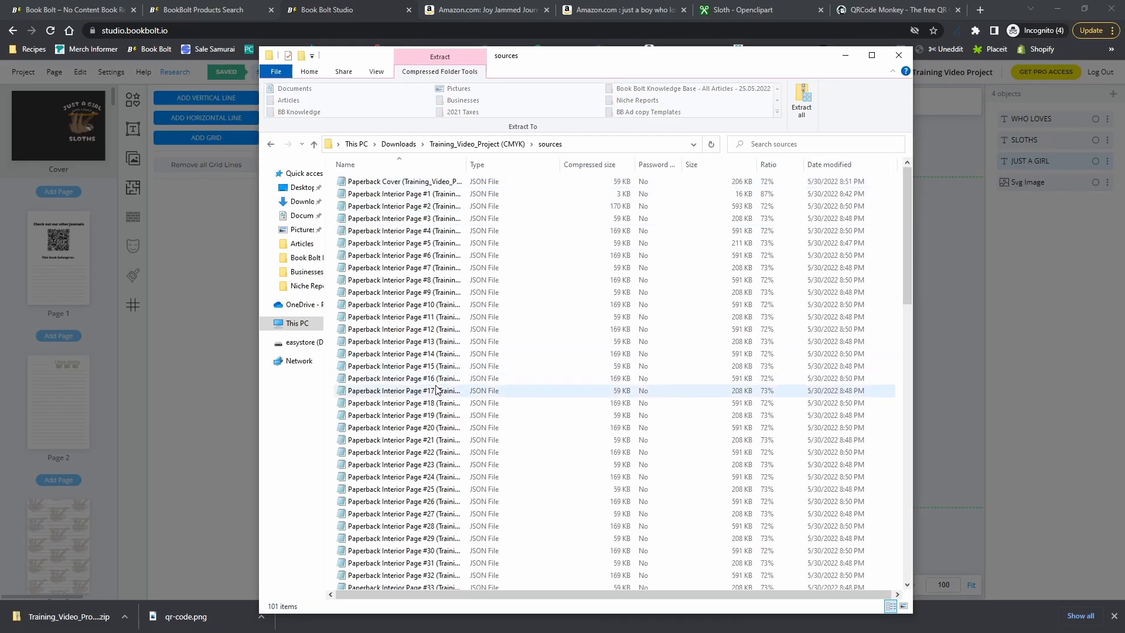
scroll(435, 390, "down", 20)
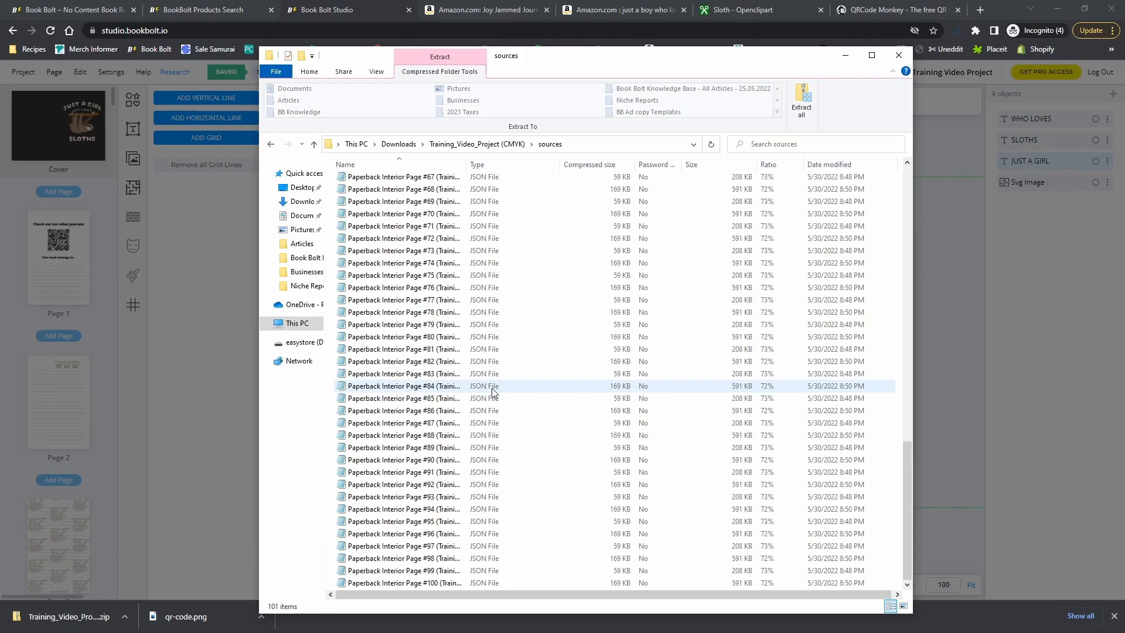
scroll(491, 388, "up", 20)
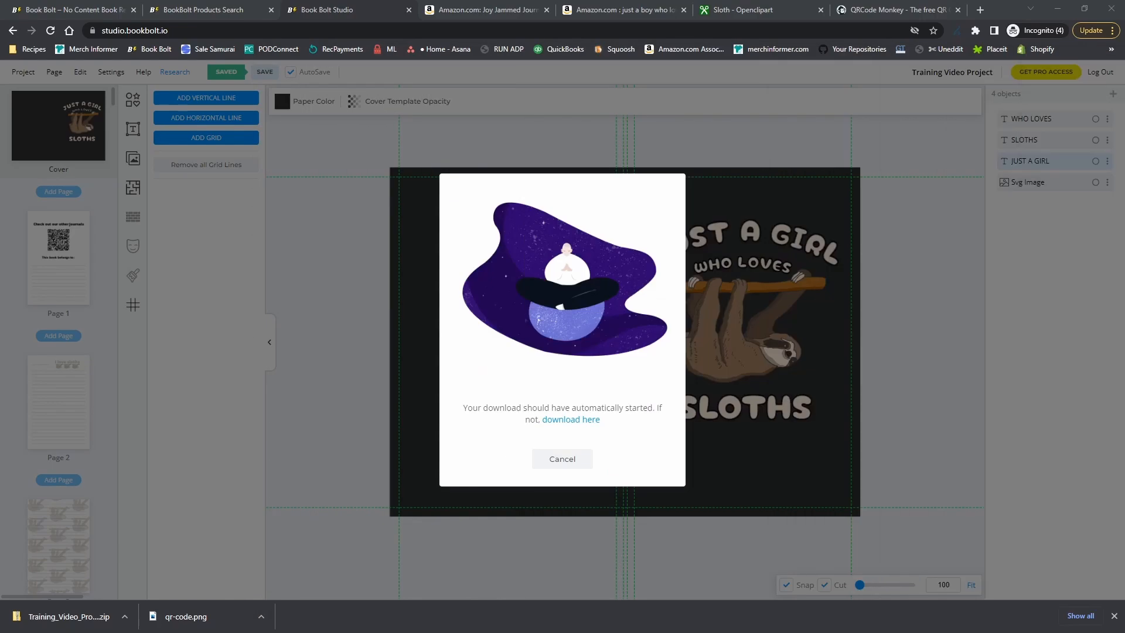
left_click(561, 458)
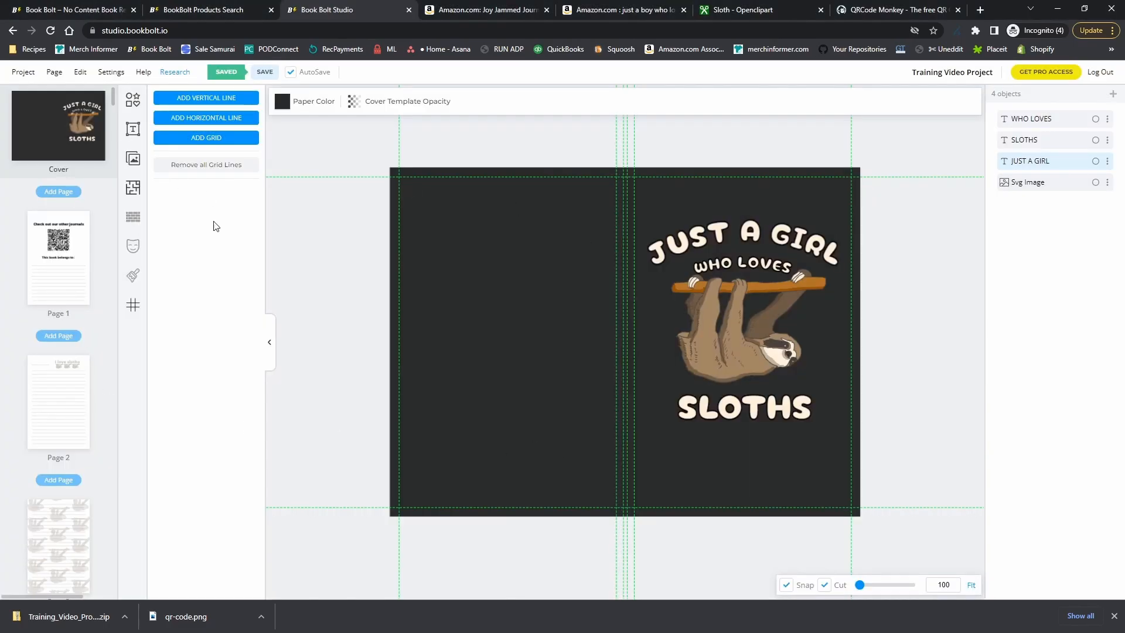
View the list of saved projects and close it
left_click(33, 75)
left_click(44, 243)
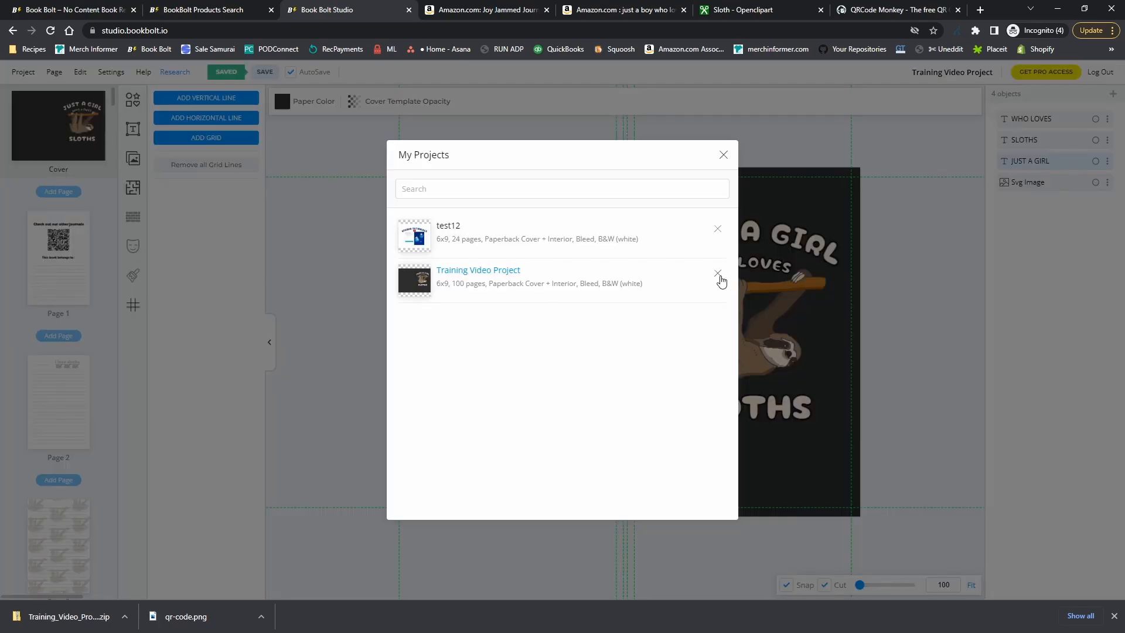
left_click(724, 156)
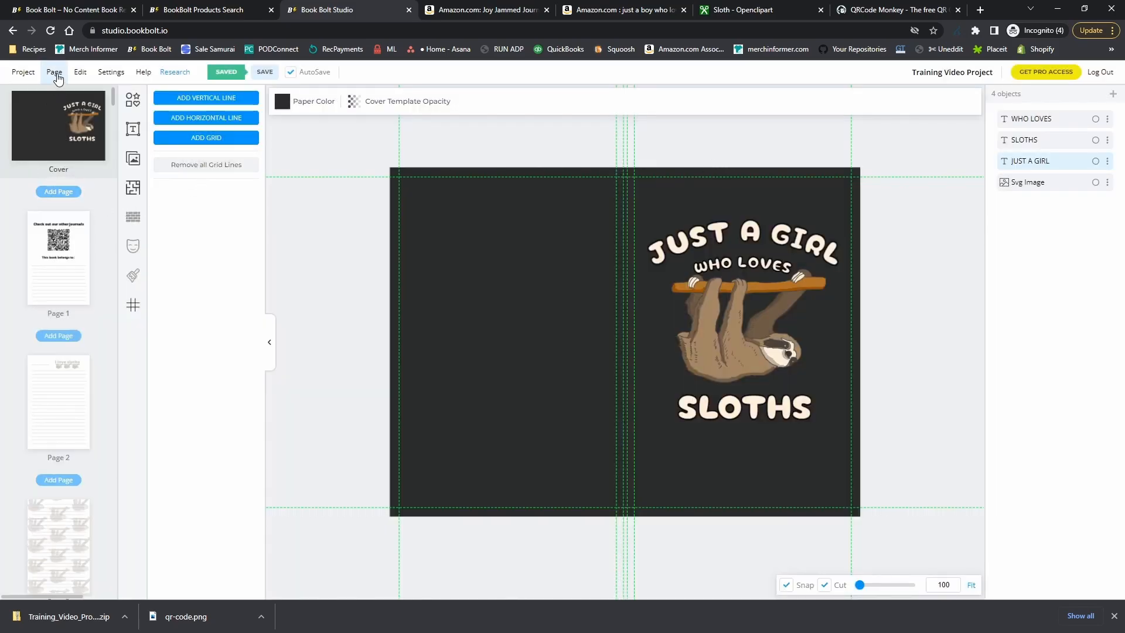
left_click(26, 72)
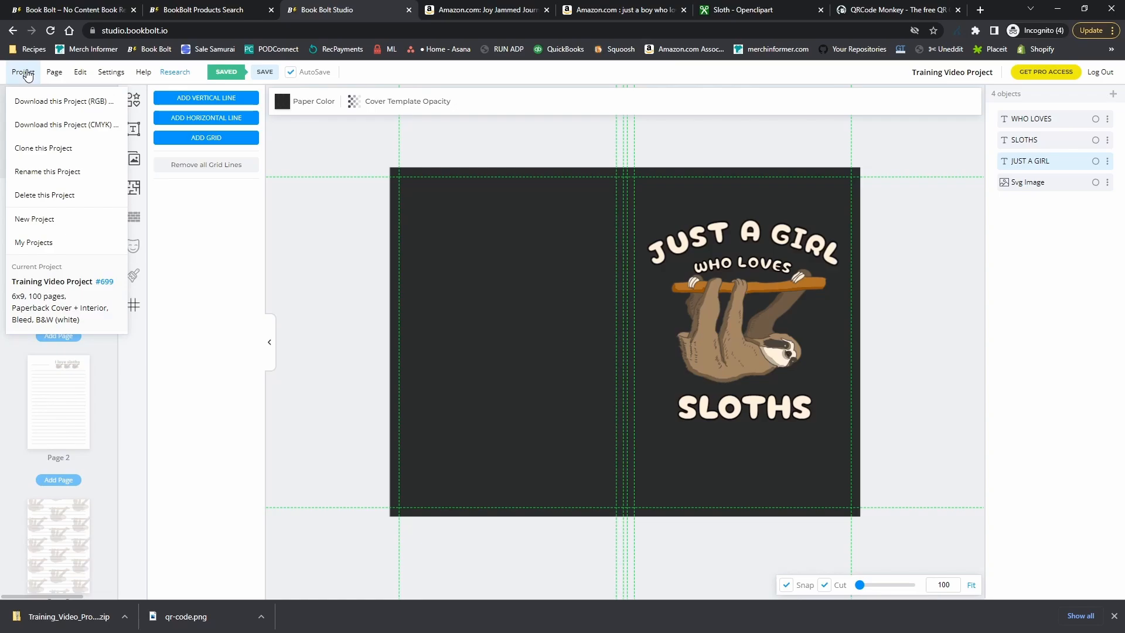
left_click(54, 72)
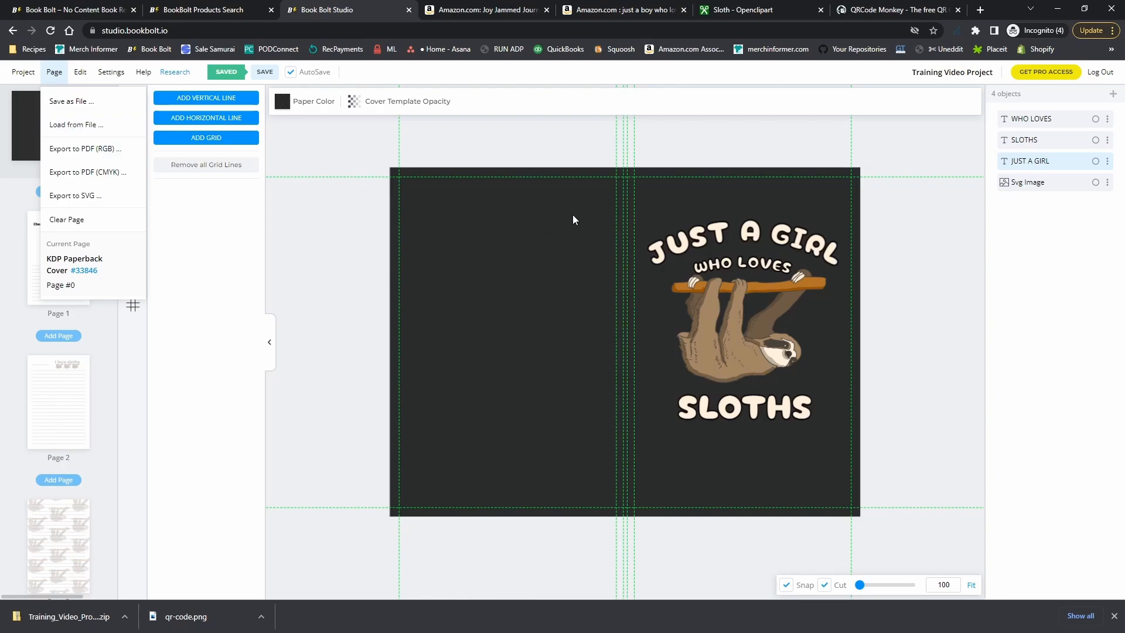
left_click(318, 326)
right_click(57, 130)
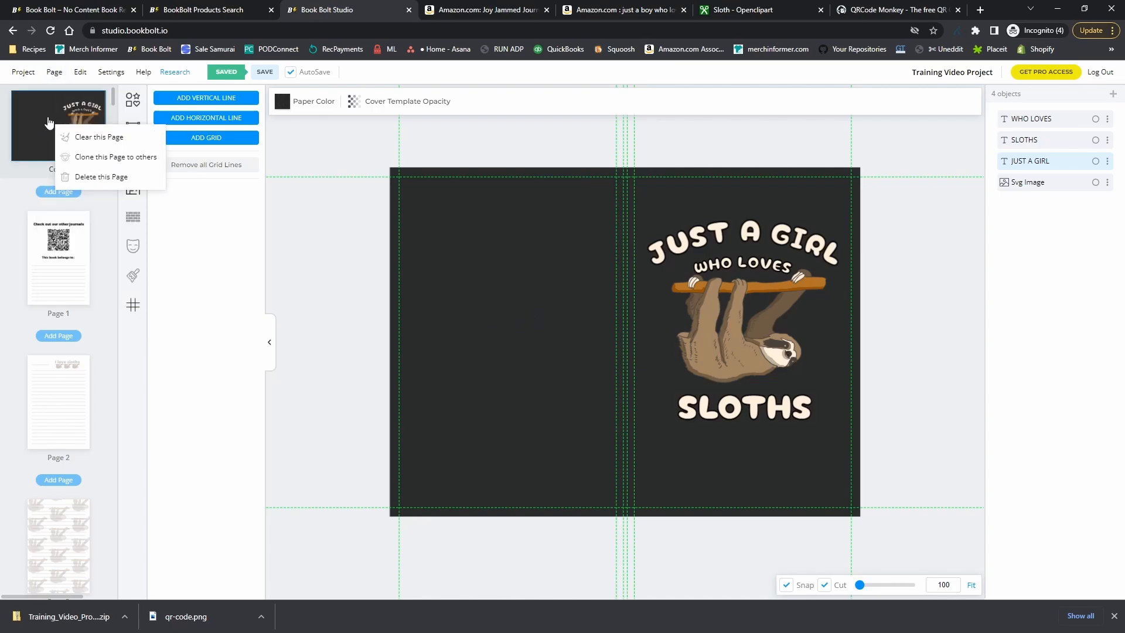
Export the cover page to SVG and open the downloaded file
left_click(54, 71)
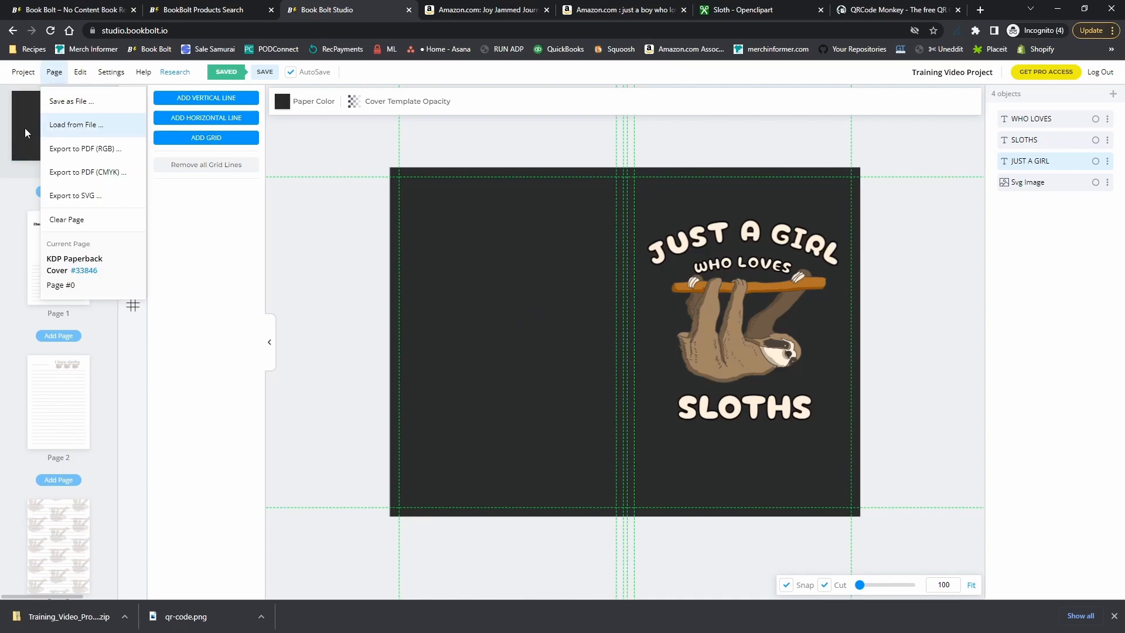
left_click(88, 194)
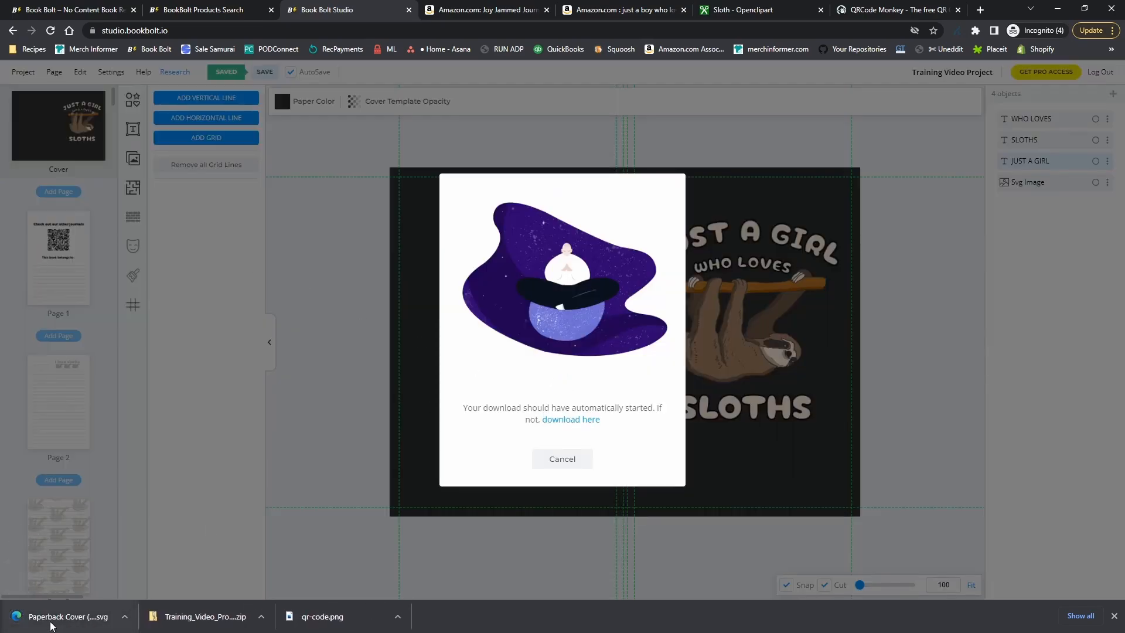
left_click(55, 616)
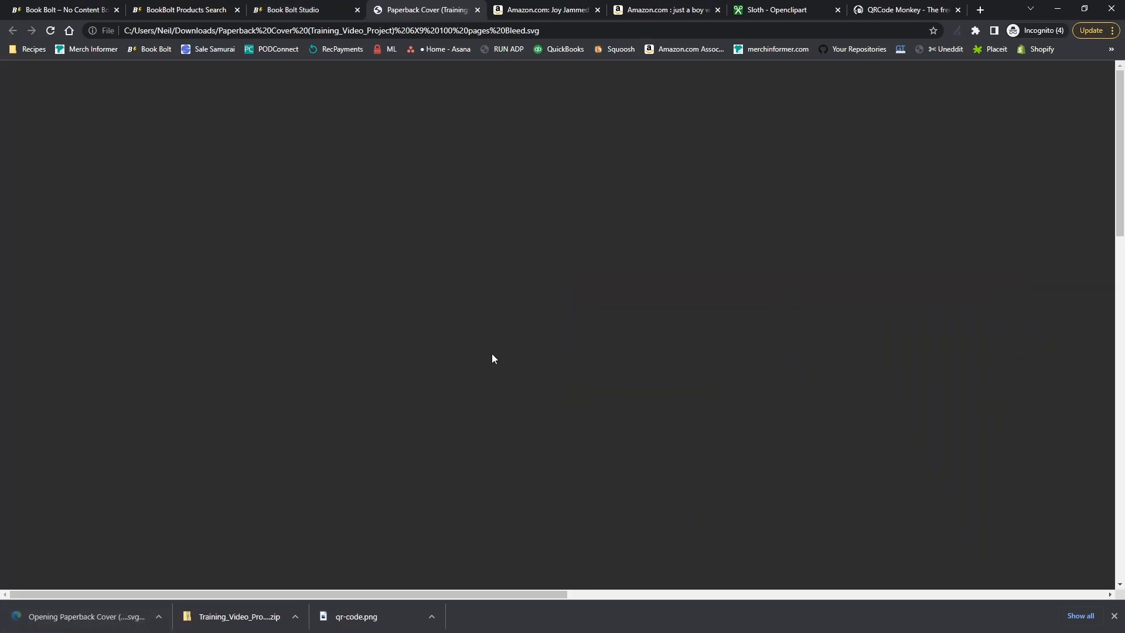
Examine the exported cover SVG in the browser at 50% zoom, from the heading down to the SLOTHS text
scroll(596, 358, "down", 10)
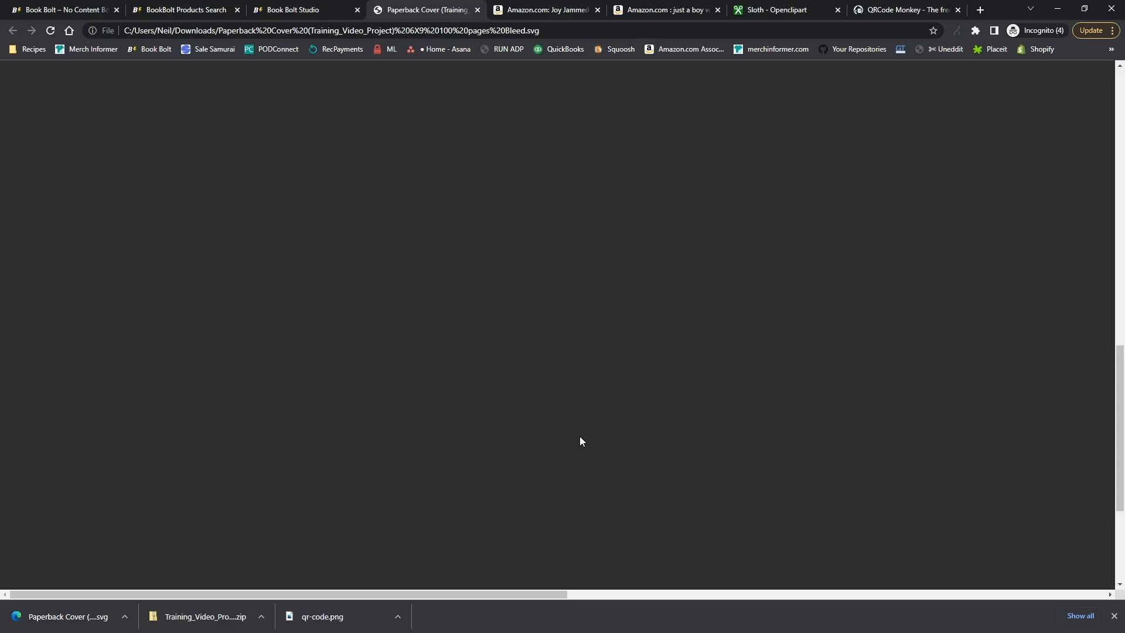
scroll(592, 427, "down", 7)
scroll(592, 427, "up", 2)
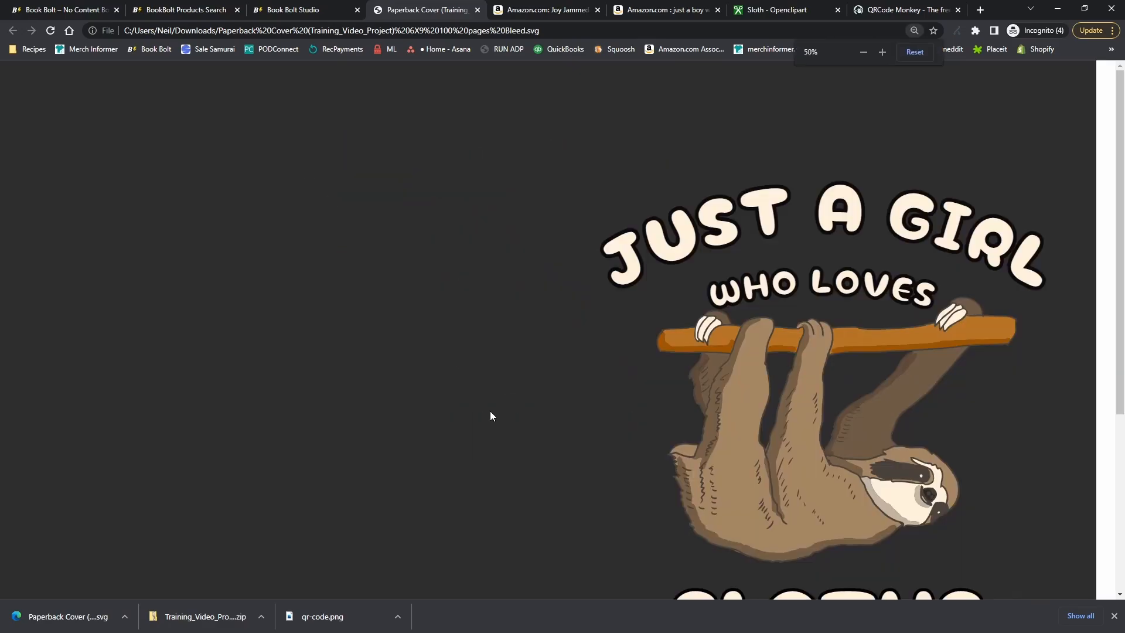
scroll(549, 428, "down", 4)
scroll(529, 417, "up", 4)
right_click(481, 349)
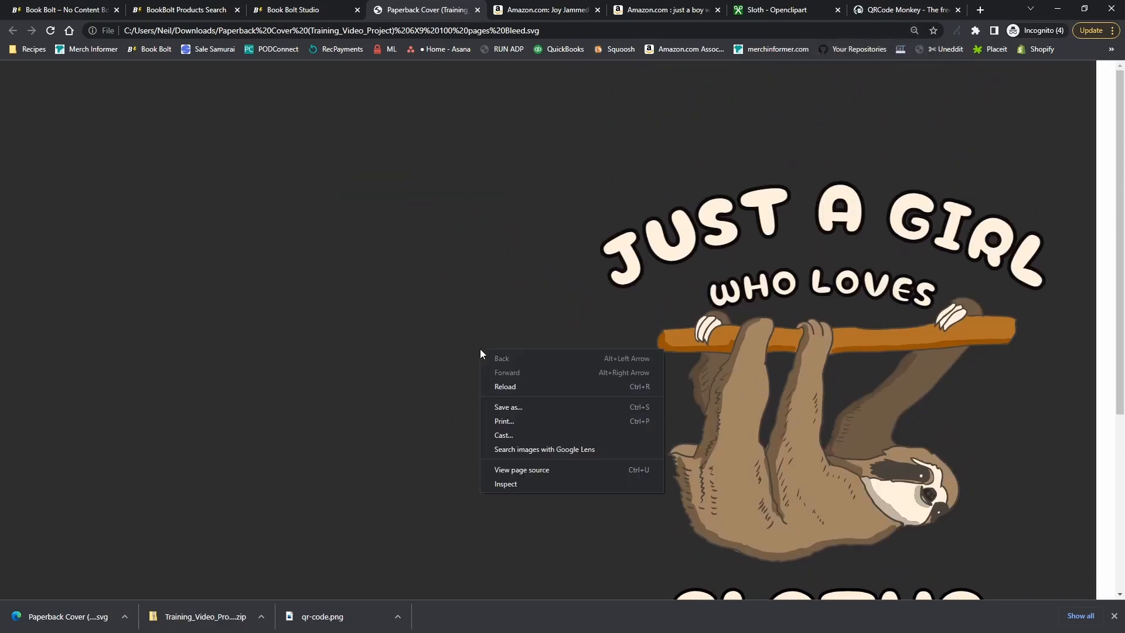
left_click(588, 337)
scroll(664, 359, "down", 5)
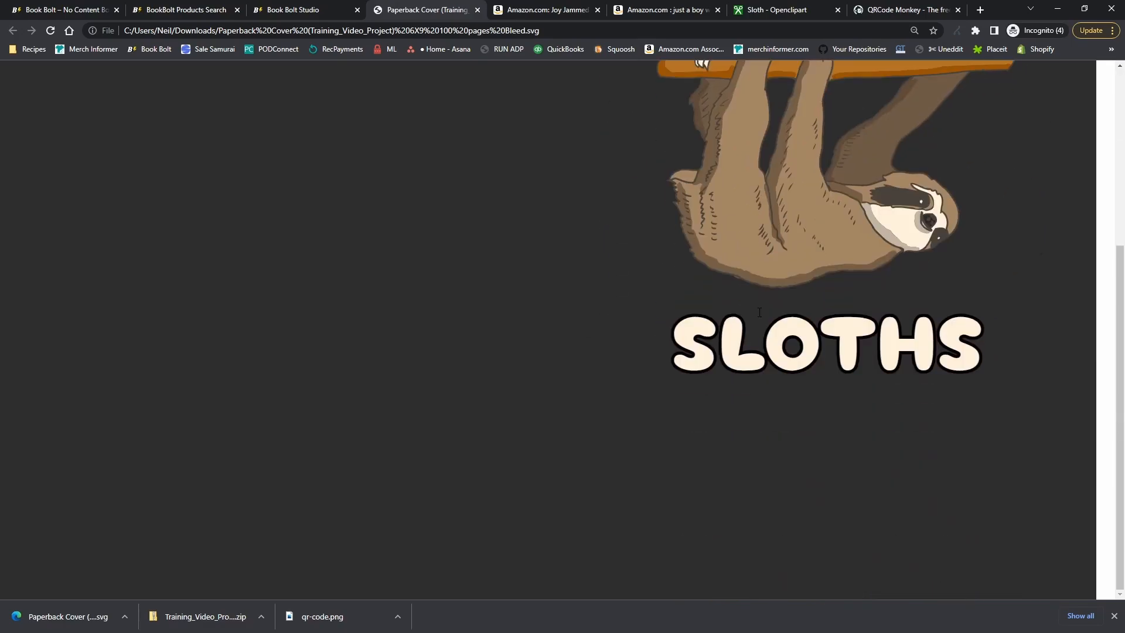
scroll(664, 359, "up", 5)
scroll(664, 359, "up", 1)
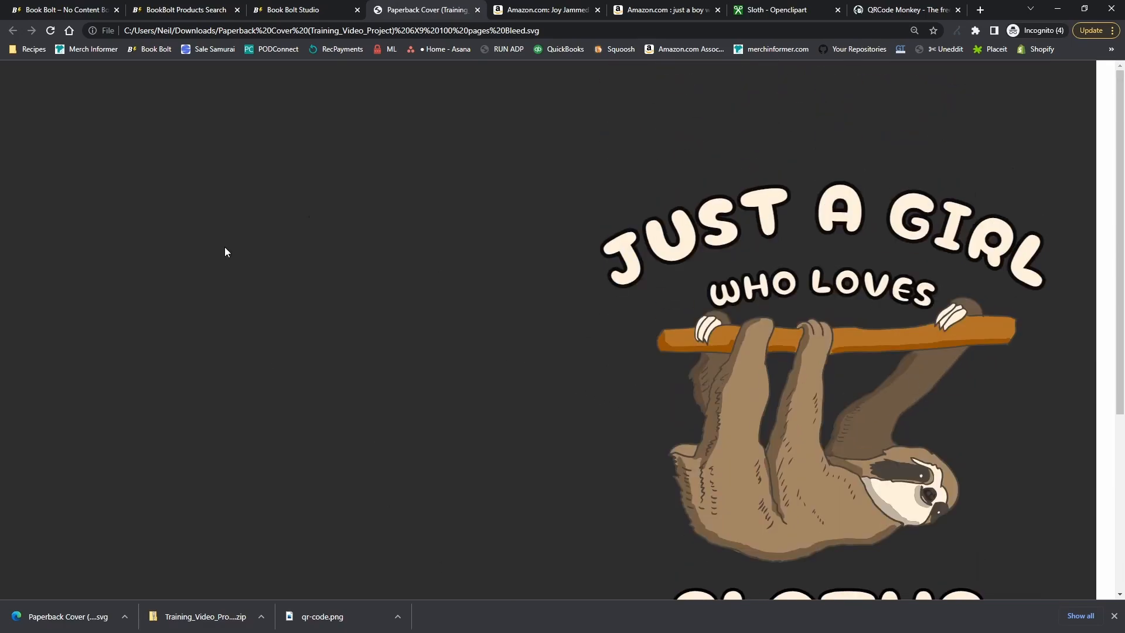
Return to Book Bolt Studio, dismiss the download notice and open page 1
left_click(297, 10)
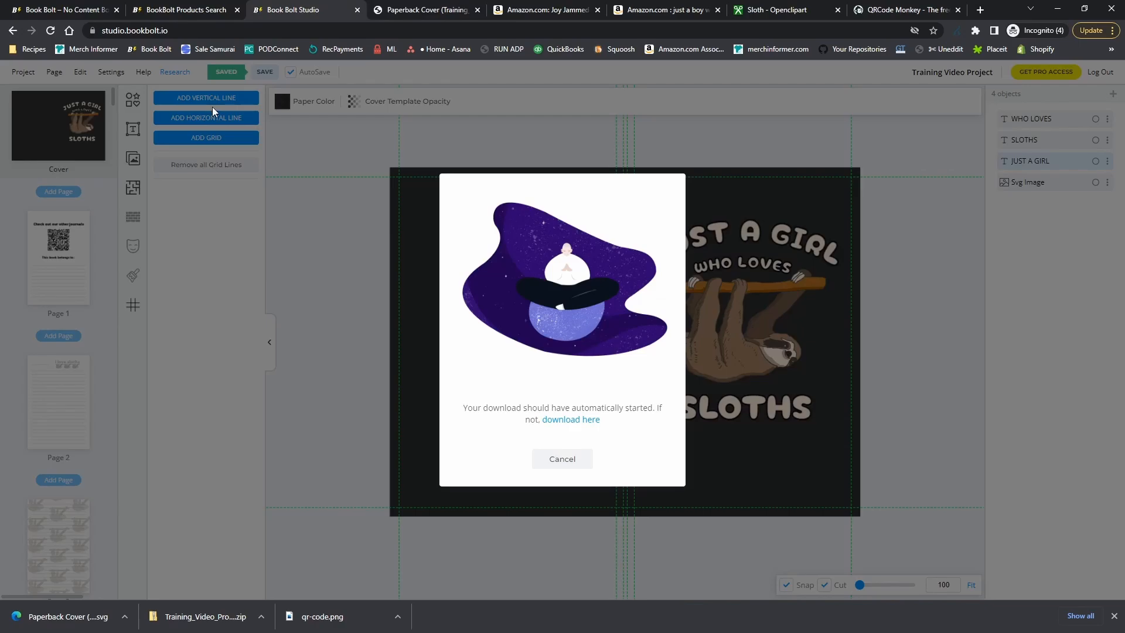
left_click(555, 456)
left_click(61, 279)
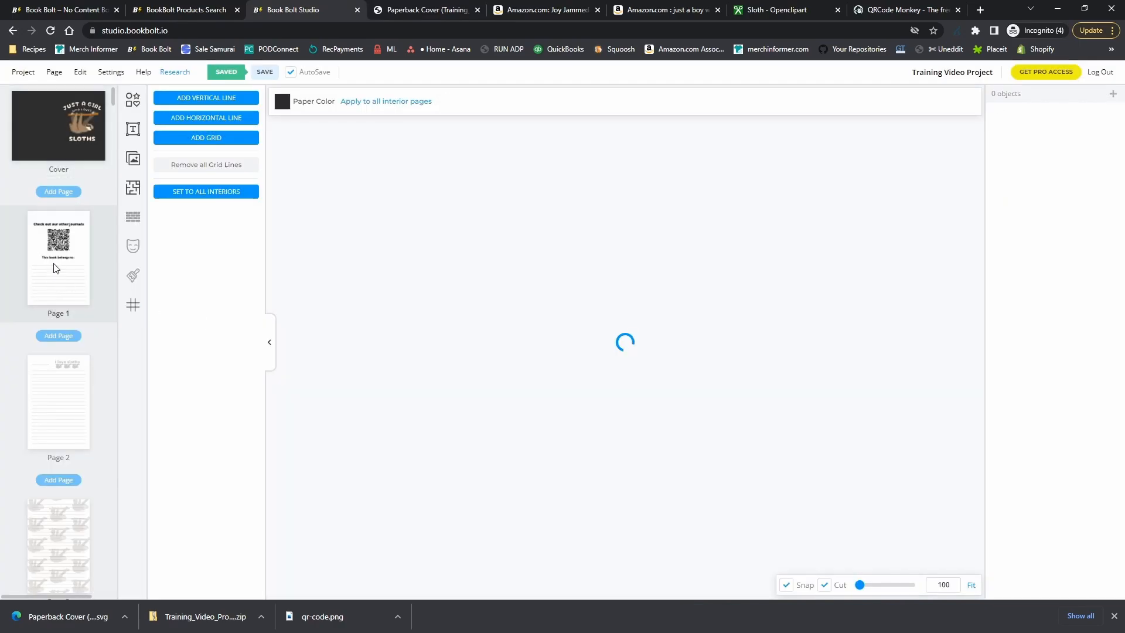